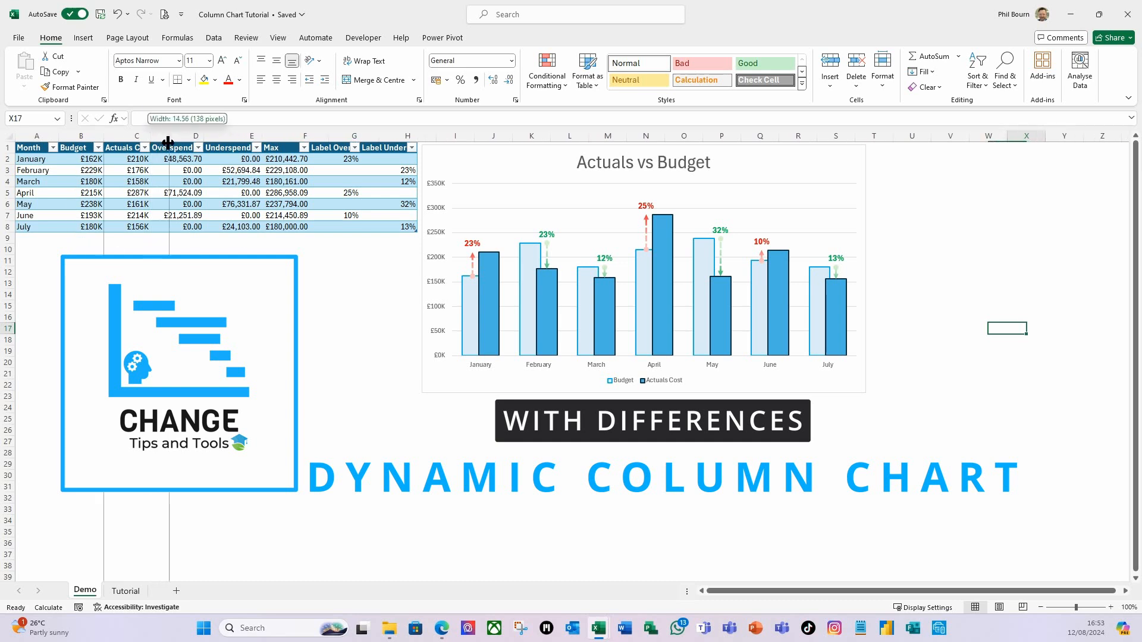
Fit the Actuals Cost column's width to its contents on the Demo sheet.
{"action": "double_click", "coordinate": [150, 136]}
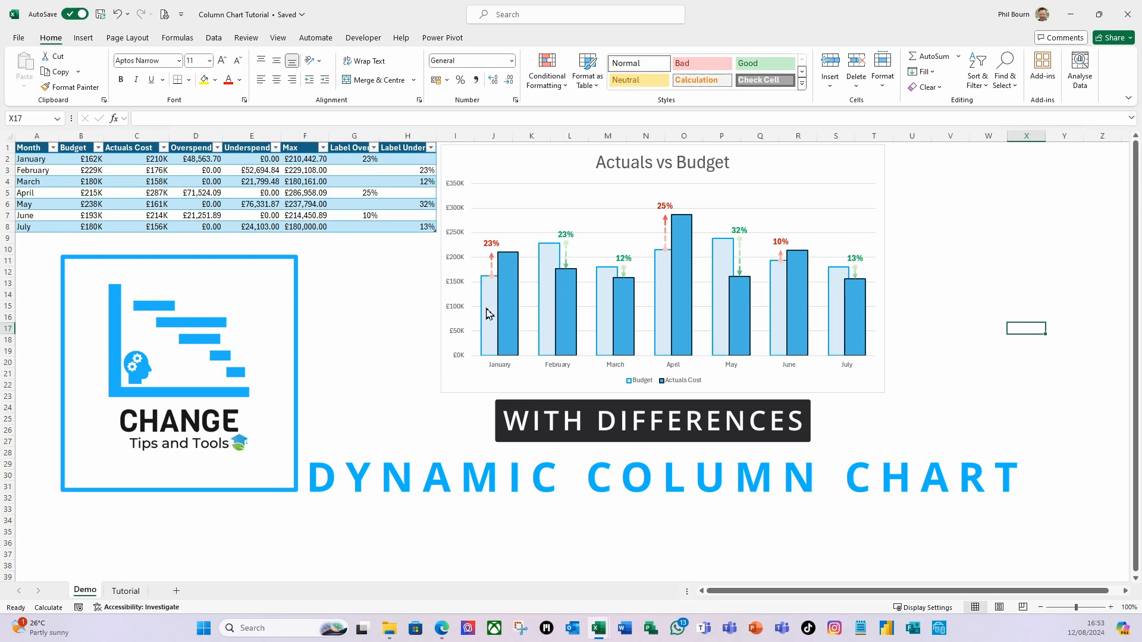
{"action": "mouse_move", "coordinate": [509, 315]}
{"action": "mouse_move", "coordinate": [492, 279]}
{"action": "mouse_move", "coordinate": [549, 351]}
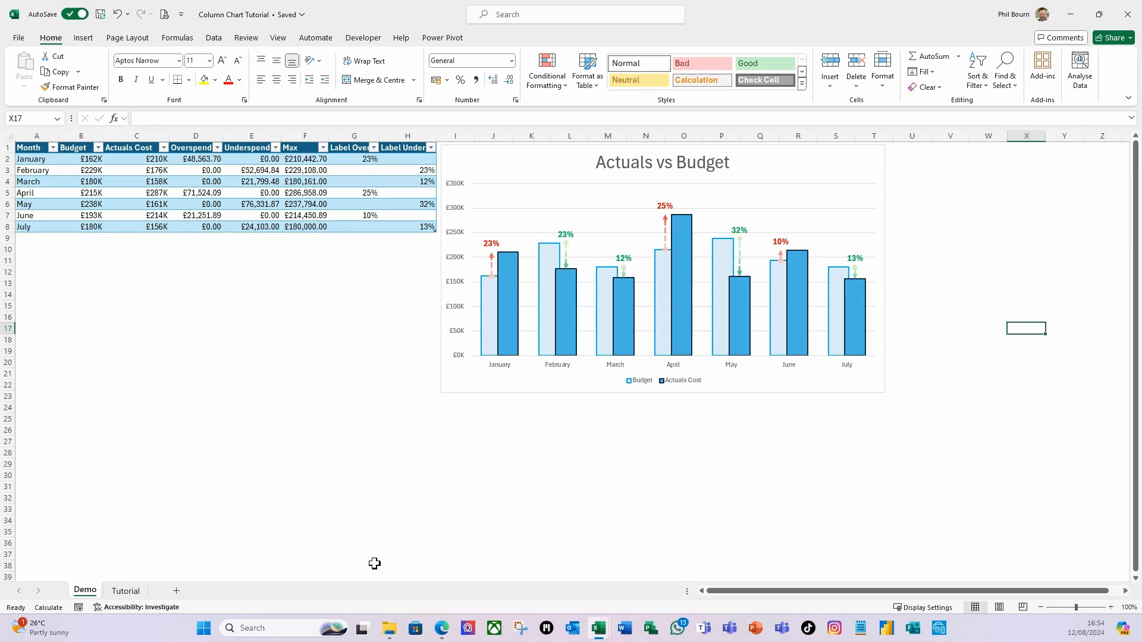
Copy the table headers A1:H1 from the Demo sheet and paste them as values starting at A1 of the Tutorial sheet.
{"action": "left_click", "coordinate": [133, 594]}
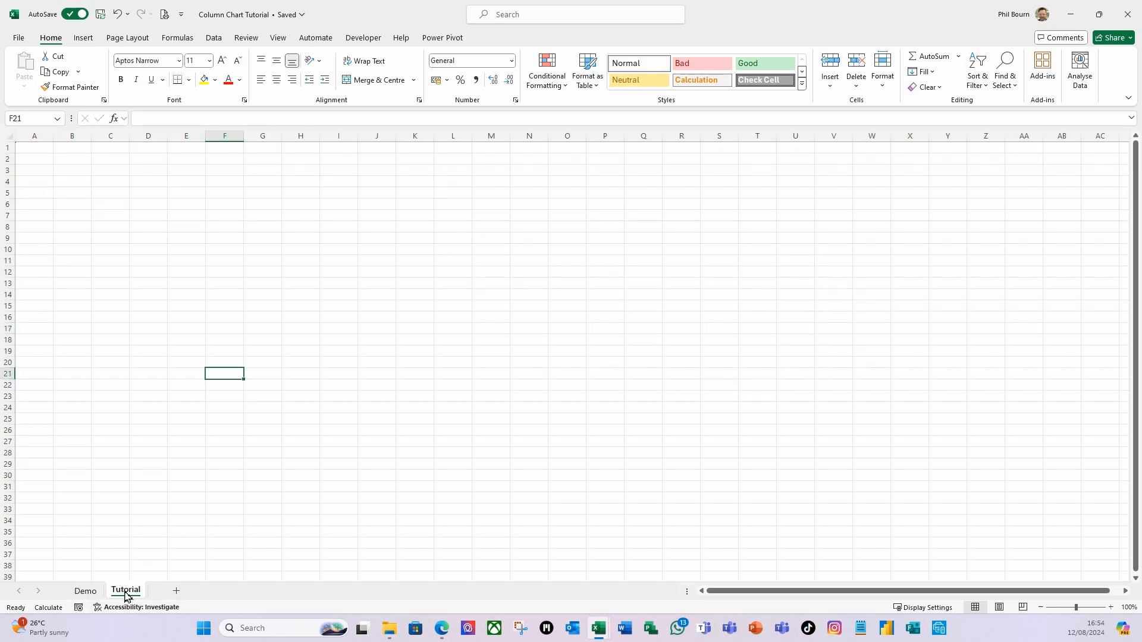
{"action": "left_click", "coordinate": [87, 593]}
{"action": "left_click", "coordinate": [42, 150]}
{"action": "left_click_drag", "start_coordinate": [42, 150], "coordinate": [416, 149]}
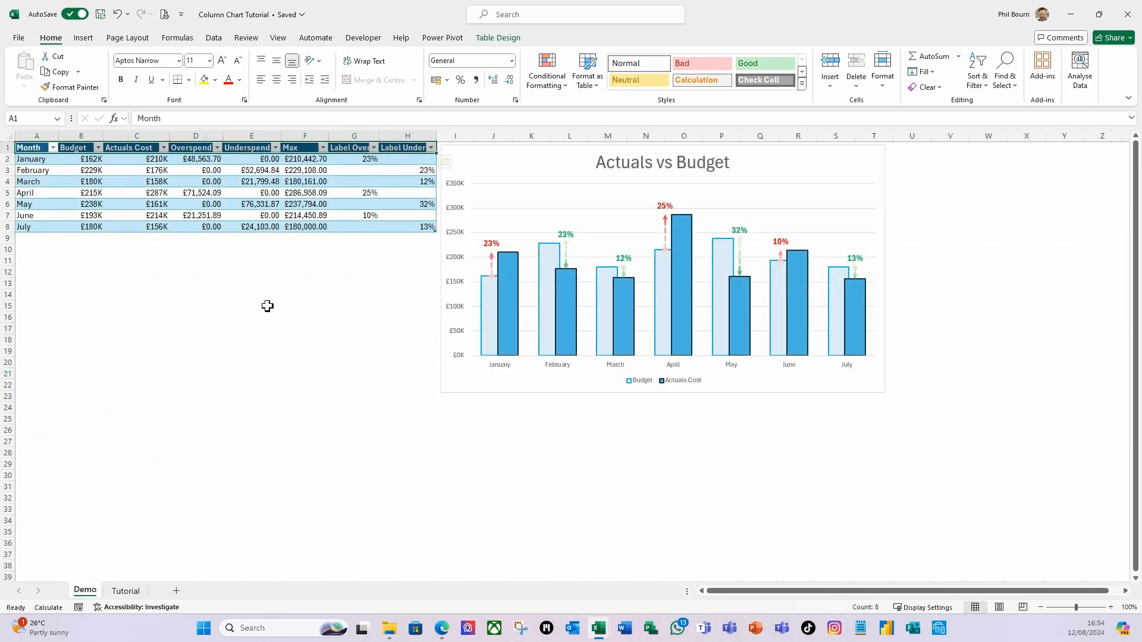
{"action": "key", "text": "ctrl+c"}
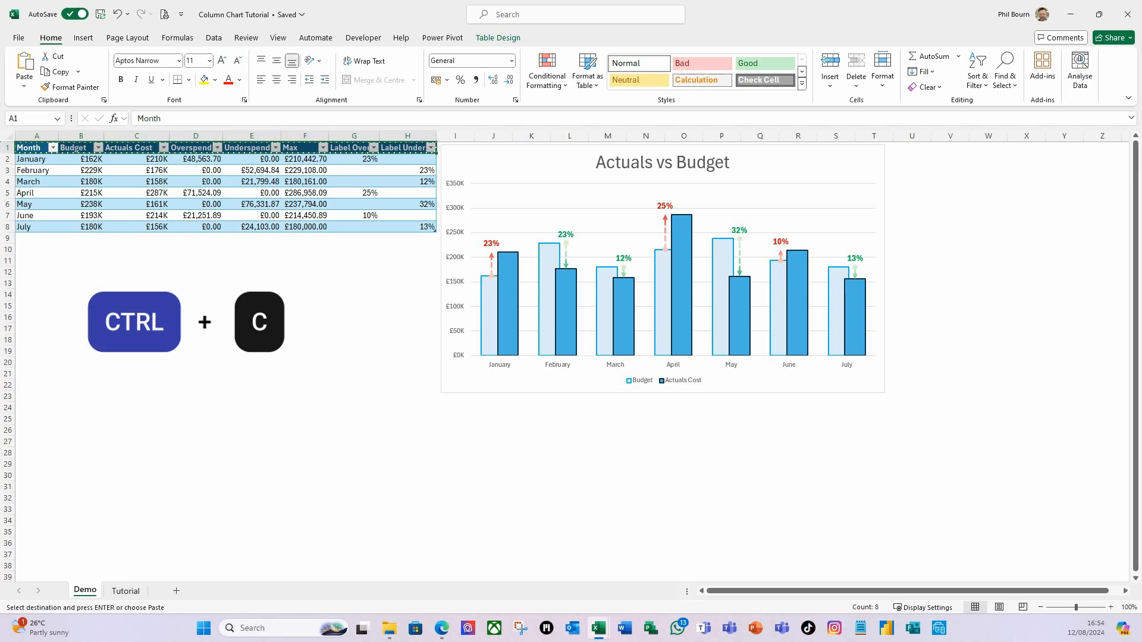
{"action": "left_click", "coordinate": [124, 592]}
{"action": "left_click", "coordinate": [35, 149]}
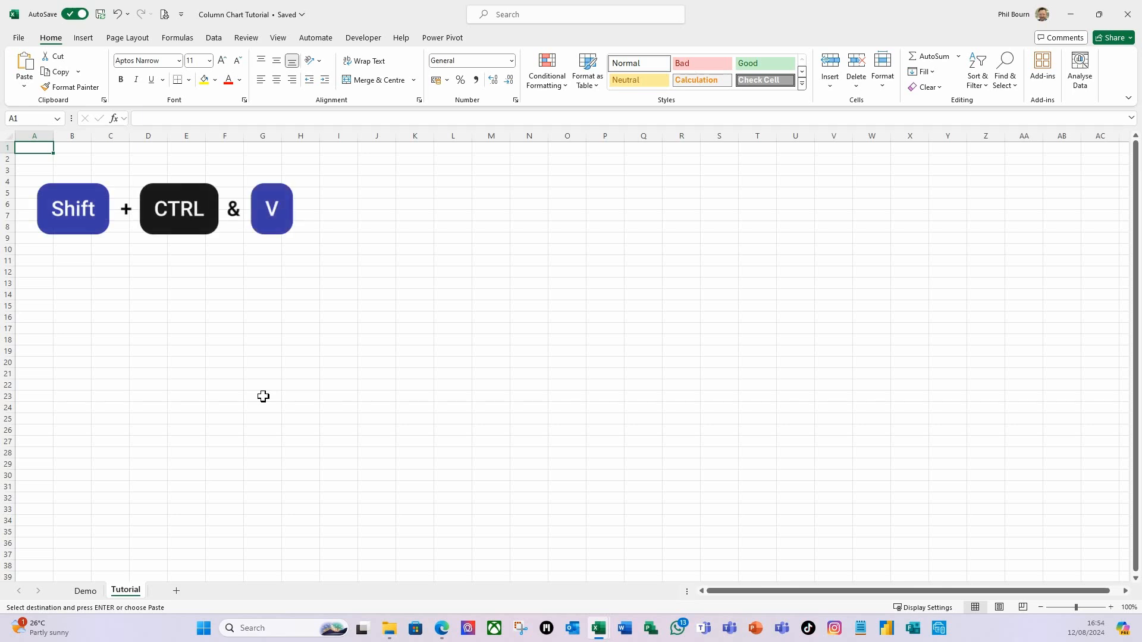
{"action": "key", "text": "ctrl+shift+v"}
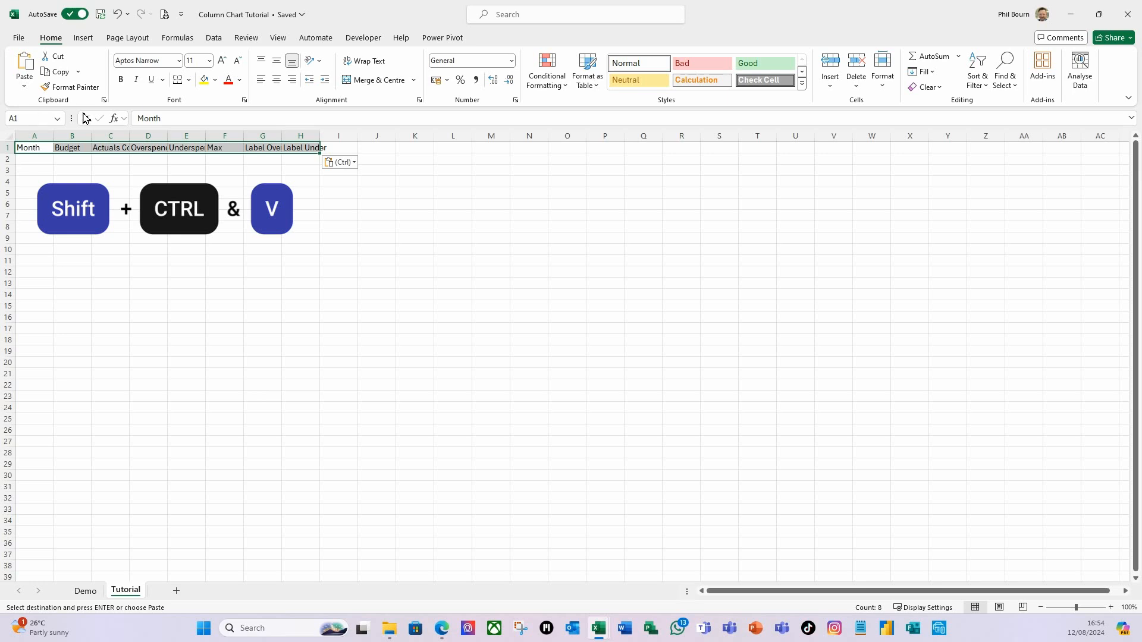
Fit the widths of the Actuals Cost, Overspend and Underspend columns to their headers on the Tutorial sheet.
{"action": "double_click", "coordinate": [168, 136]}
{"action": "double_click", "coordinate": [211, 136]}
{"action": "double_click", "coordinate": [129, 137]}
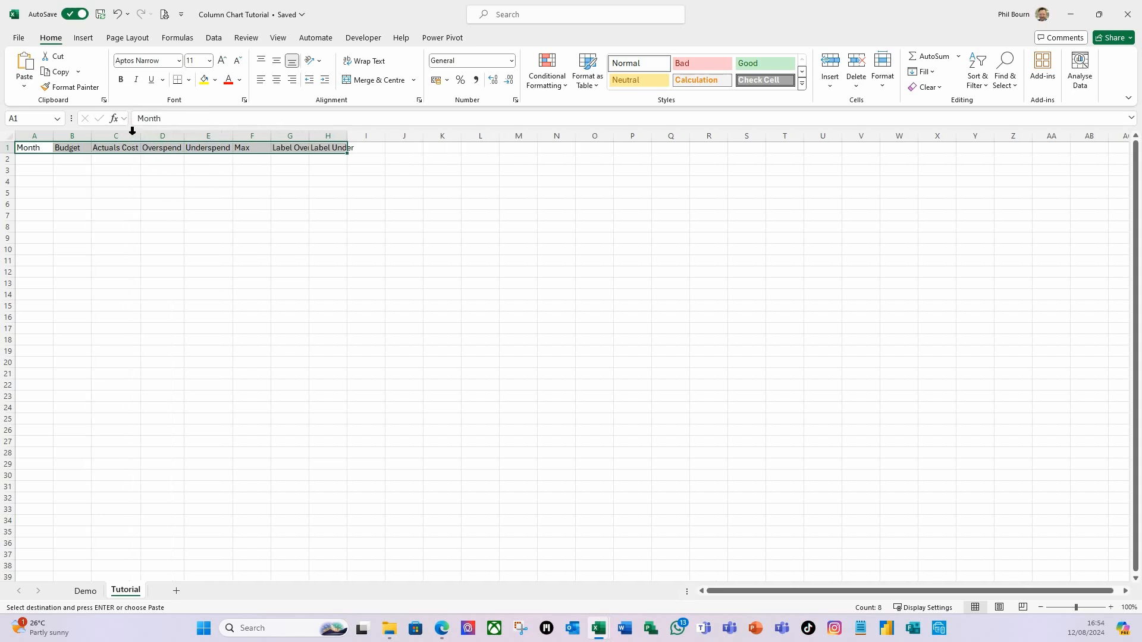
{"action": "left_click", "coordinate": [161, 238]}
Copy January's month, budget and actual cost (A2:C2) from the Demo sheet and paste them as values at A2 of the Tutorial sheet.
{"action": "left_click", "coordinate": [38, 159]}
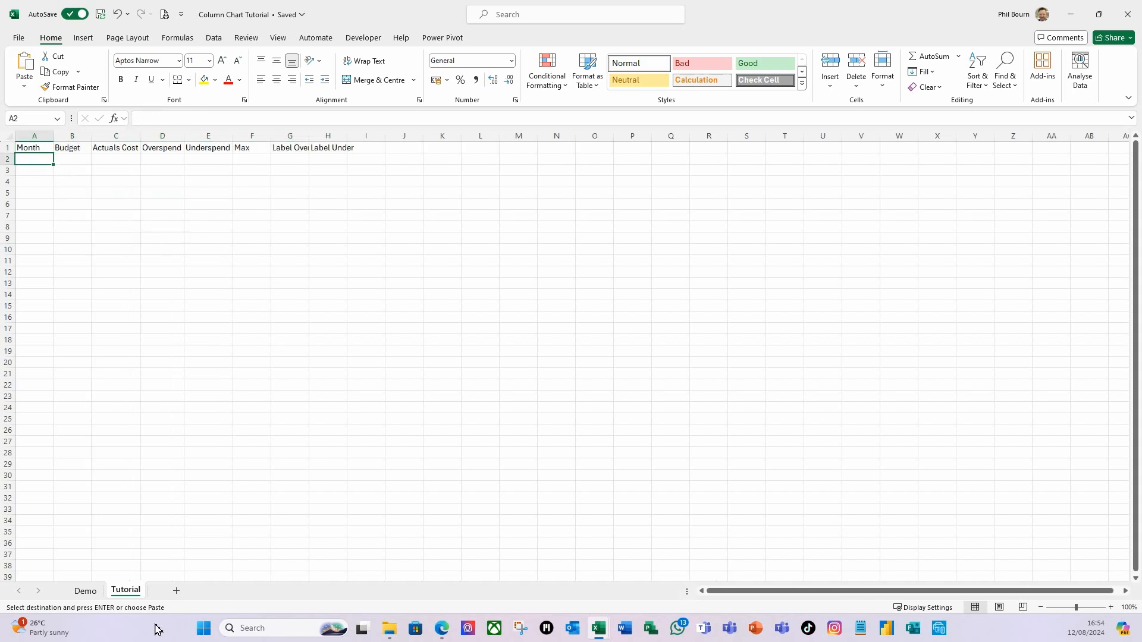
{"action": "left_click", "coordinate": [83, 591]}
{"action": "left_click_drag", "start_coordinate": [50, 160], "coordinate": [130, 162]}
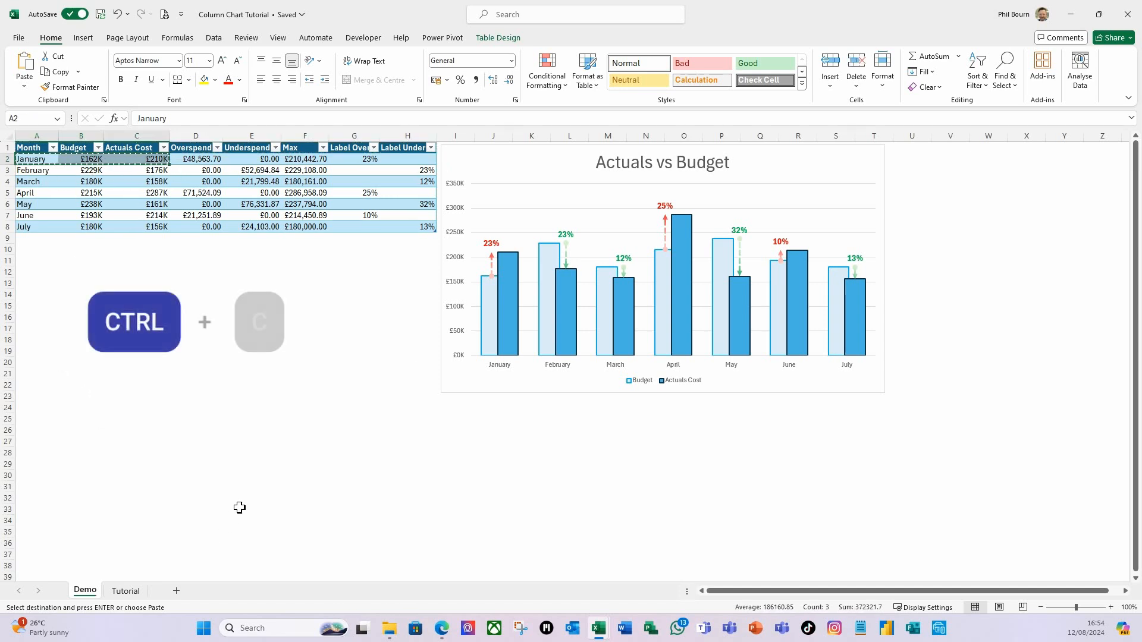
{"action": "left_click", "coordinate": [125, 590]}
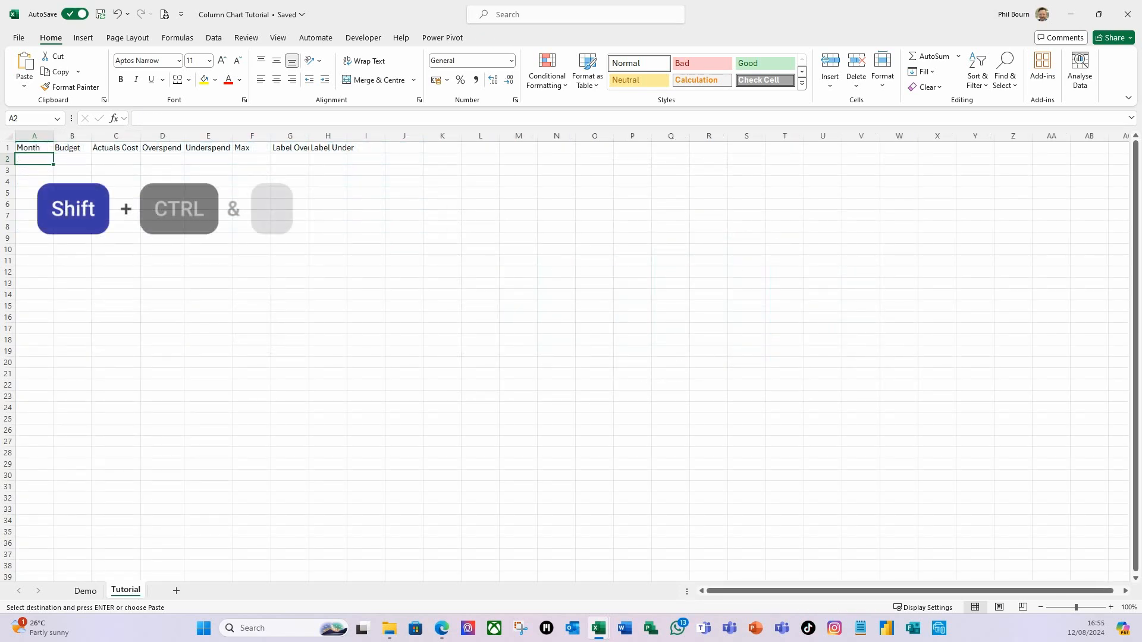
{"action": "key", "text": "ctrl+shift+v"}
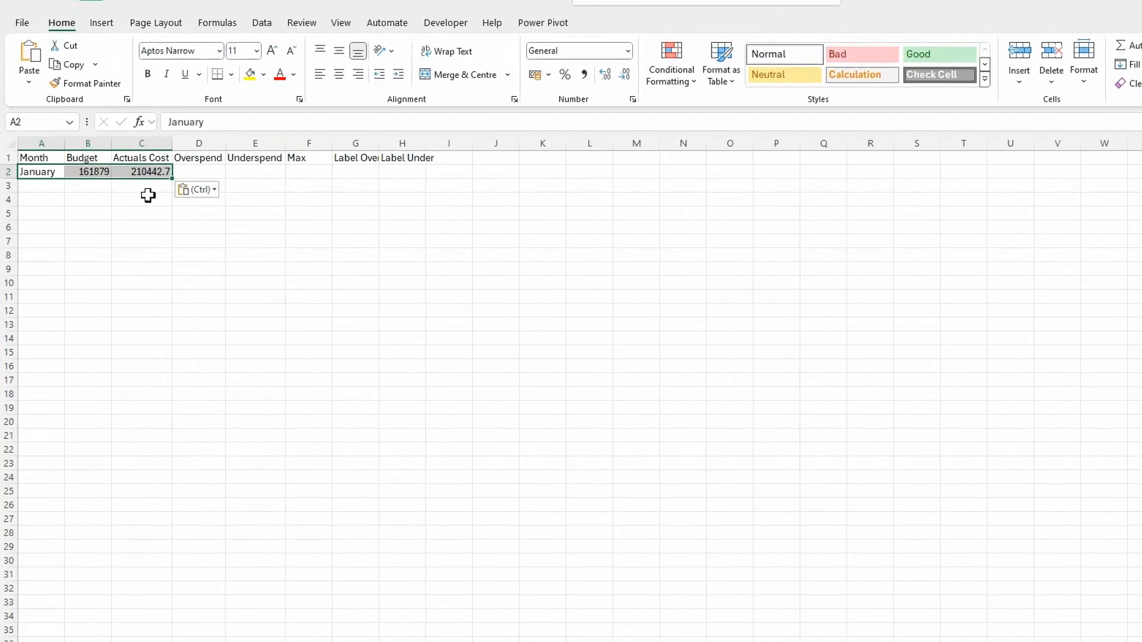
{"action": "left_click", "coordinate": [87, 297]}
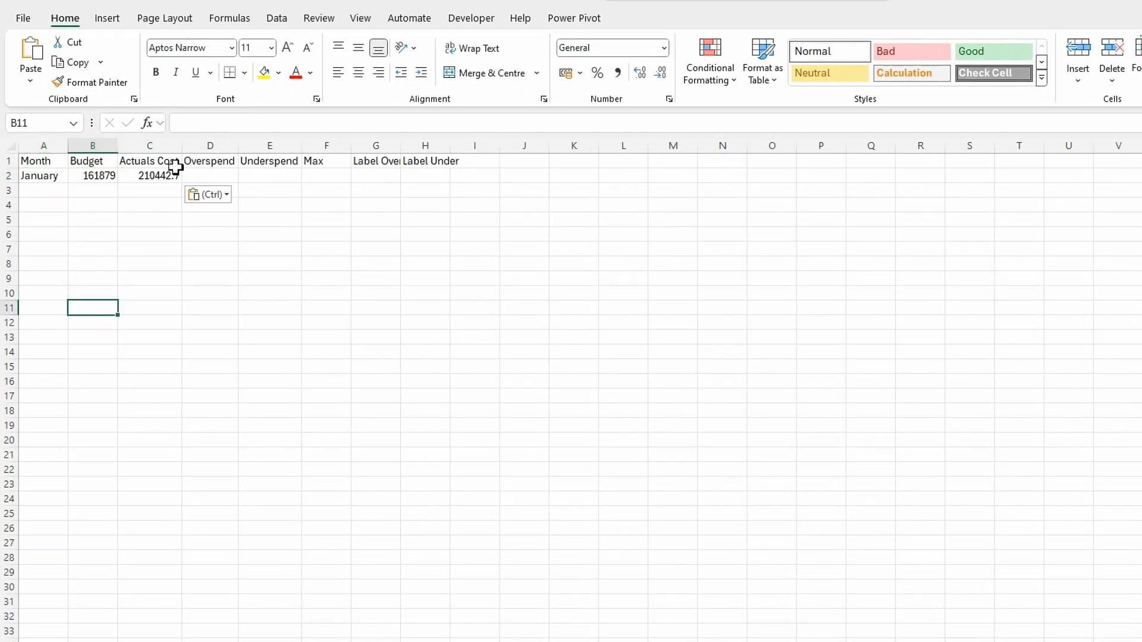
Format the January cells from Budget to Max (B2:F2) as Currency.
{"action": "left_click_drag", "start_coordinate": [93, 176], "coordinate": [324, 172]}
{"action": "left_click", "coordinate": [664, 48]}
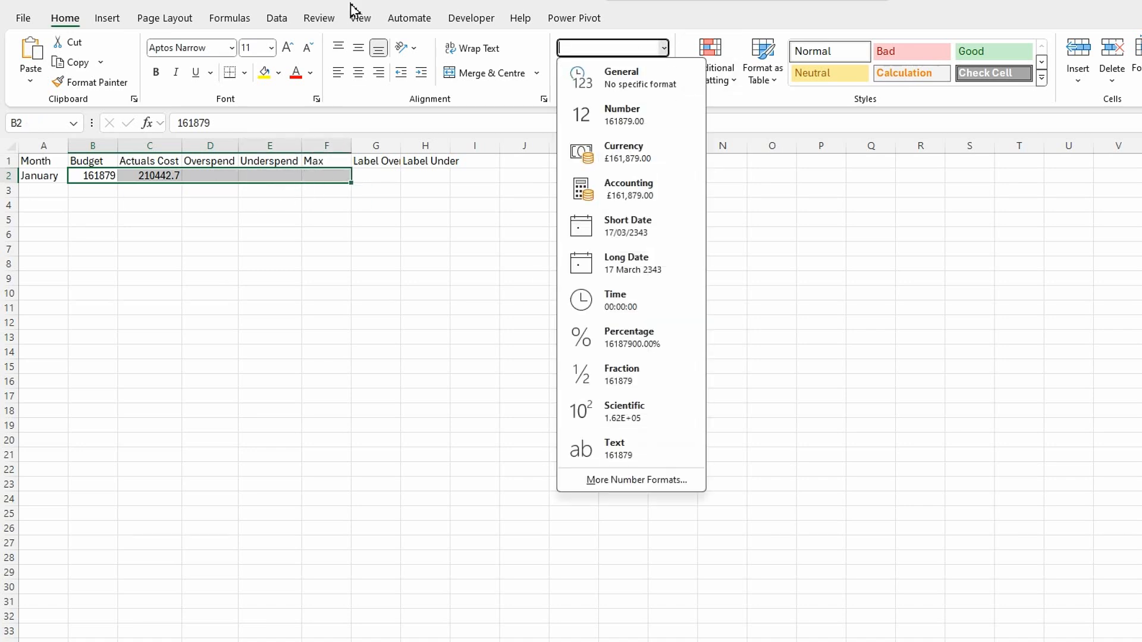
{"action": "left_click", "coordinate": [603, 156]}
{"action": "left_click", "coordinate": [265, 252]}
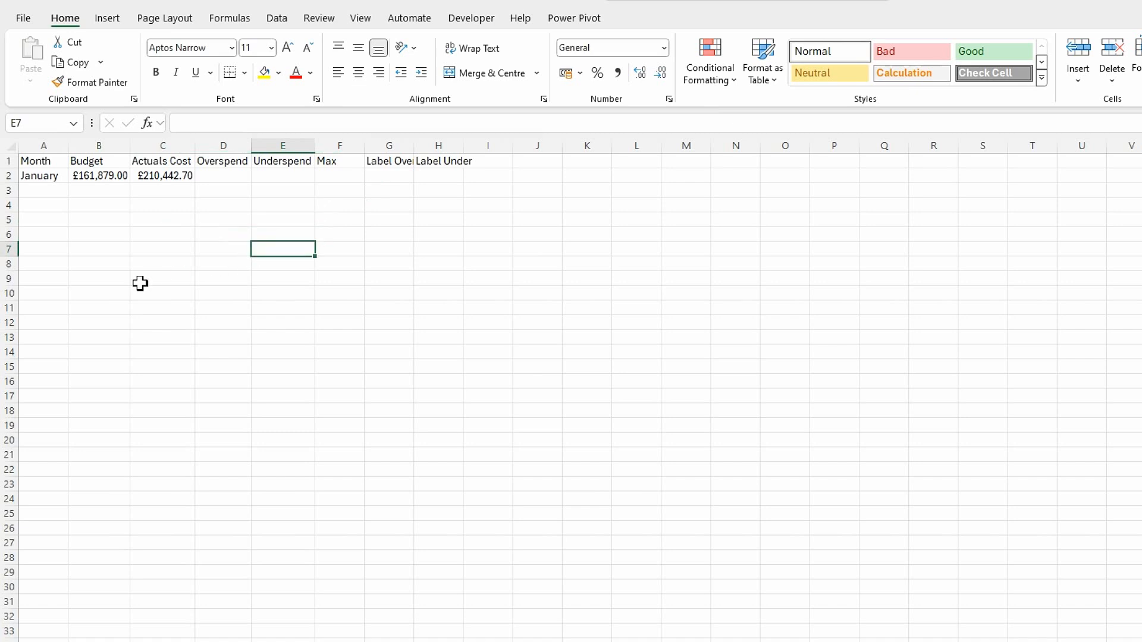
Enter the January Overspend formula =IF(C2>B2,C2-B2,0) in D2.
{"action": "left_click", "coordinate": [236, 177]}
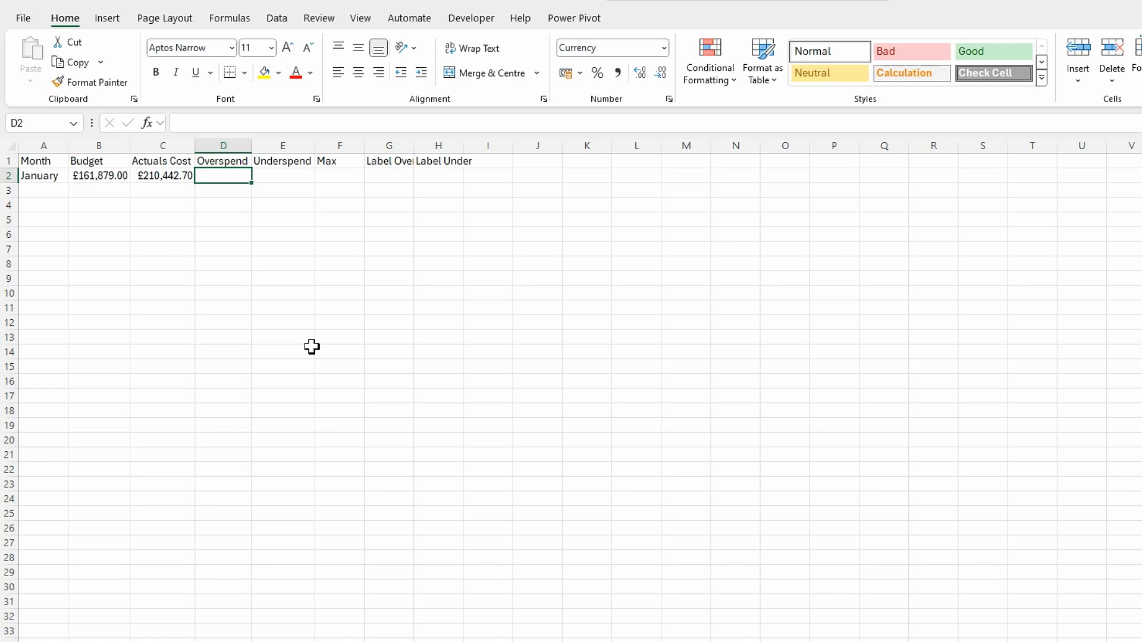
{"action": "type", "text": "=IF"}
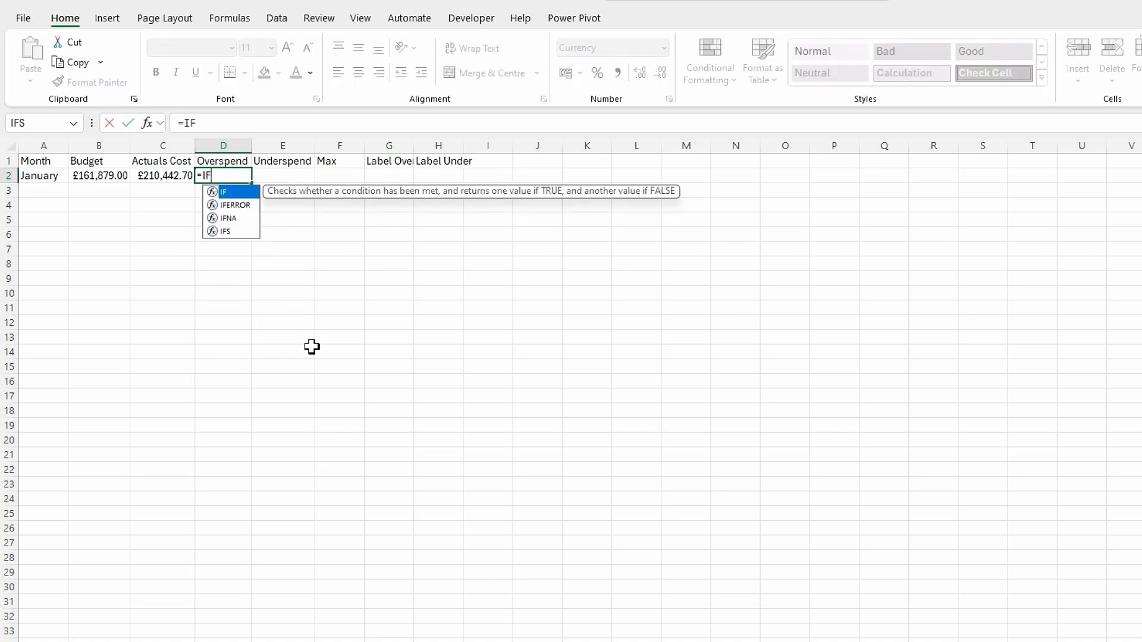
{"action": "type", "text": "("}
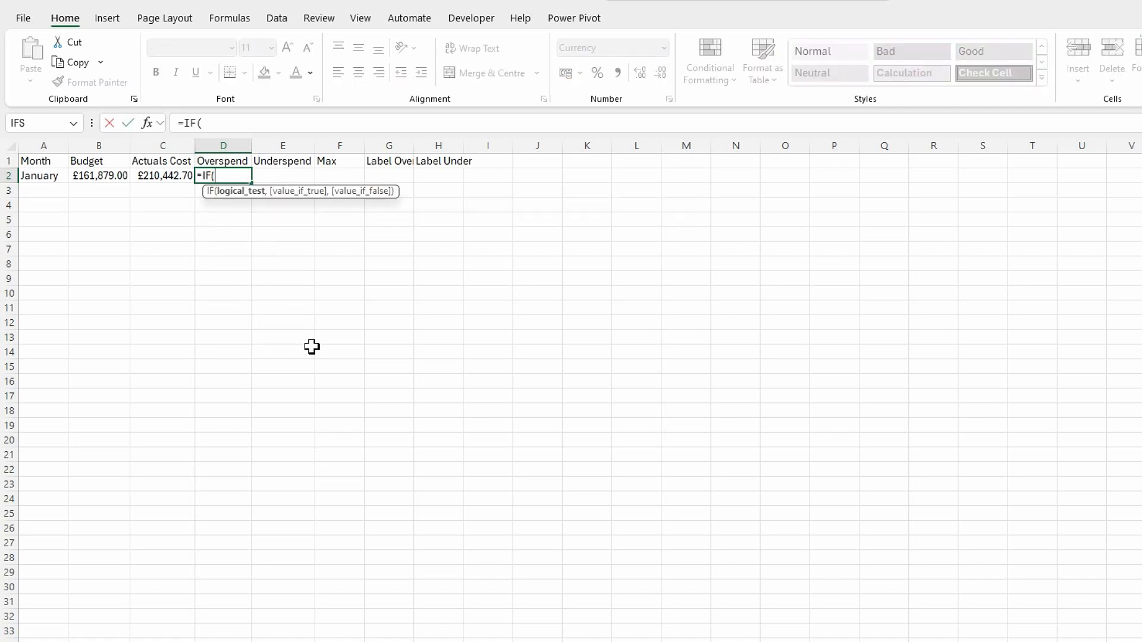
{"action": "left_click", "coordinate": [168, 182]}
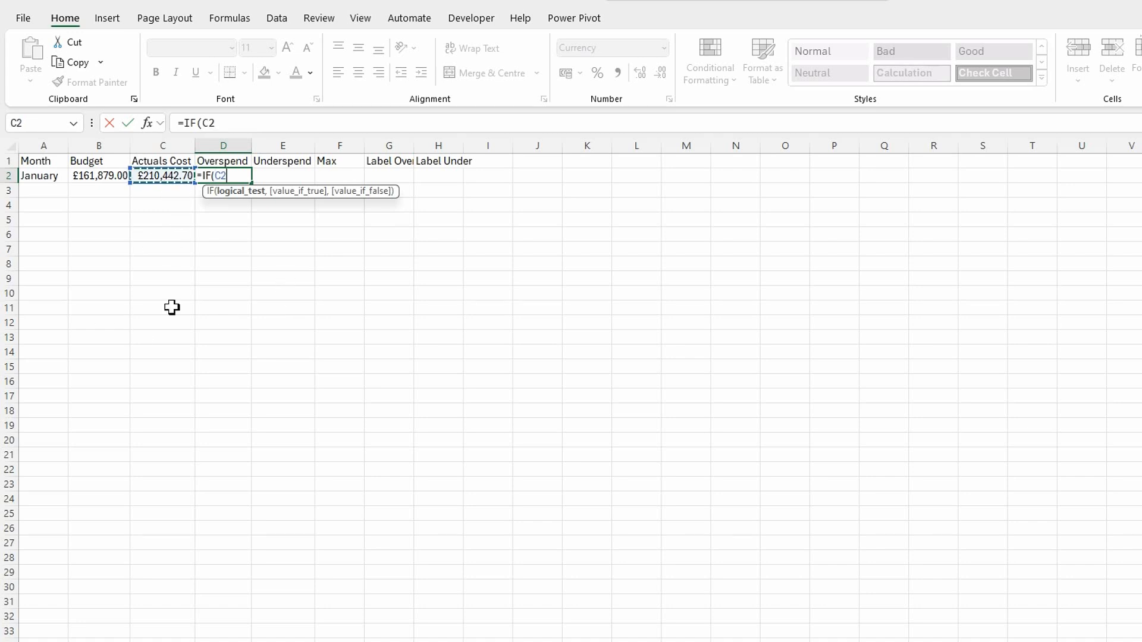
{"action": "type", "text": ">"}
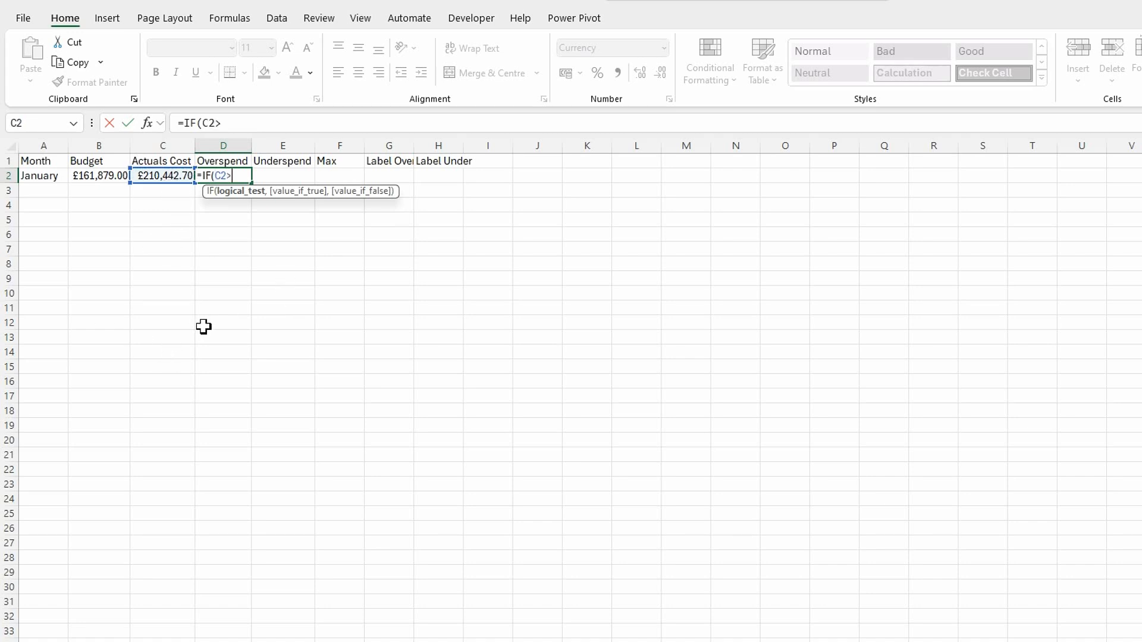
{"action": "left_click", "coordinate": [101, 178]}
{"action": "type", "text": ","}
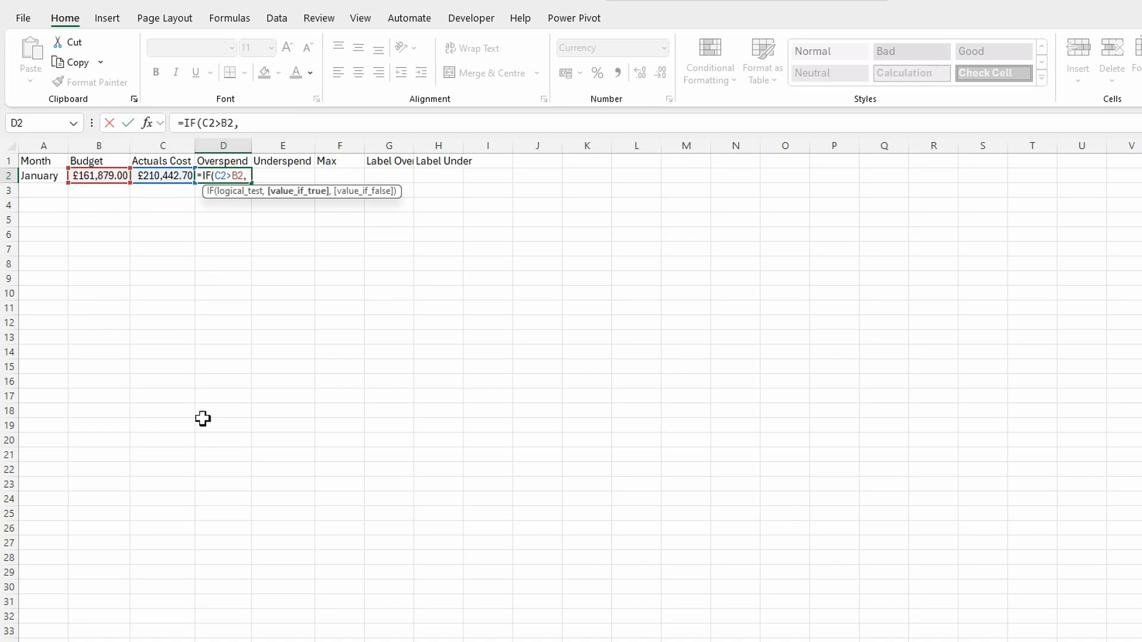
{"action": "left_click", "coordinate": [169, 175]}
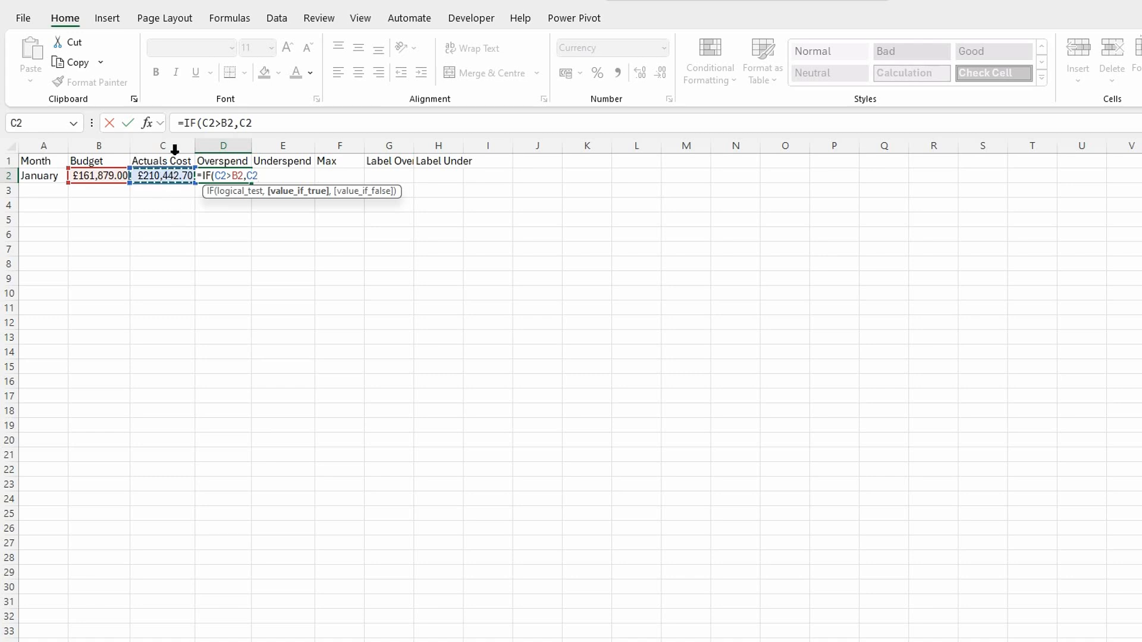
{"action": "type", "text": "-"}
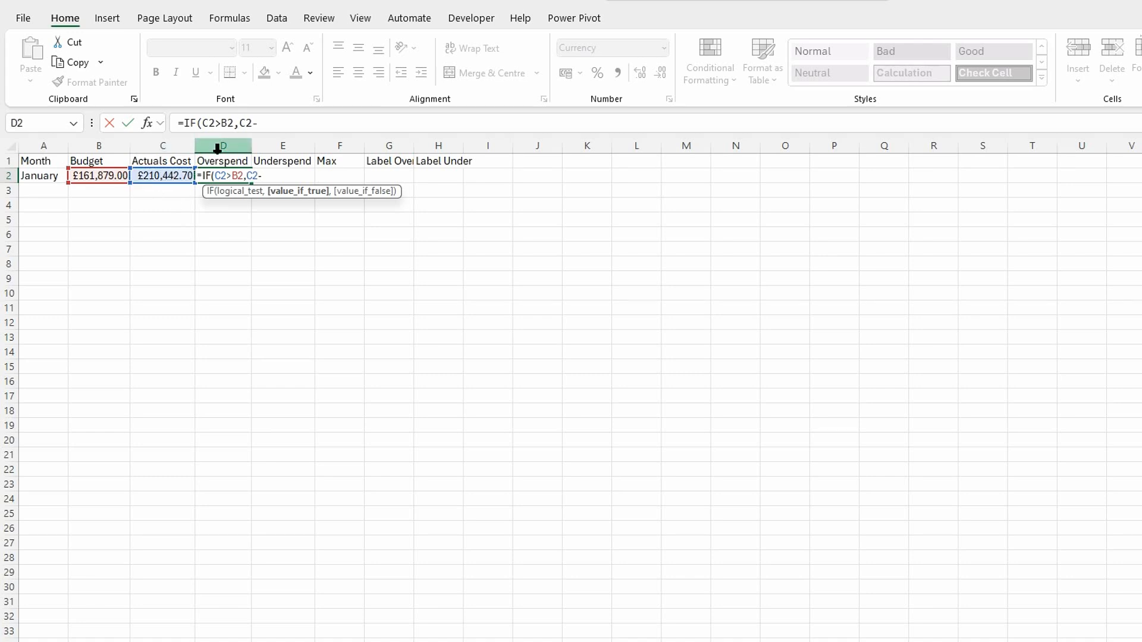
{"action": "left_click", "coordinate": [89, 176]}
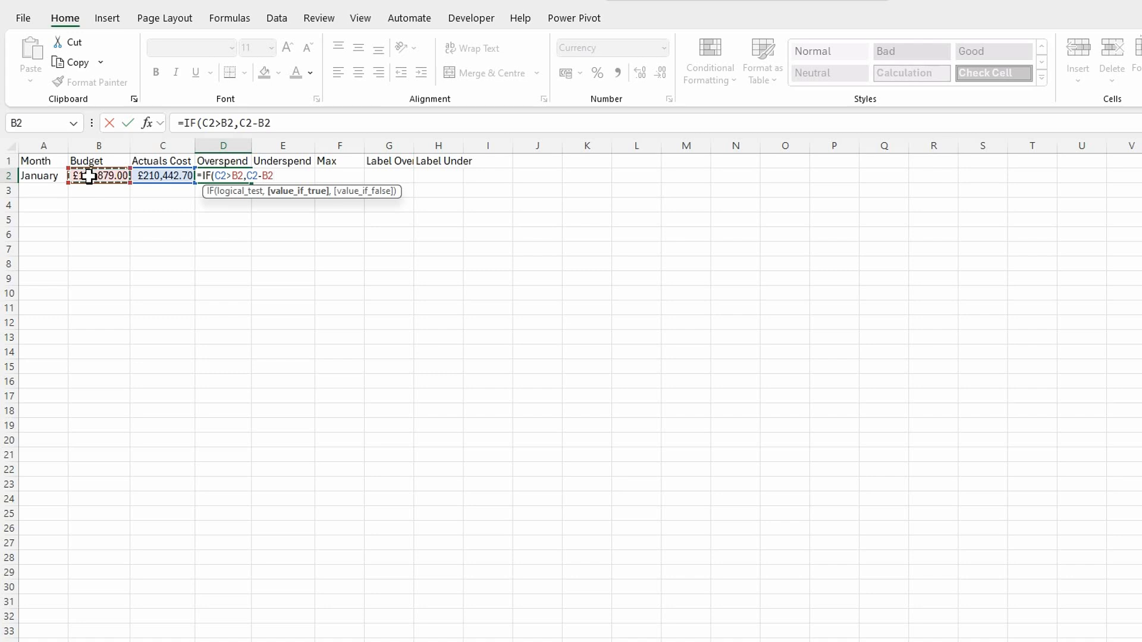
{"action": "type", "text": ","}
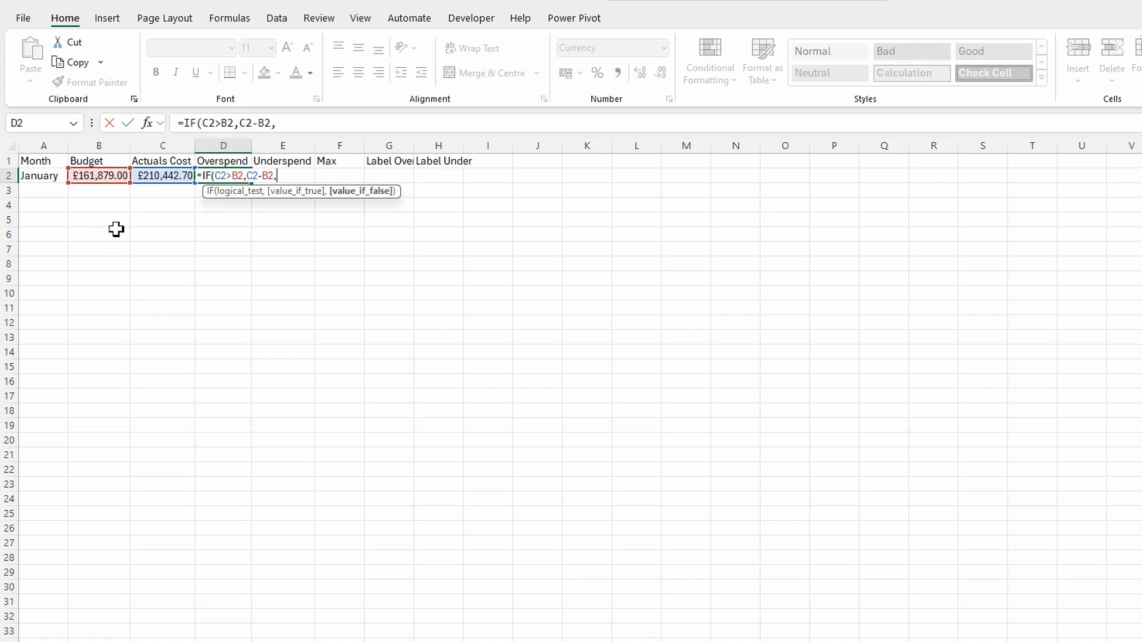
{"action": "type", "text": ")"}
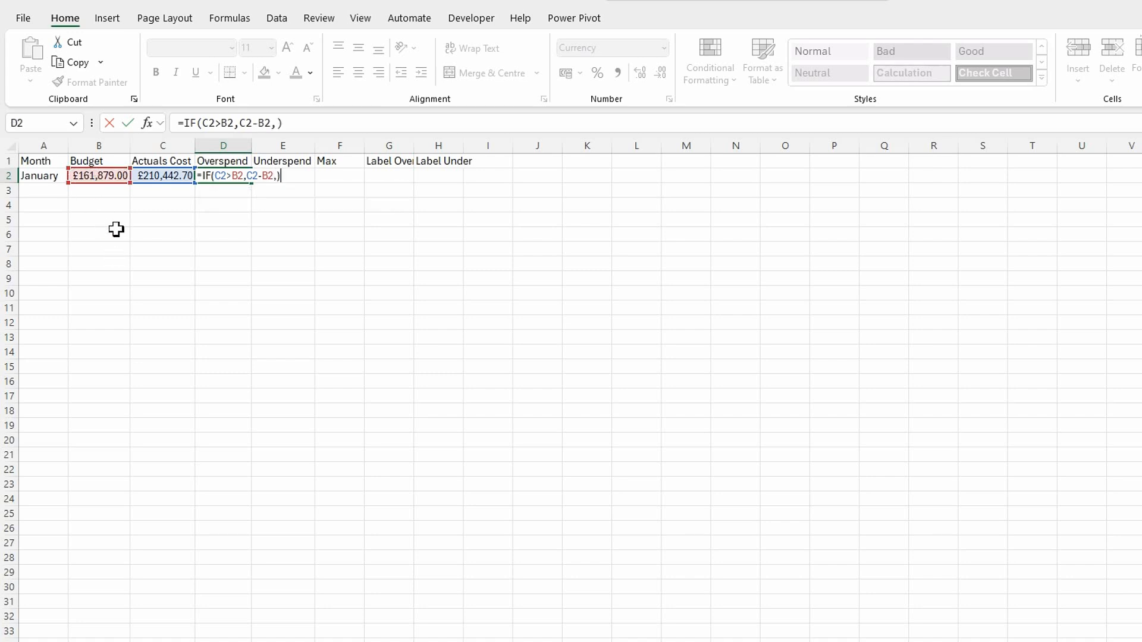
{"action": "key", "text": "BackSpace"}
{"action": "type", "text": "0)"}
{"action": "key", "text": "Return"}
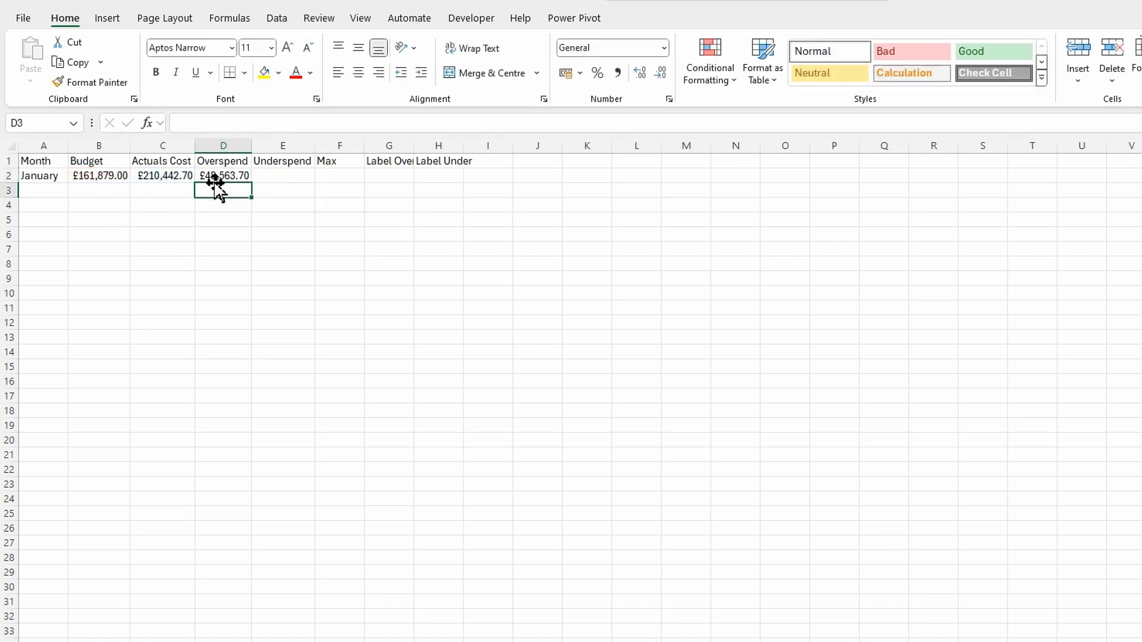
{"action": "left_click", "coordinate": [223, 174]}
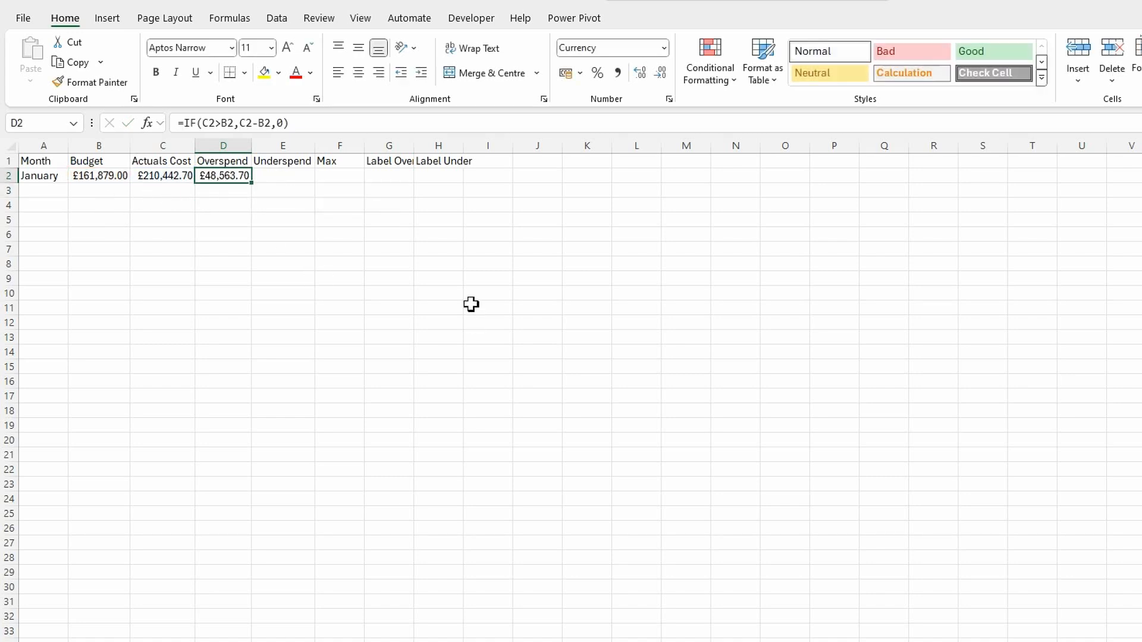
Enter the January Underspend formula =IF(B2>C2,B2-C2,0) in E2.
{"action": "left_click", "coordinate": [288, 179]}
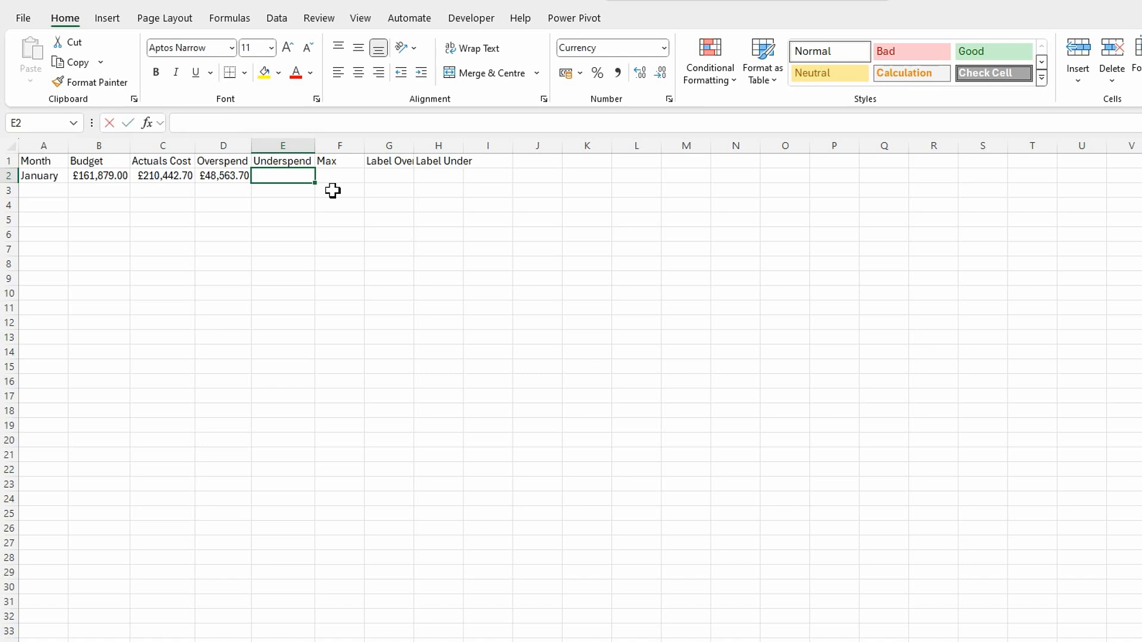
{"action": "type", "text": "=IF("}
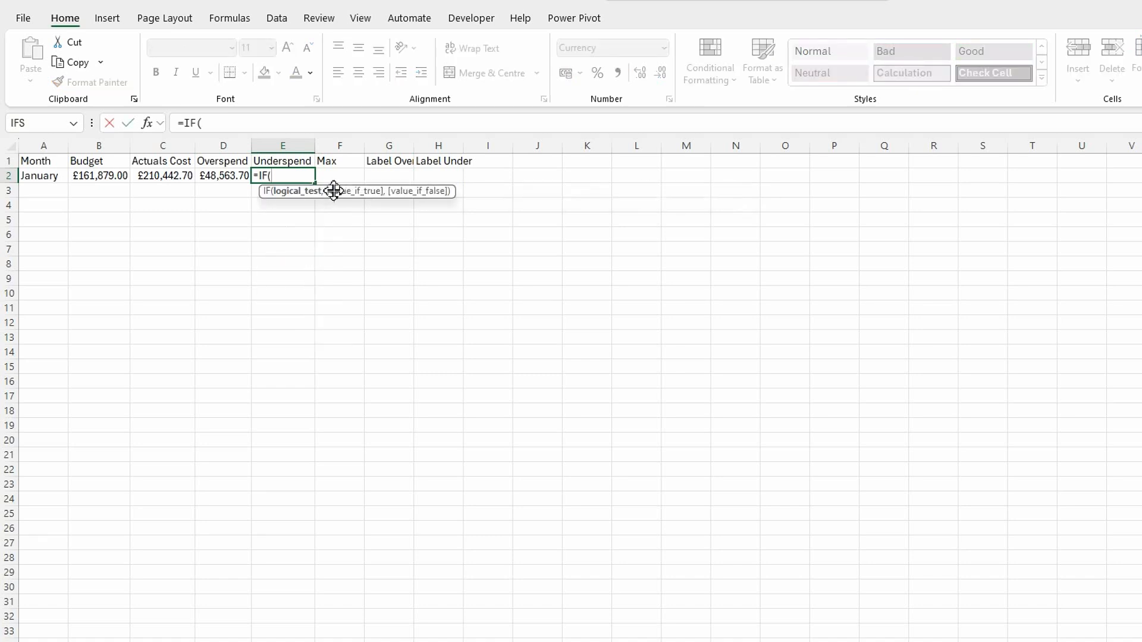
{"action": "left_click", "coordinate": [94, 177]}
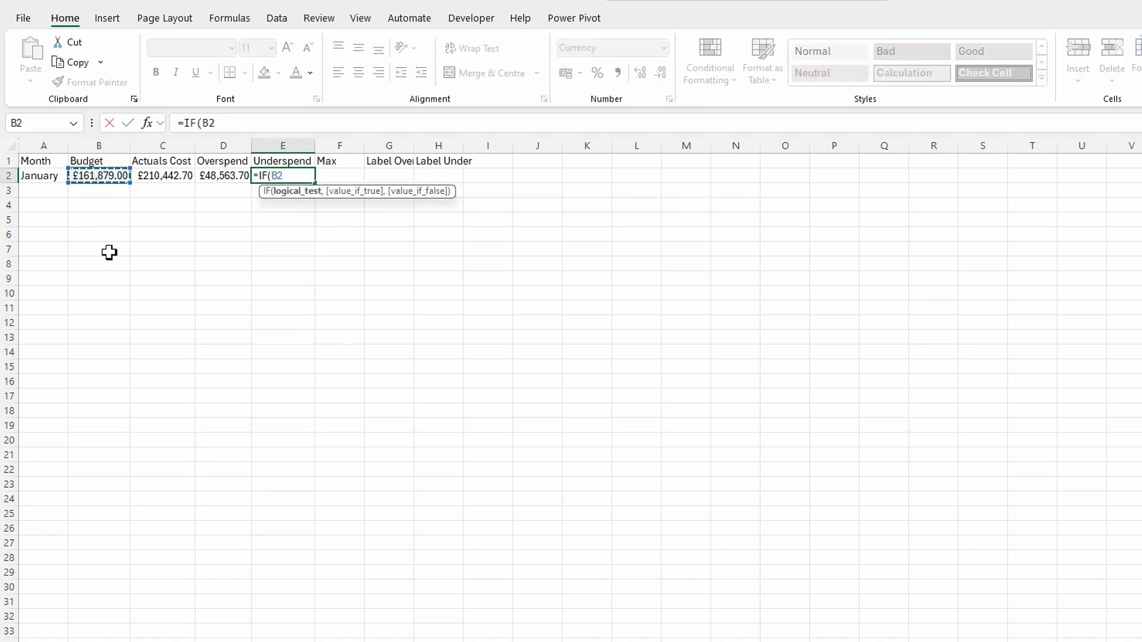
{"action": "type", "text": ">"}
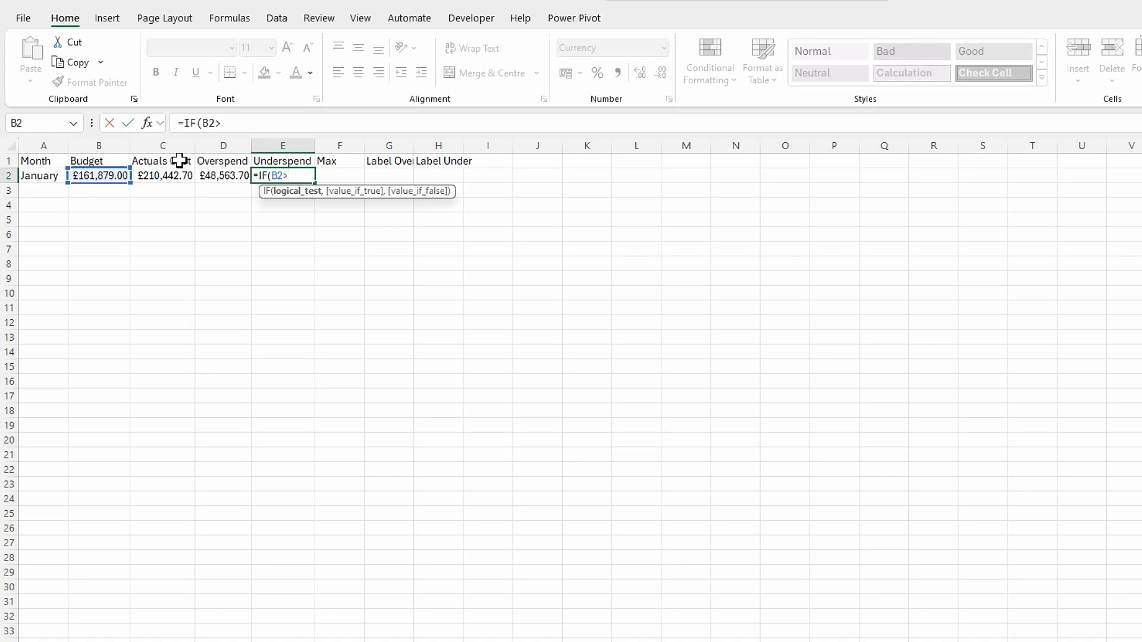
{"action": "left_click", "coordinate": [166, 176]}
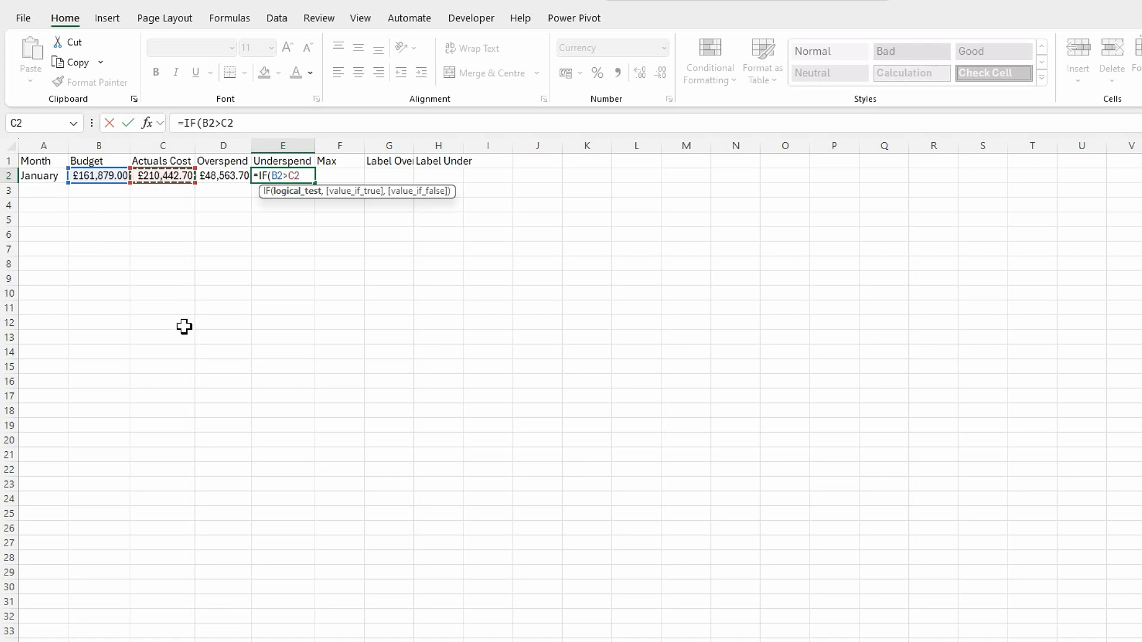
{"action": "type", "text": ","}
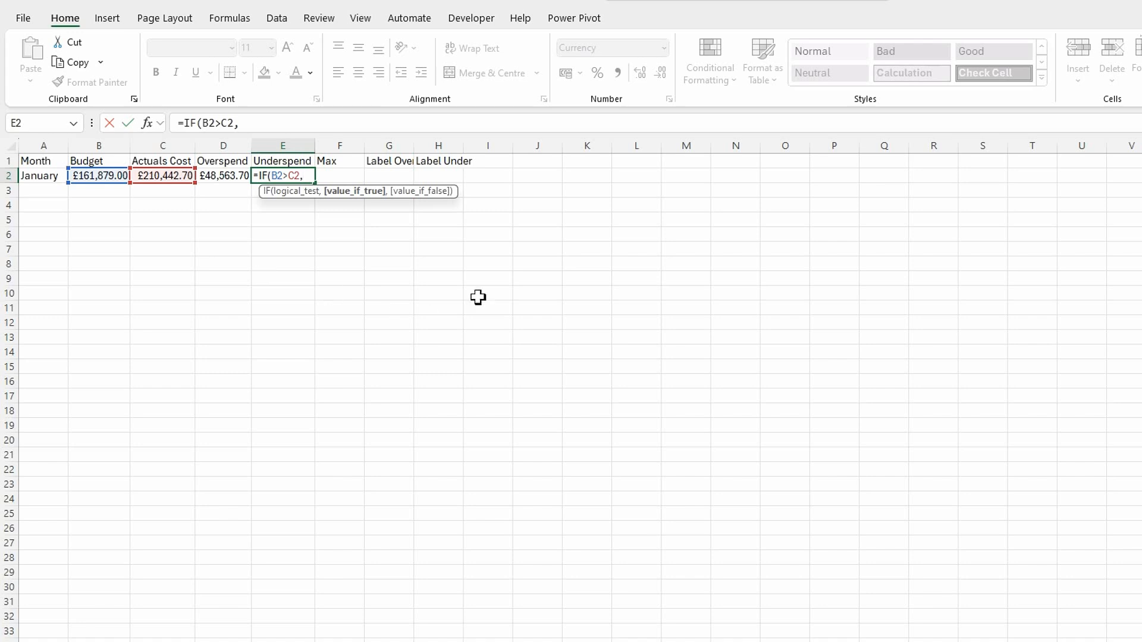
{"action": "left_click", "coordinate": [104, 175]}
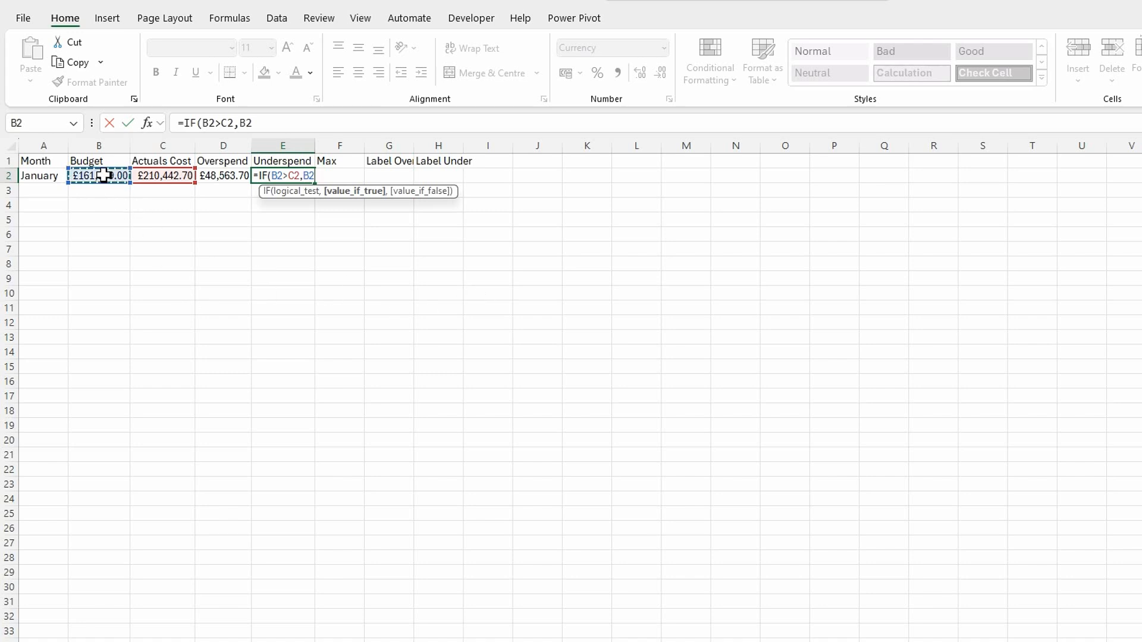
{"action": "type", "text": "-"}
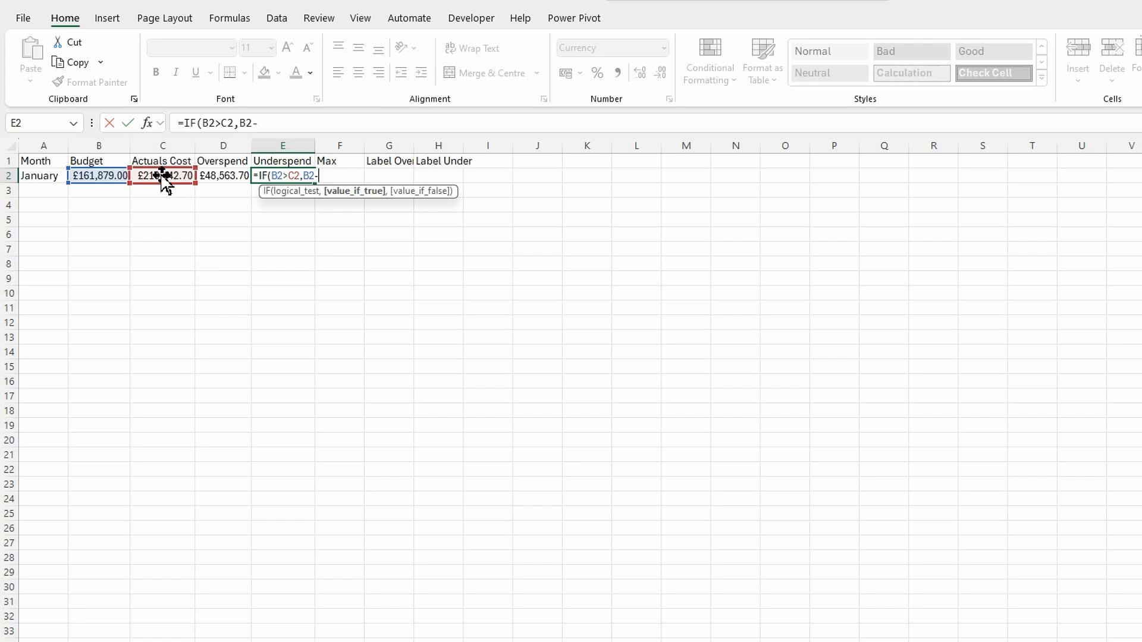
{"action": "left_click", "coordinate": [165, 178]}
{"action": "type", "text": ",0)"}
{"action": "key", "text": "Return"}
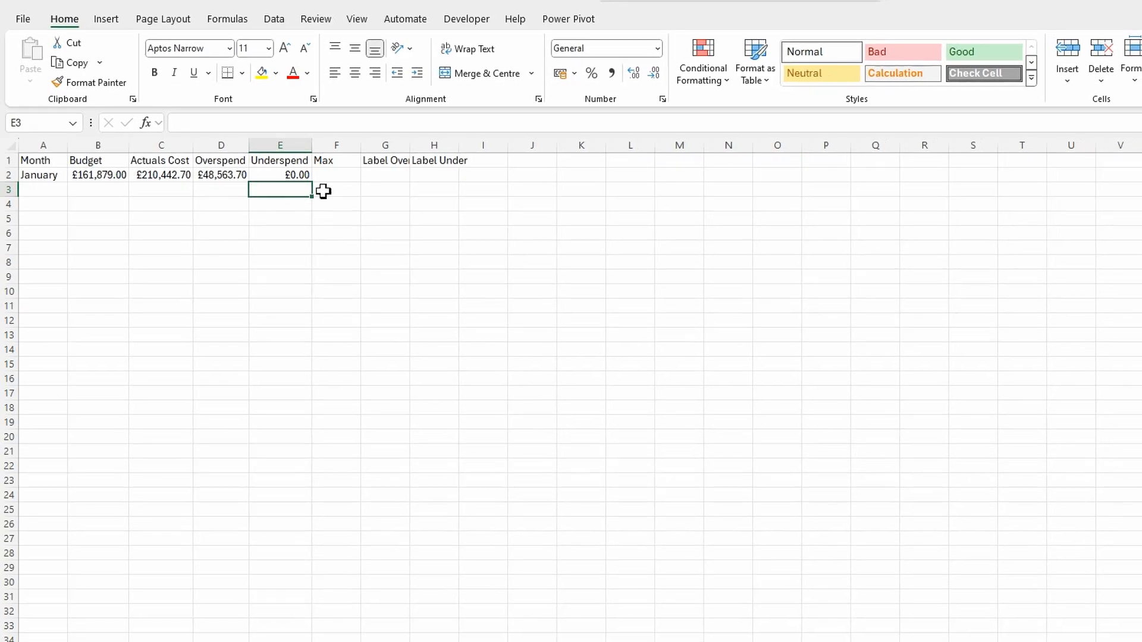
Check the Max column on the Demo sheet, and enter the January Max formula =MAX(B2:C2) in F2 of the Tutorial sheet.
{"action": "left_click", "coordinate": [340, 176]}
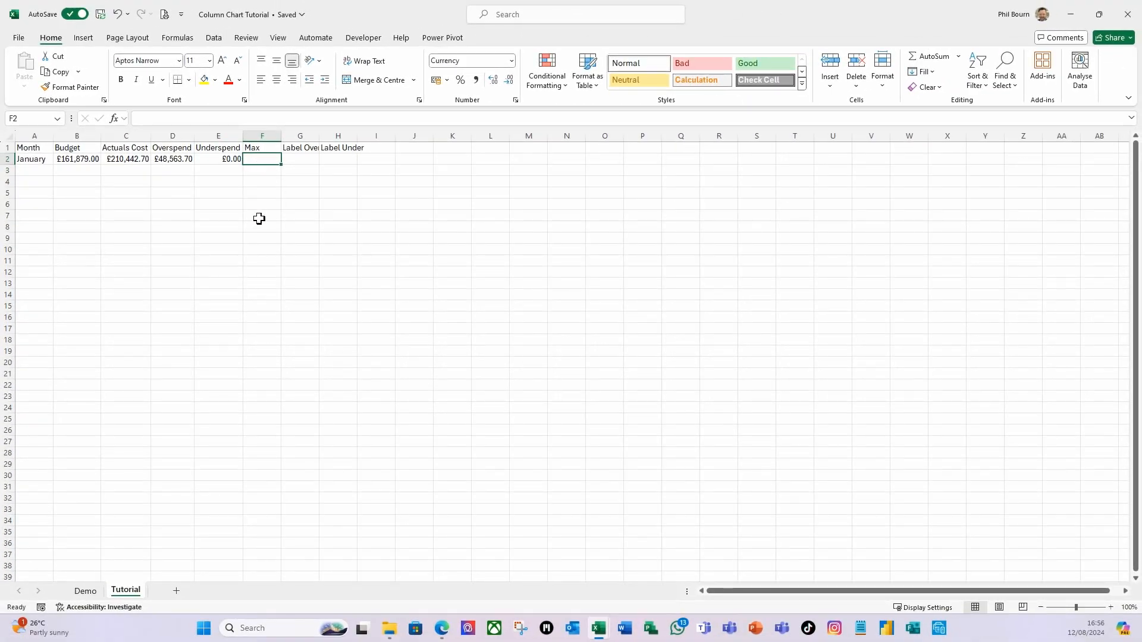
{"action": "left_click", "coordinate": [85, 591]}
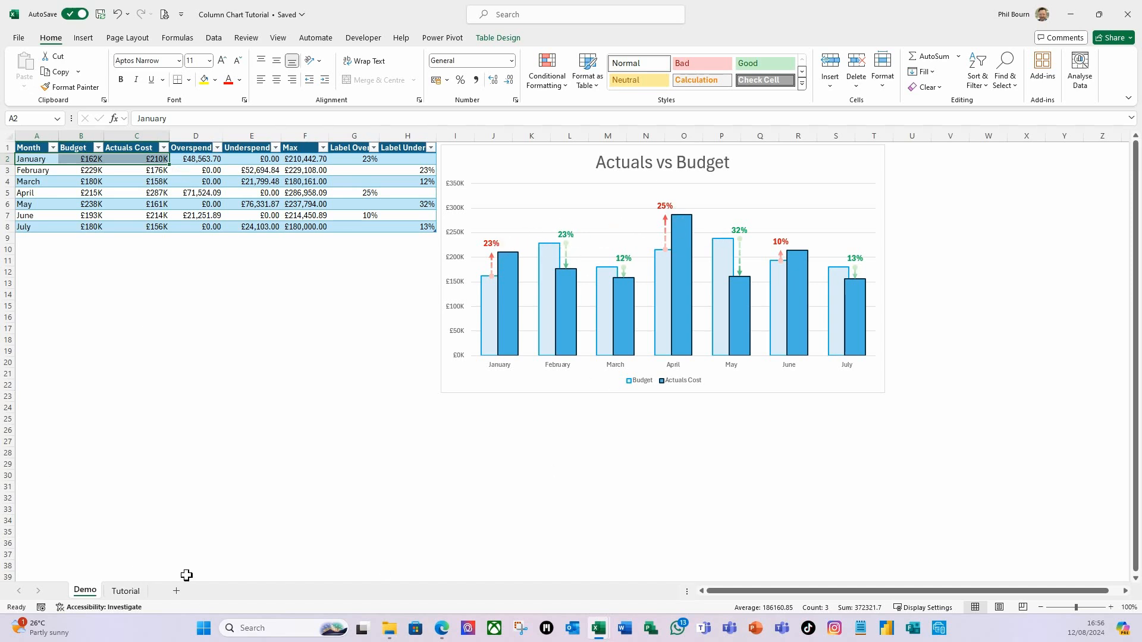
{"action": "left_click", "coordinate": [125, 590]}
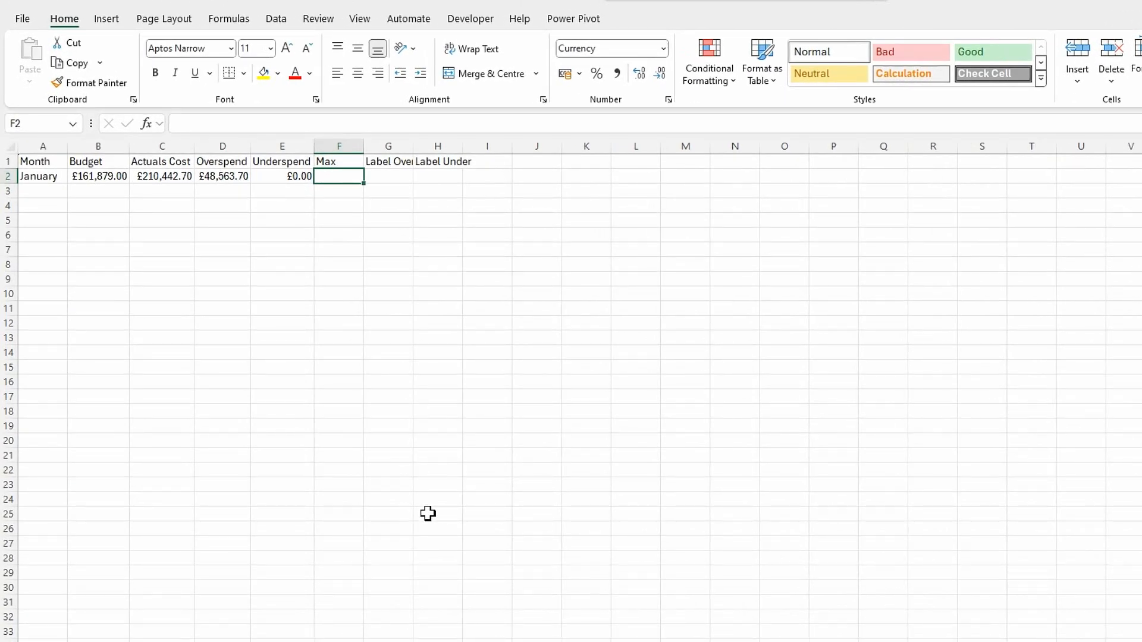
{"action": "type", "text": "=MAX"}
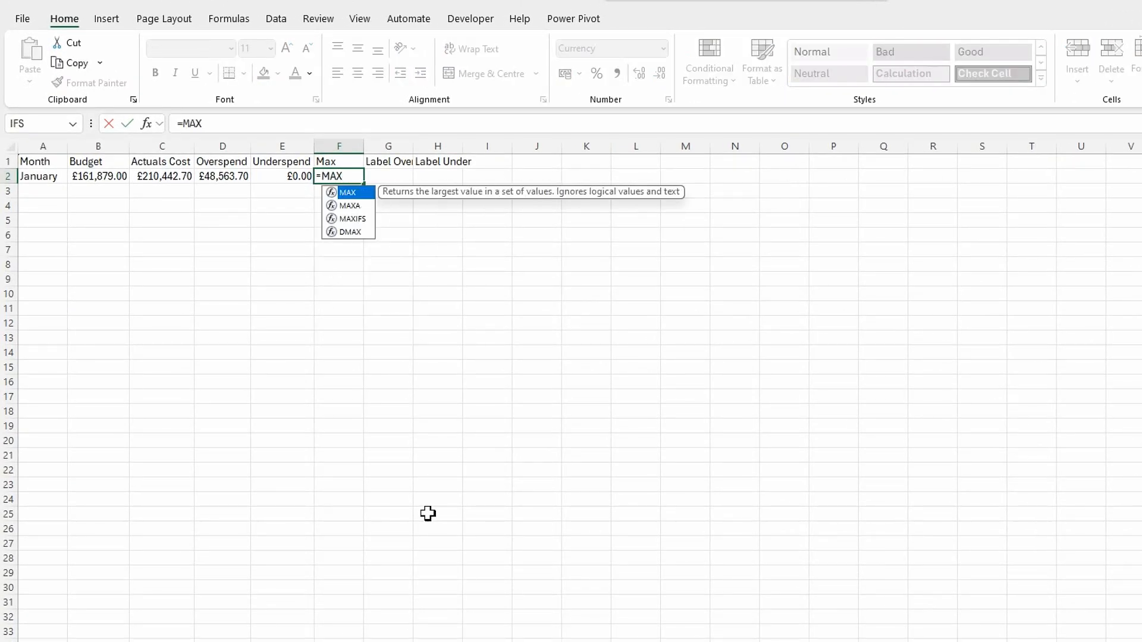
{"action": "type", "text": "("}
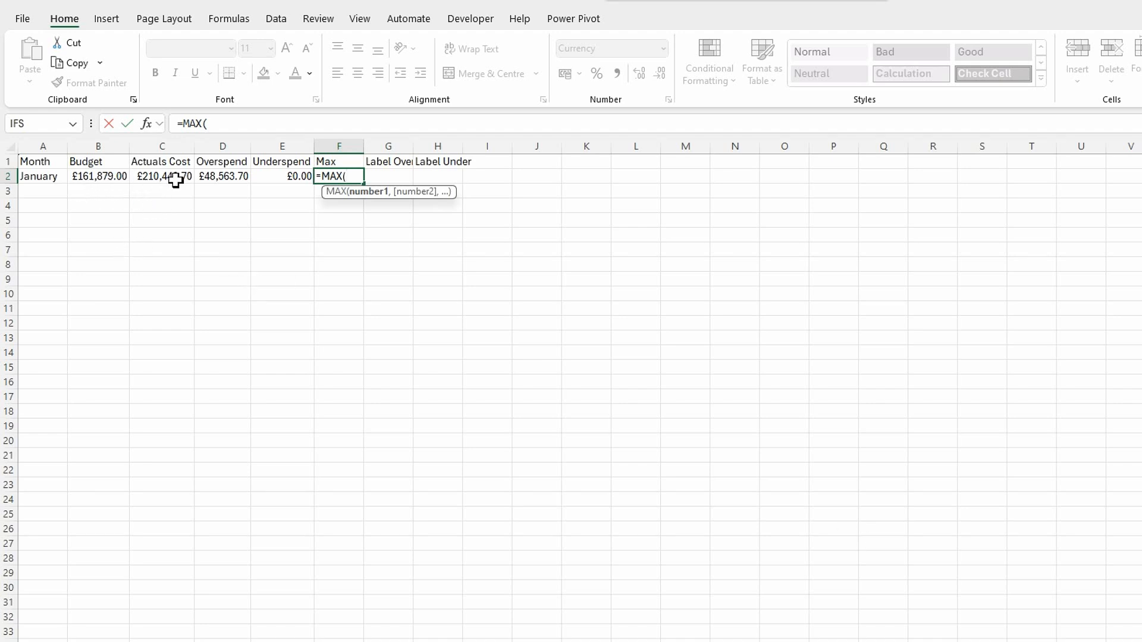
{"action": "left_click", "coordinate": [98, 179]}
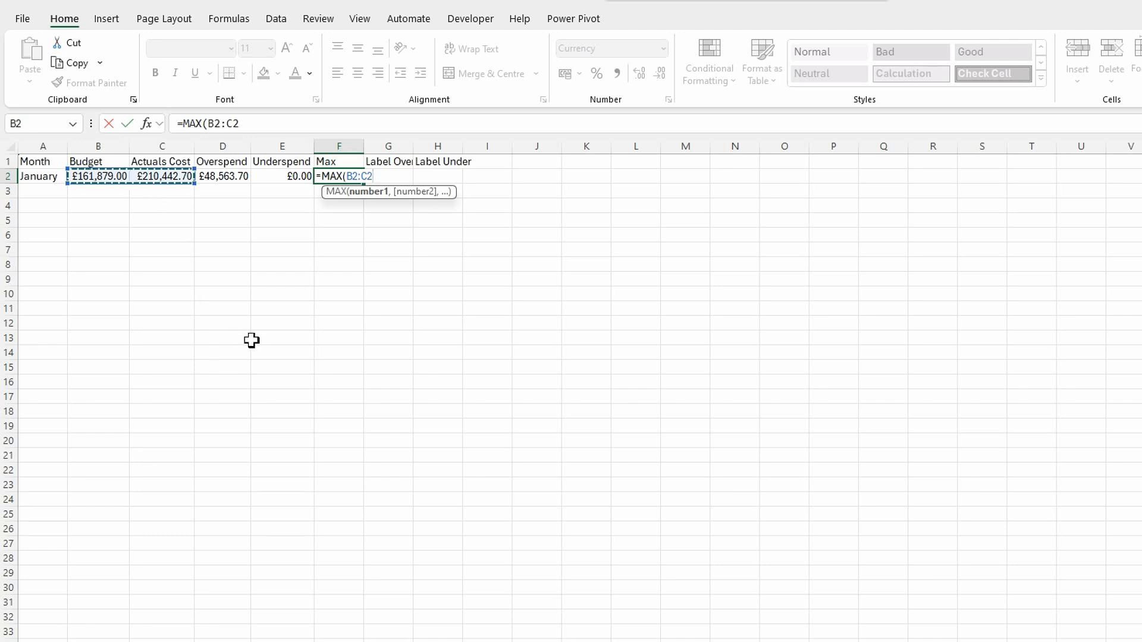
{"action": "type", "text": ")"}
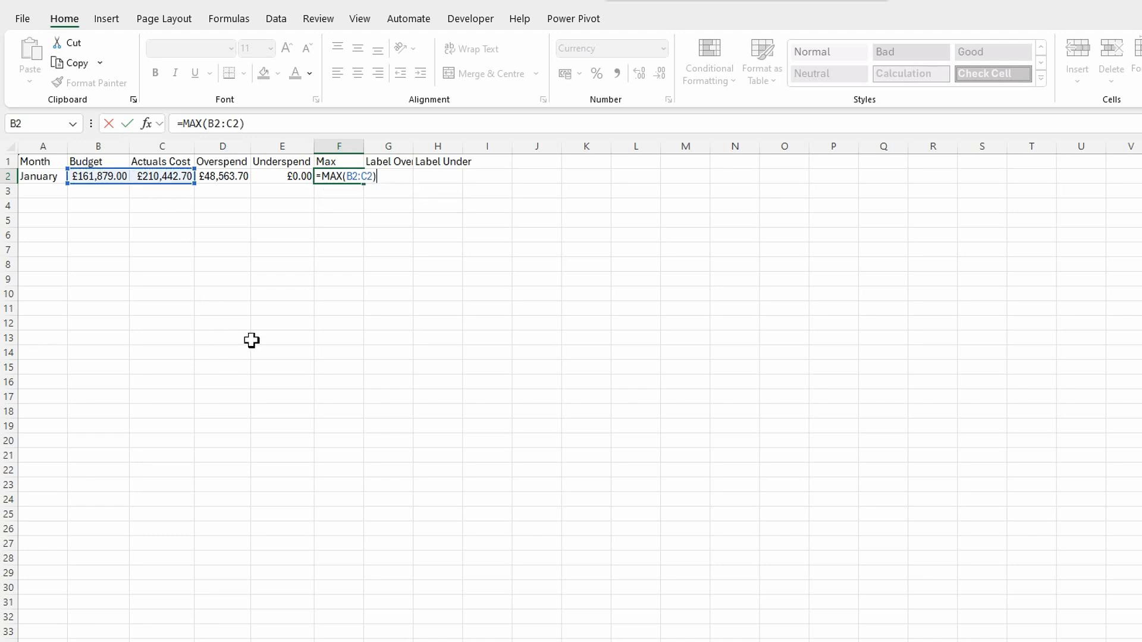
{"action": "key", "text": "Return"}
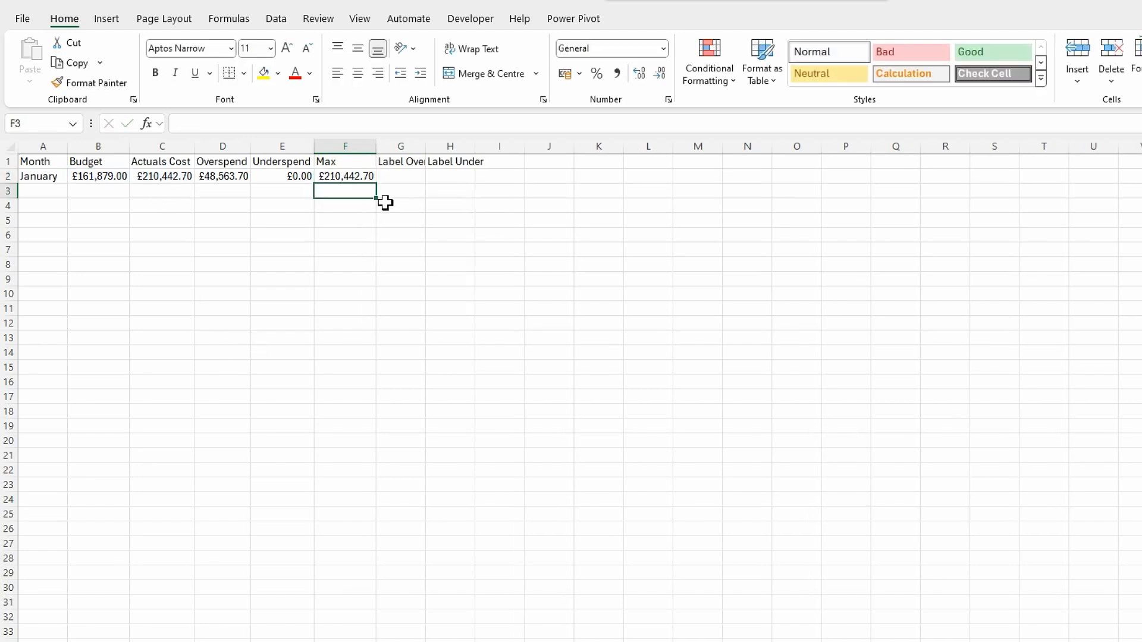
Fit the widths of the Label Over and Label Under columns to their headers.
{"action": "double_click", "coordinate": [429, 148]}
{"action": "double_click", "coordinate": [482, 147]}
Enter the January Label Over formula =IF(C2>B2,D2/C2,"") in G2 and format the cell as a percentage.
{"action": "left_click", "coordinate": [412, 178]}
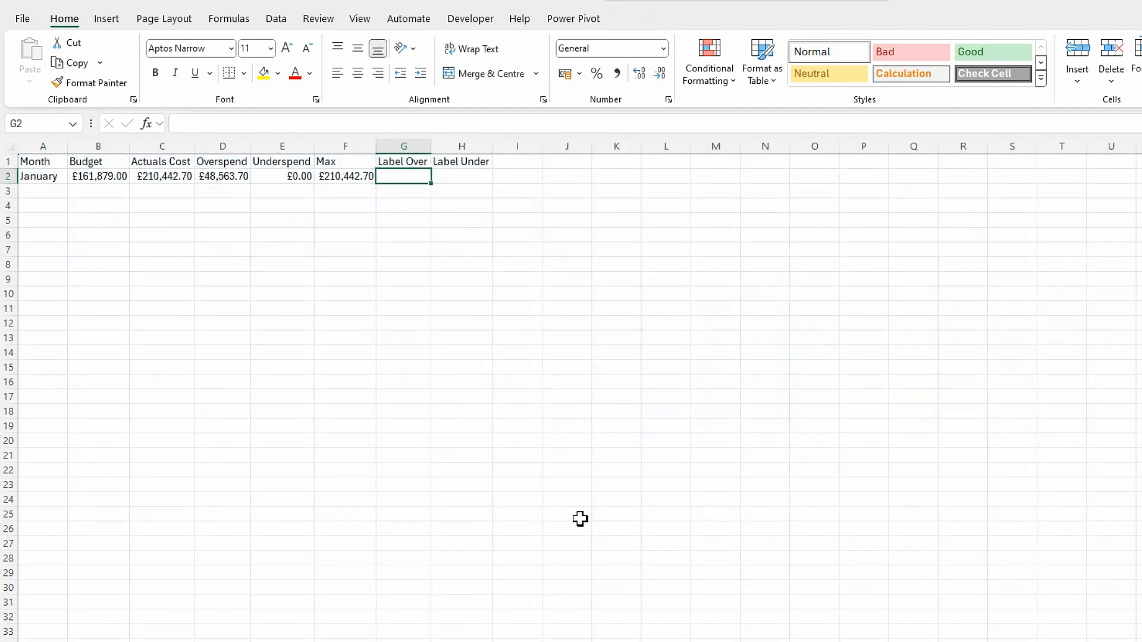
{"action": "type", "text": "=IF("}
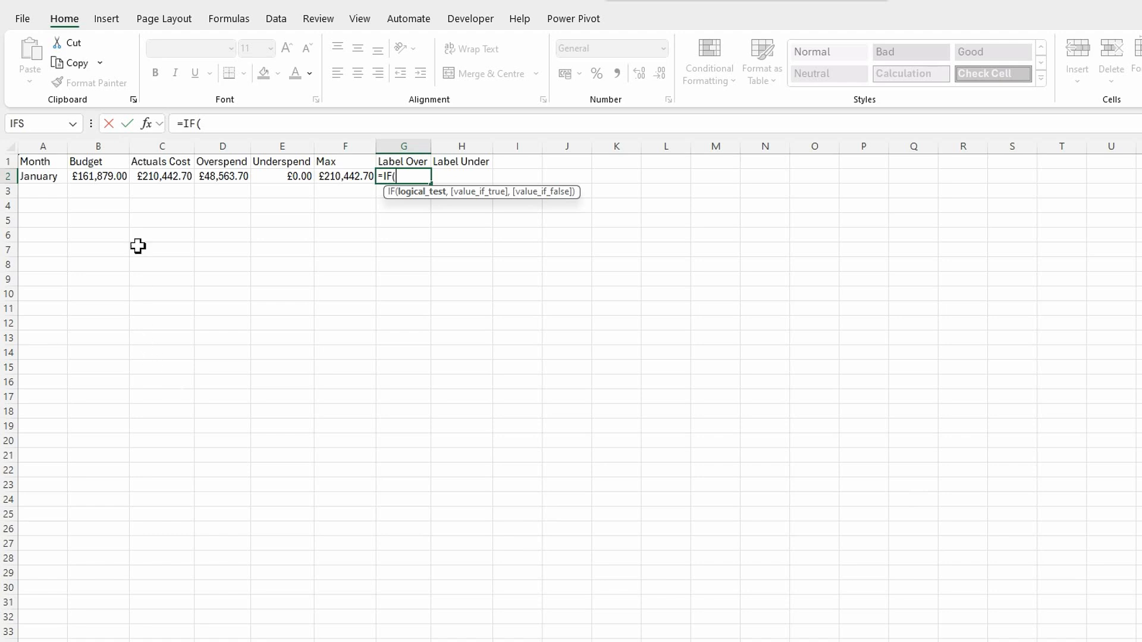
{"action": "left_click", "coordinate": [168, 178]}
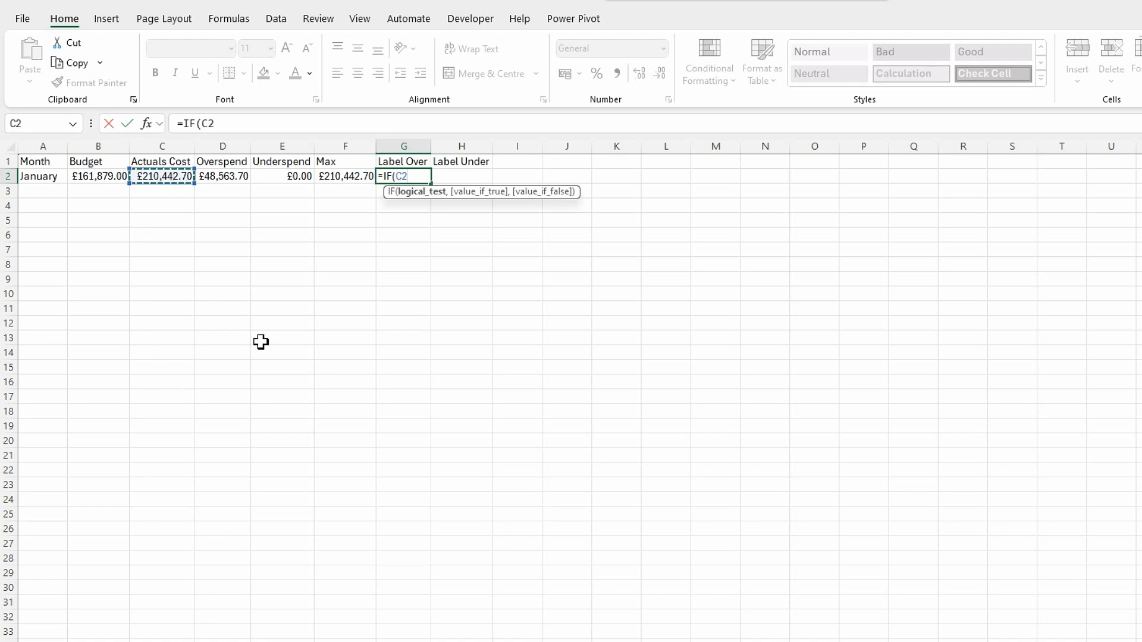
{"action": "type", "text": ">"}
{"action": "left_click", "coordinate": [97, 177]}
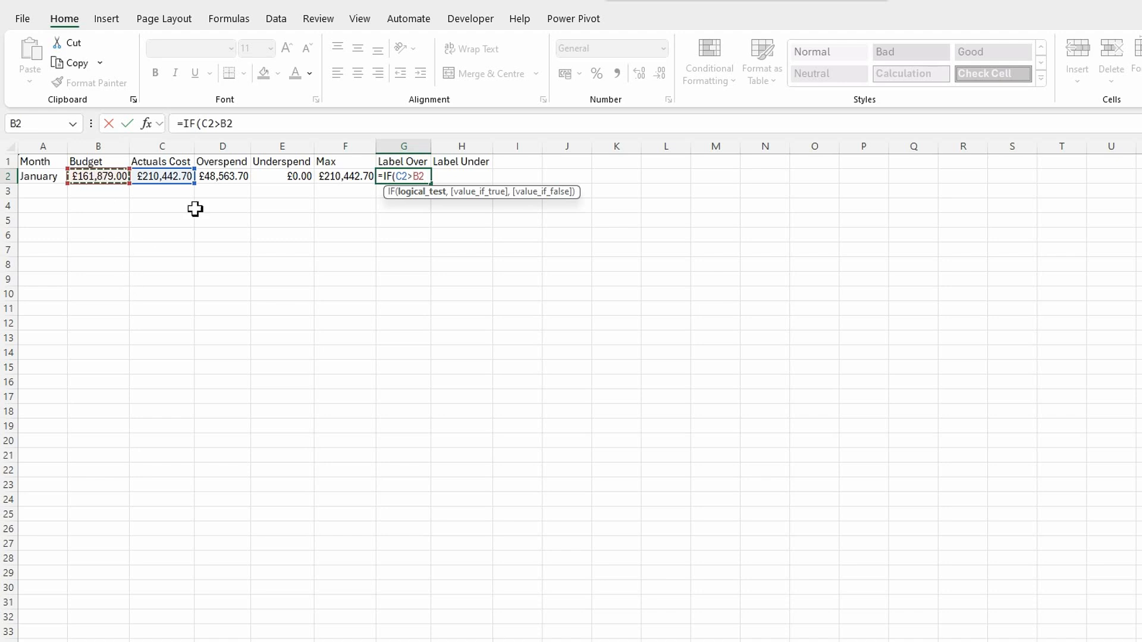
{"action": "type", "text": ","}
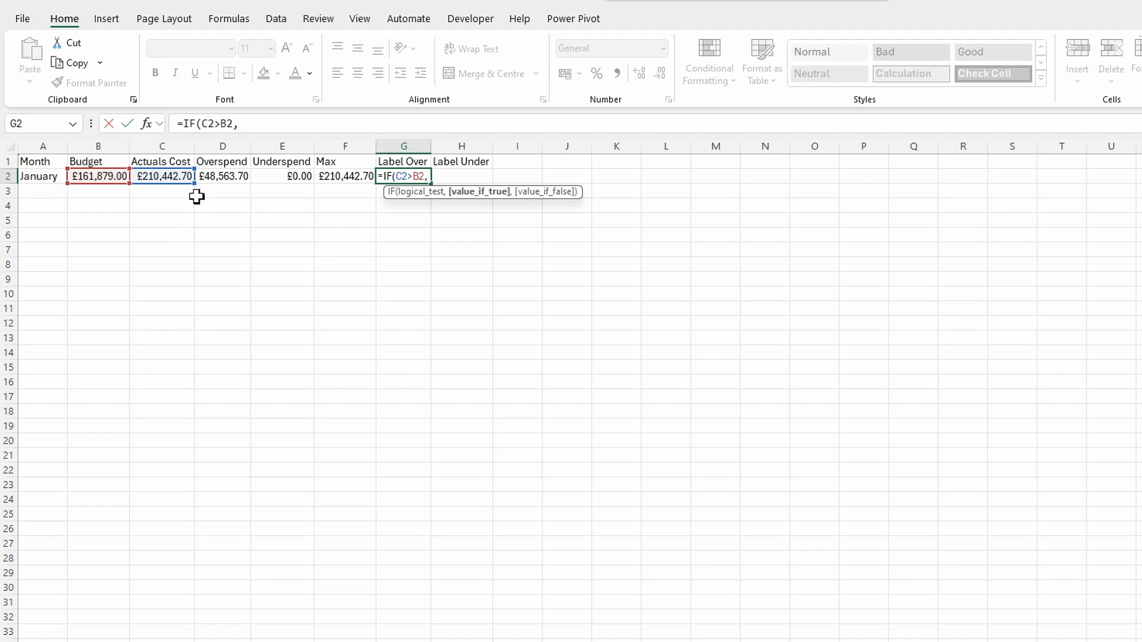
{"action": "left_click", "coordinate": [223, 181]}
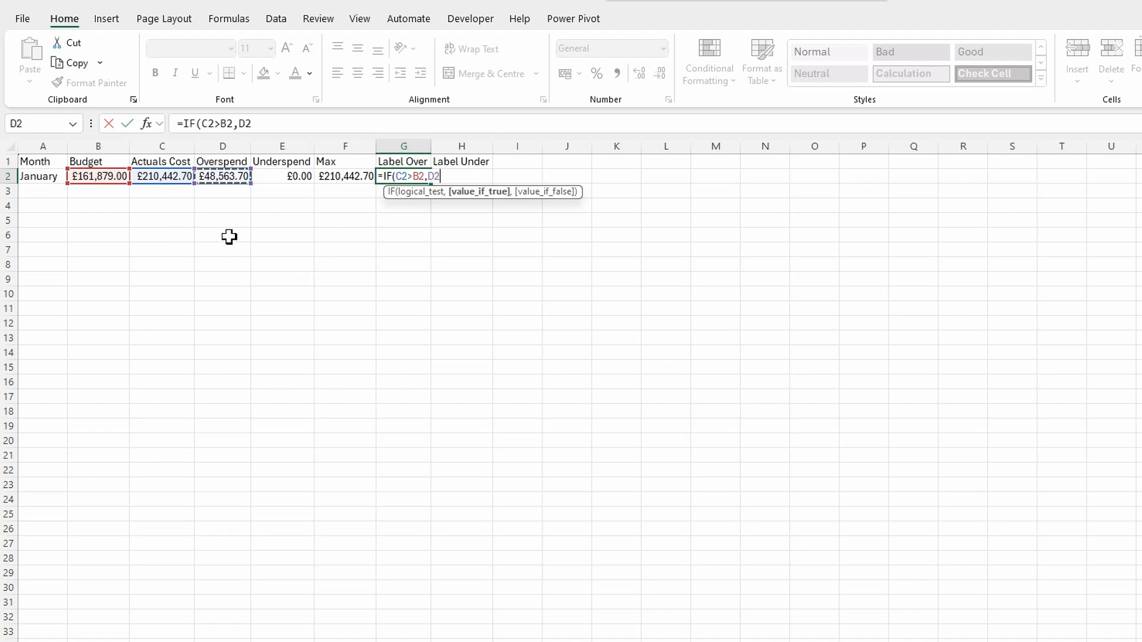
{"action": "type", "text": "/"}
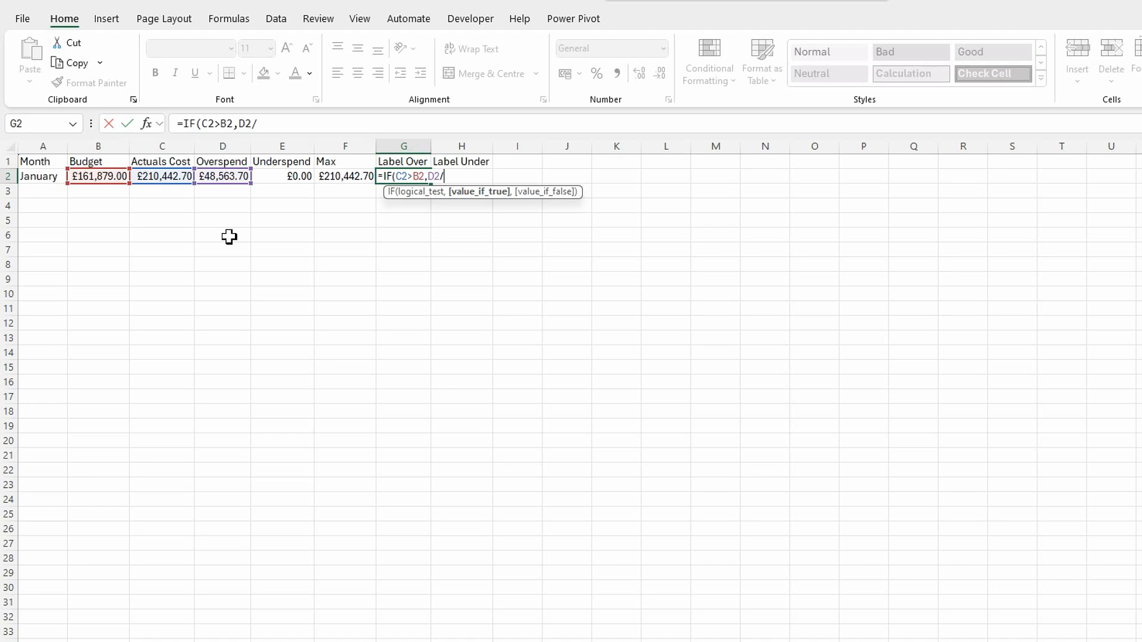
{"action": "left_click", "coordinate": [160, 176]}
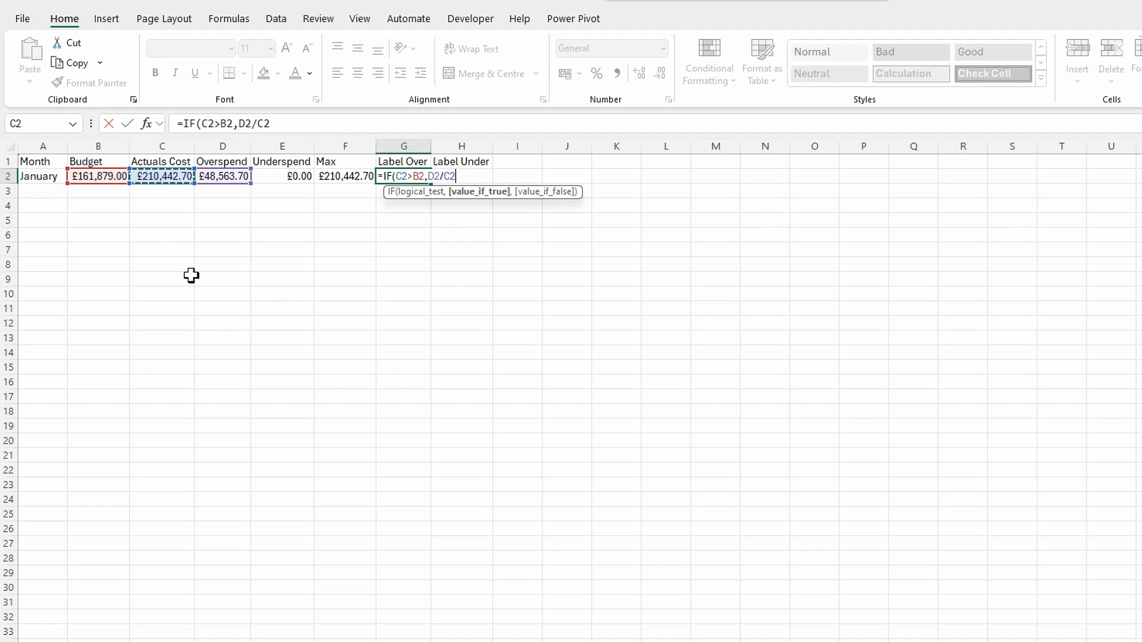
{"action": "type", "text": ","}
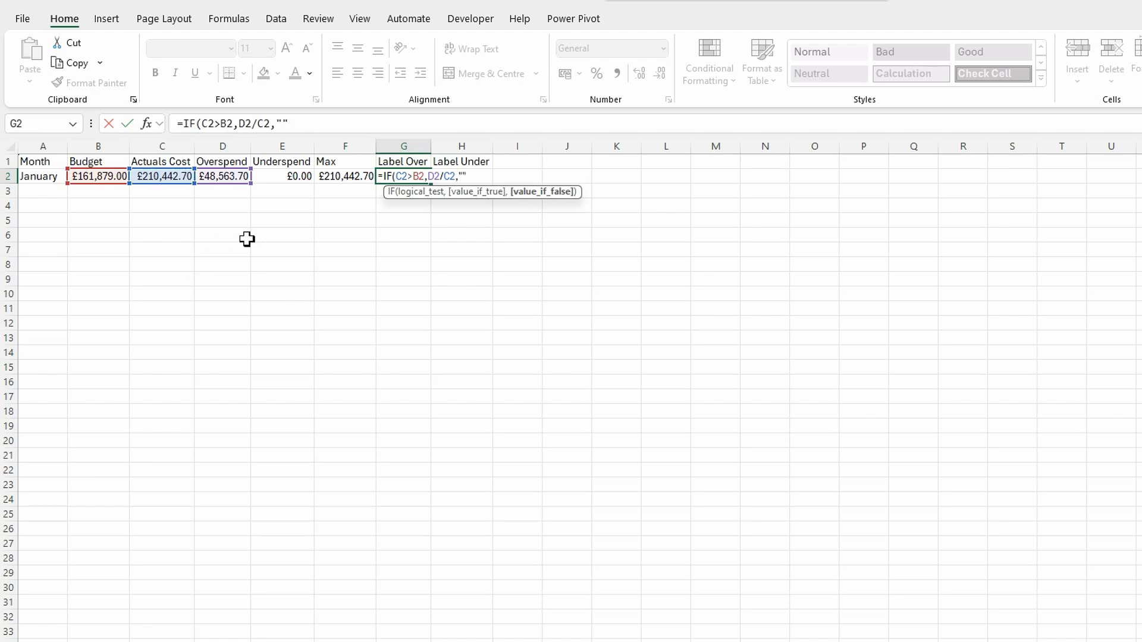
{"action": "type", "text": "\"\")"}
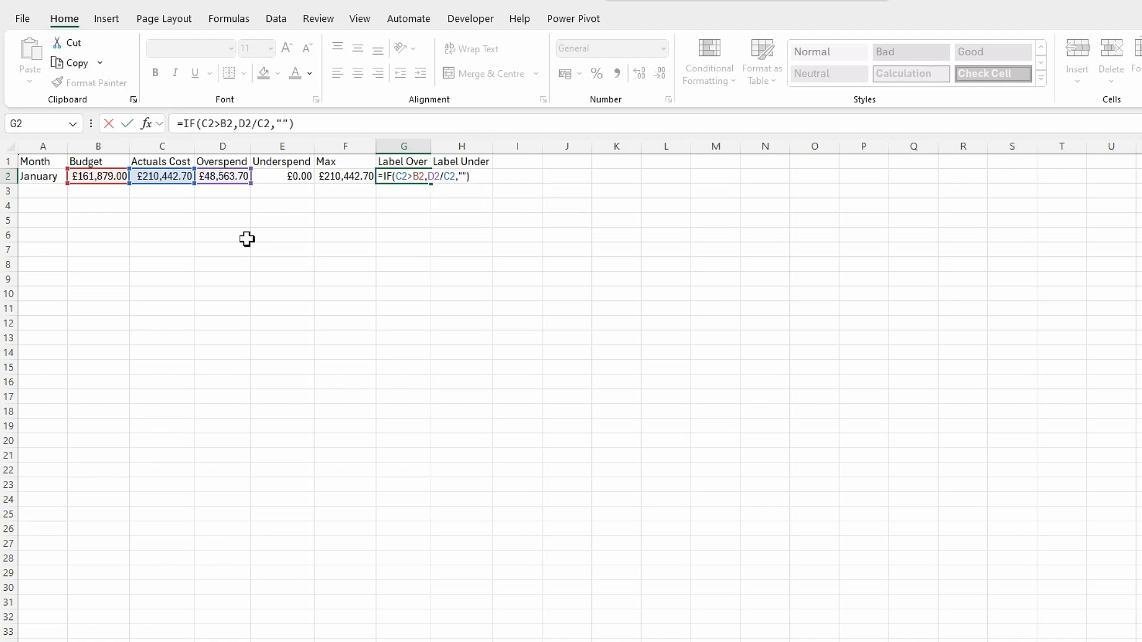
{"action": "key", "text": "Return"}
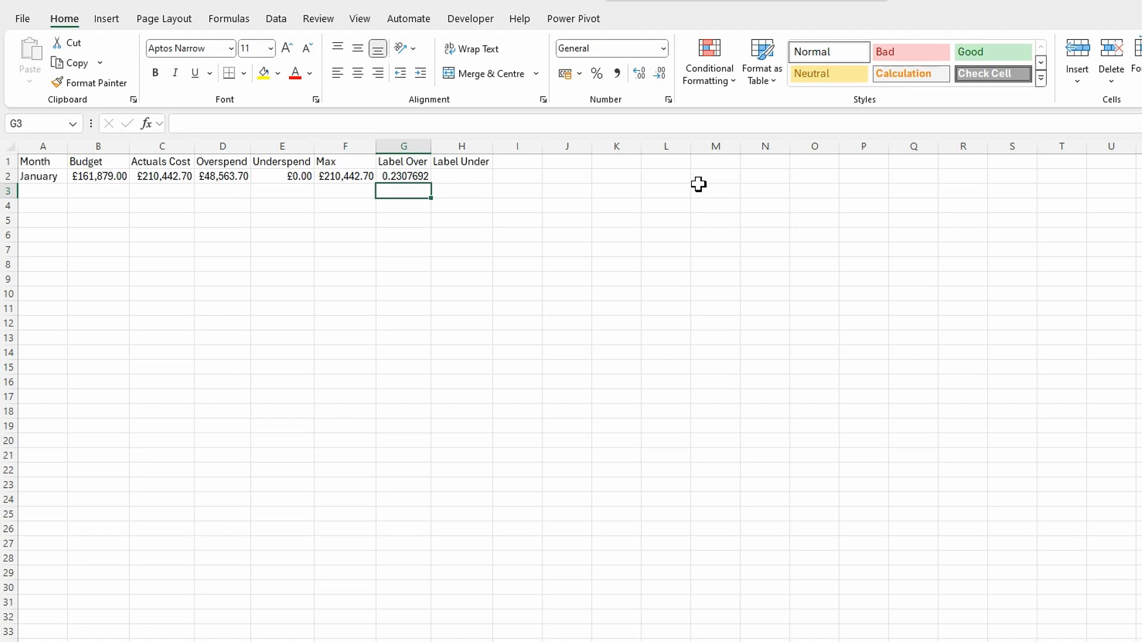
{"action": "left_click", "coordinate": [413, 179]}
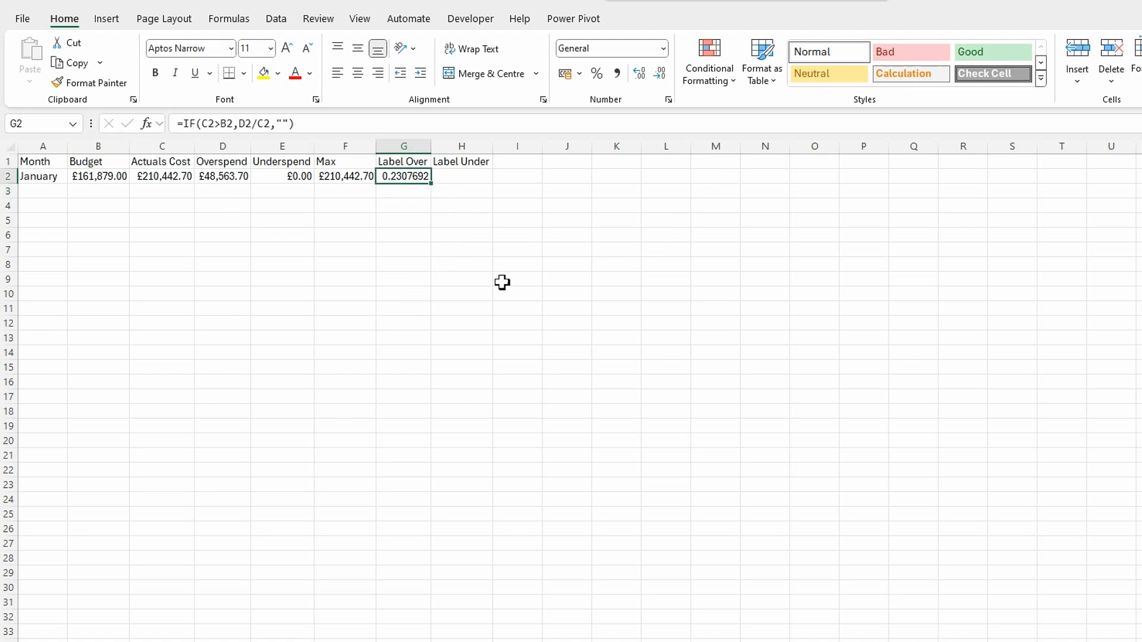
{"action": "left_click", "coordinate": [596, 73]}
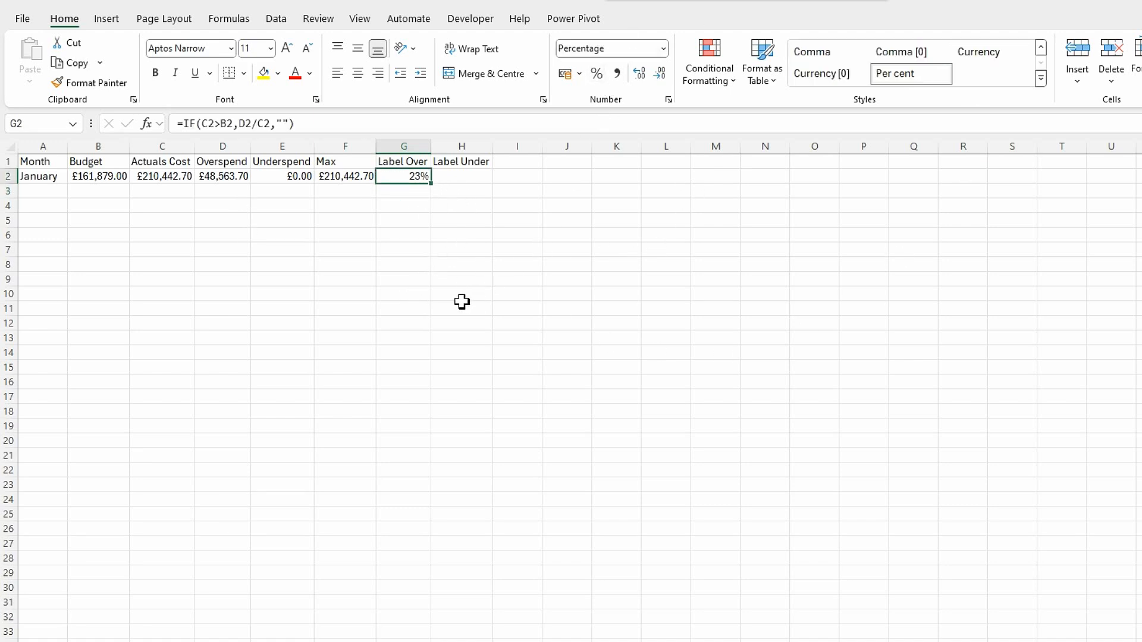
Enter the January Label Under formula =IF(B2>C2,E2/B2,"") in H2 and format the cell as a percentage.
{"action": "left_click", "coordinate": [466, 179]}
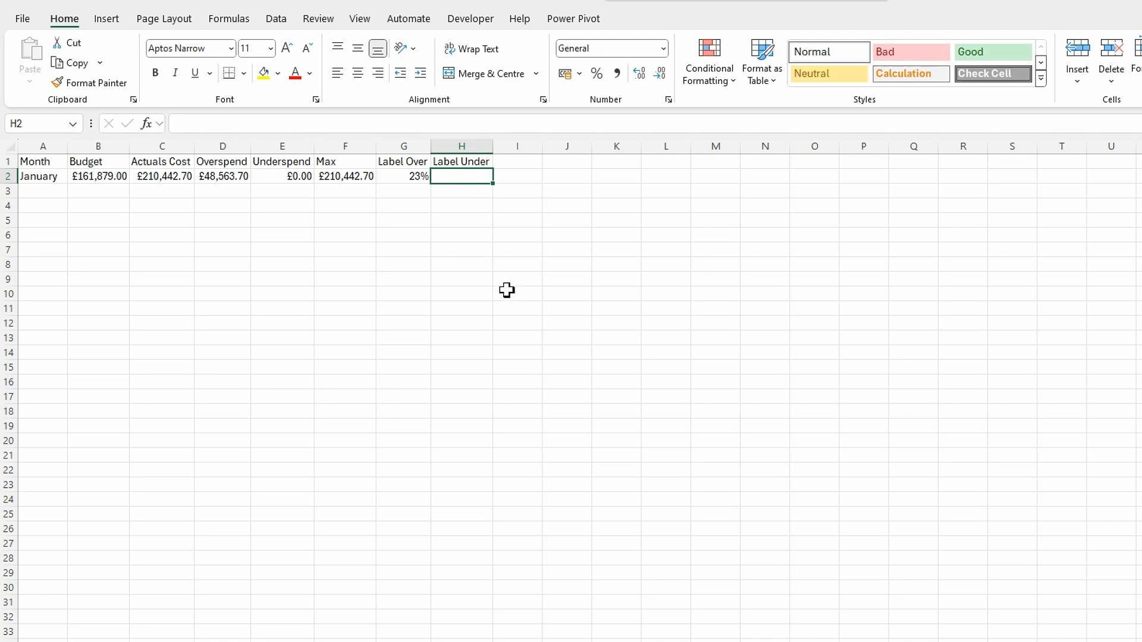
{"action": "type", "text": "="}
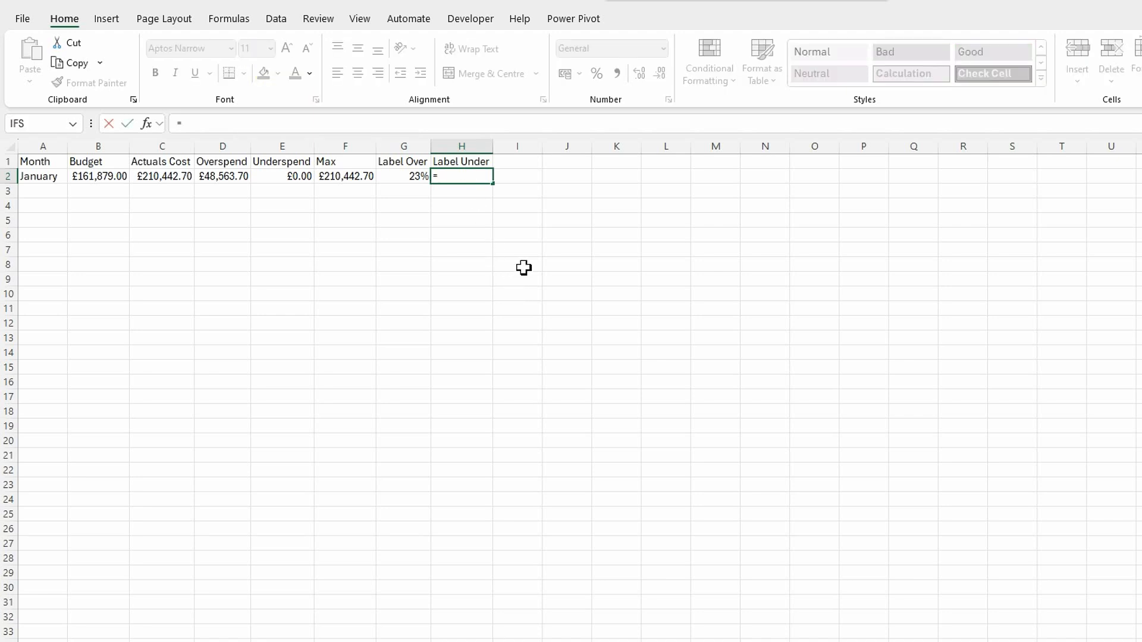
{"action": "type", "text": "IF("}
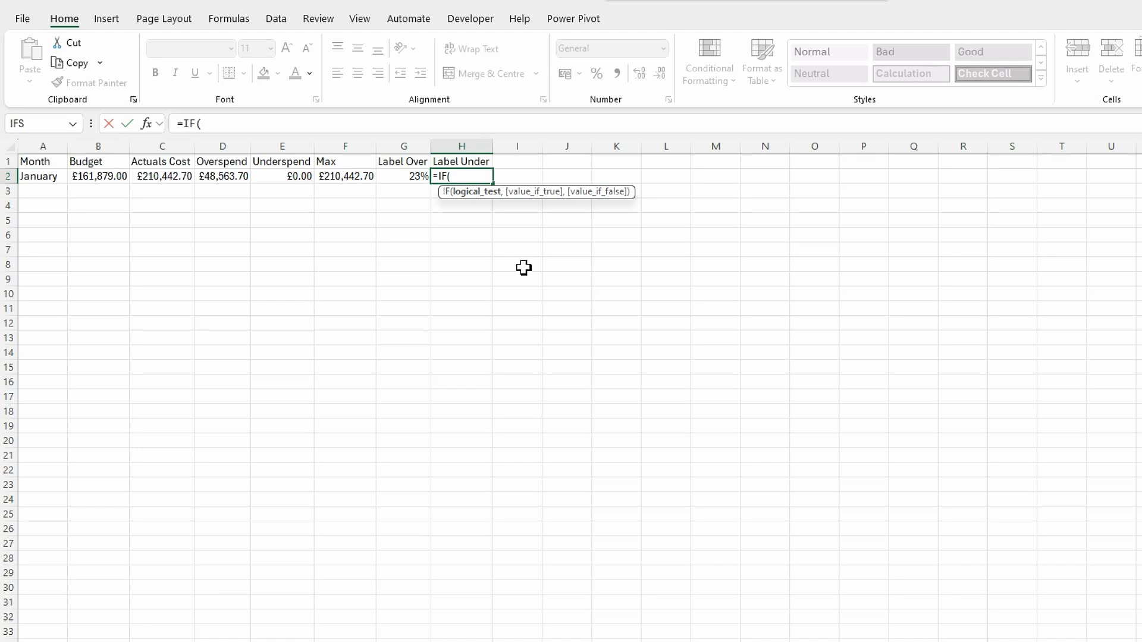
{"action": "left_click", "coordinate": [107, 179]}
{"action": "type", "text": ">"}
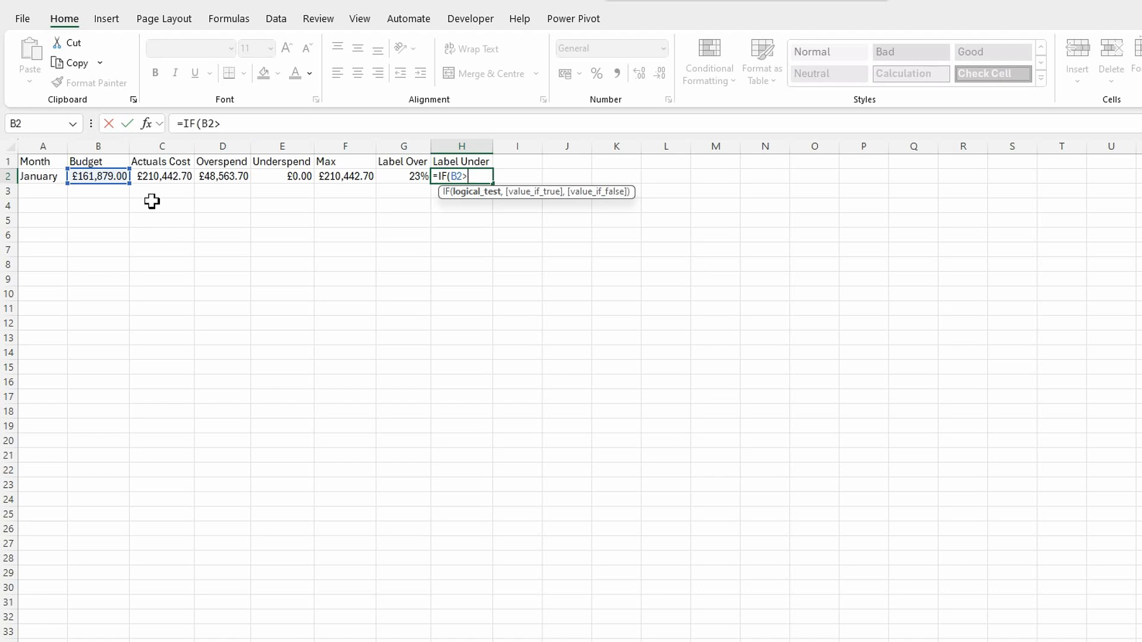
{"action": "left_click", "coordinate": [170, 179]}
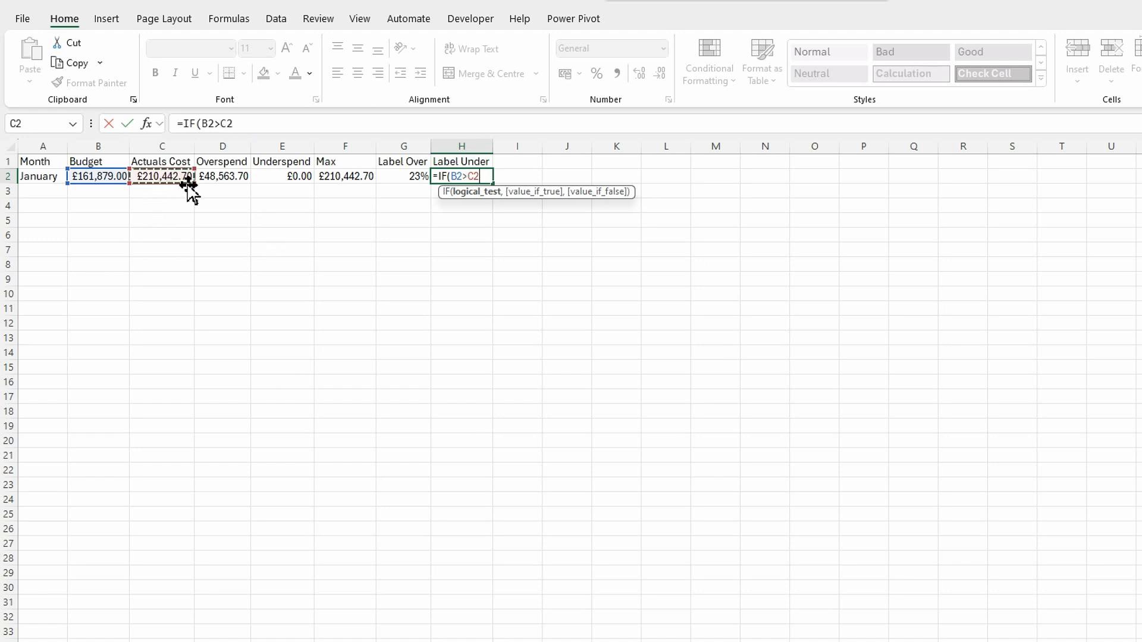
{"action": "type", "text": ","}
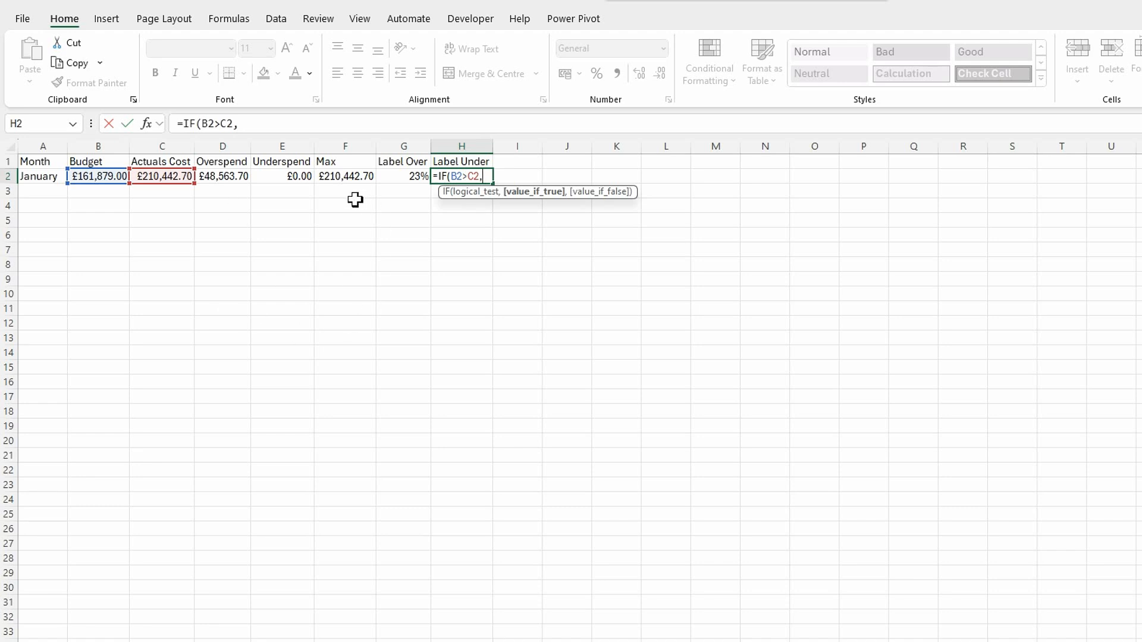
{"action": "left_click", "coordinate": [277, 178]}
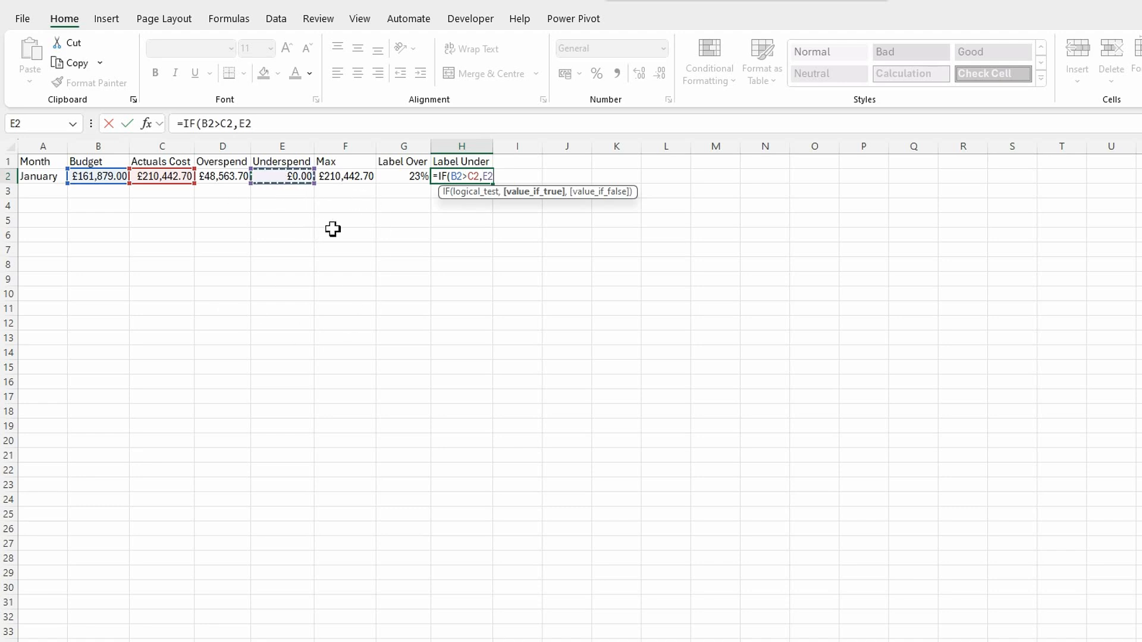
{"action": "type", "text": "/"}
{"action": "left_click", "coordinate": [102, 179]}
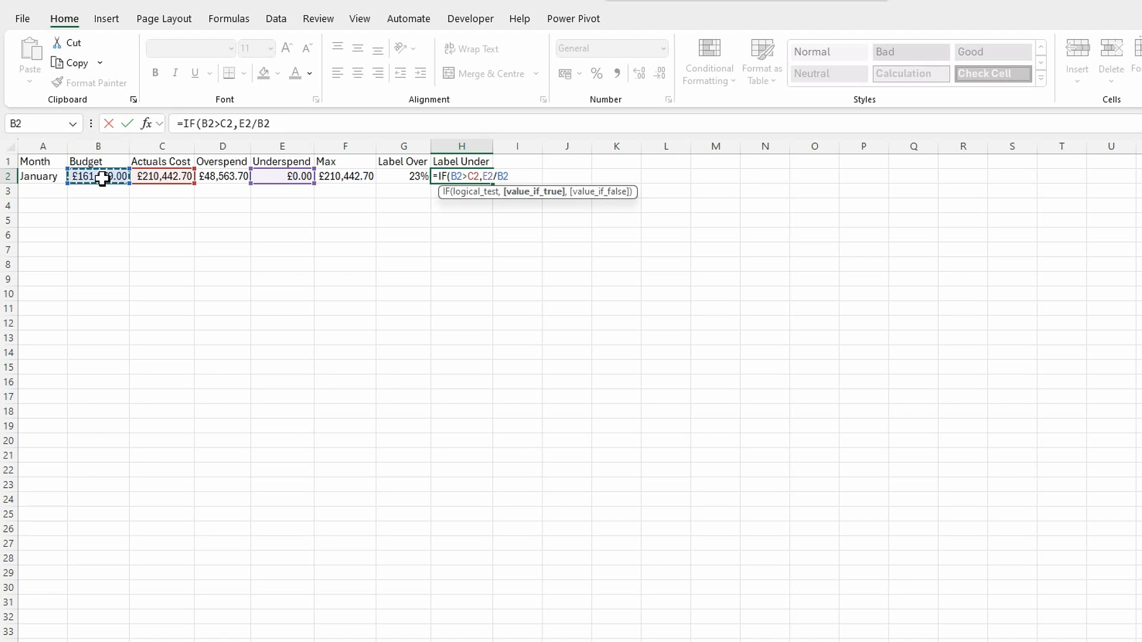
{"action": "type", "text": ","}
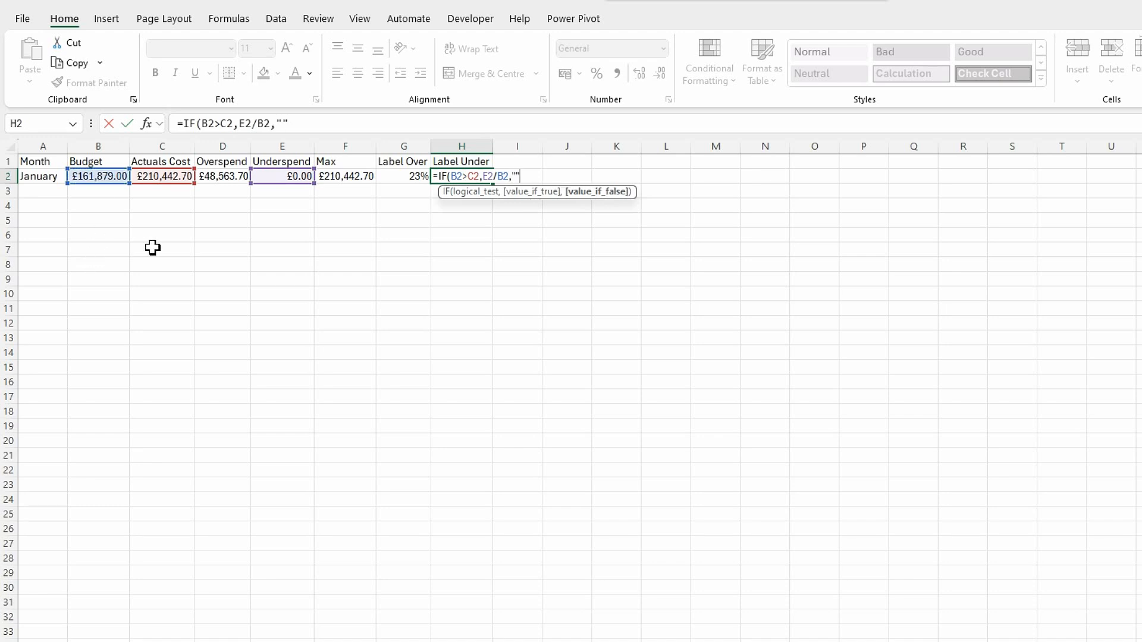
{"action": "type", "text": "\"\")"}
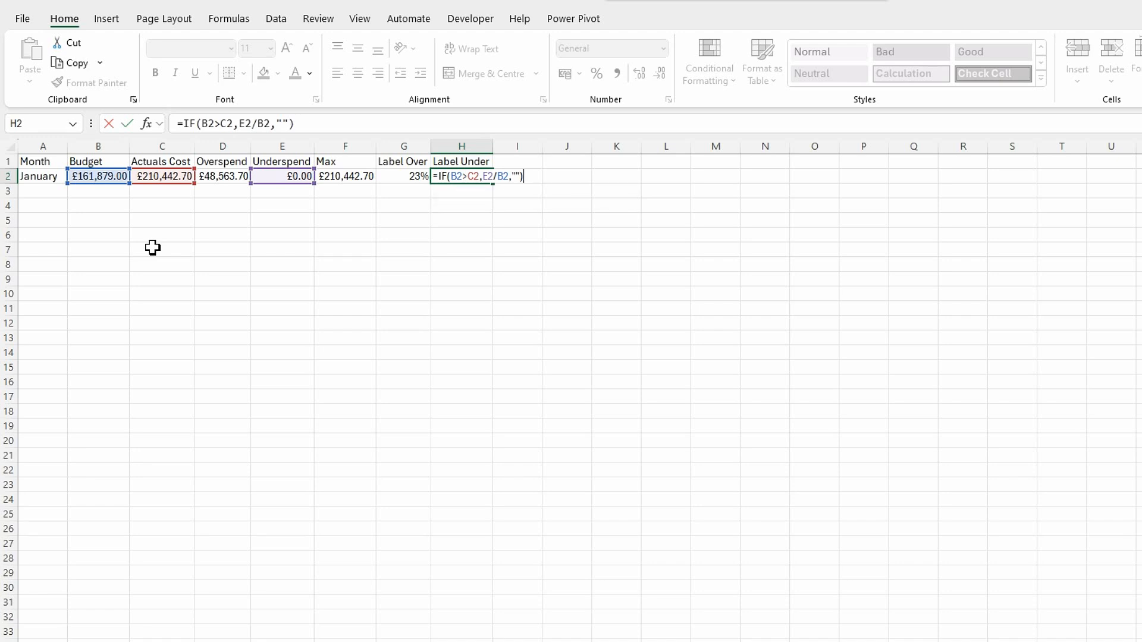
{"action": "key", "text": "Return"}
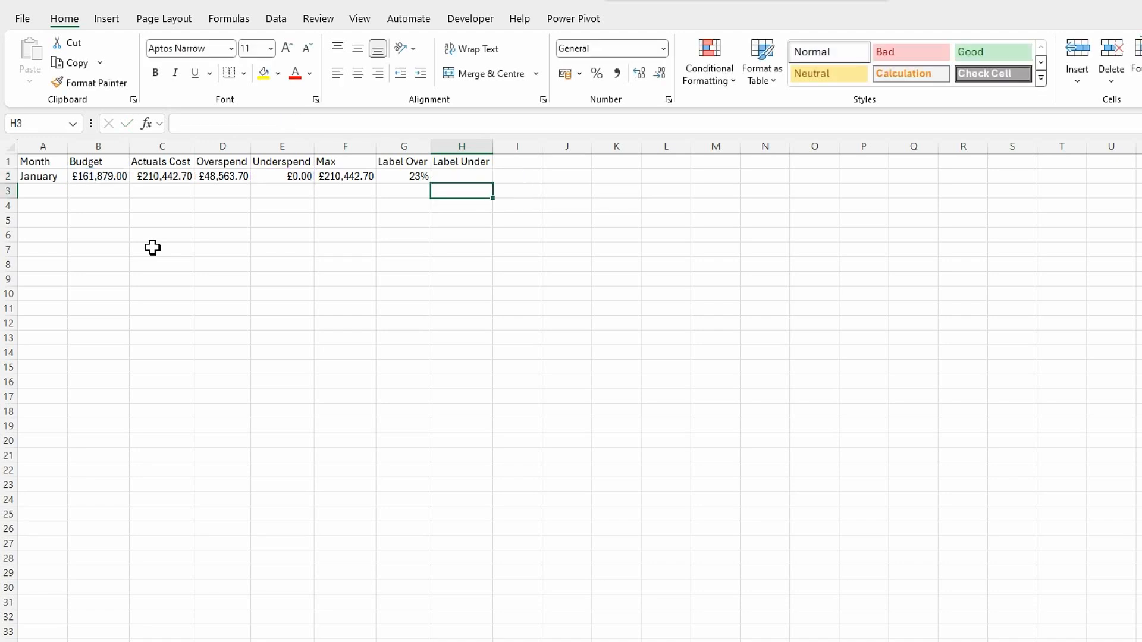
{"action": "left_click", "coordinate": [474, 177]}
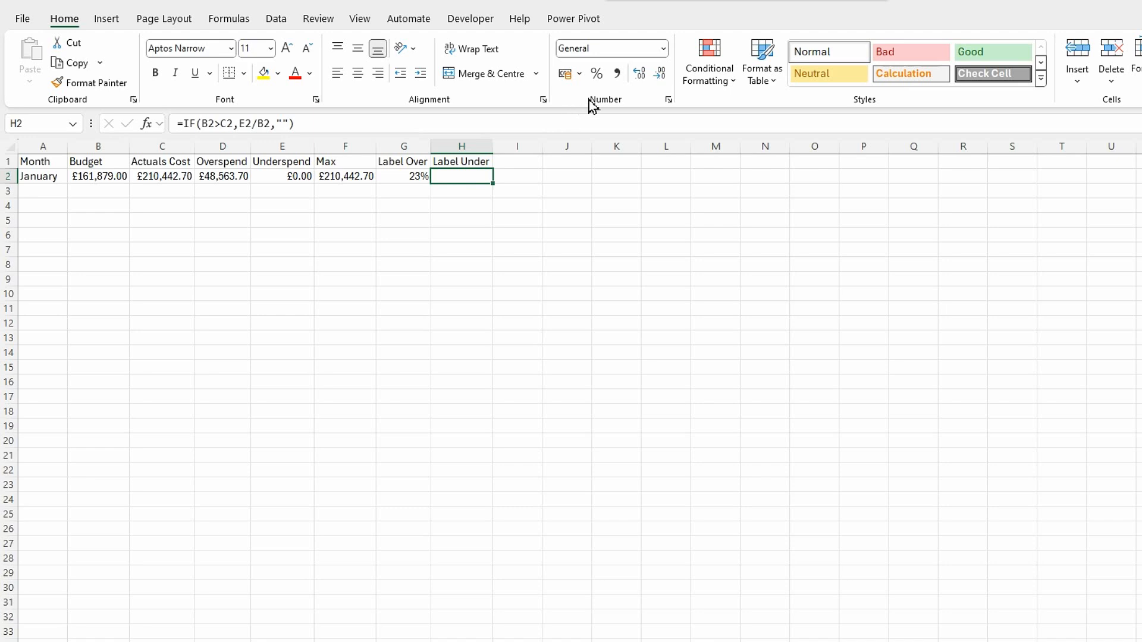
{"action": "left_click", "coordinate": [598, 82]}
Convert the range A1:H2 into a table with headers.
{"action": "left_click", "coordinate": [31, 178]}
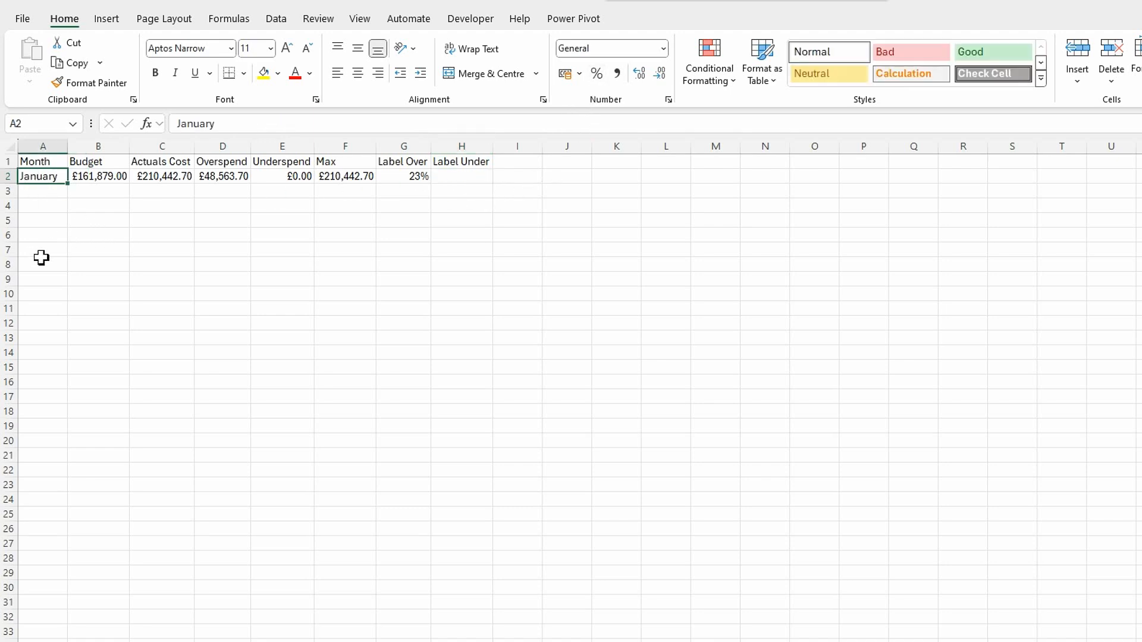
{"action": "key", "text": "ctrl+t"}
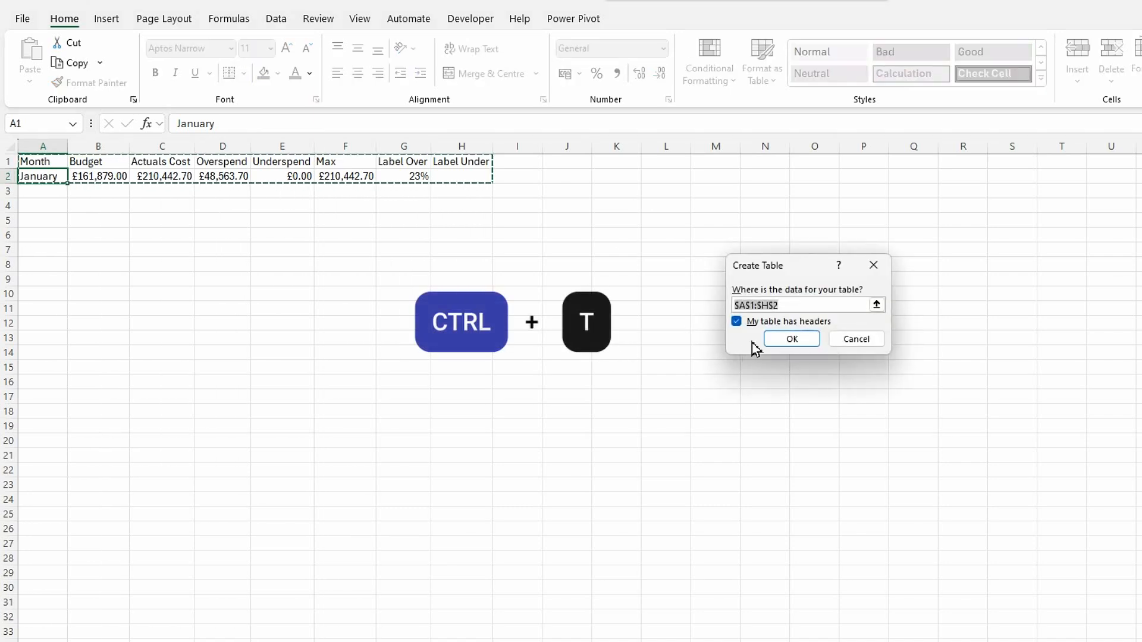
{"action": "left_click_drag", "start_coordinate": [806, 276], "coordinate": [608, 176]}
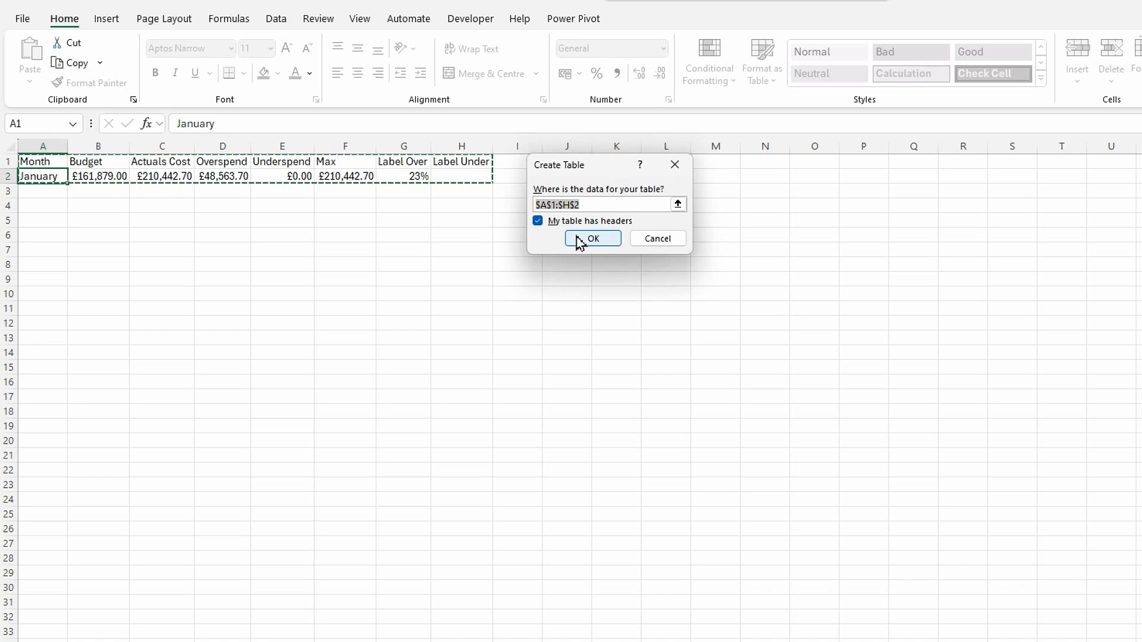
{"action": "left_click", "coordinate": [594, 239]}
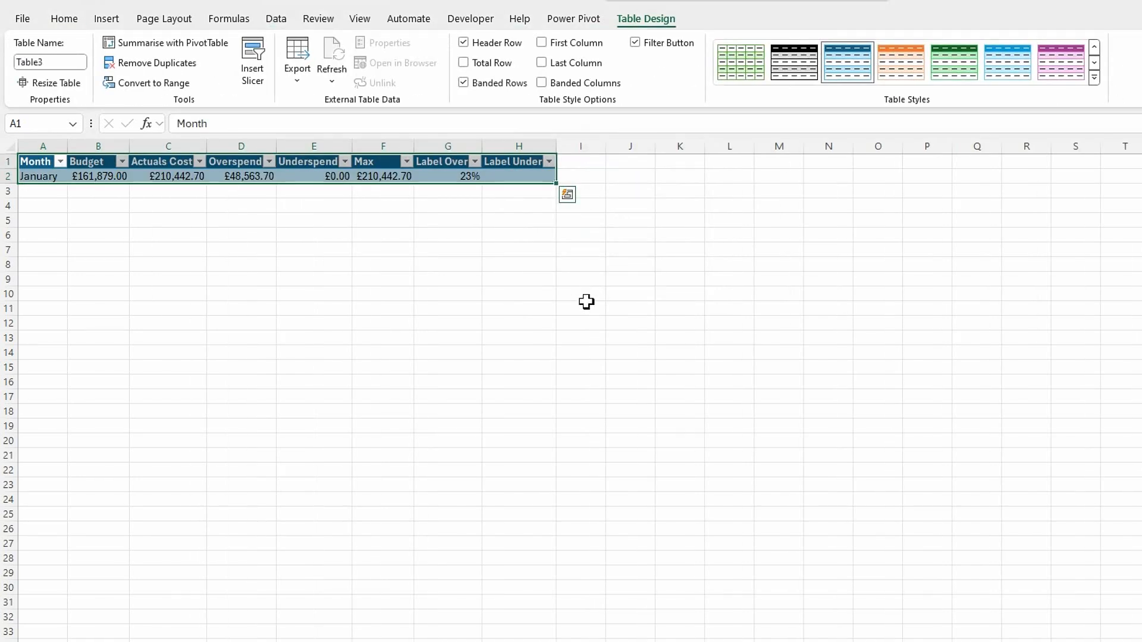
Name the new table tblActualsvsBudget.
{"action": "left_click", "coordinate": [59, 62]}
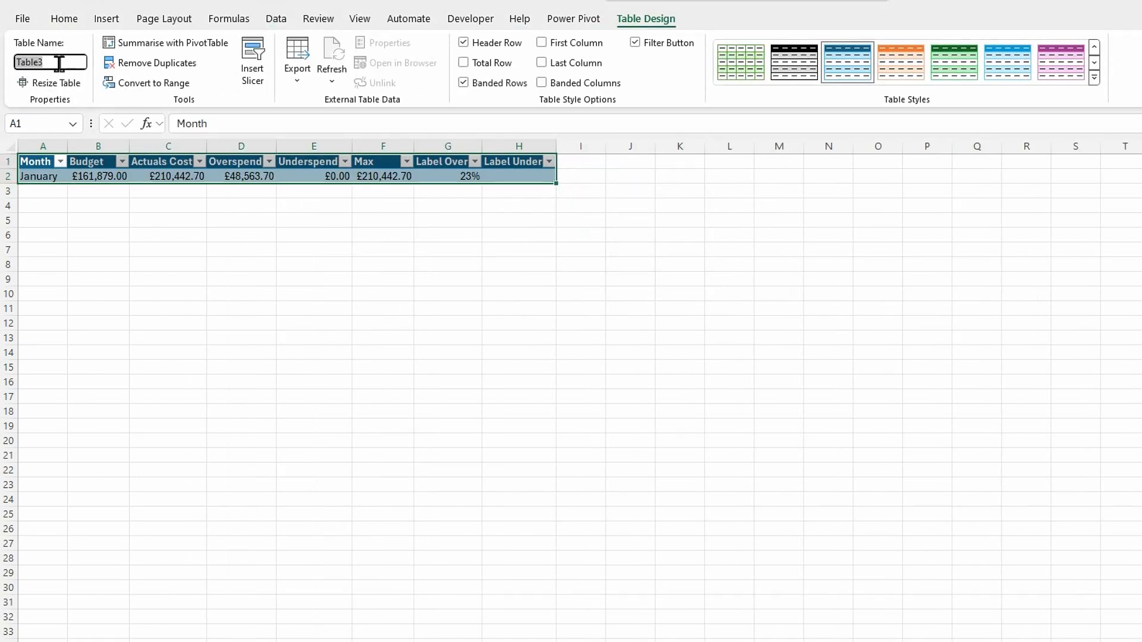
{"action": "type", "text": "TBLaCTUALSVS"}
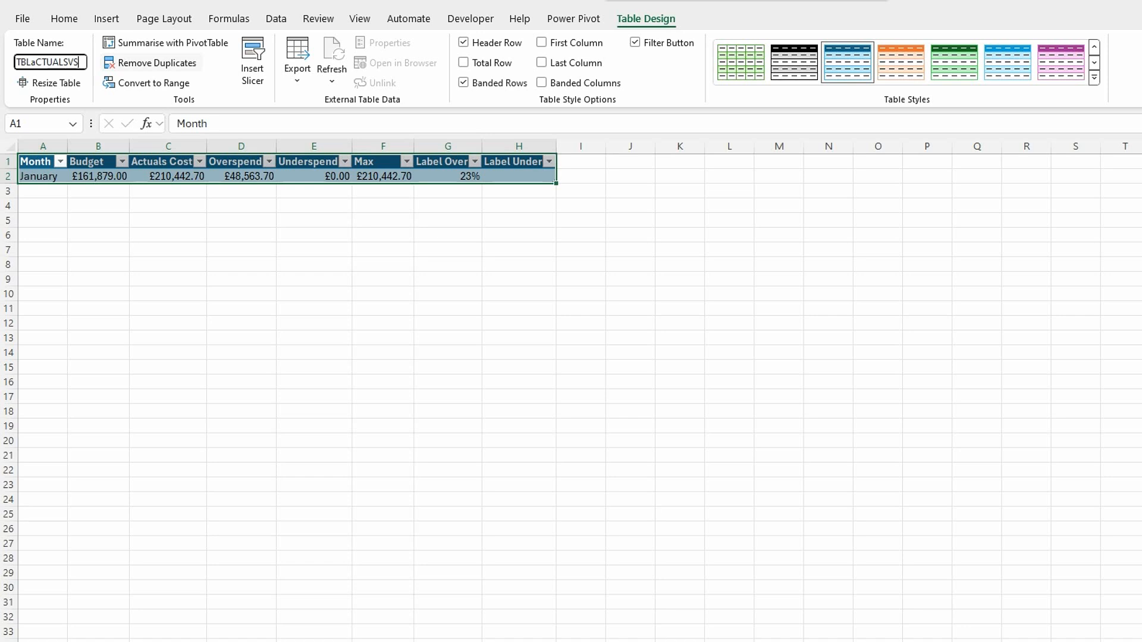
{"action": "key", "text": "BackSpace"}
{"action": "key", "text": "BackSpace"}
{"action": "key", "text": "BackSpace"}
{"action": "key", "text": "BackSpace"}
{"action": "key", "text": "BackSpace"}
{"action": "key", "text": "BackSpace"}
{"action": "key", "text": "BackSpace"}
{"action": "key", "text": "BackSpace"}
{"action": "key", "text": "BackSpace"}
{"action": "key", "text": "BackSpace"}
{"action": "type", "text": "dget"}
{"action": "key", "text": "Return"}
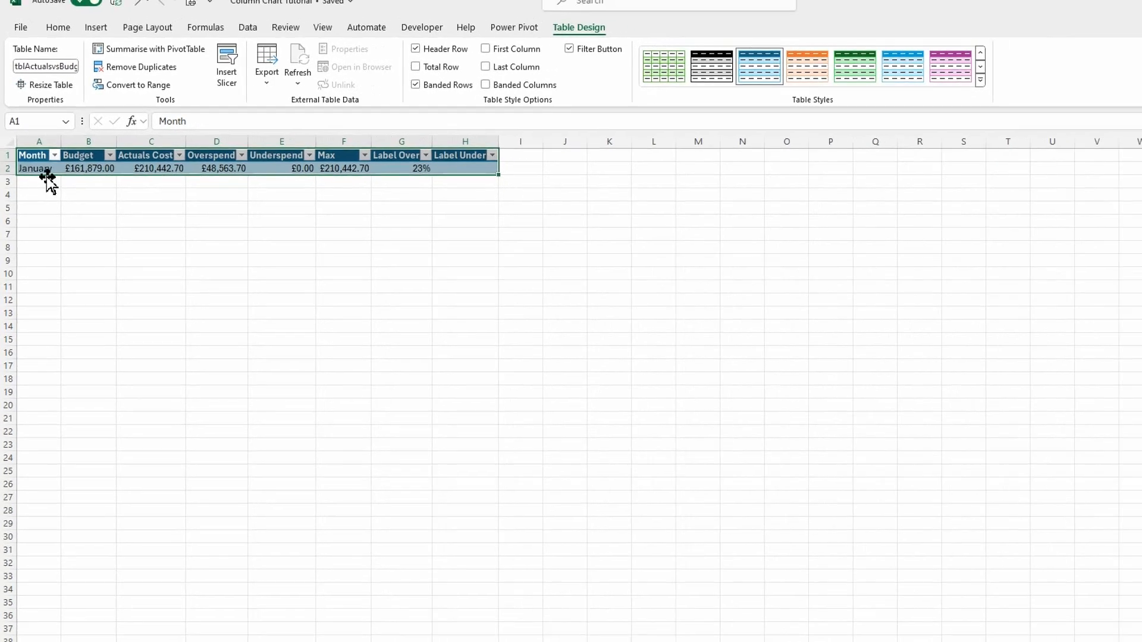
Copy the February to June months, budgets and actuals from the Demo sheet and paste them as values from A3 of the Tutorial sheet.
{"action": "left_click", "coordinate": [42, 182]}
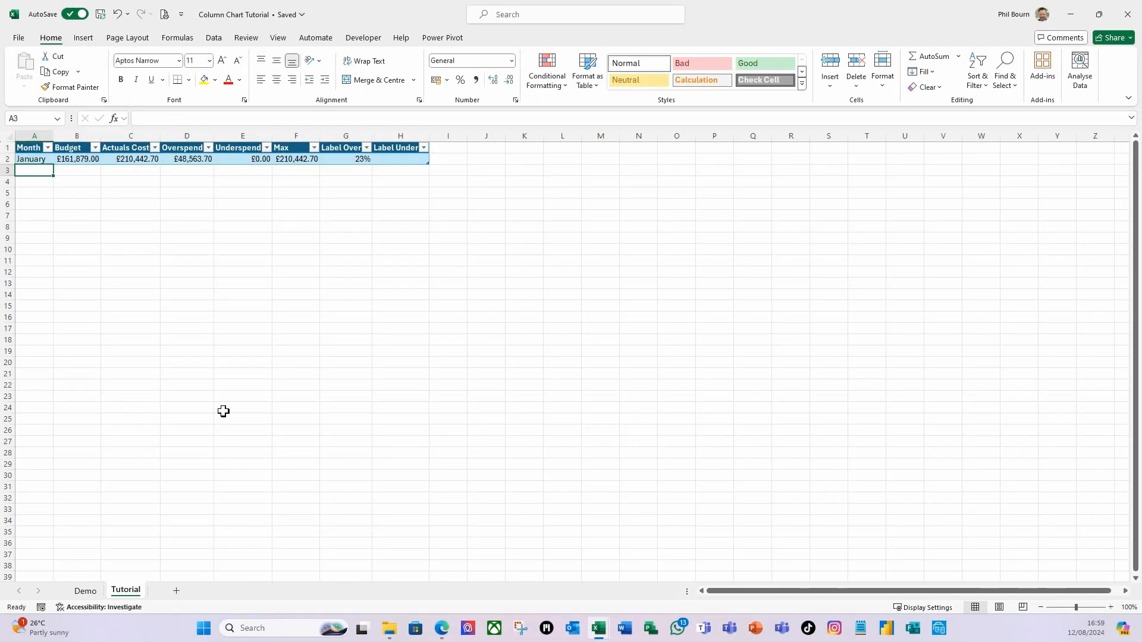
{"action": "left_click", "coordinate": [86, 593]}
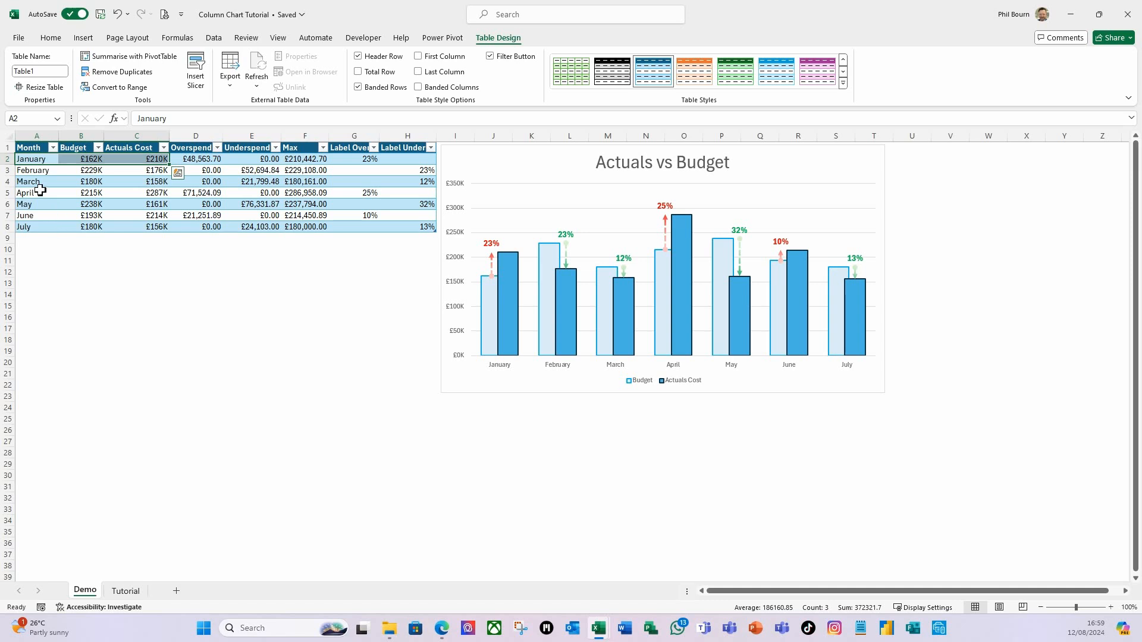
{"action": "left_click_drag", "start_coordinate": [39, 174], "coordinate": [142, 217]}
{"action": "key", "text": "ctrl+c"}
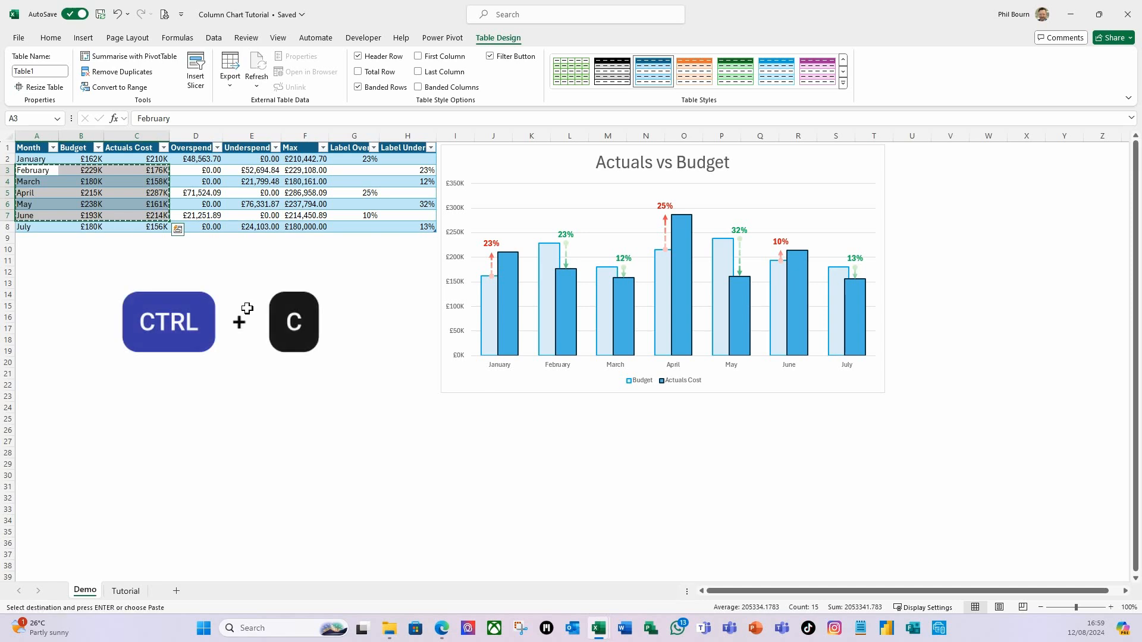
{"action": "left_click", "coordinate": [126, 591]}
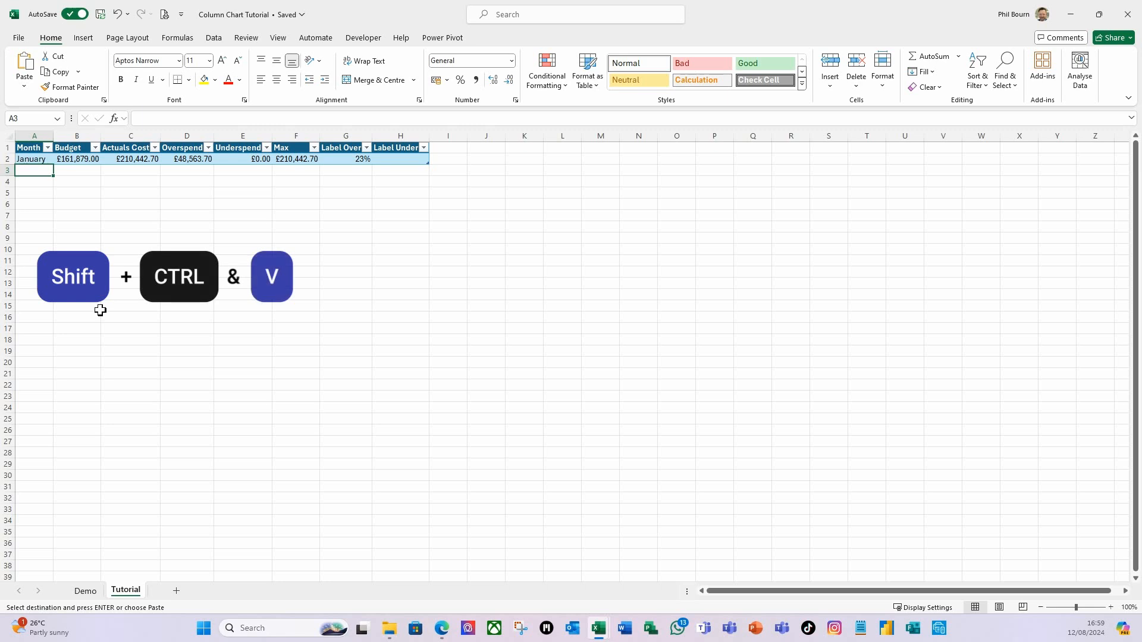
{"action": "key", "text": "ctrl+shift+v"}
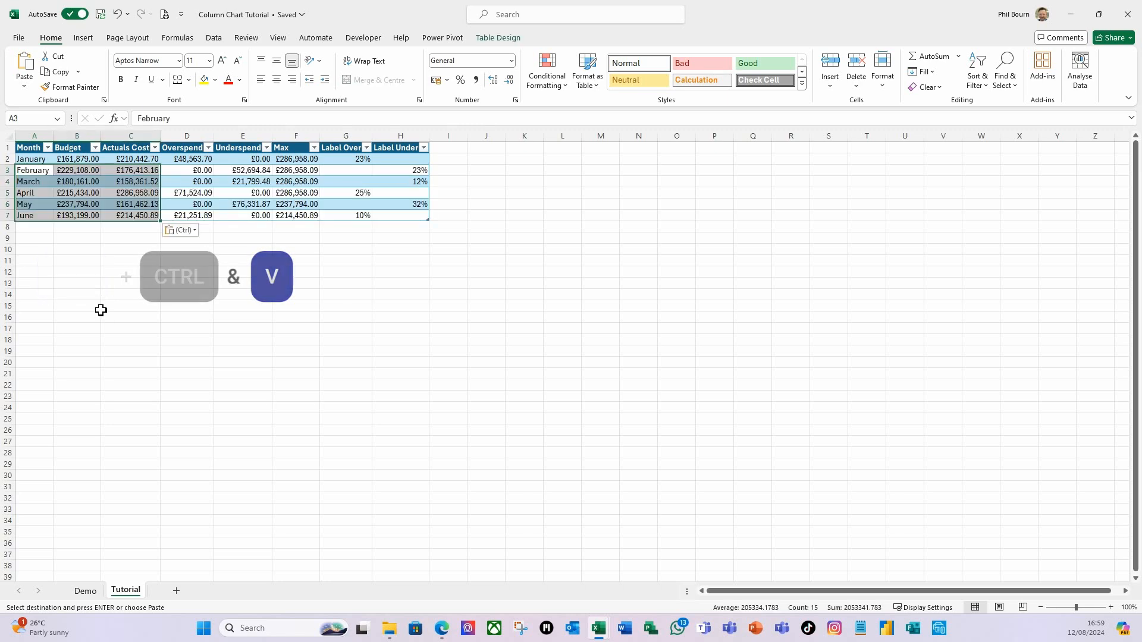
{"action": "left_click", "coordinate": [400, 170]}
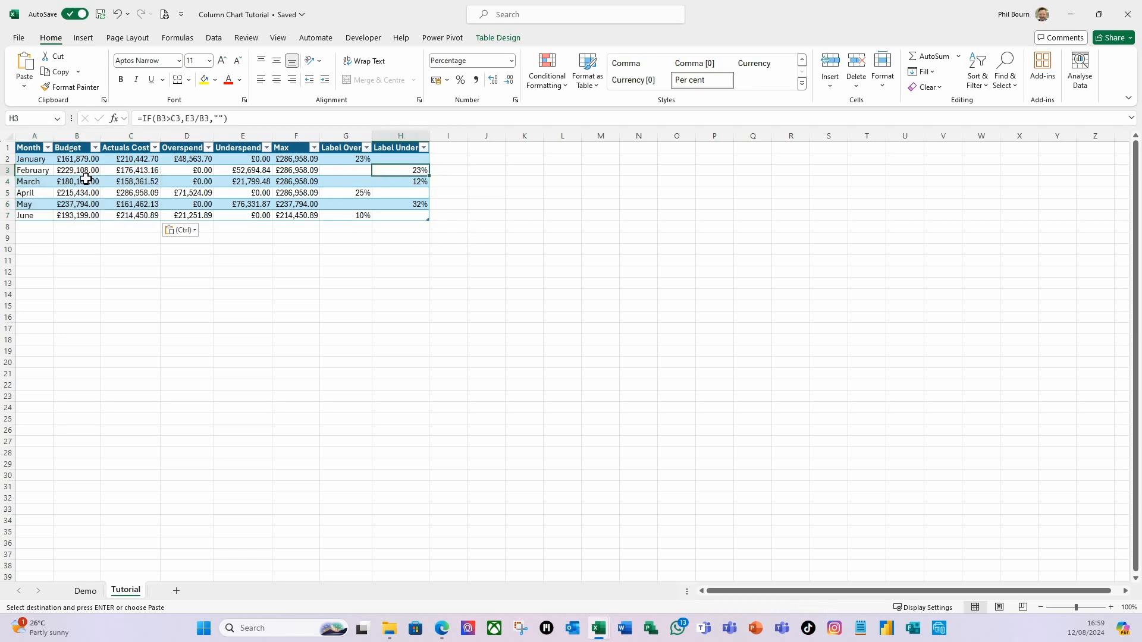
{"action": "left_click", "coordinate": [557, 208]}
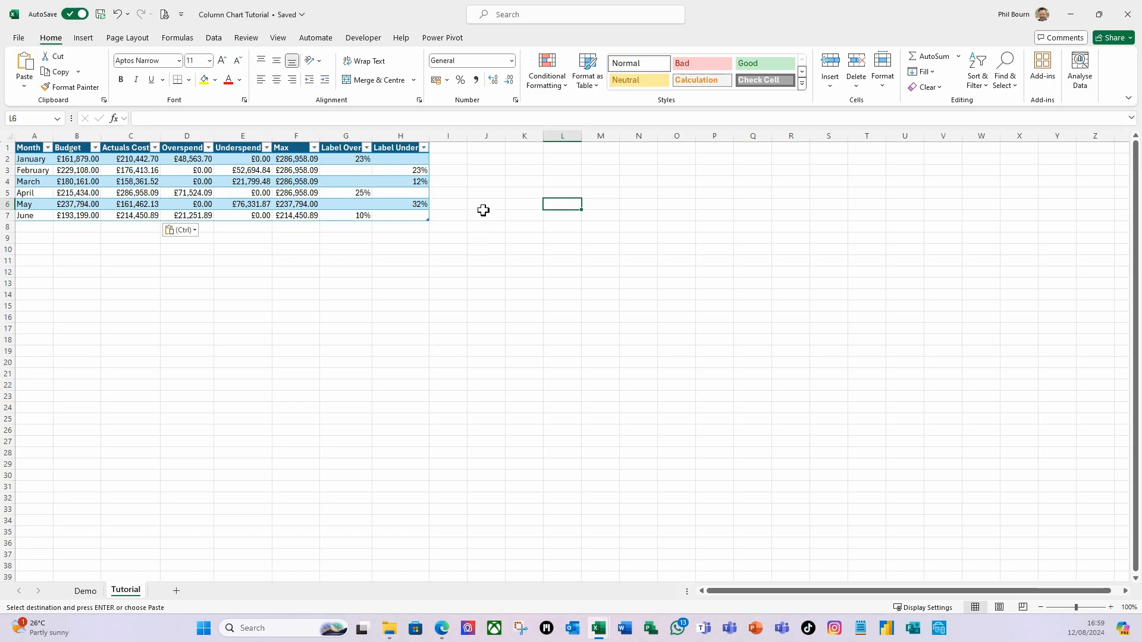
Insert a 2D clustered column chart from the Month, Budget and Actuals Cost data in A1:C7.
{"action": "left_click_drag", "start_coordinate": [31, 150], "coordinate": [145, 245]}
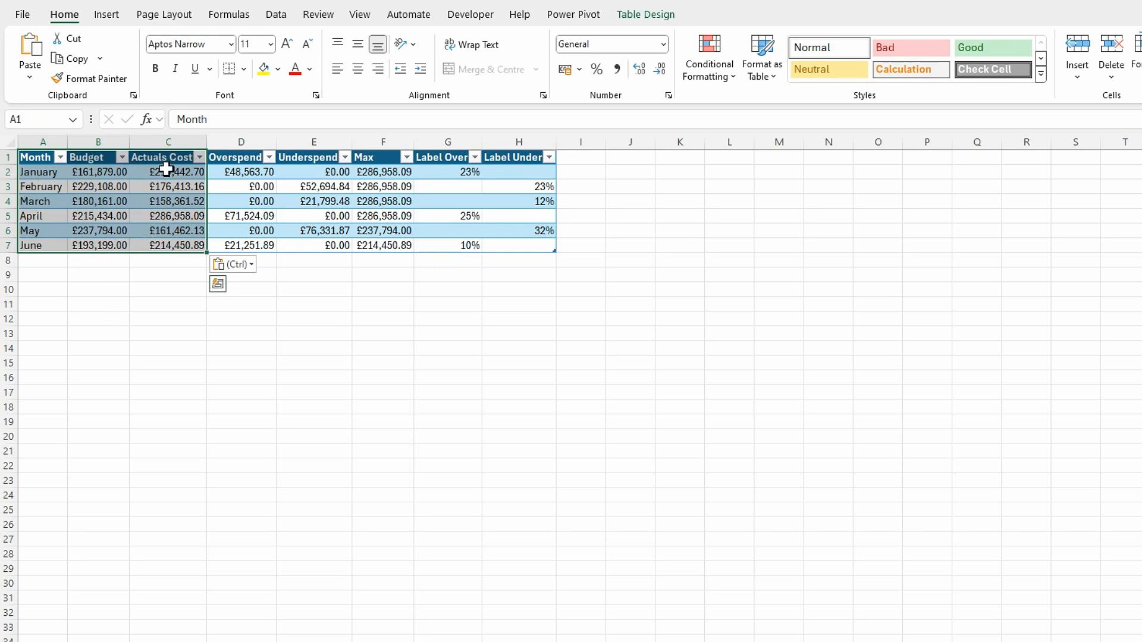
{"action": "left_click", "coordinate": [108, 17]}
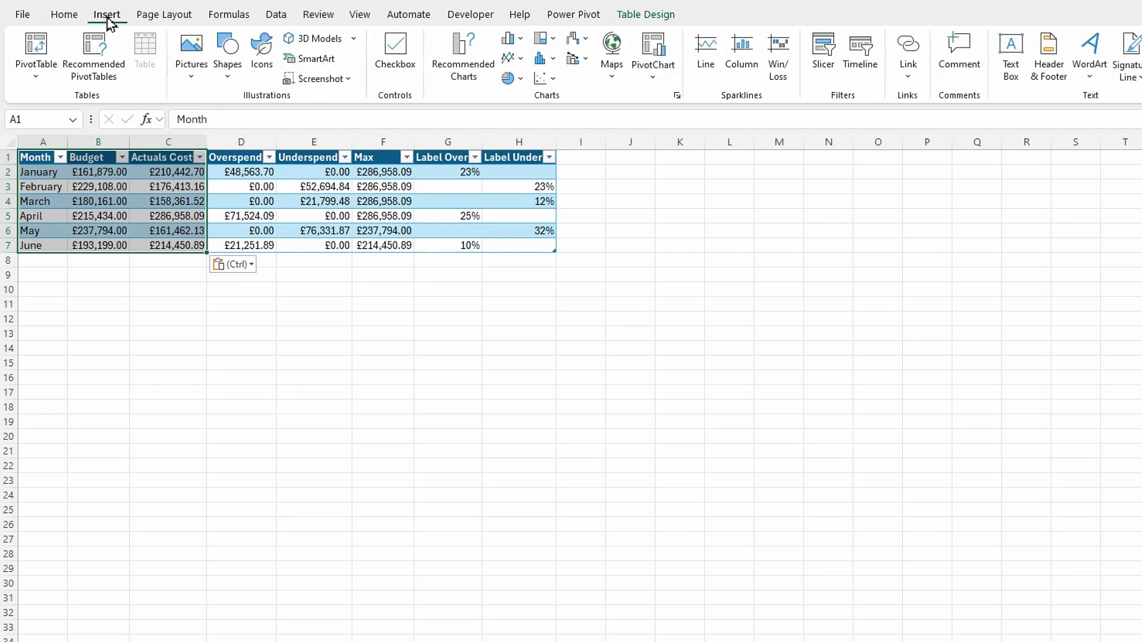
{"action": "left_click", "coordinate": [514, 39]}
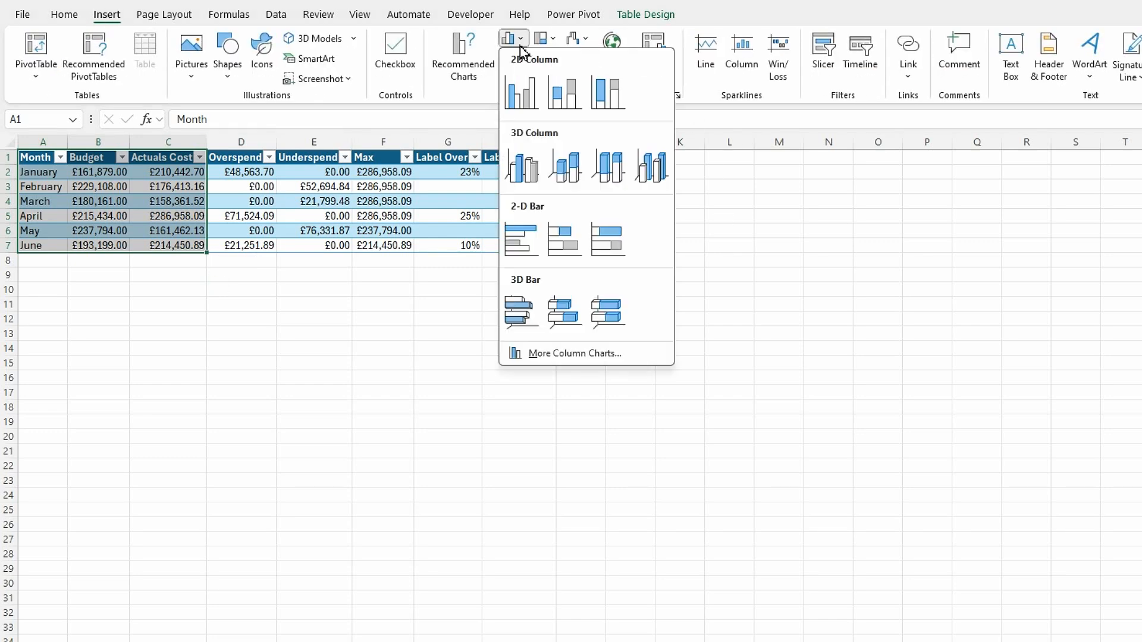
{"action": "left_click", "coordinate": [525, 98]}
Place the column chart beside the table at column I and enlarge it to about row 26 and column U.
{"action": "left_click_drag", "start_coordinate": [646, 330], "coordinate": [669, 164]}
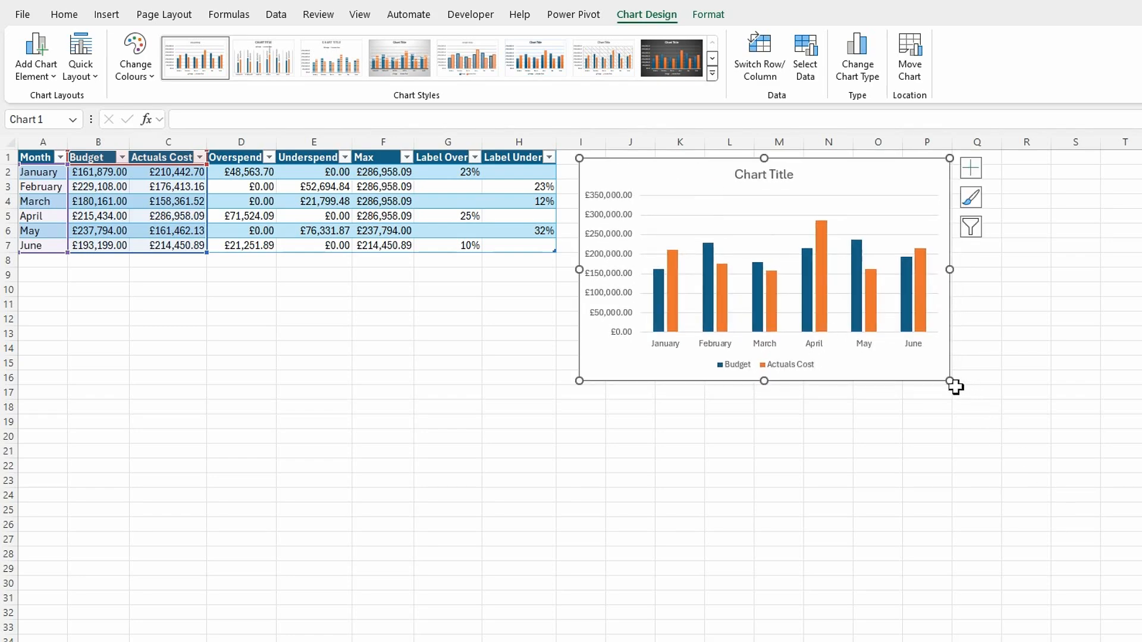
{"action": "left_click_drag", "start_coordinate": [949, 381], "coordinate": [1141, 544]}
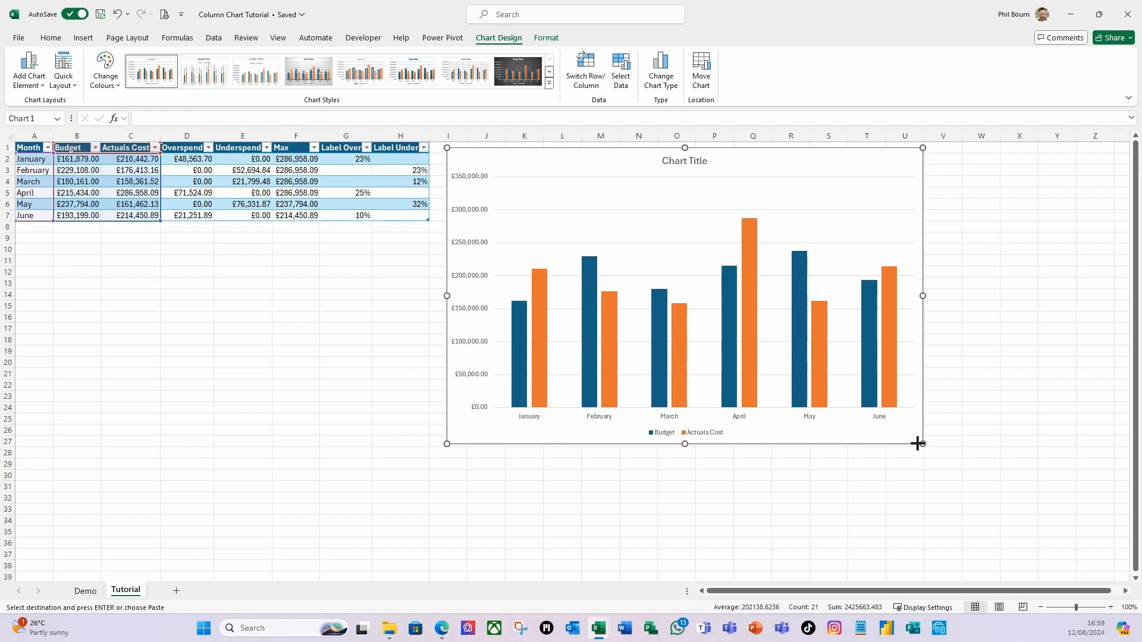
{"action": "left_click_drag", "start_coordinate": [922, 447], "coordinate": [911, 437]}
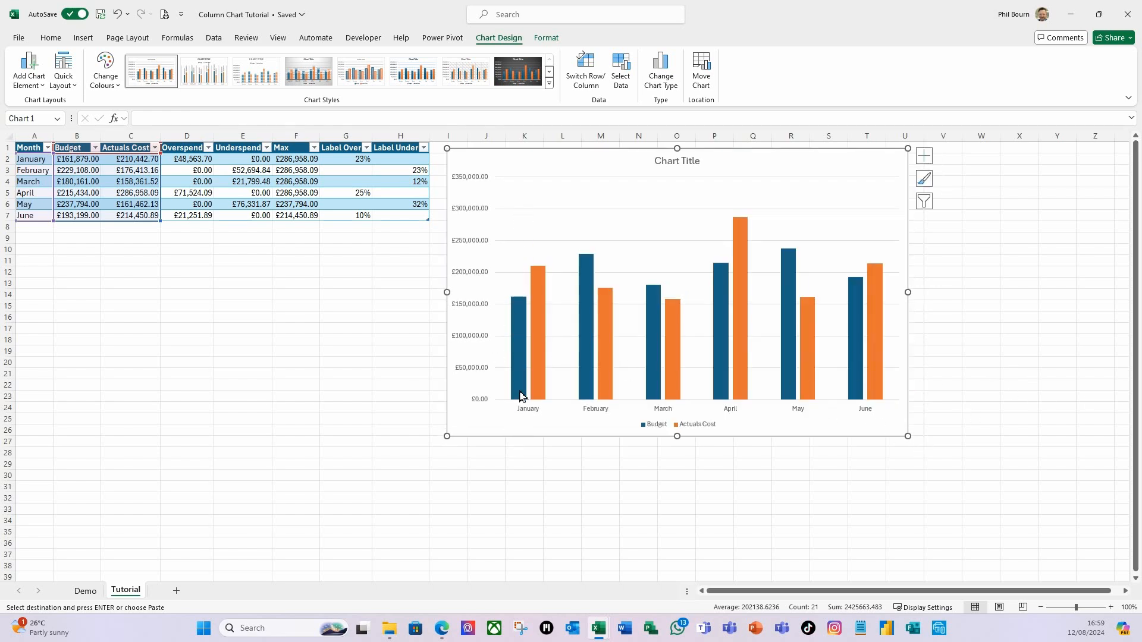
Open the formatting pane for the Budget columns, float it beside the chart, and give the columns a solid very light blue fill.
{"action": "left_click", "coordinate": [520, 315]}
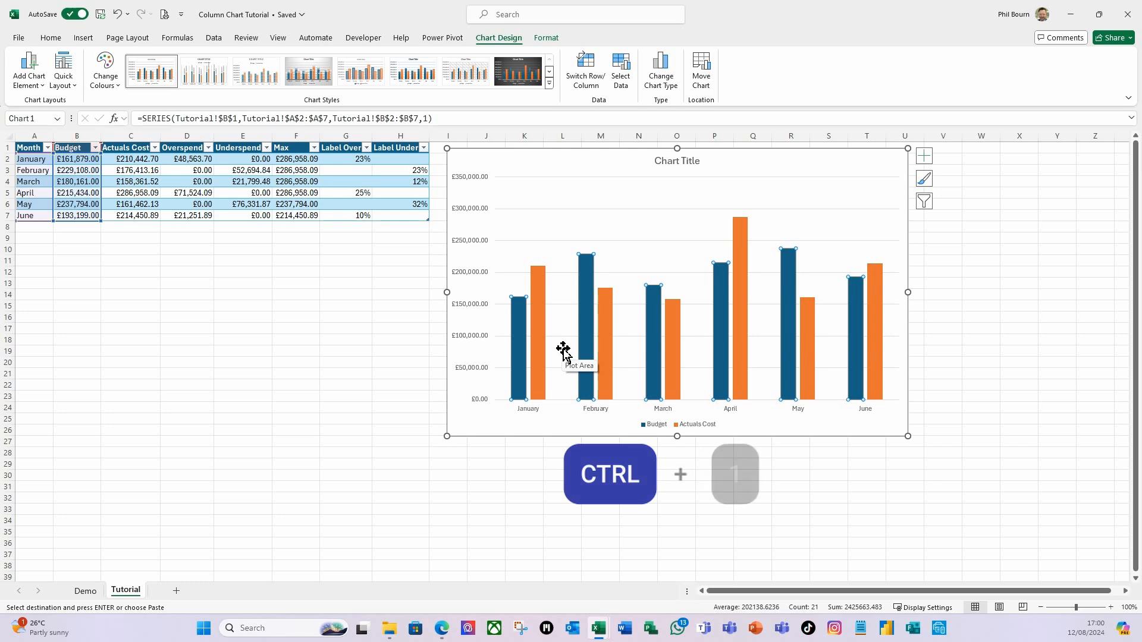
{"action": "key", "text": "ctrl+1"}
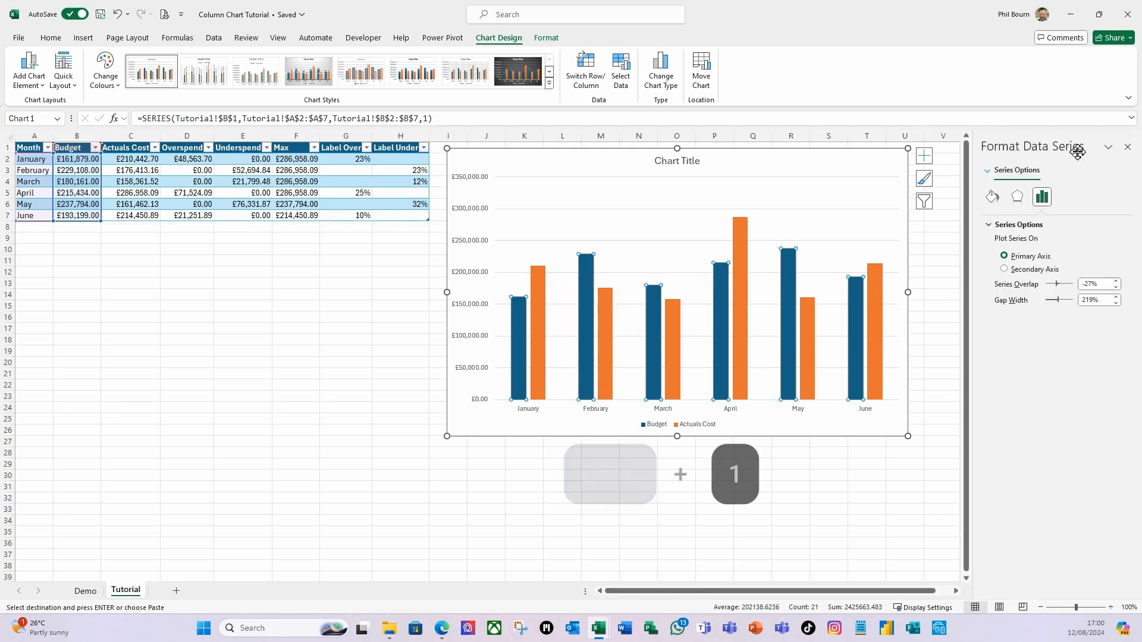
{"action": "left_click_drag", "start_coordinate": [1070, 147], "coordinate": [333, 144]}
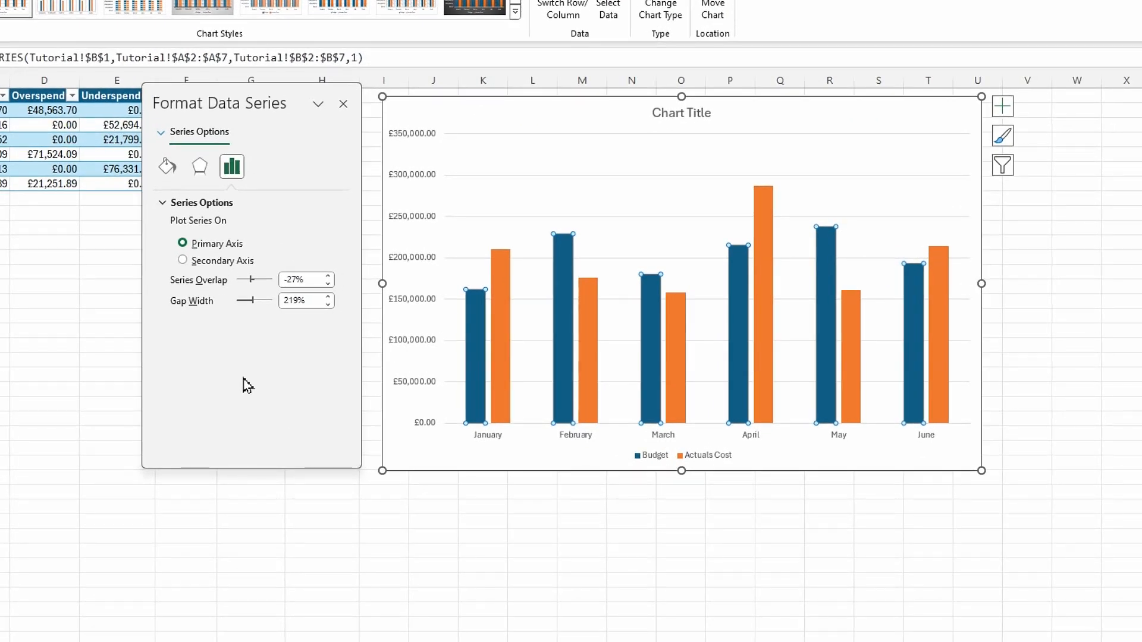
{"action": "left_click", "coordinate": [168, 171]}
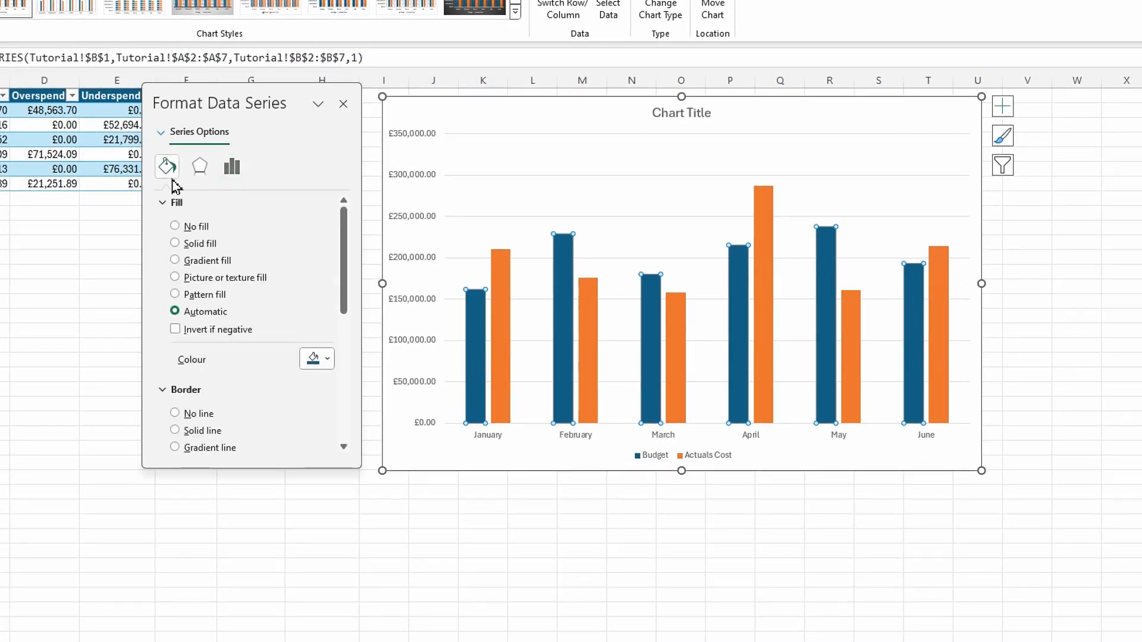
{"action": "left_click", "coordinate": [174, 242]}
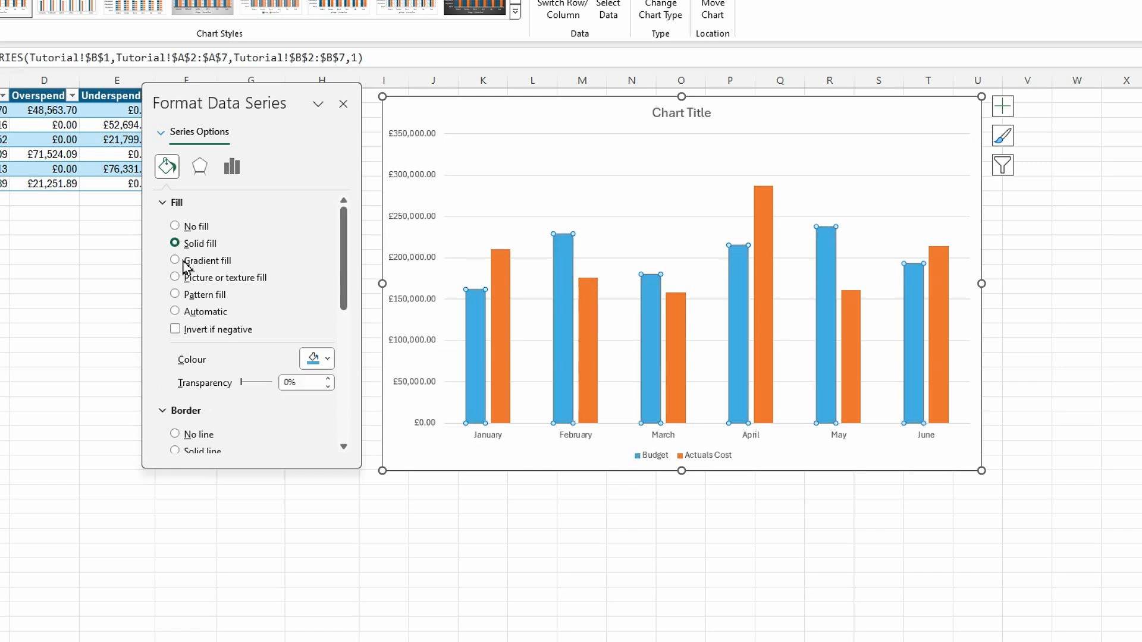
{"action": "left_click", "coordinate": [327, 360]}
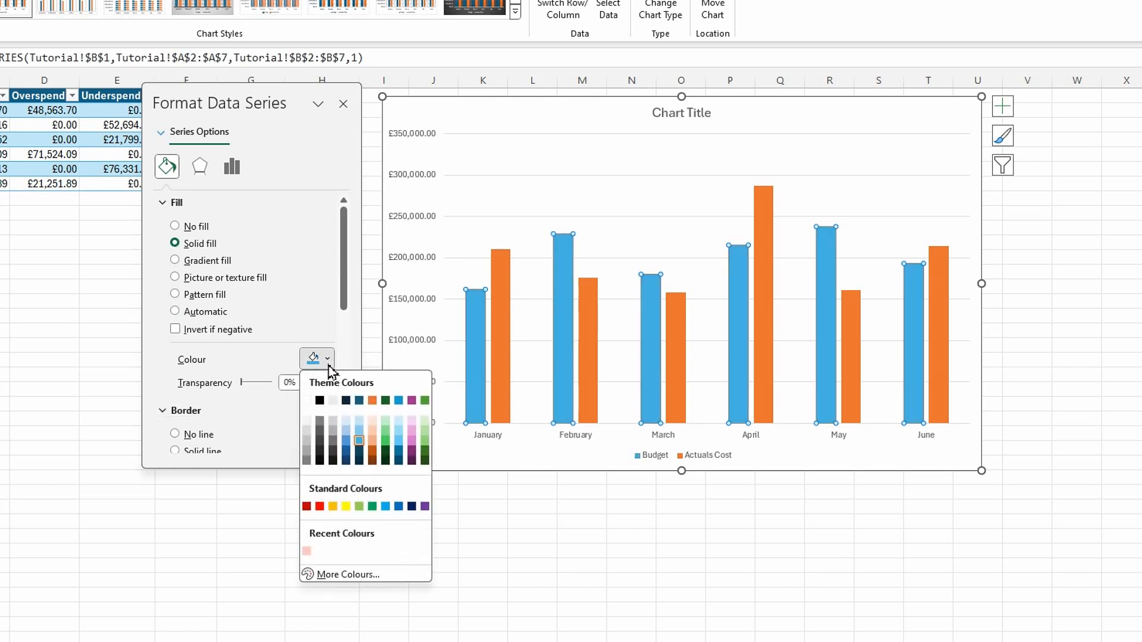
{"action": "left_click", "coordinate": [346, 422]}
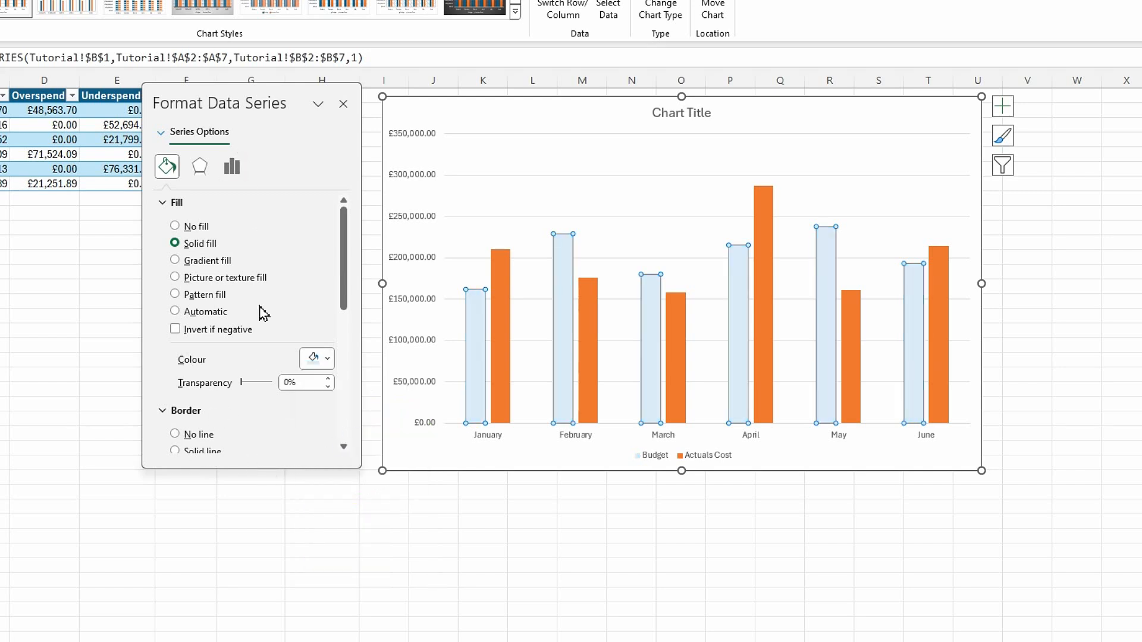
Give the Budget columns a solid medium blue border and make the line thicker.
{"action": "scroll", "coordinate": [262, 357], "scroll_direction": "down", "scroll_amount": 2}
{"action": "left_click", "coordinate": [174, 377]}
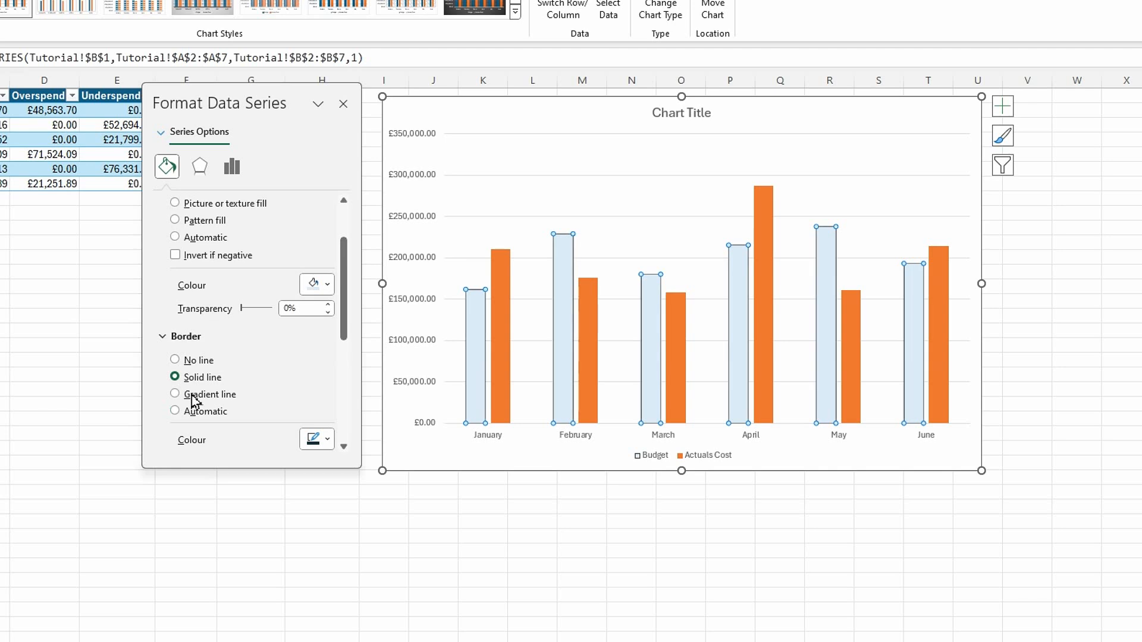
{"action": "left_click", "coordinate": [327, 442]}
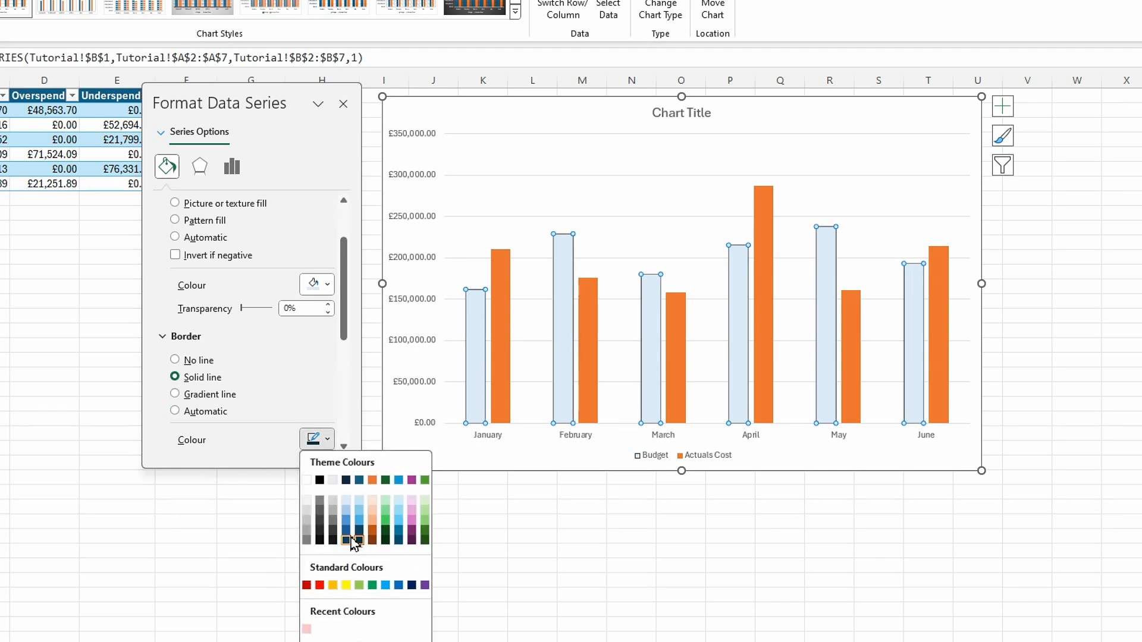
{"action": "left_click", "coordinate": [359, 519]}
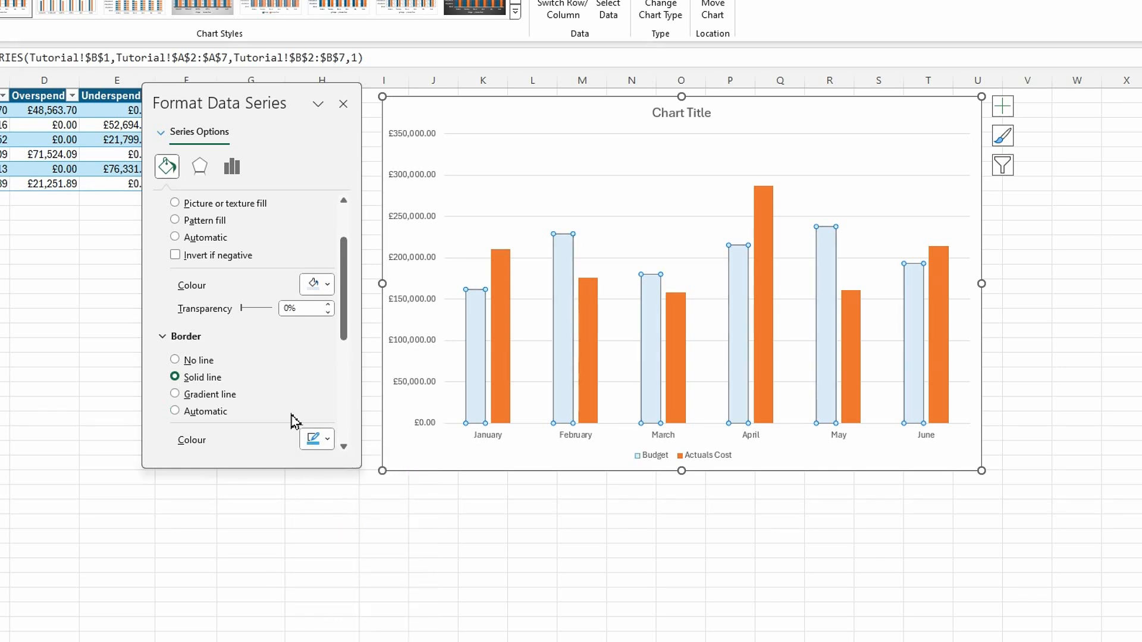
{"action": "scroll", "coordinate": [292, 421], "scroll_direction": "down", "scroll_amount": 3}
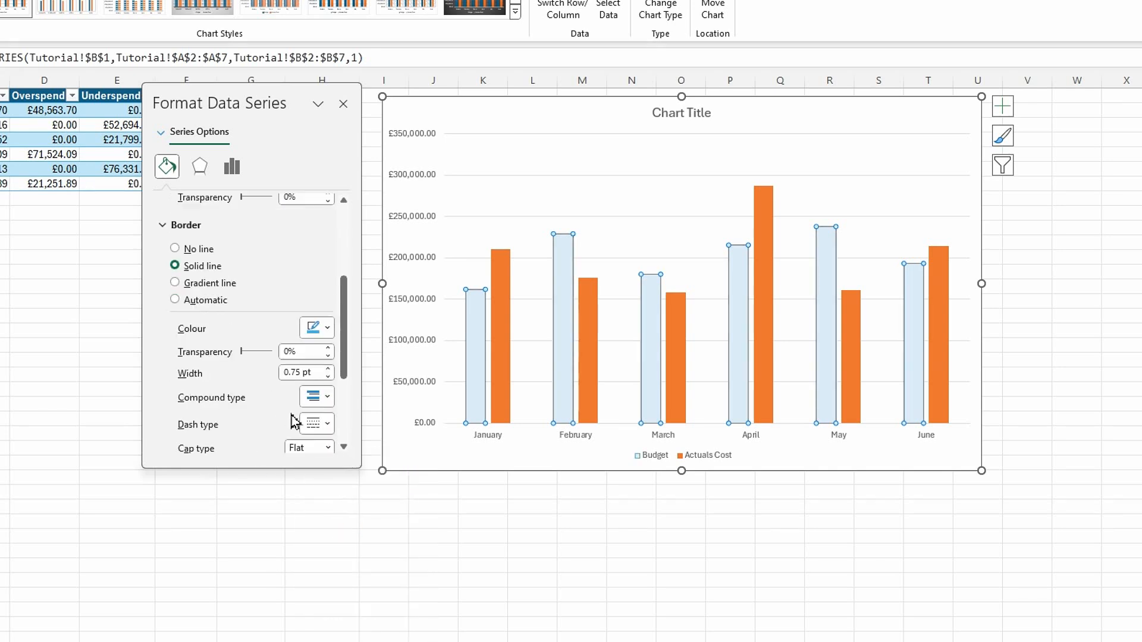
{"action": "left_click", "coordinate": [328, 368]}
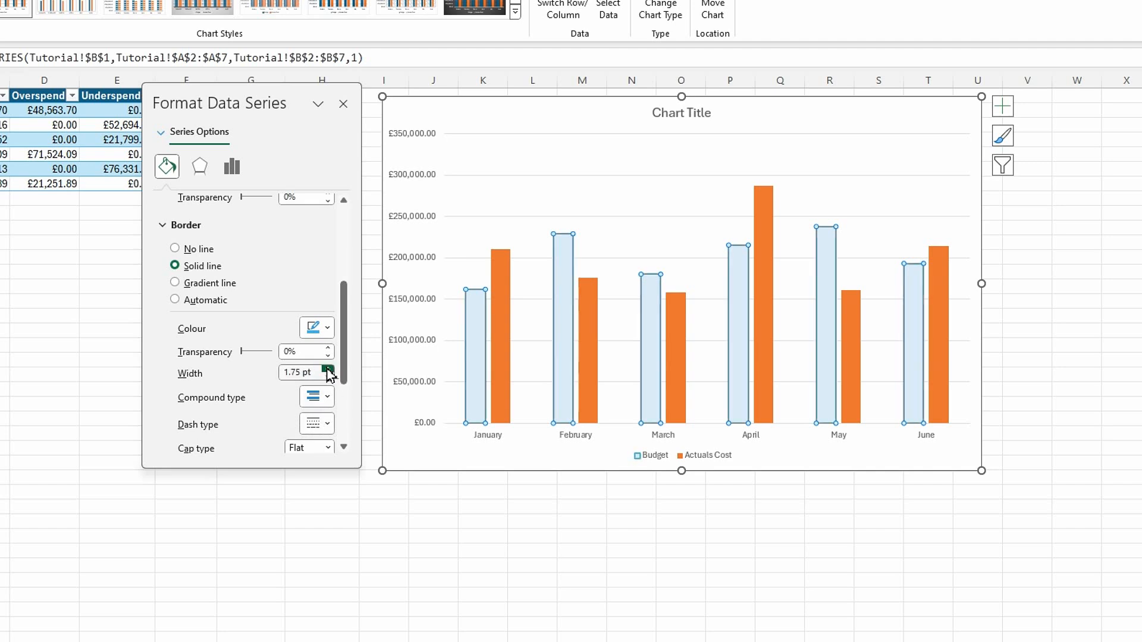
{"action": "left_click", "coordinate": [328, 376]}
Give the Actuals Cost columns a solid medium blue fill that matches the Budget columns' border.
{"action": "left_click", "coordinate": [506, 283]}
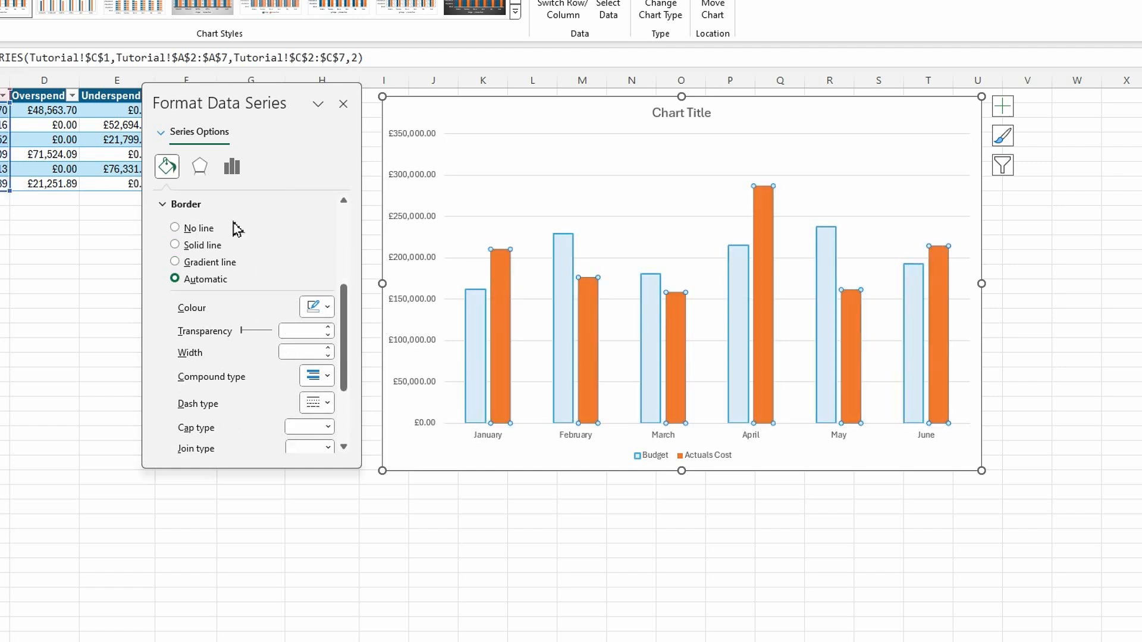
{"action": "scroll", "coordinate": [235, 321], "scroll_direction": "up", "scroll_amount": 2}
{"action": "scroll", "coordinate": [196, 274], "scroll_direction": "up", "scroll_amount": 2}
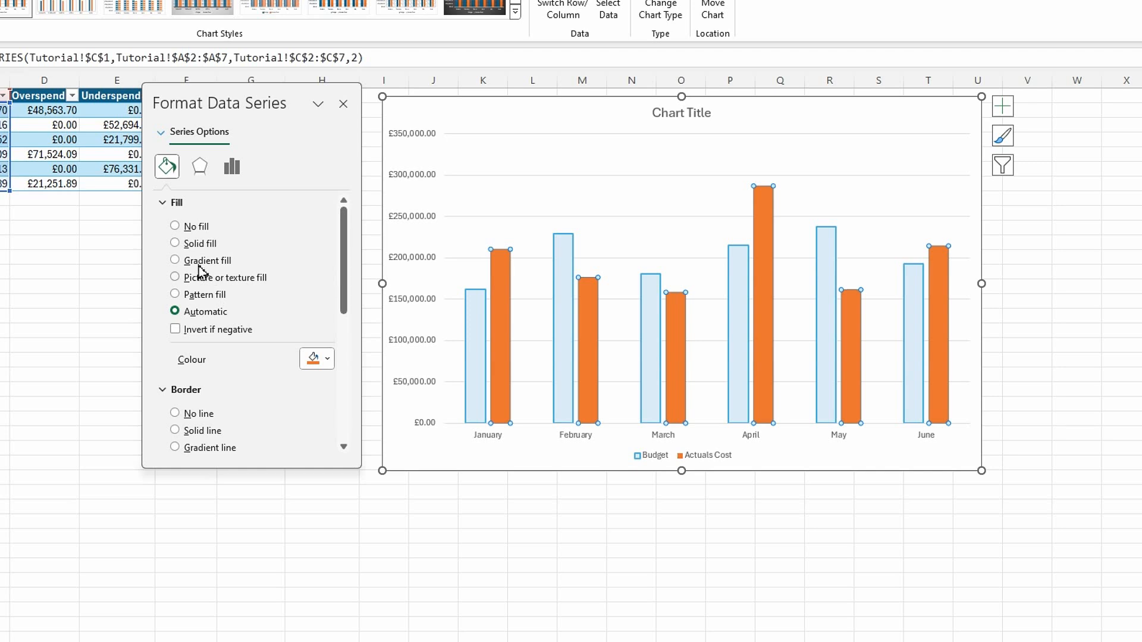
{"action": "left_click", "coordinate": [199, 244]}
{"action": "left_click", "coordinate": [329, 359]}
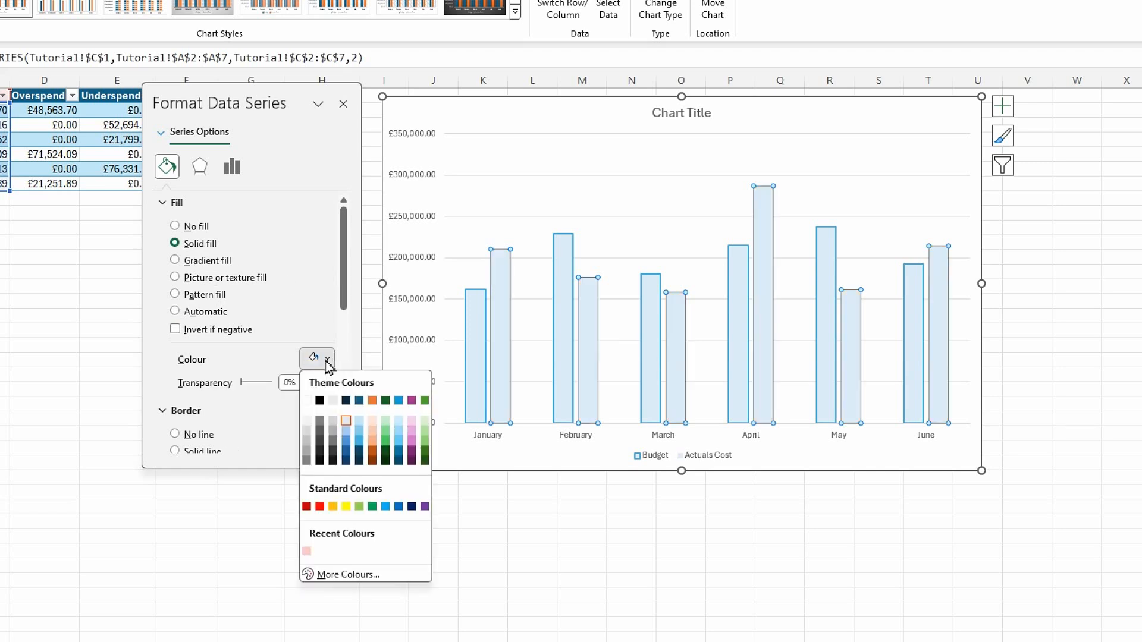
{"action": "left_click", "coordinate": [359, 442]}
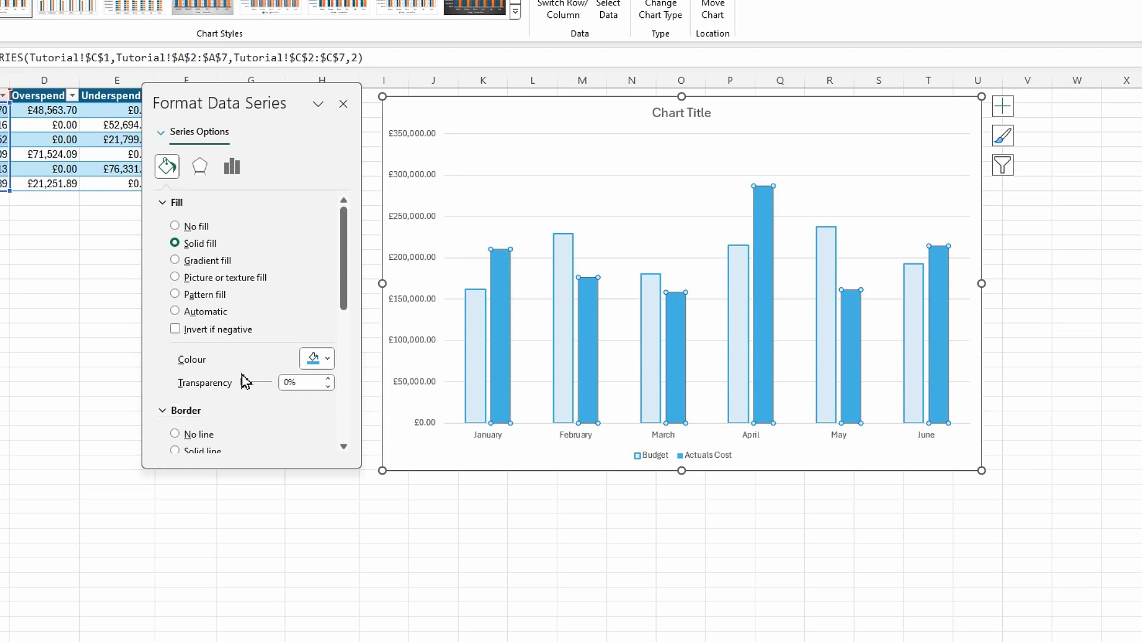
Give the Actuals Cost columns a solid dark blue border with a width of 1.5 pt.
{"action": "scroll", "coordinate": [242, 384], "scroll_direction": "down", "scroll_amount": 2}
{"action": "left_click", "coordinate": [175, 413]}
{"action": "scroll", "coordinate": [280, 415], "scroll_direction": "down", "scroll_amount": 2}
{"action": "left_click", "coordinate": [319, 403]}
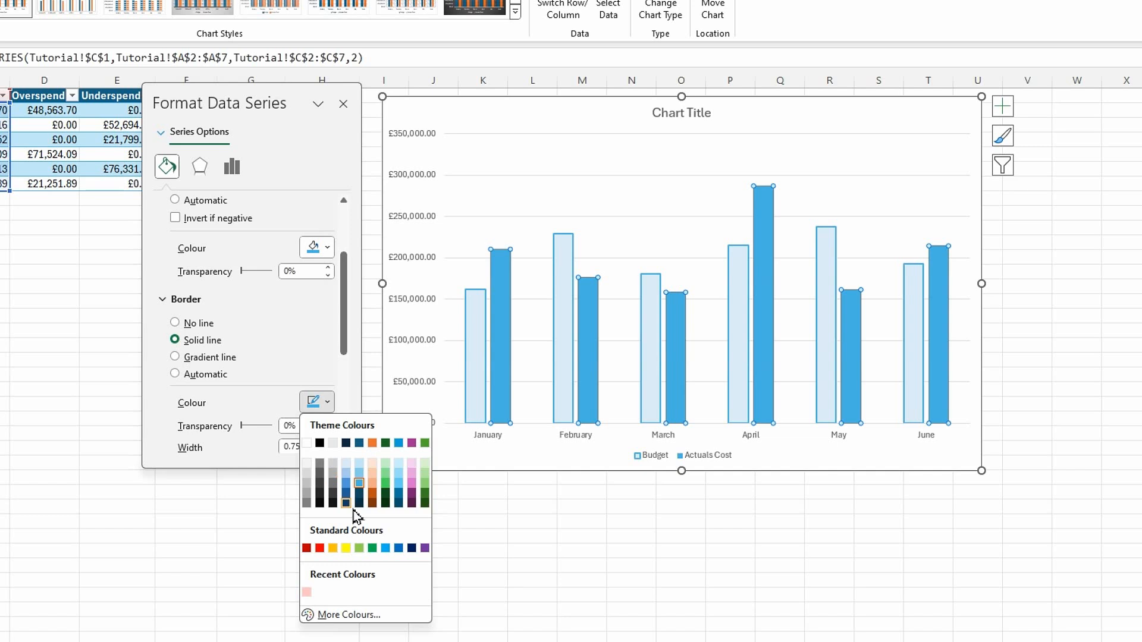
{"action": "left_click", "coordinate": [360, 504]}
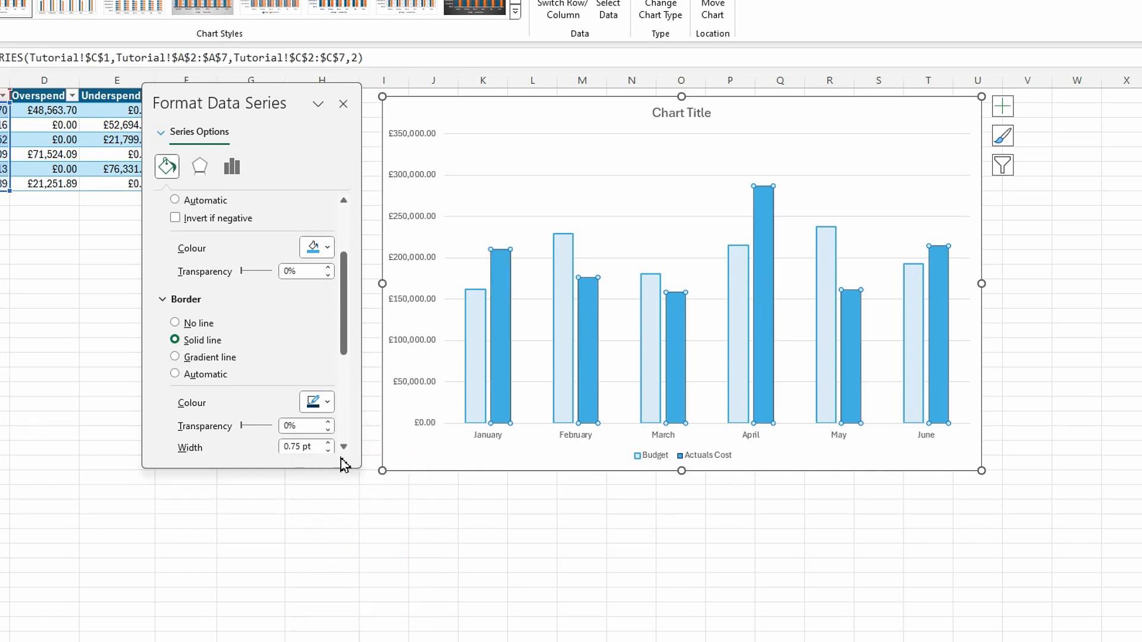
{"action": "scroll", "coordinate": [307, 433], "scroll_direction": "down", "scroll_amount": 2}
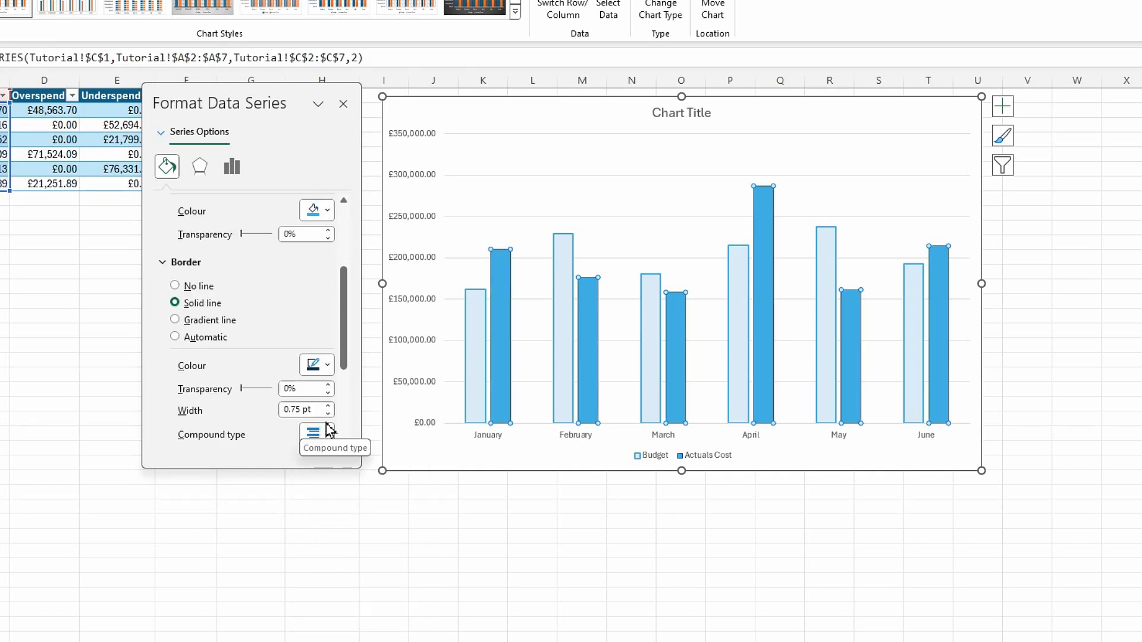
{"action": "left_click", "coordinate": [329, 407]}
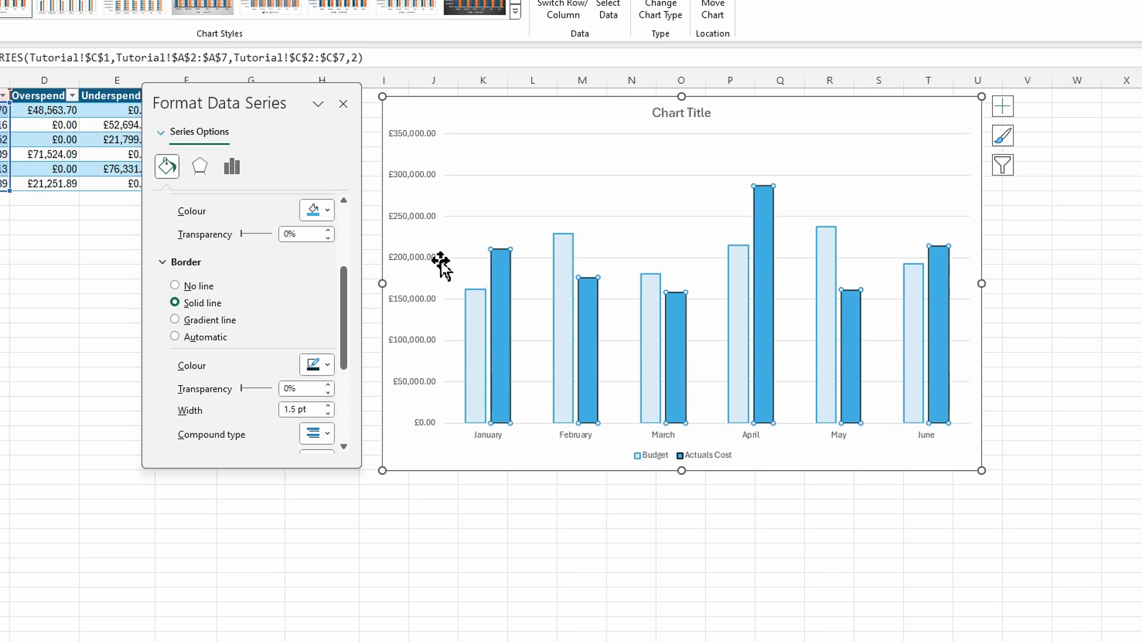
Set the series overlap of the chart columns to 20%.
{"action": "left_click", "coordinate": [232, 176]}
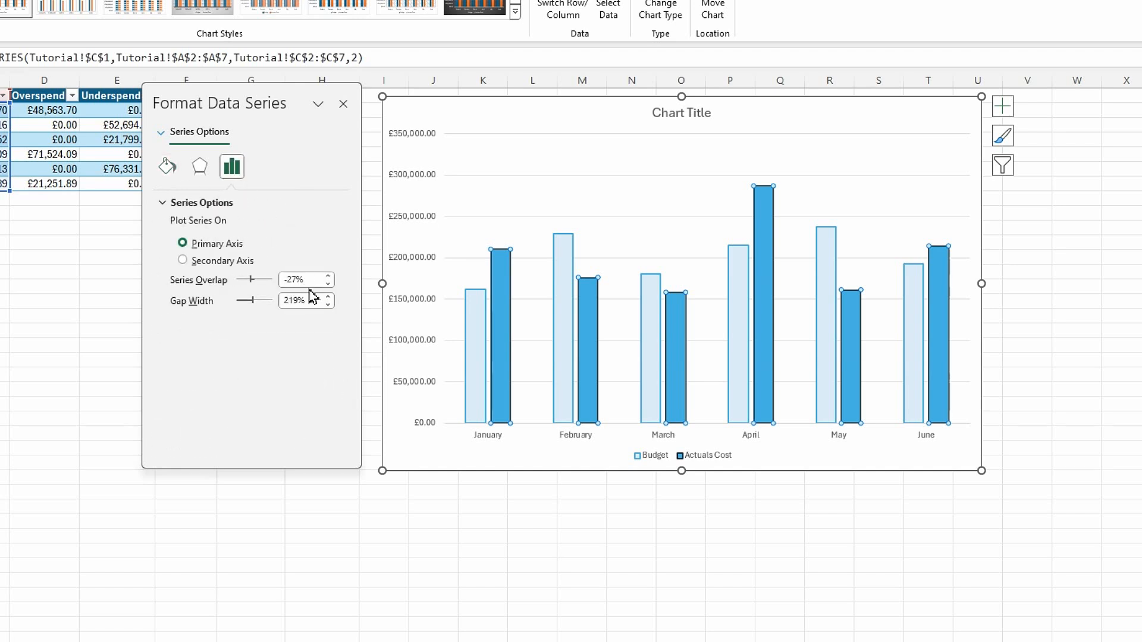
{"action": "left_click", "coordinate": [328, 276]}
{"action": "left_click", "coordinate": [328, 276]}
{"action": "left_click", "coordinate": [328, 277]}
{"action": "left_click", "coordinate": [328, 276]}
{"action": "left_click", "coordinate": [328, 277]}
{"action": "left_click", "coordinate": [327, 277]}
{"action": "left_click", "coordinate": [306, 282]}
{"action": "type", "text": "10"}
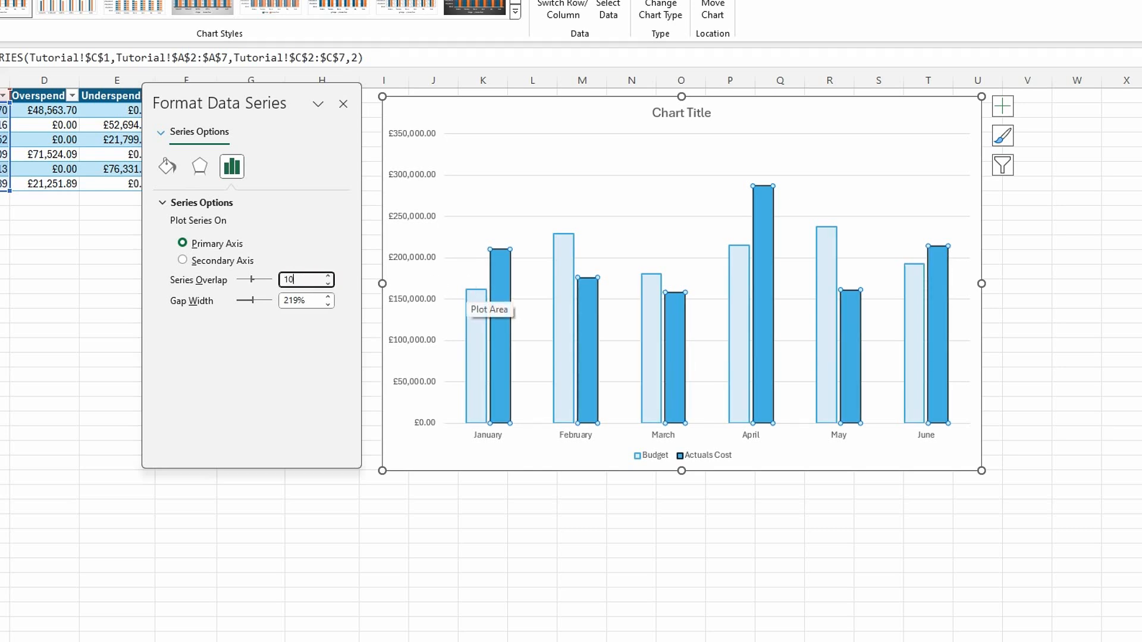
{"action": "key", "text": "Tab"}
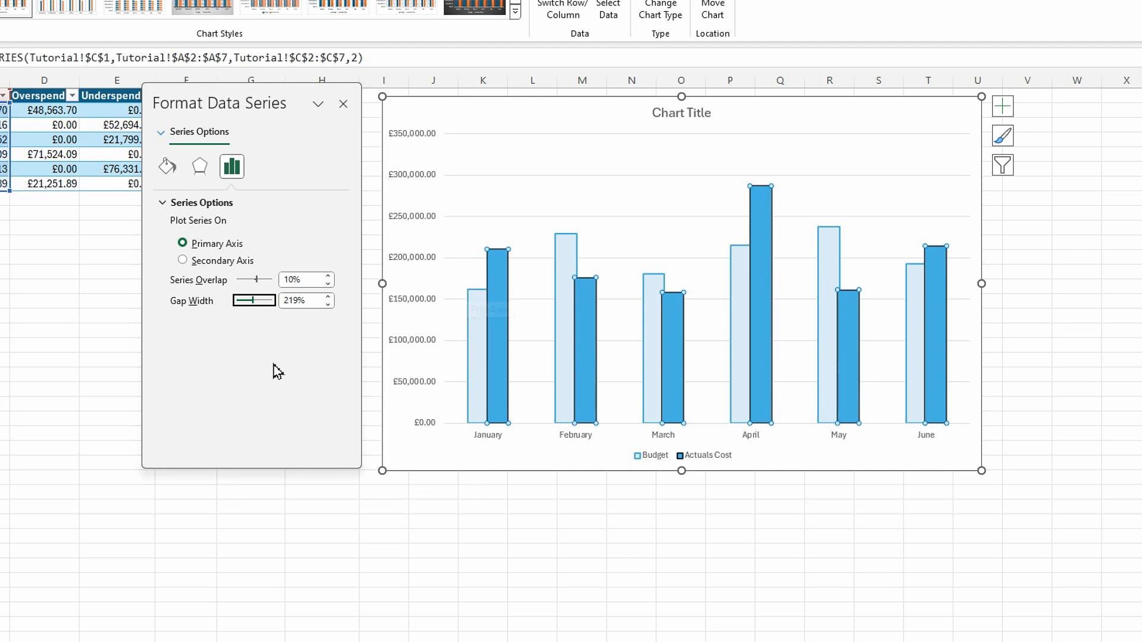
{"action": "left_click", "coordinate": [329, 277]}
{"action": "left_click", "coordinate": [329, 277]}
{"action": "left_click", "coordinate": [329, 277]}
{"action": "left_click", "coordinate": [328, 277]}
{"action": "left_click", "coordinate": [328, 277]}
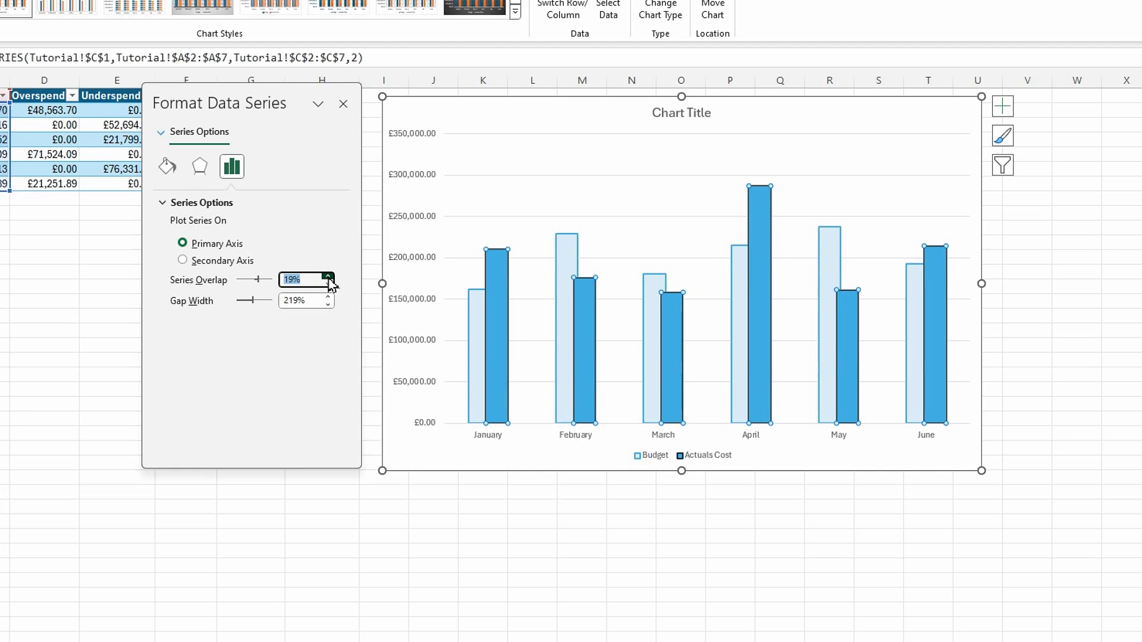
Set the gap width of the chart columns to 100%.
{"action": "left_click", "coordinate": [312, 302]}
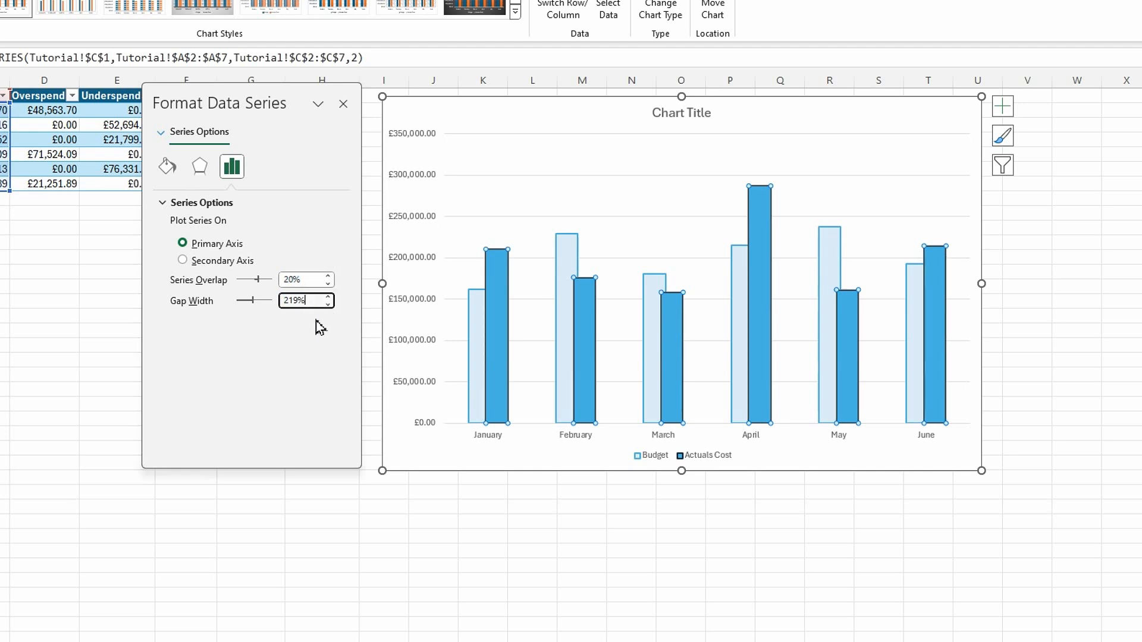
{"action": "double_click", "coordinate": [315, 301]}
{"action": "type", "text": "100"}
{"action": "key", "text": "Tab"}
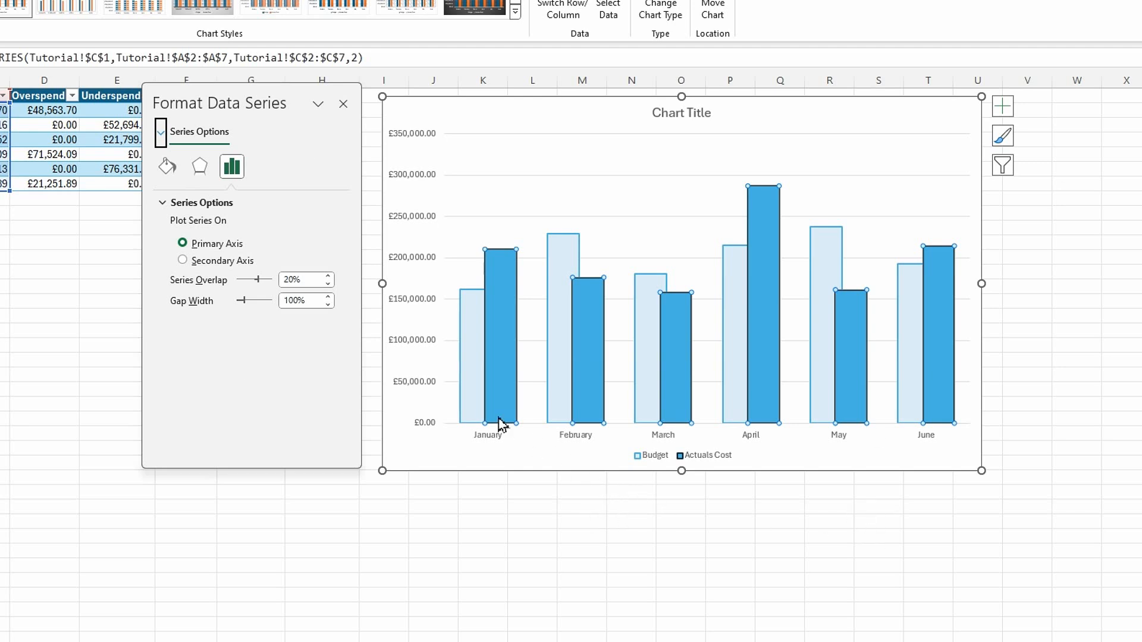
Select the Budget columns in the chart and dock the floating Format Data Series pane beside the worksheet again.
{"action": "mouse_move", "coordinate": [469, 339]}
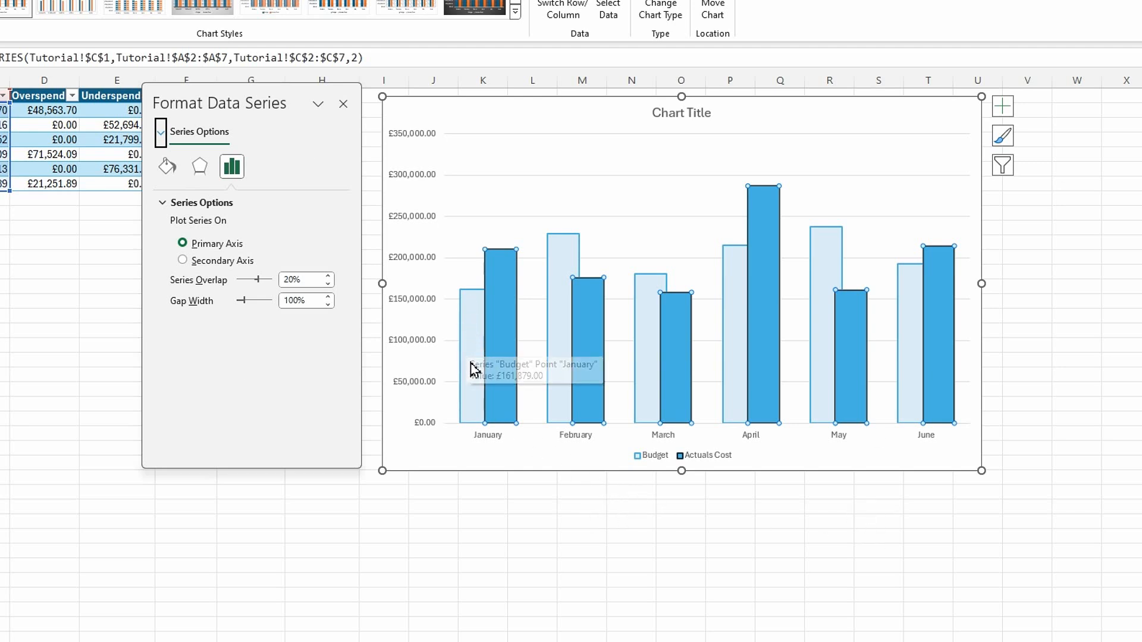
{"action": "mouse_move", "coordinate": [505, 306]}
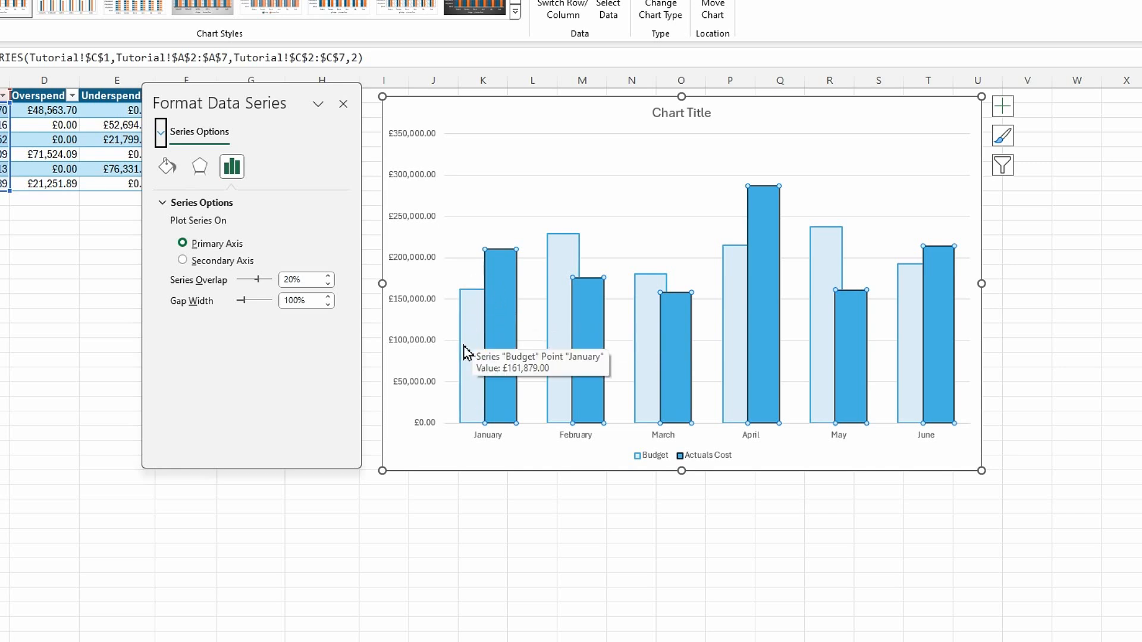
{"action": "left_click", "coordinate": [476, 376]}
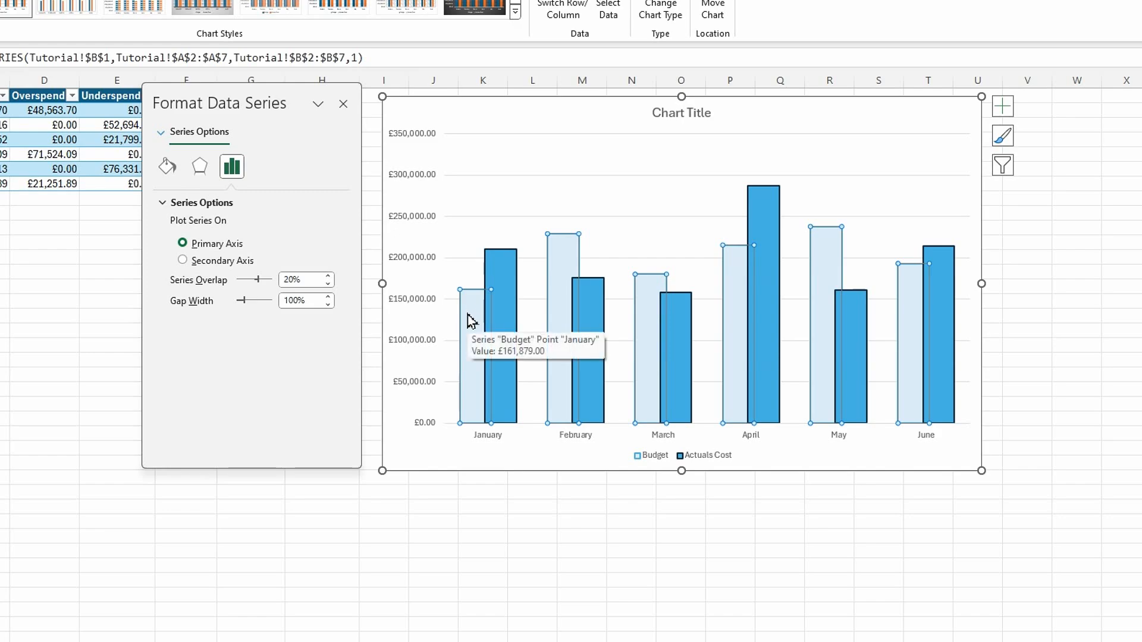
{"action": "left_click_drag", "start_coordinate": [275, 95], "coordinate": [1088, 141]}
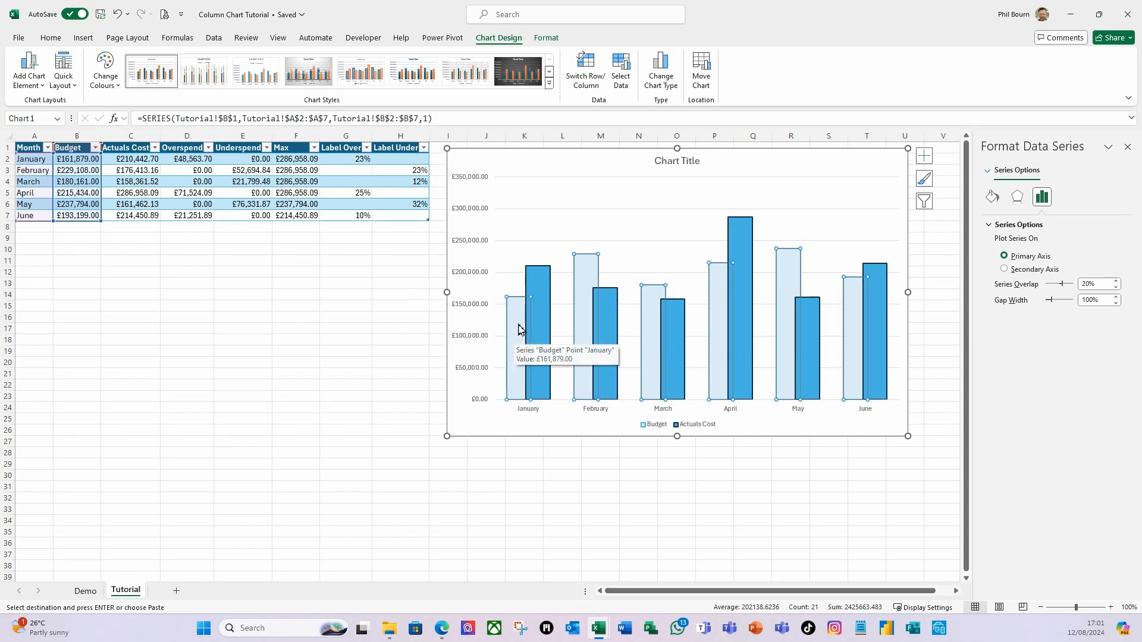
Choose Series "Budget" from the list of chart elements and add error bars to it.
{"action": "left_click", "coordinate": [543, 289]}
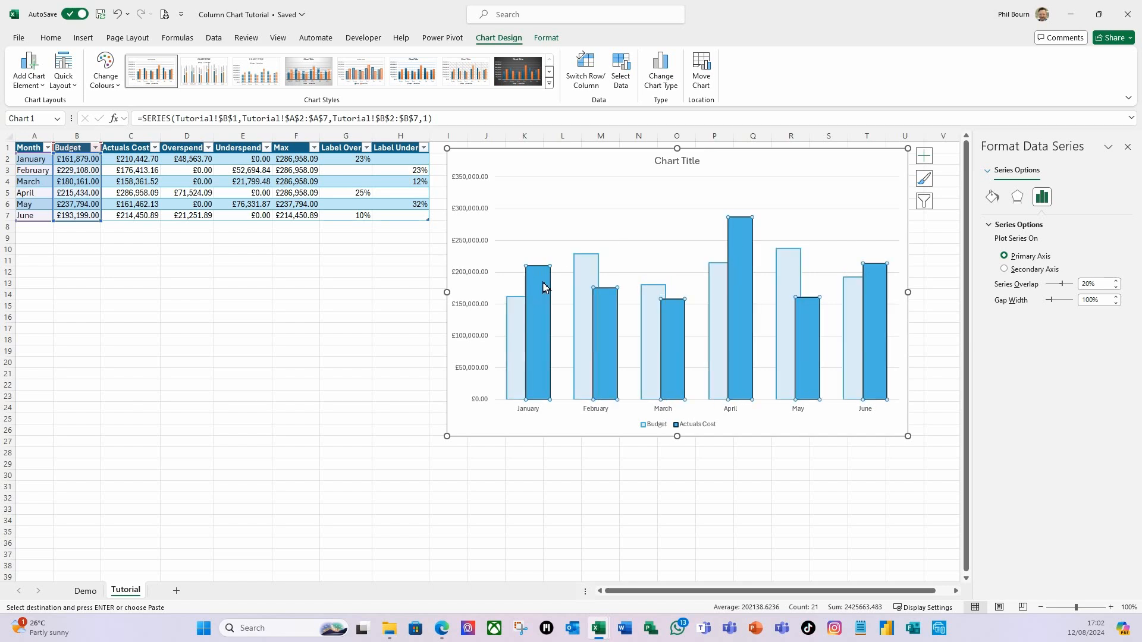
{"action": "left_click", "coordinate": [990, 173]}
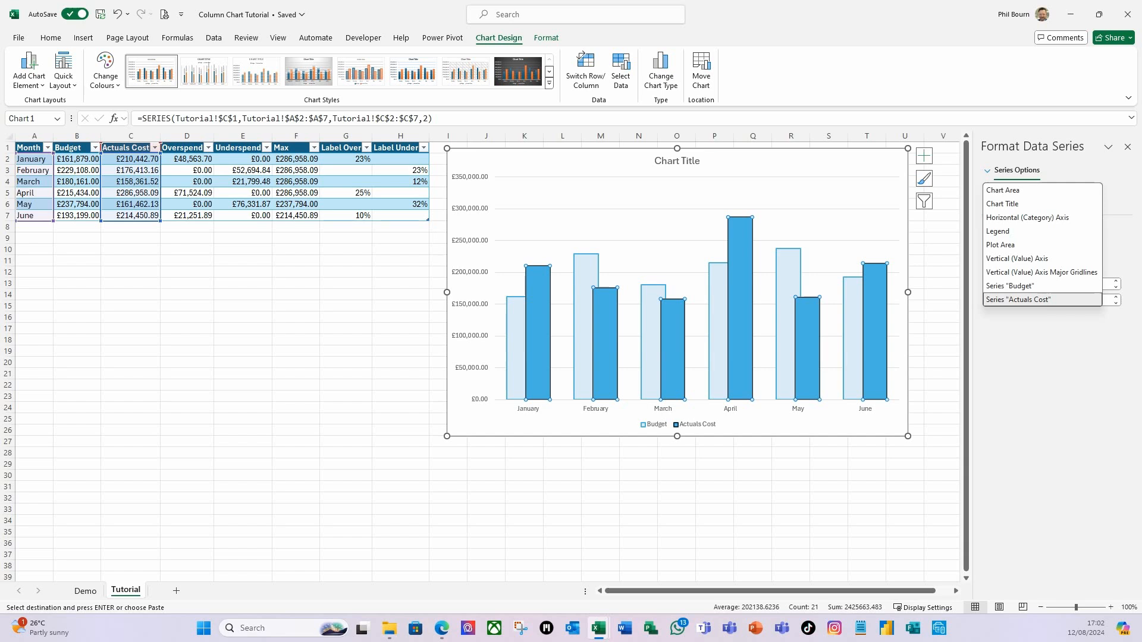
{"action": "left_click", "coordinate": [1014, 286]}
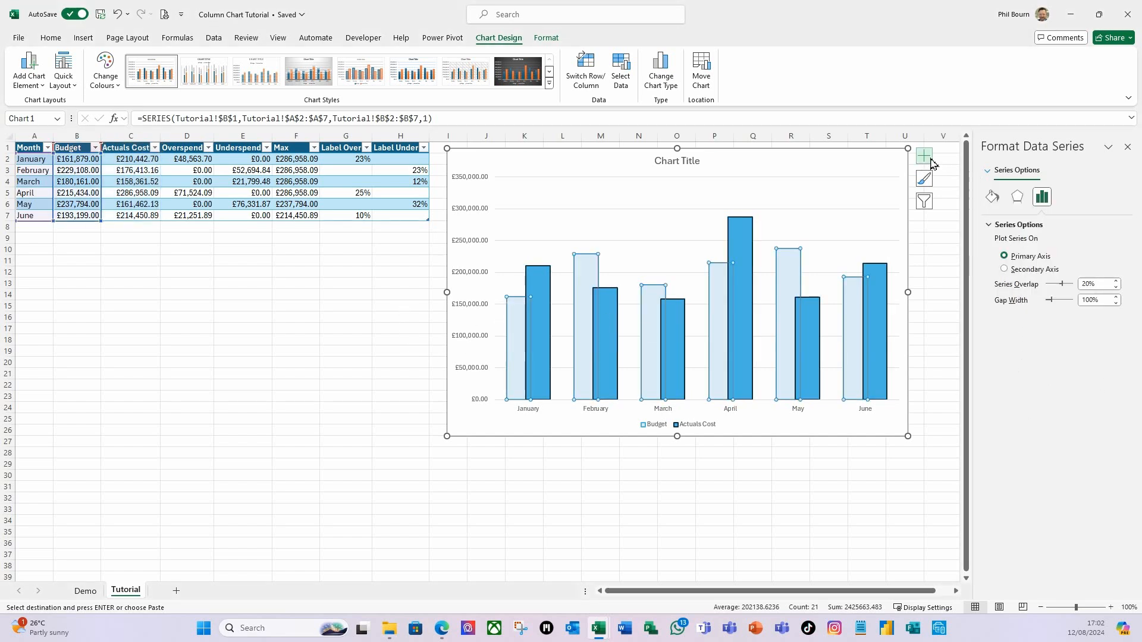
{"action": "left_click", "coordinate": [924, 157]}
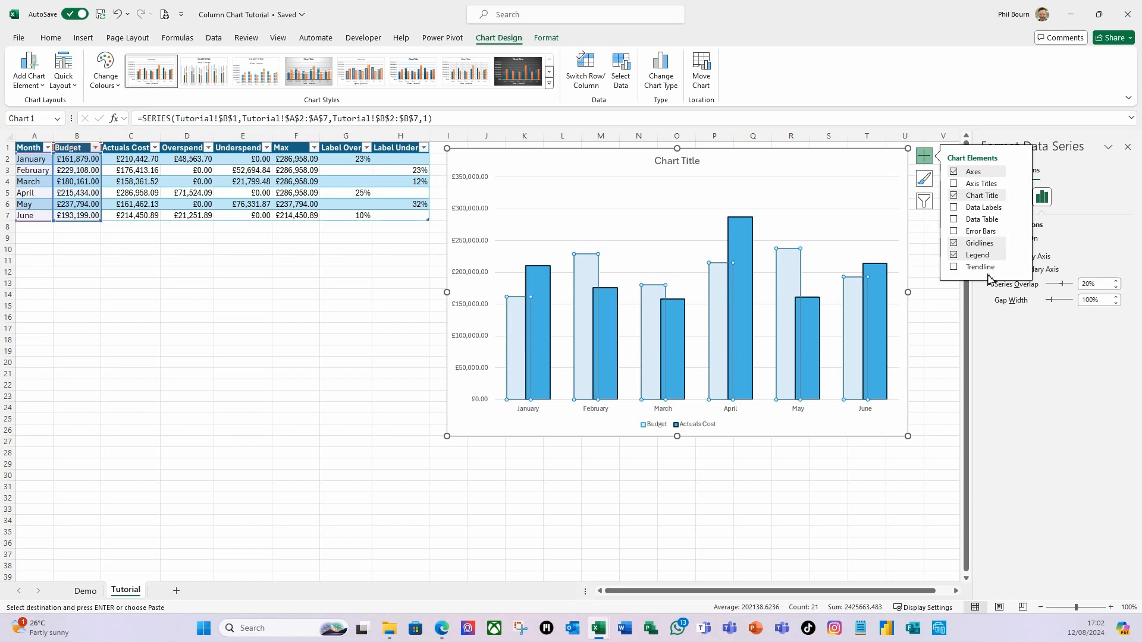
{"action": "left_click", "coordinate": [956, 233]}
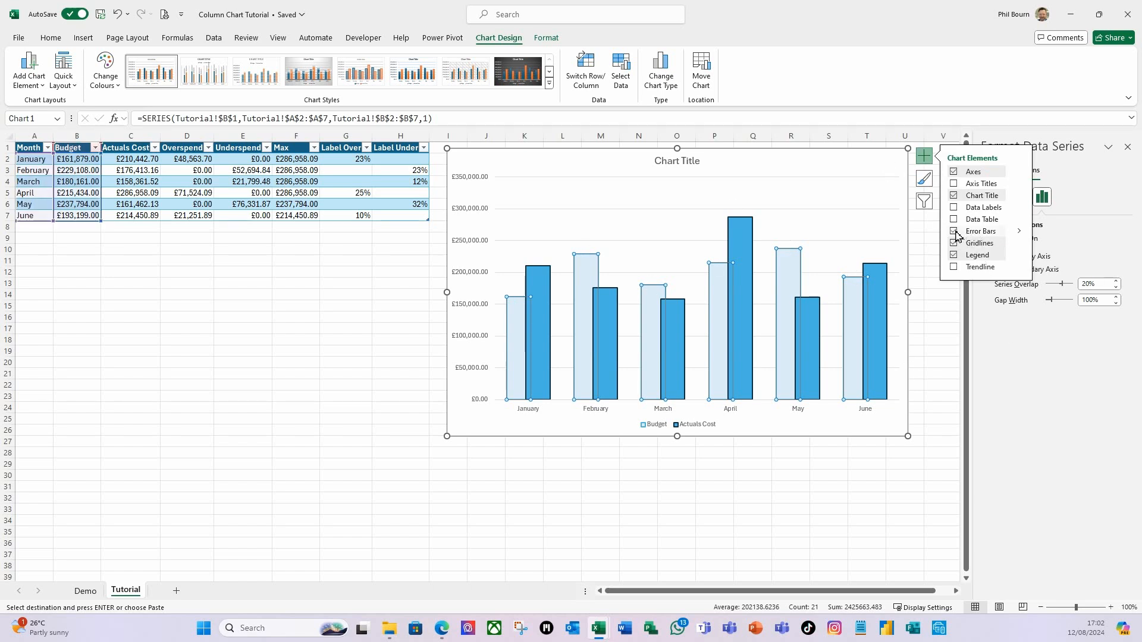
Choose Series "Actuals Cost" from the list of chart elements and add error bars to it.
{"action": "left_click", "coordinate": [927, 161]}
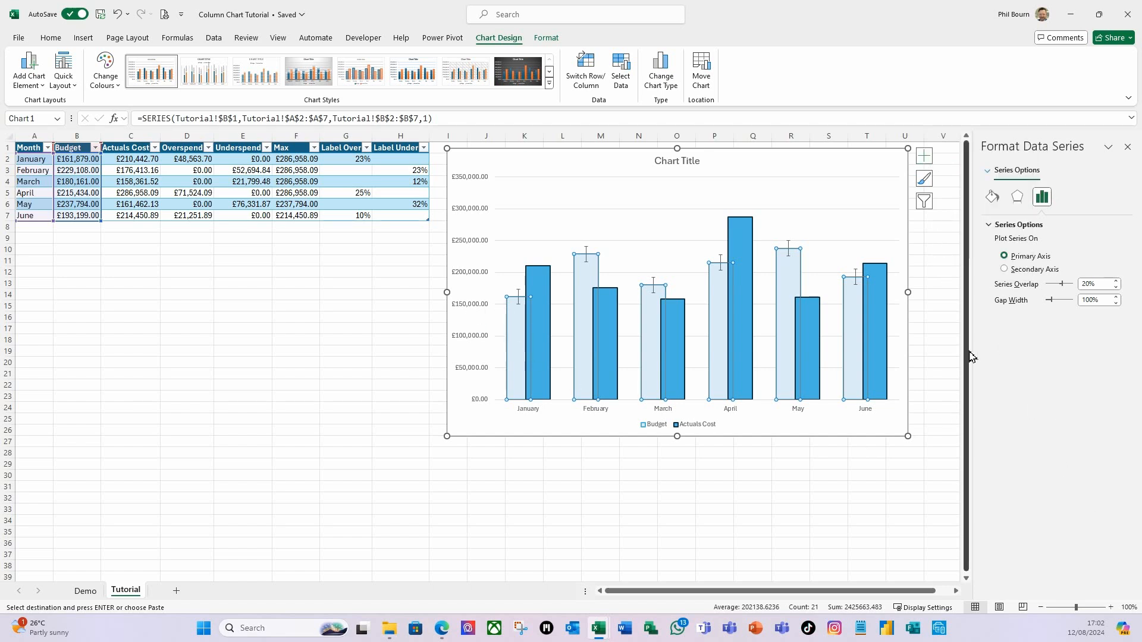
{"action": "left_click", "coordinate": [990, 173]}
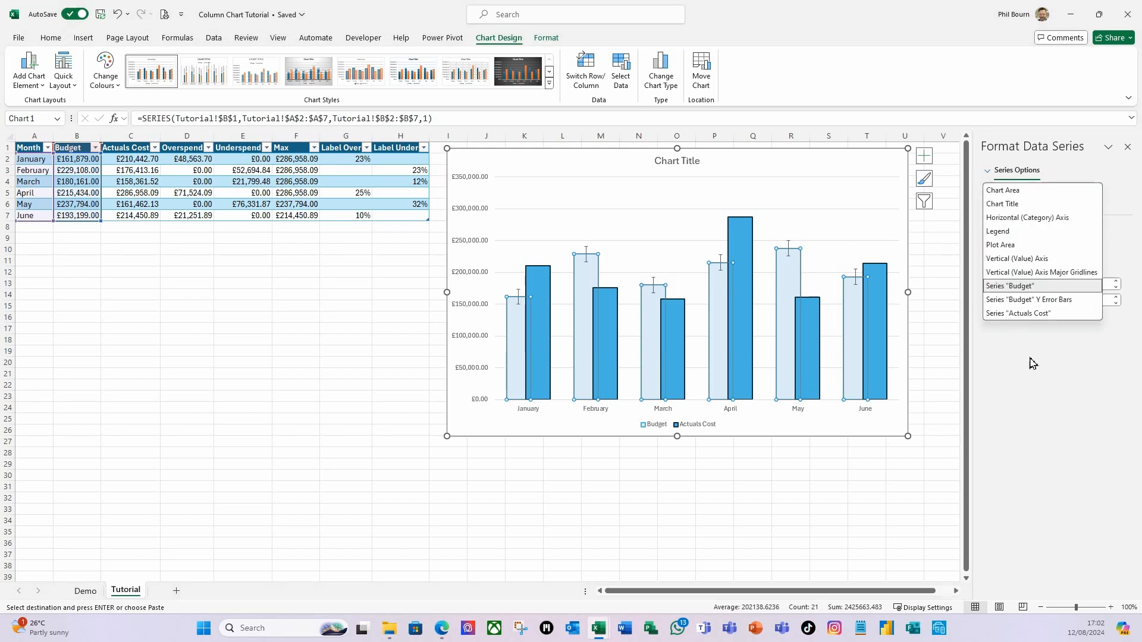
{"action": "left_click", "coordinate": [1018, 313]}
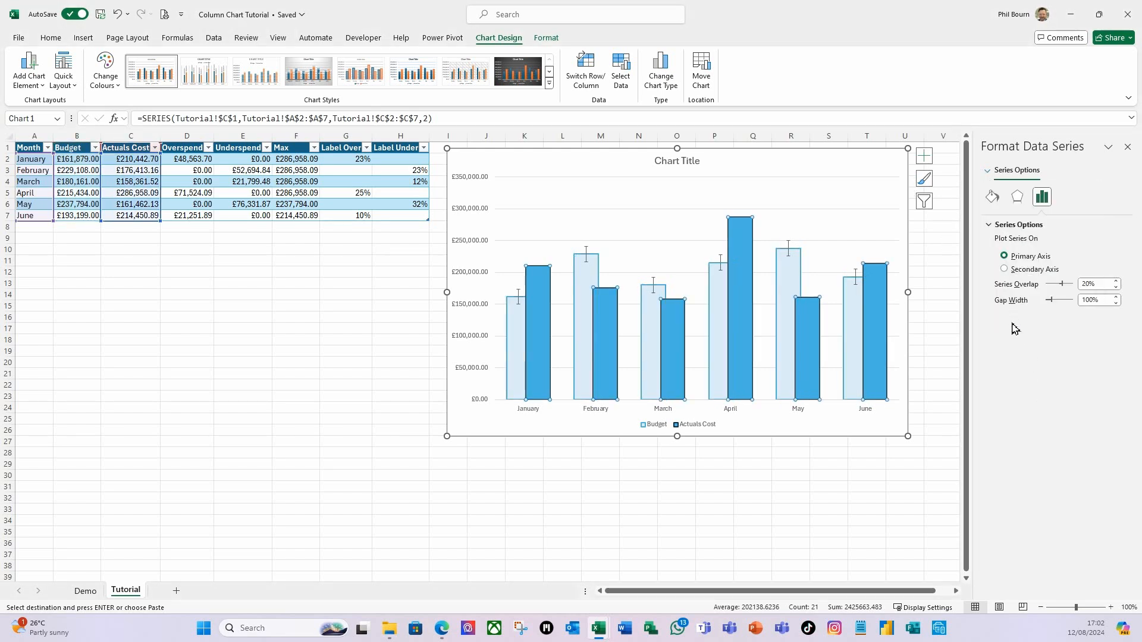
{"action": "left_click", "coordinate": [924, 157]}
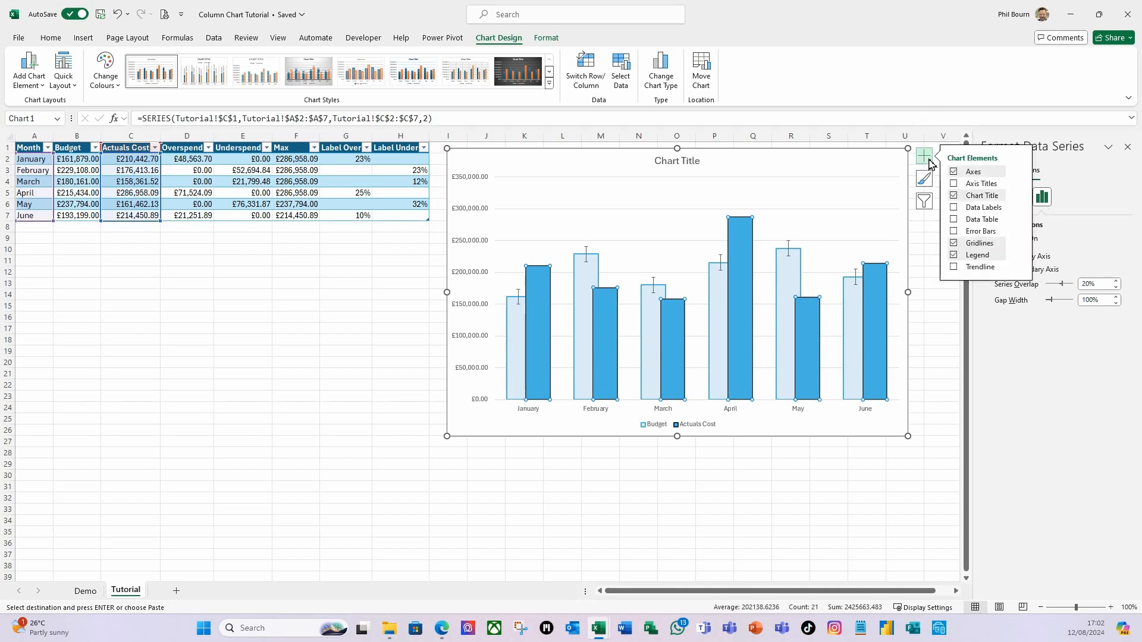
{"action": "left_click", "coordinate": [955, 233]}
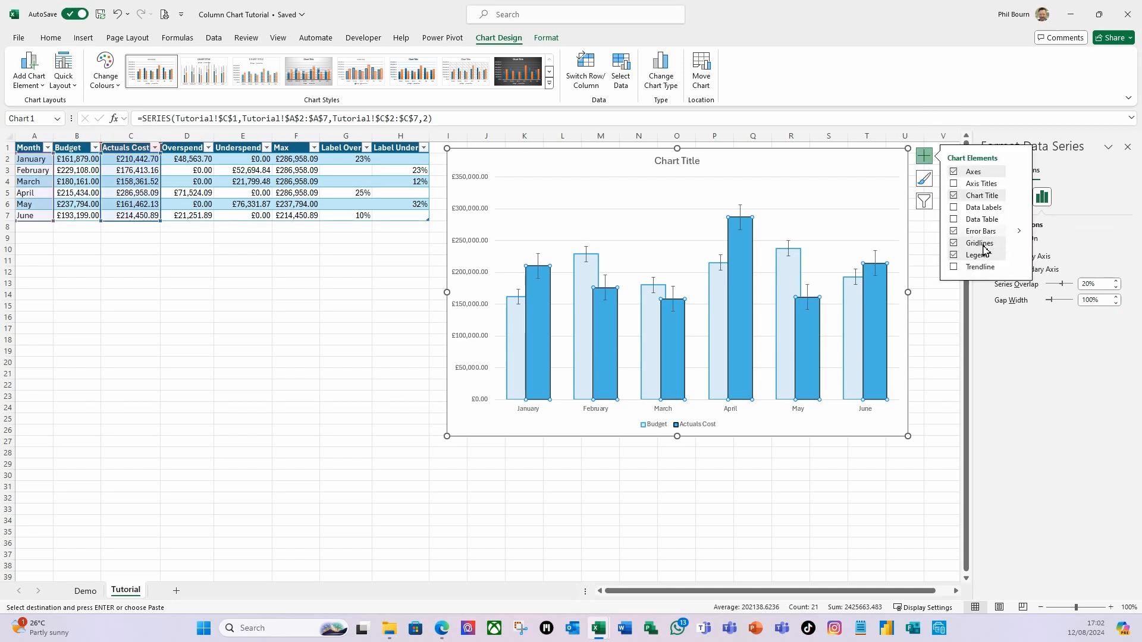
{"action": "left_click", "coordinate": [925, 155]}
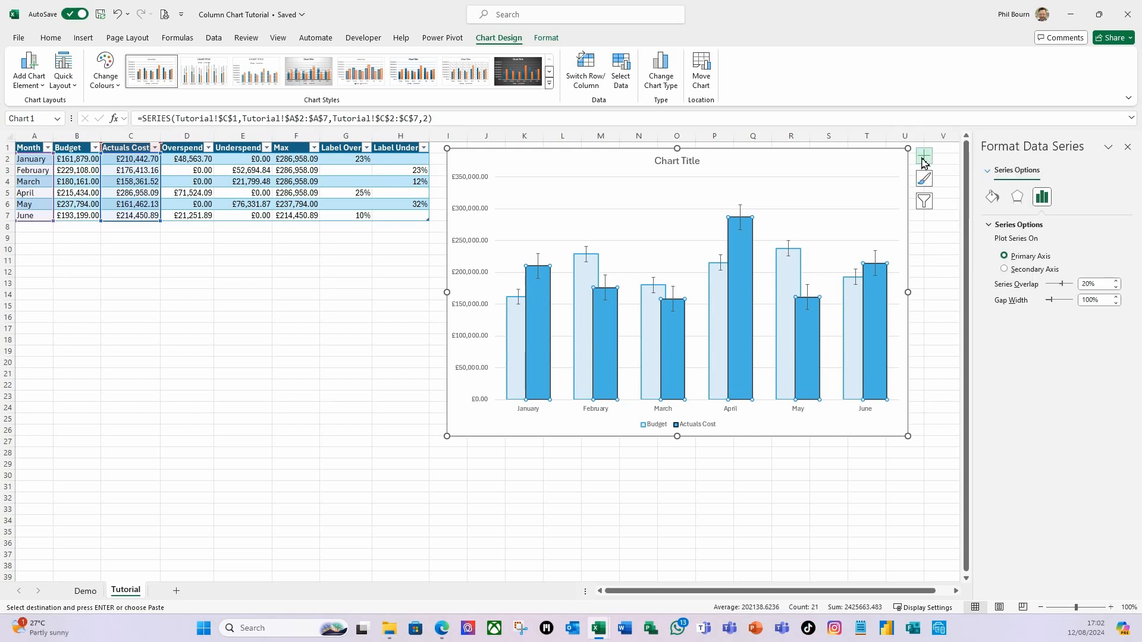
Select the Series "Budget" Y Error Bars and set their direction to Plus and their end style to No Cap.
{"action": "left_click", "coordinate": [989, 172]}
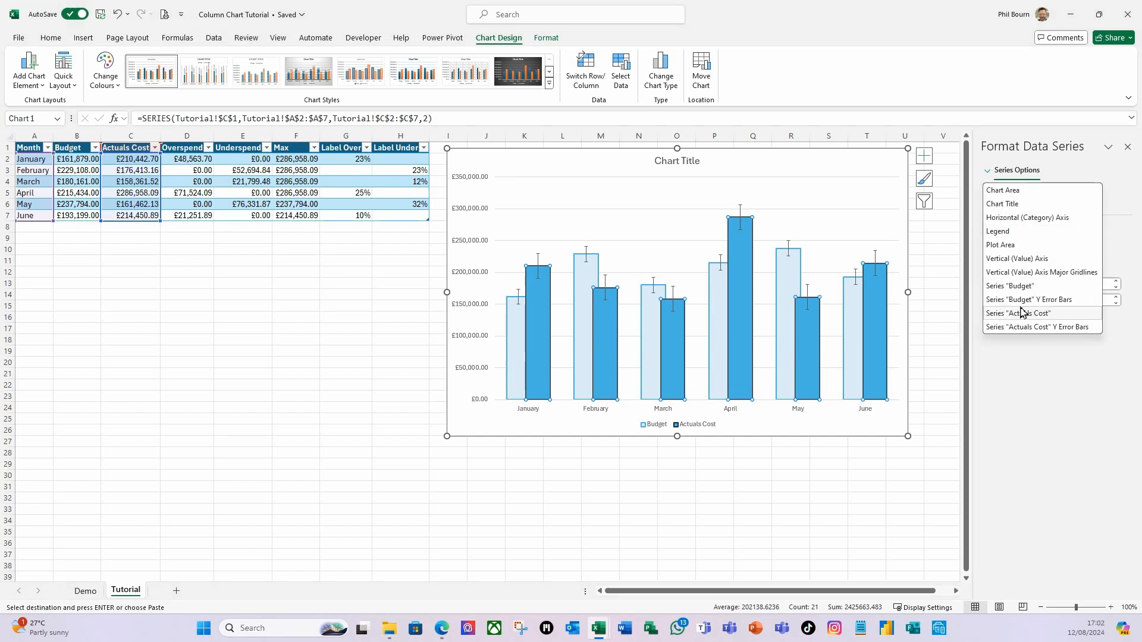
{"action": "left_click", "coordinate": [1068, 302]}
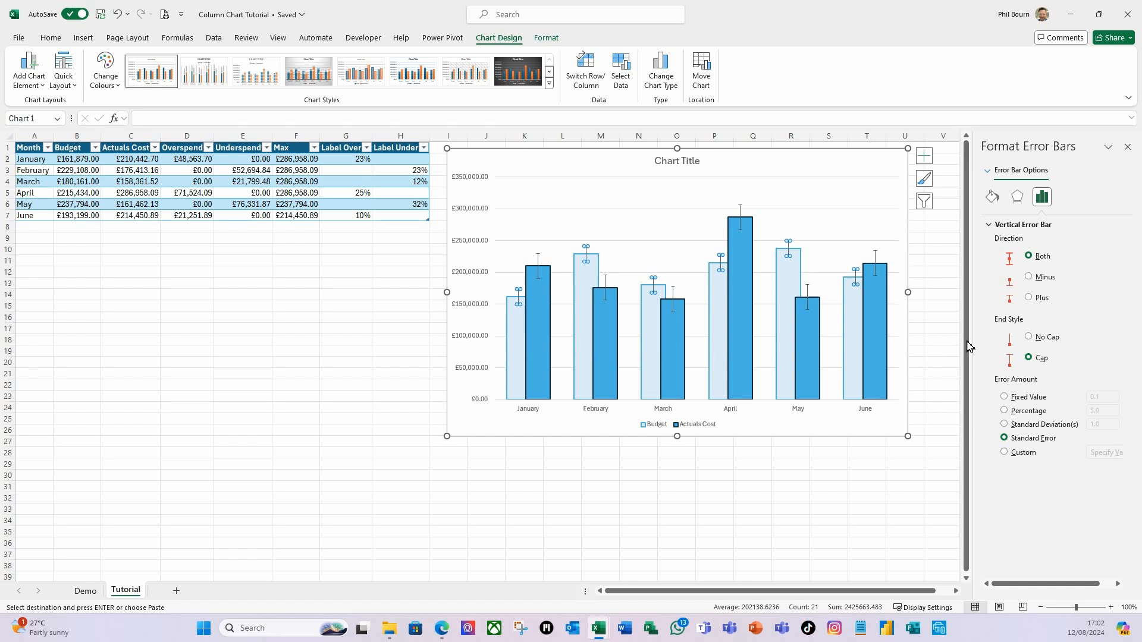
{"action": "left_click", "coordinate": [1030, 298]}
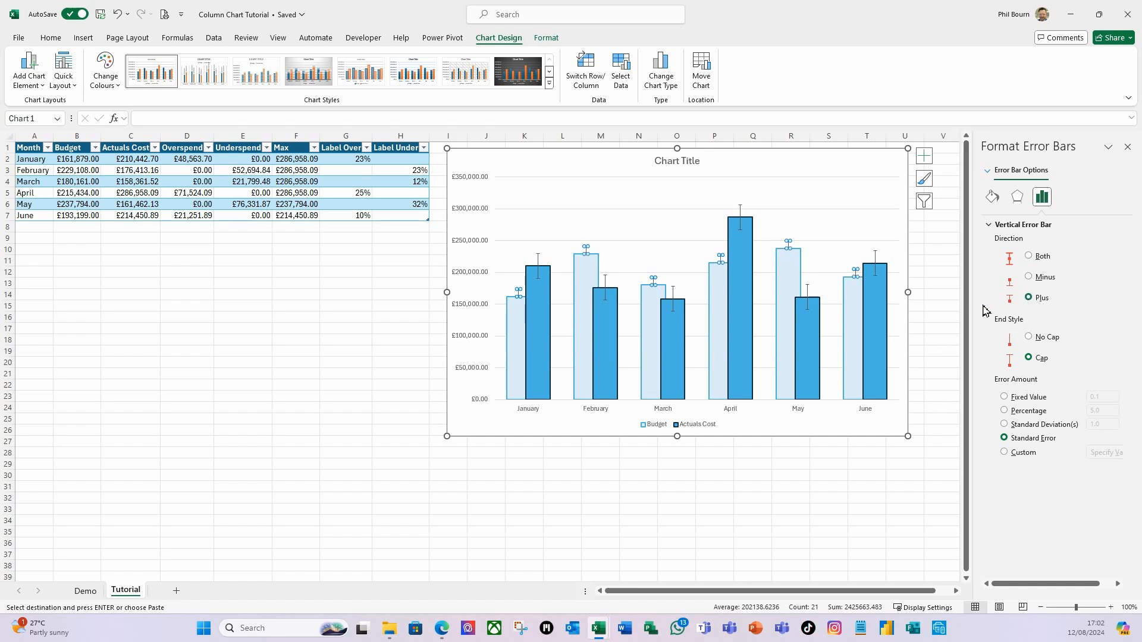
{"action": "left_click", "coordinate": [1030, 338]}
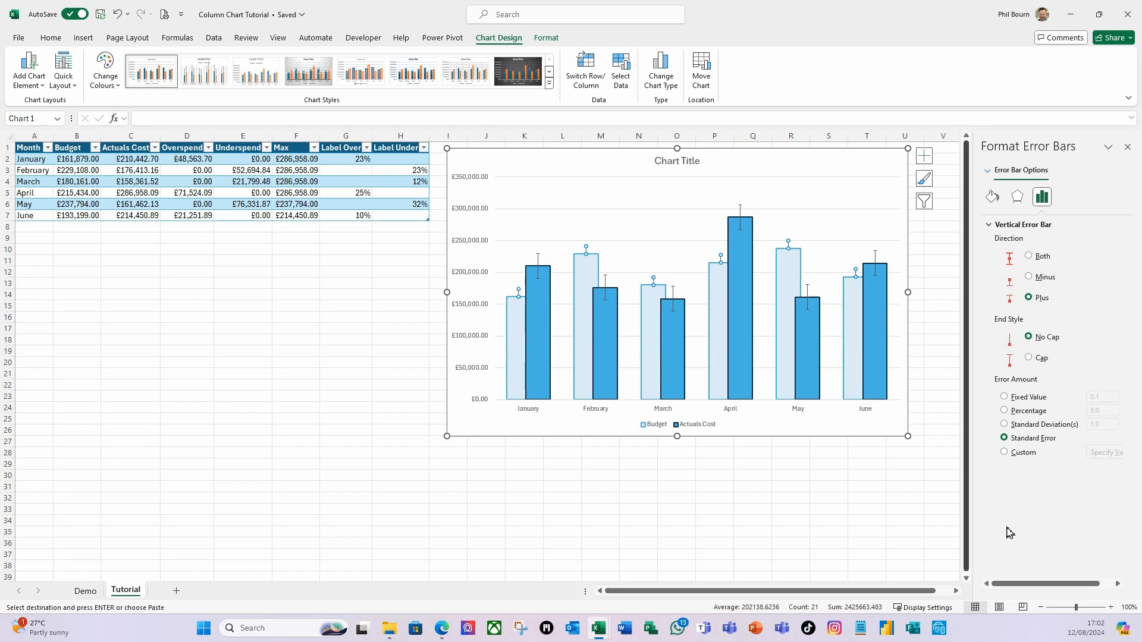
Give the Budget error bars custom positive error values from the Overspend cells D2:D7 on the Tutorial sheet.
{"action": "left_click", "coordinate": [1003, 453]}
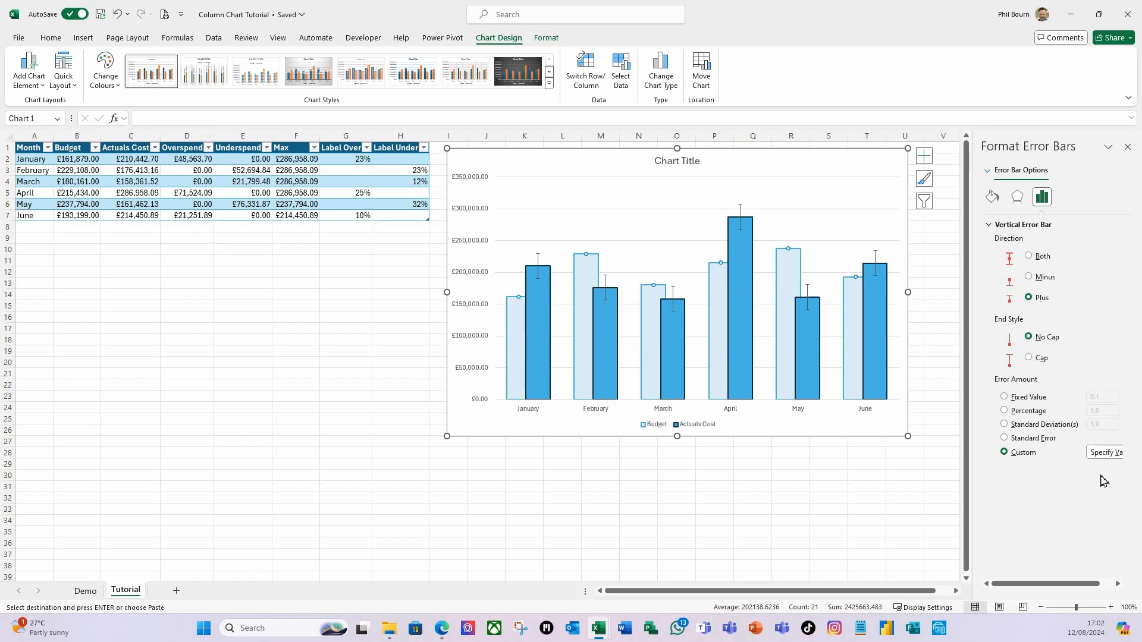
{"action": "left_click_drag", "start_coordinate": [1069, 586], "coordinate": [1081, 585]}
{"action": "left_click", "coordinate": [1095, 454]}
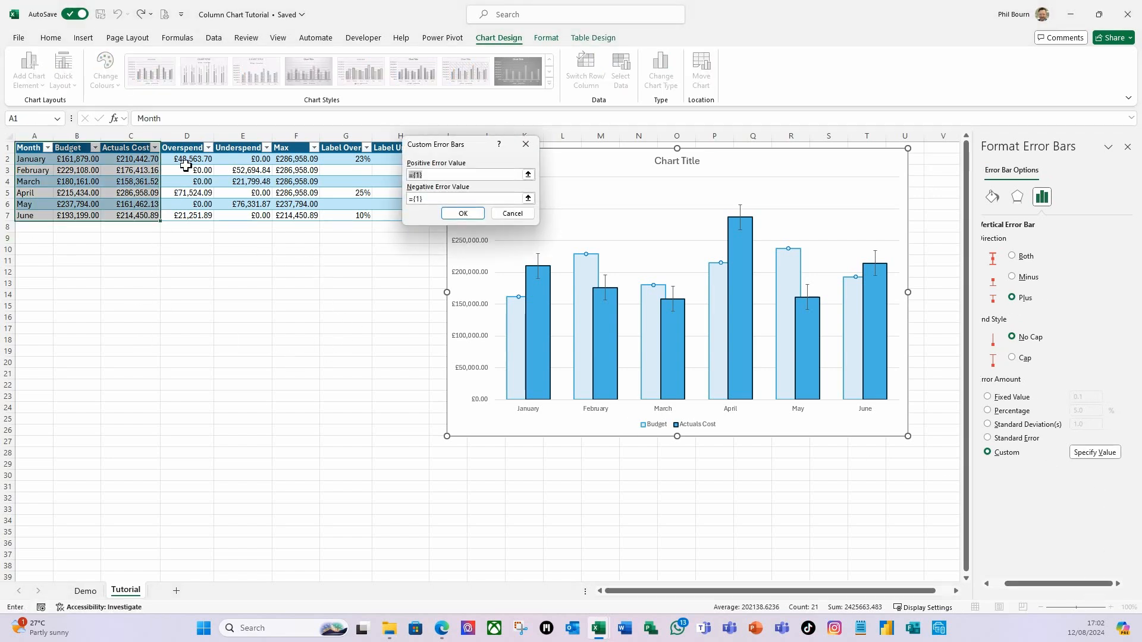
{"action": "left_click_drag", "start_coordinate": [192, 160], "coordinate": [197, 217]}
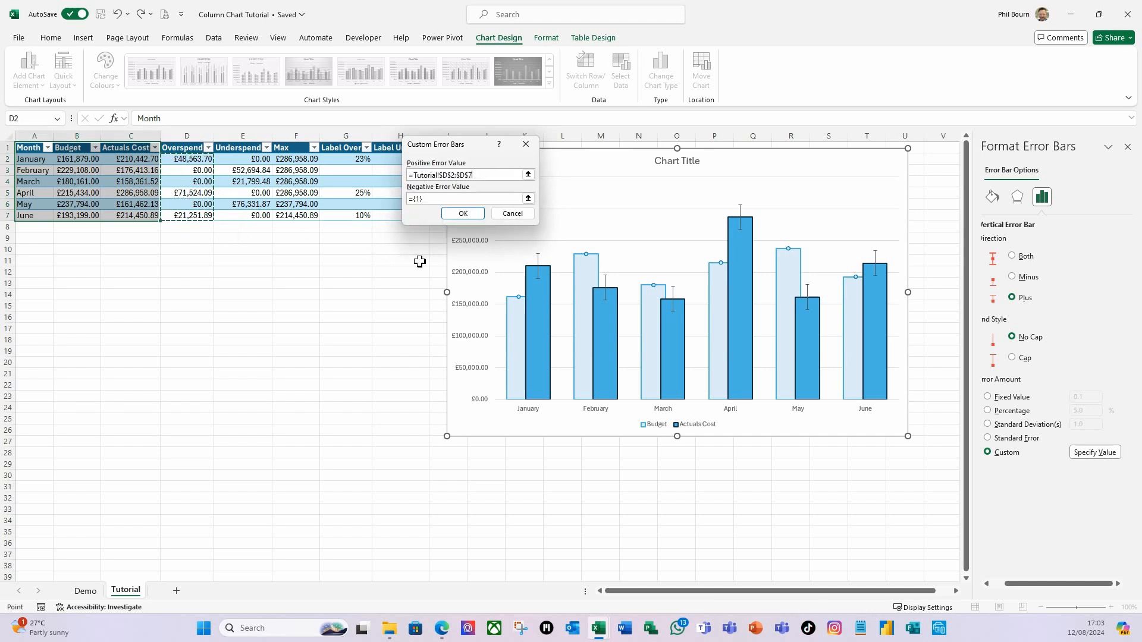
{"action": "left_click", "coordinate": [463, 214]}
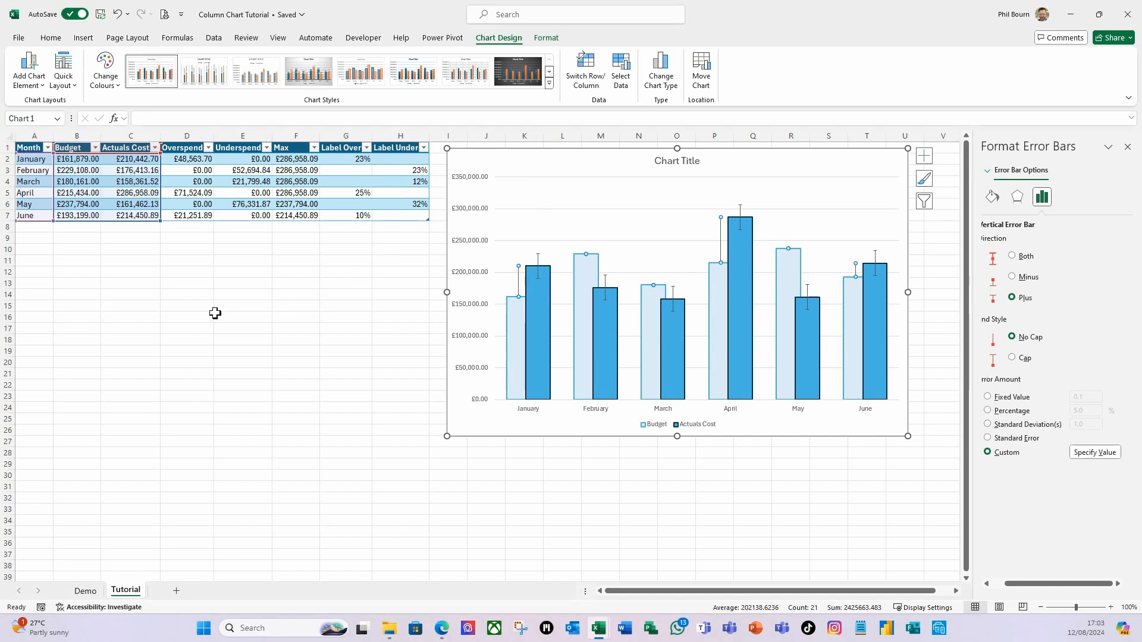
Select the Series "Actuals Cost" Y Error Bars and set their direction to Plus and their end style to No Cap.
{"action": "left_click", "coordinate": [991, 179]}
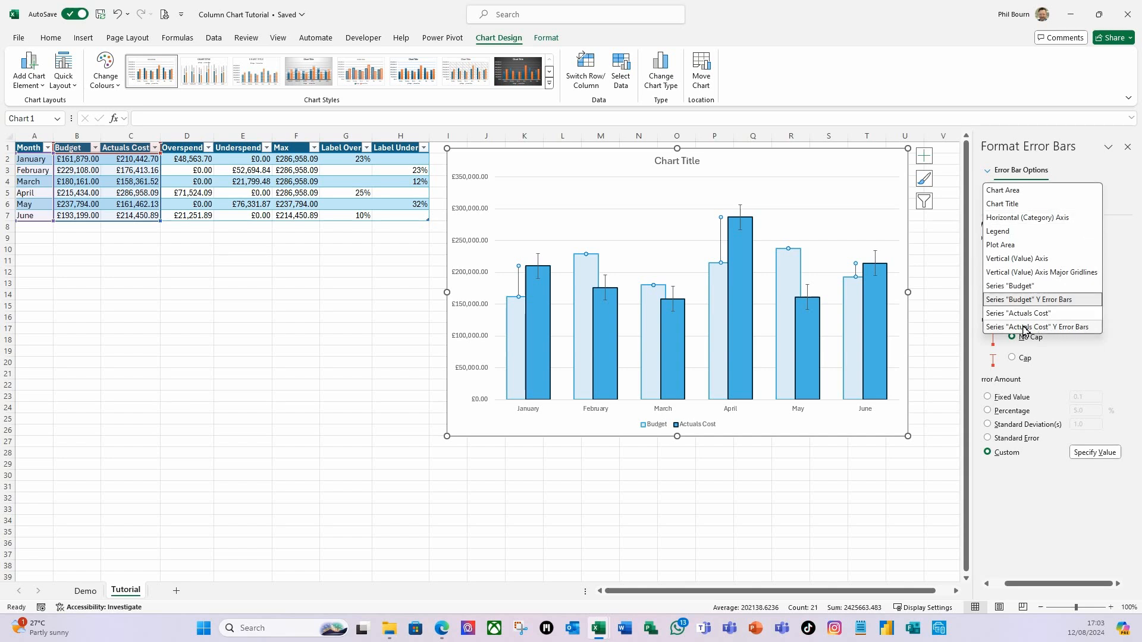
{"action": "left_click", "coordinate": [1069, 327]}
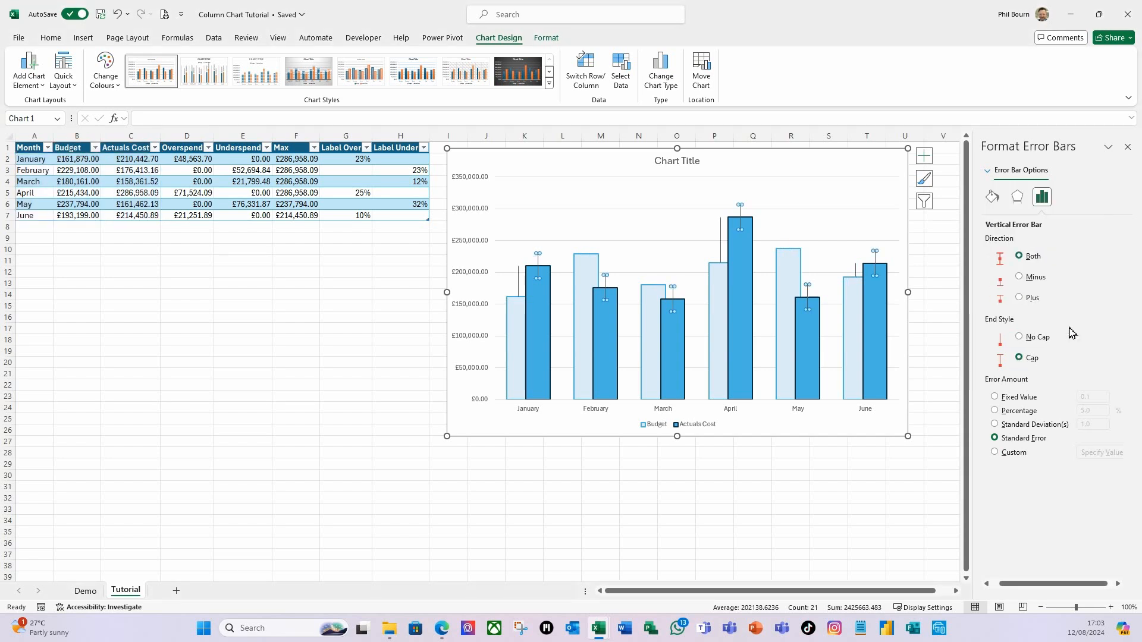
{"action": "left_click", "coordinate": [1020, 299]}
{"action": "left_click", "coordinate": [1021, 338]}
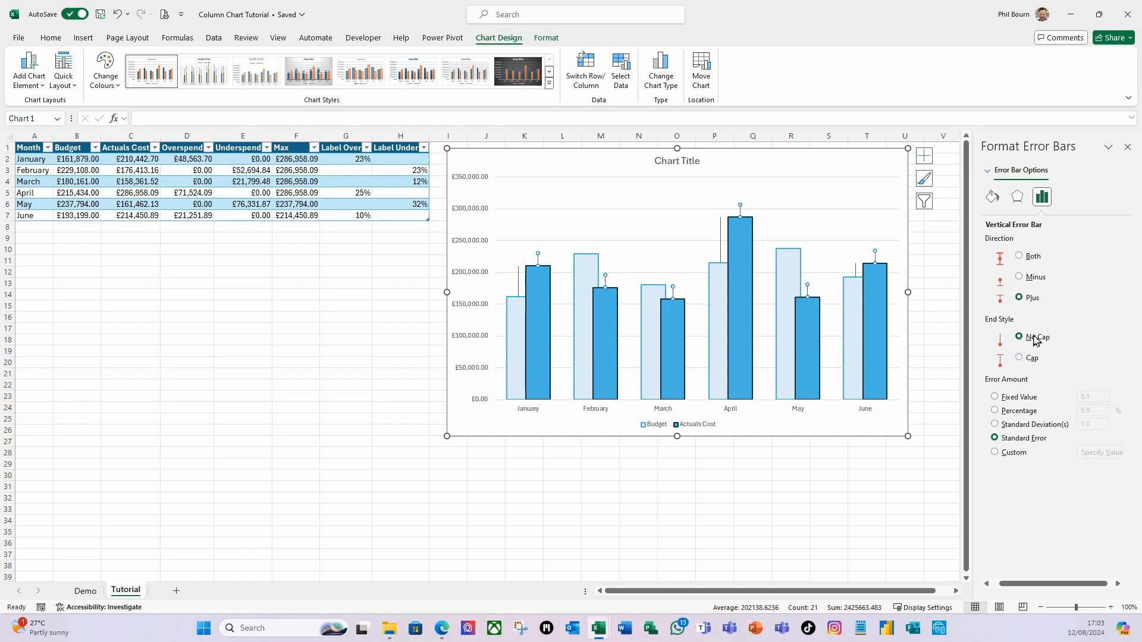
Give the Actuals Cost error bars custom positive error values from the Underspend cells E2:E7 and recheck the specified range.
{"action": "left_click", "coordinate": [996, 454]}
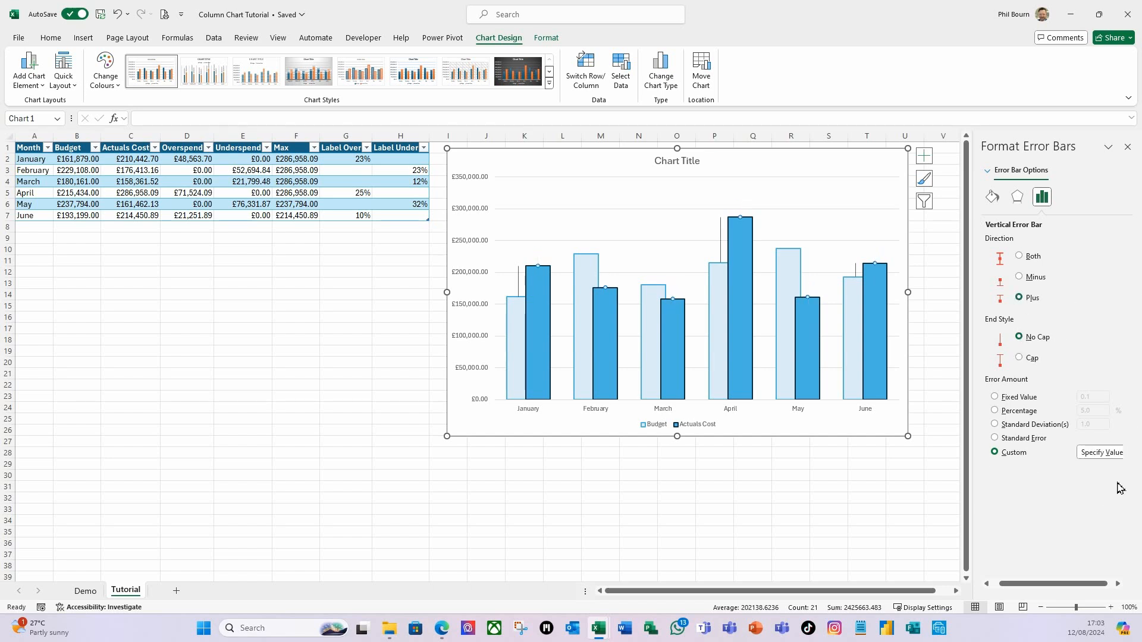
{"action": "left_click", "coordinate": [1101, 453]}
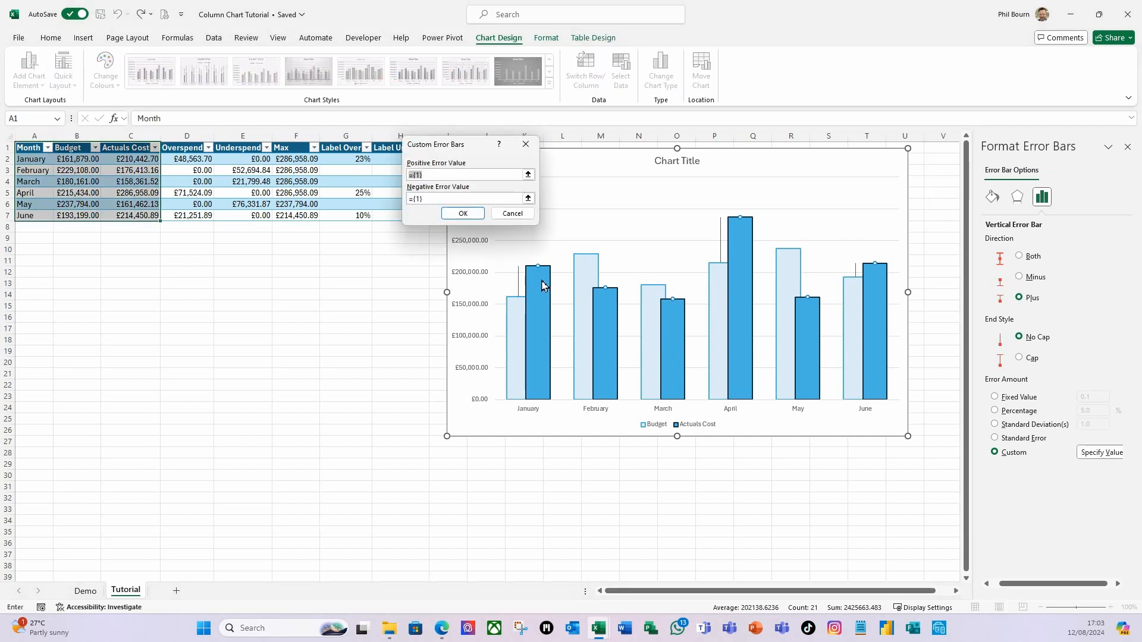
{"action": "left_click_drag", "start_coordinate": [250, 162], "coordinate": [251, 219]}
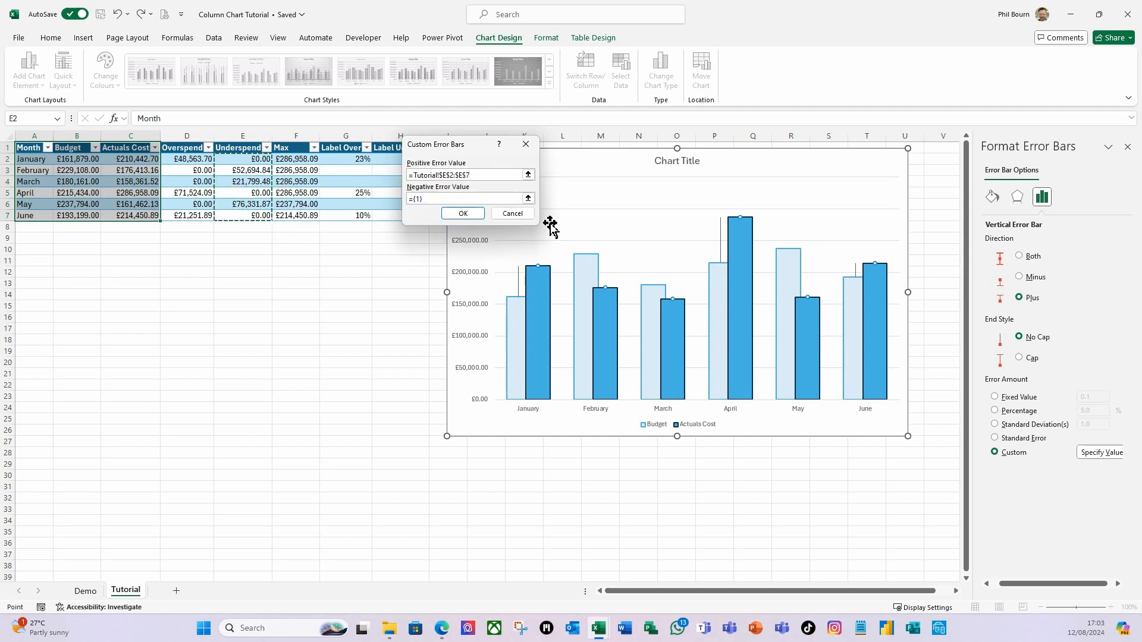
{"action": "left_click", "coordinate": [464, 214]}
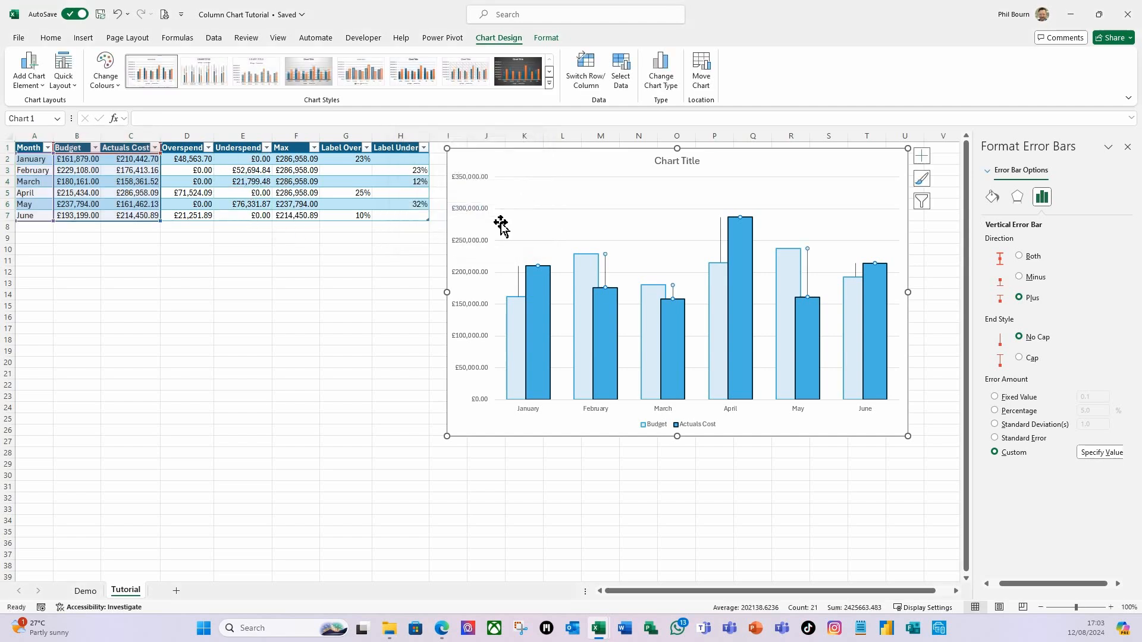
{"action": "left_click", "coordinate": [1087, 452]}
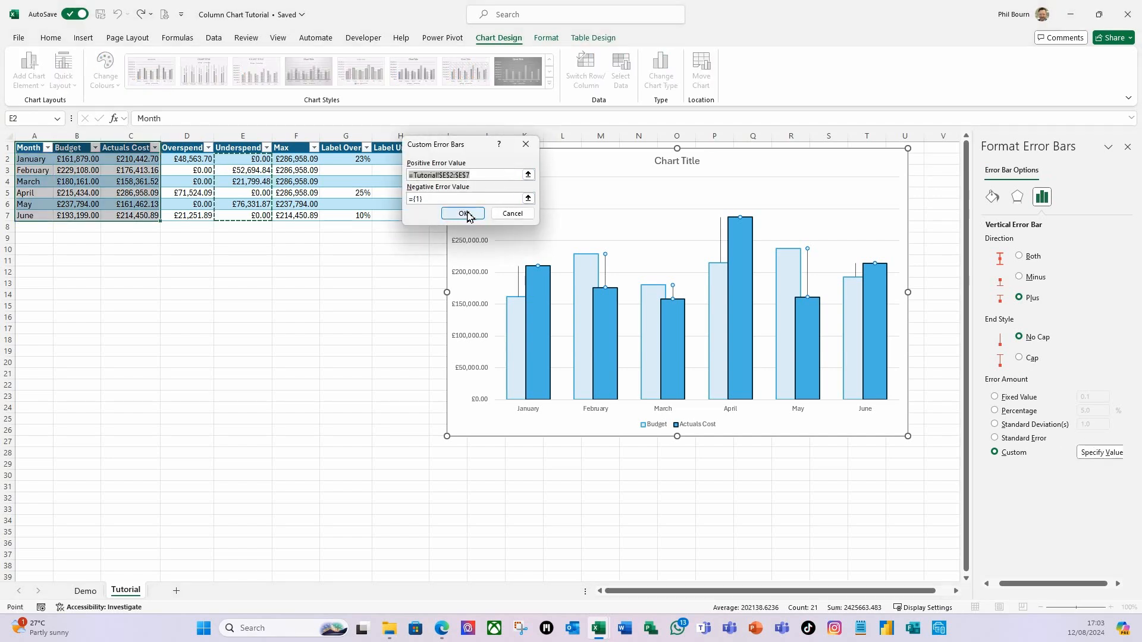
{"action": "left_click", "coordinate": [464, 214]}
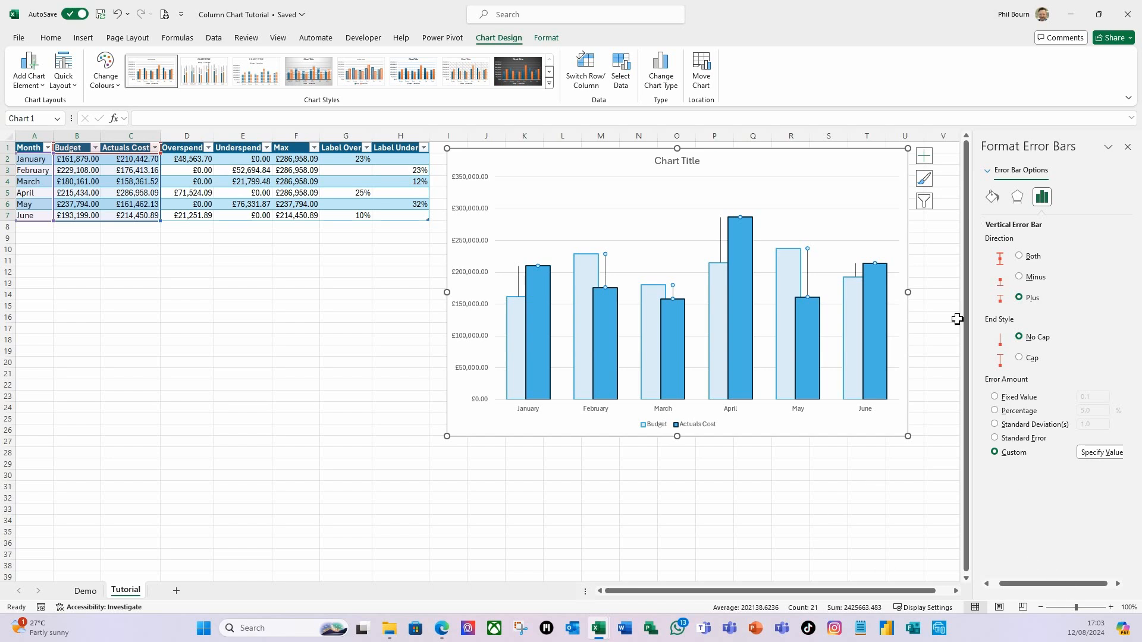
Format the Series "Budget" Y Error Bars with a gradient line and remove its two middle gradient stops.
{"action": "left_click", "coordinate": [991, 172]}
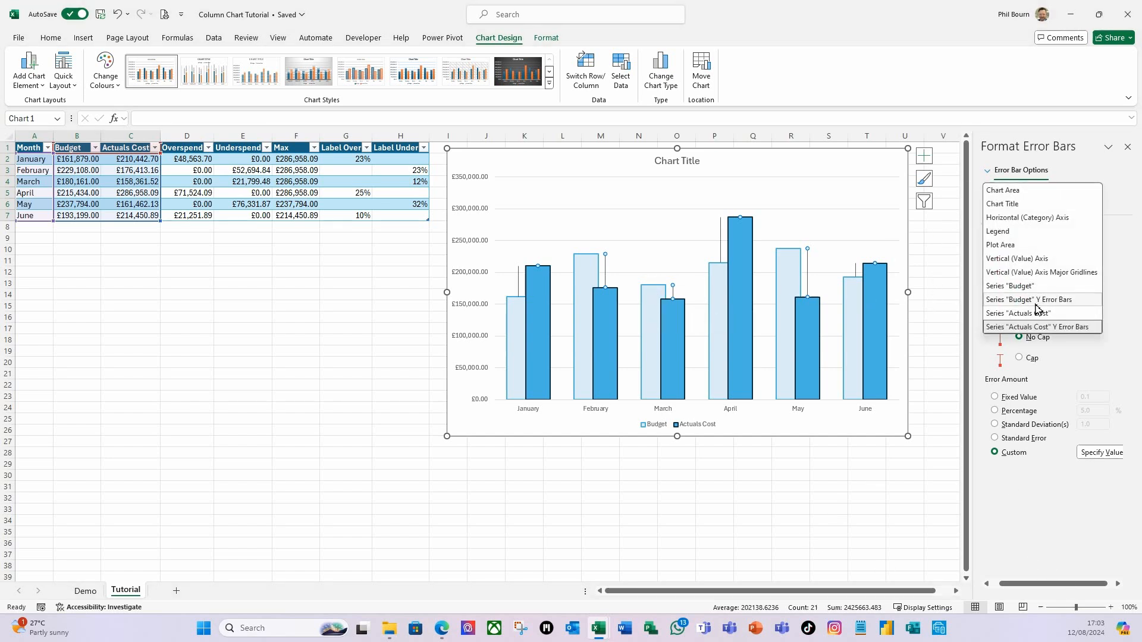
{"action": "left_click", "coordinate": [1074, 302]}
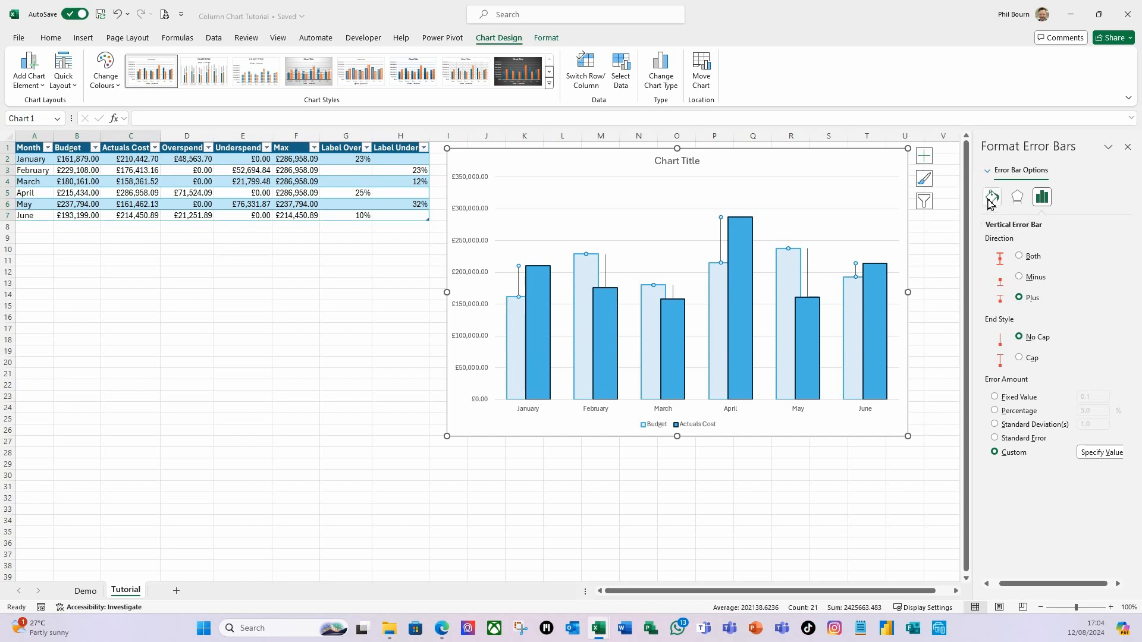
{"action": "left_click", "coordinate": [999, 202]}
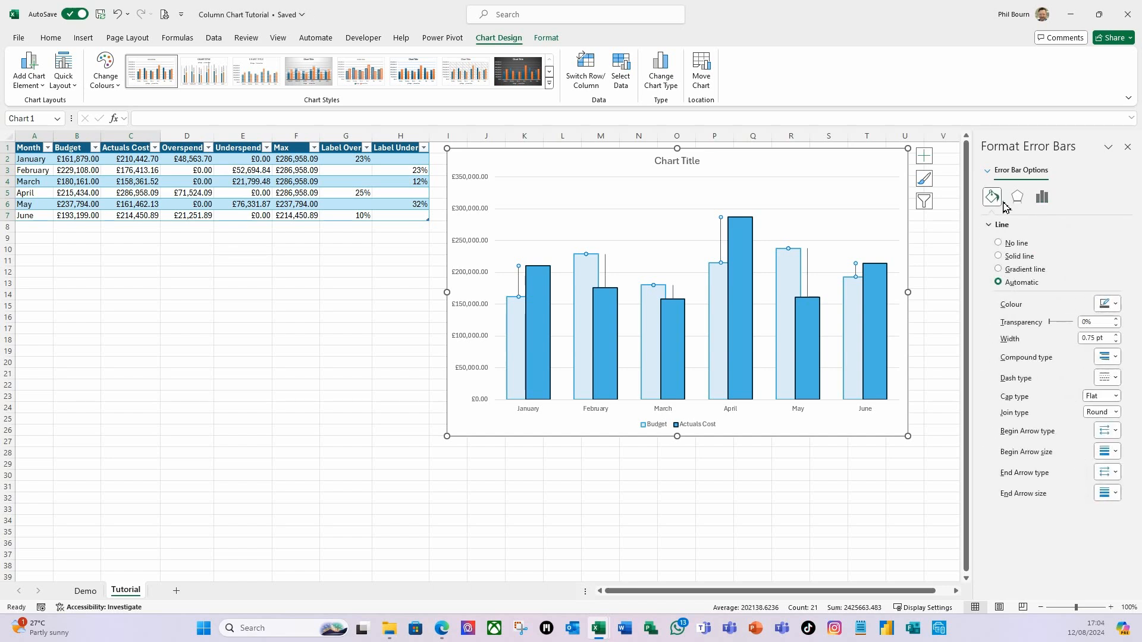
{"action": "left_click", "coordinate": [1006, 271]}
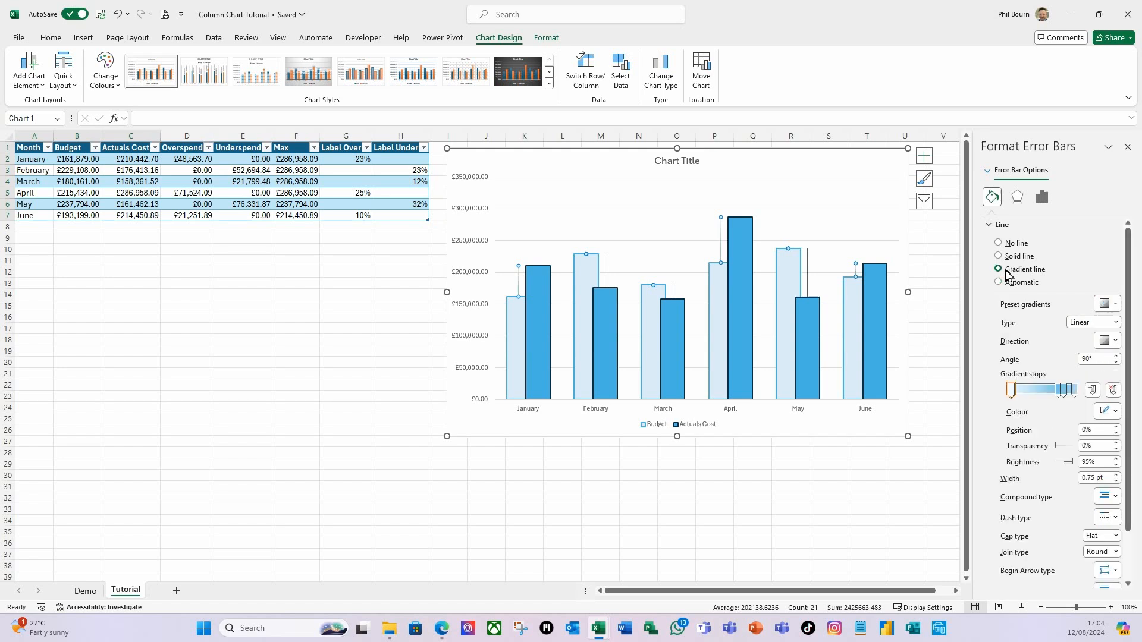
{"action": "left_click", "coordinate": [1061, 397]}
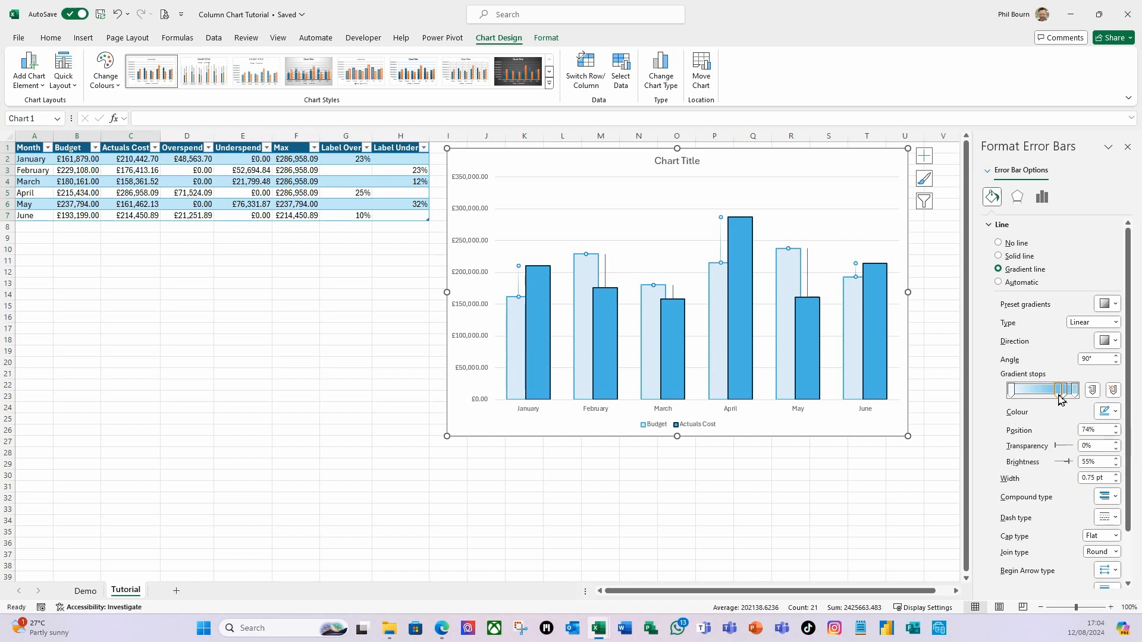
{"action": "key", "text": "Delete"}
{"action": "left_click_drag", "start_coordinate": [1066, 394], "coordinate": [1047, 441]}
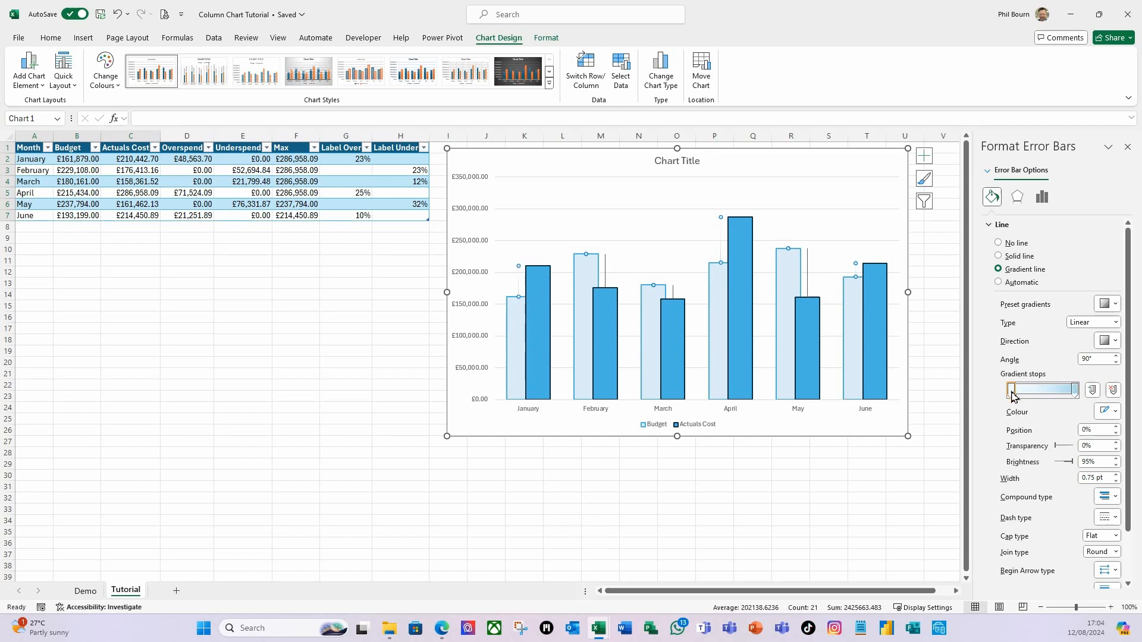
Colour the first gradient stop of the Budget error bars standard red and the last stop the recent pale pink.
{"action": "left_click", "coordinate": [1117, 410]}
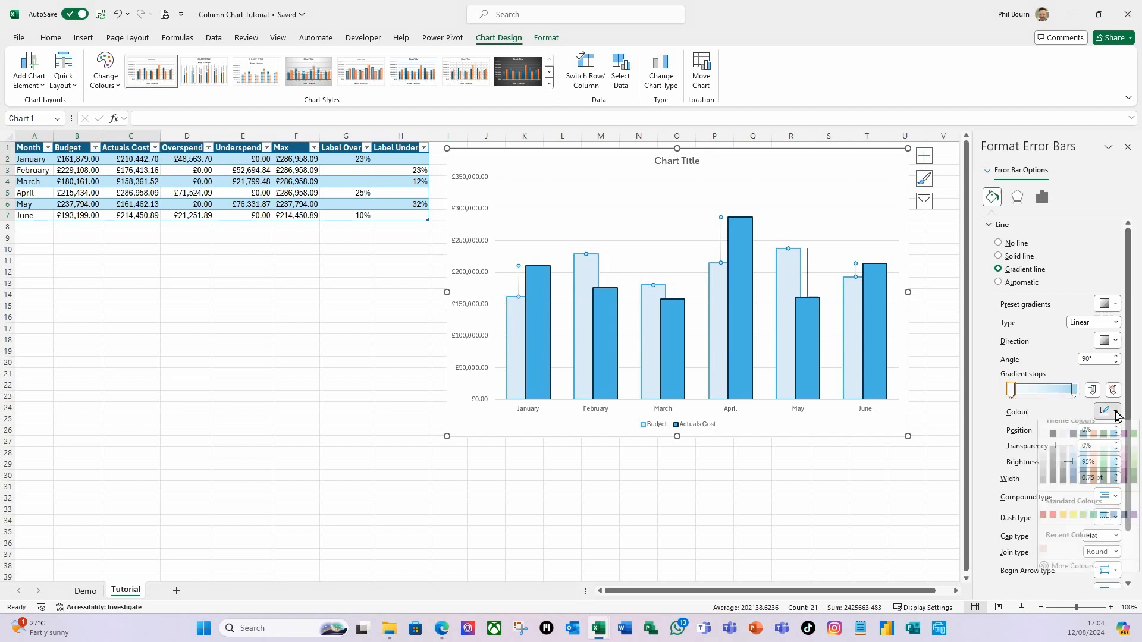
{"action": "left_click", "coordinate": [1053, 525]}
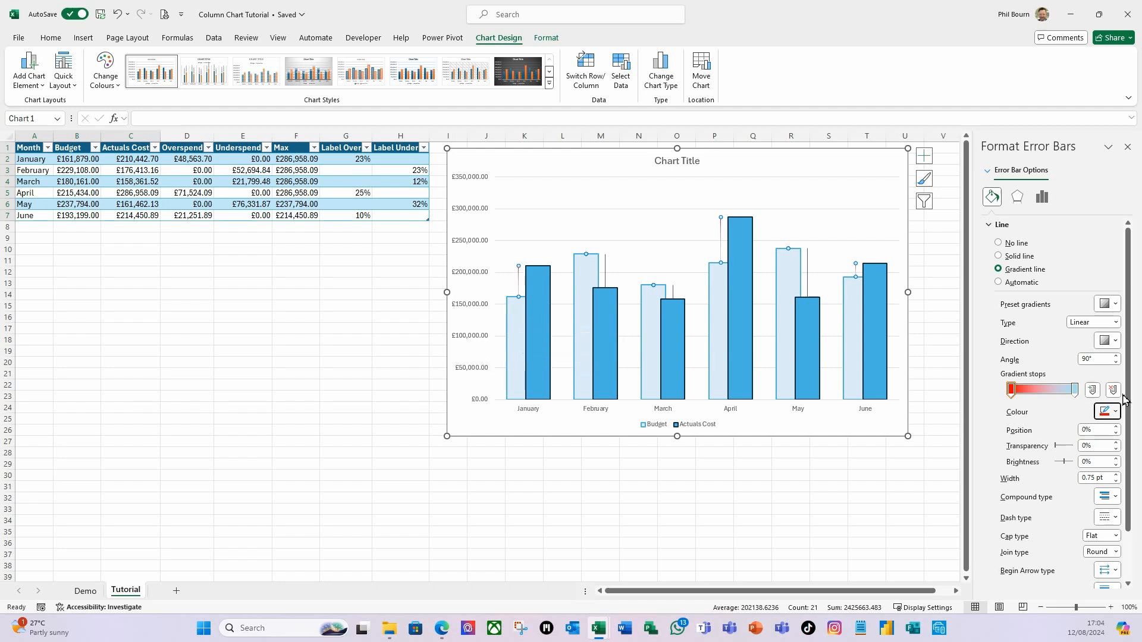
{"action": "left_click", "coordinate": [1075, 392]}
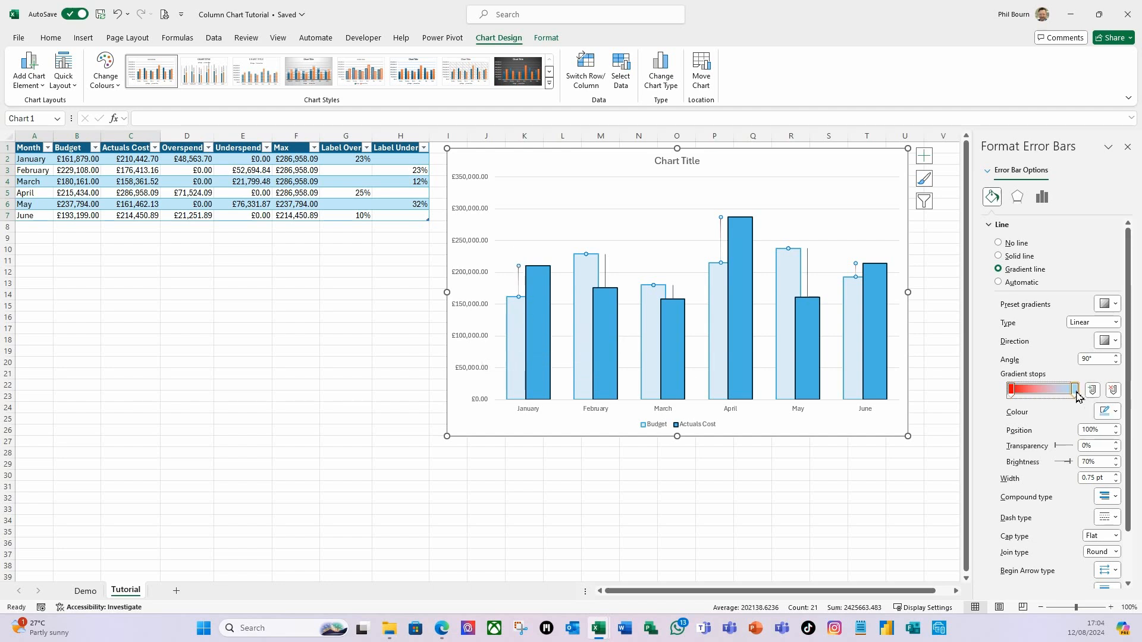
{"action": "left_click", "coordinate": [1116, 412]}
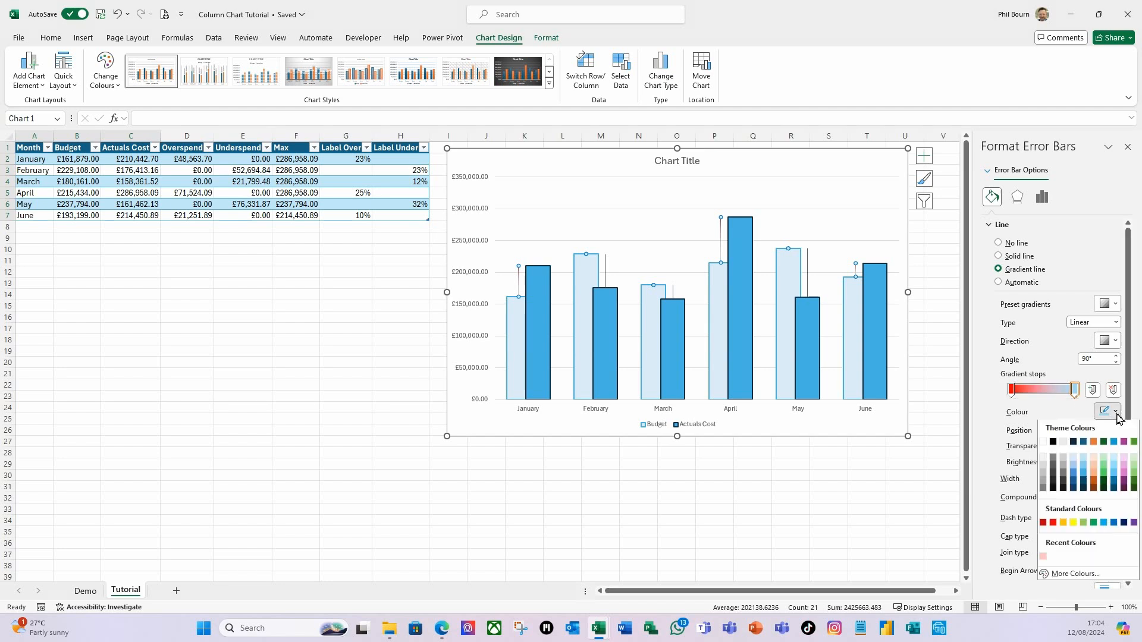
{"action": "left_click", "coordinate": [1043, 559]}
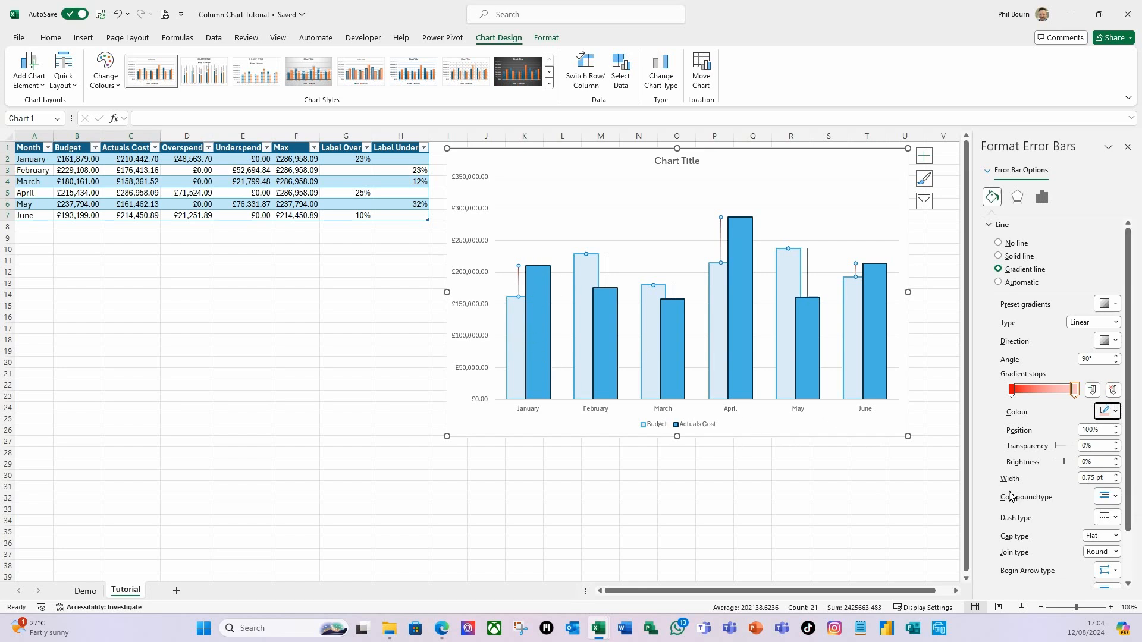
Set the line width of the Budget error bars to 2.5 pt.
{"action": "left_click", "coordinate": [1115, 476]}
{"action": "left_click", "coordinate": [1115, 476]}
{"action": "left_click", "coordinate": [1115, 476]}
{"action": "left_click", "coordinate": [1116, 476]}
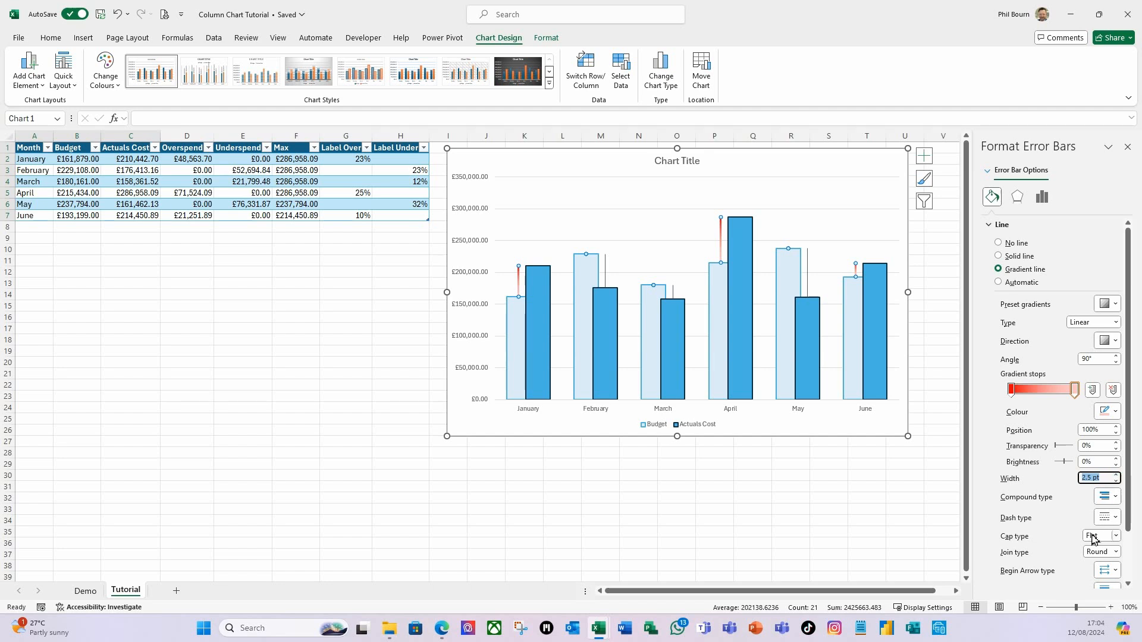
Make the Budget error bars dashed, with an oval begin arrow type and an Arrow end arrow type.
{"action": "left_click", "coordinate": [1118, 522]}
{"action": "left_click", "coordinate": [1100, 554]}
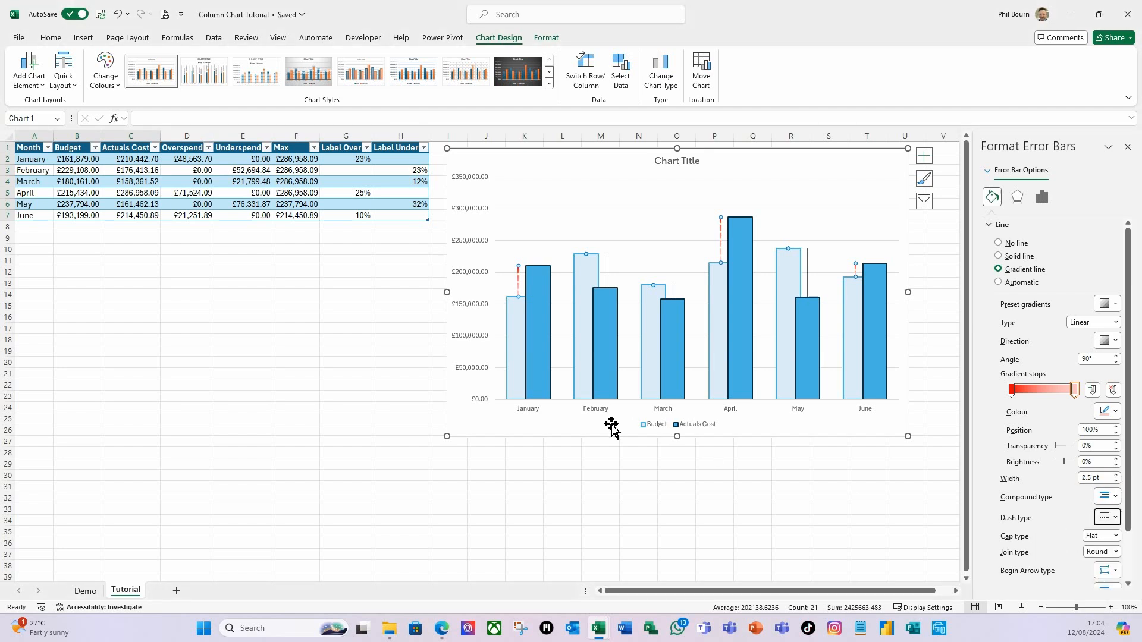
{"action": "scroll", "coordinate": [1087, 496], "scroll_direction": "down", "scroll_amount": 1}
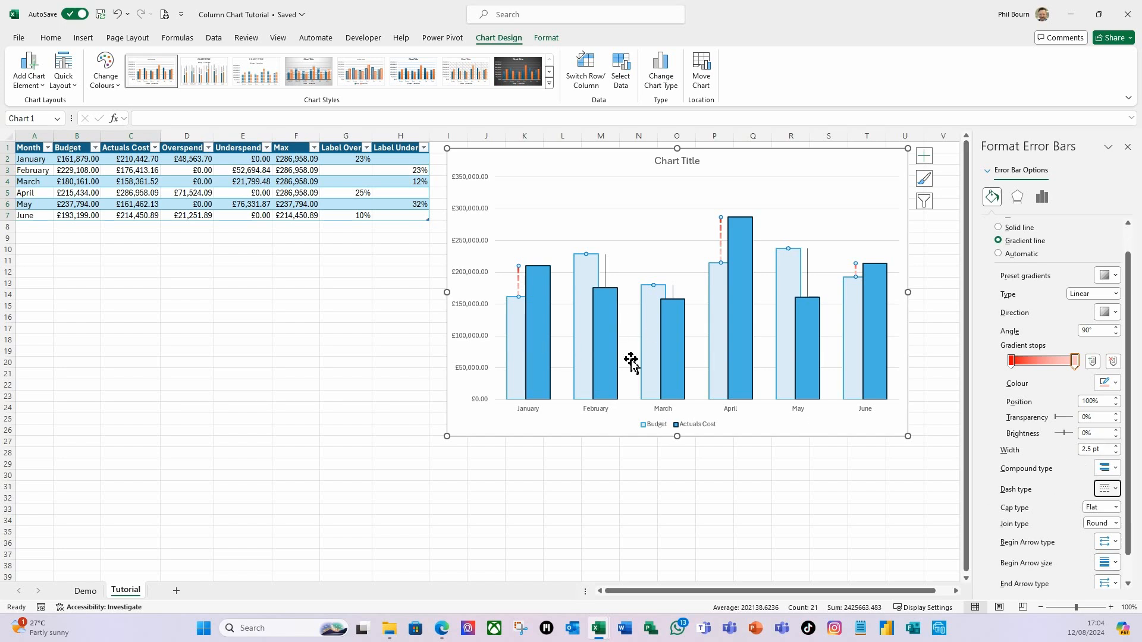
{"action": "scroll", "coordinate": [1042, 501], "scroll_direction": "down", "scroll_amount": 1}
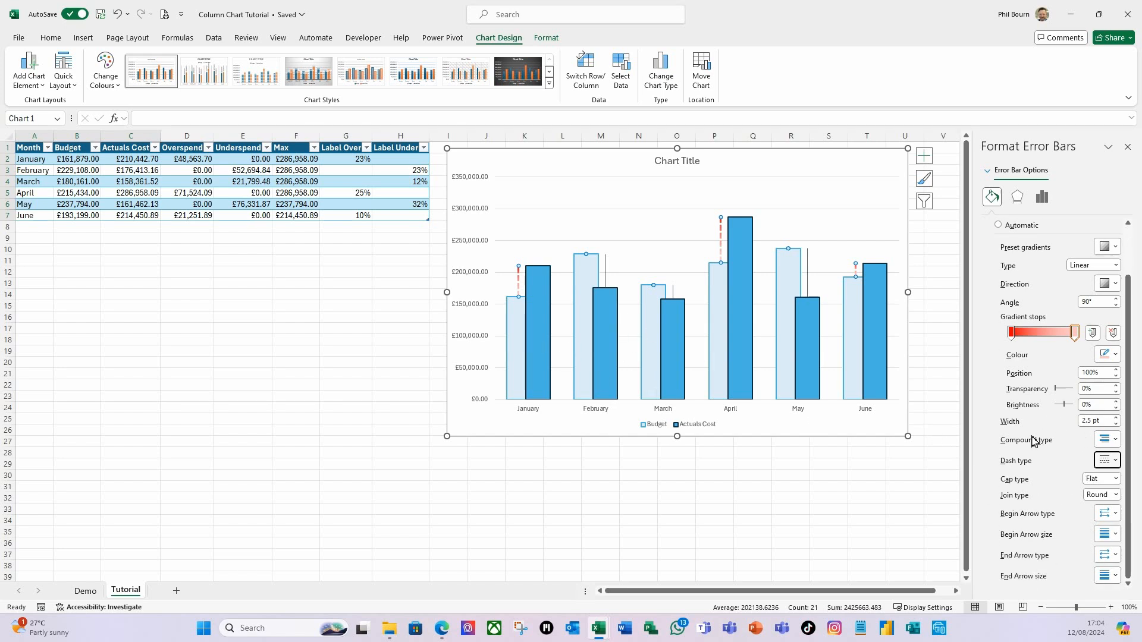
{"action": "left_click", "coordinate": [1115, 515]}
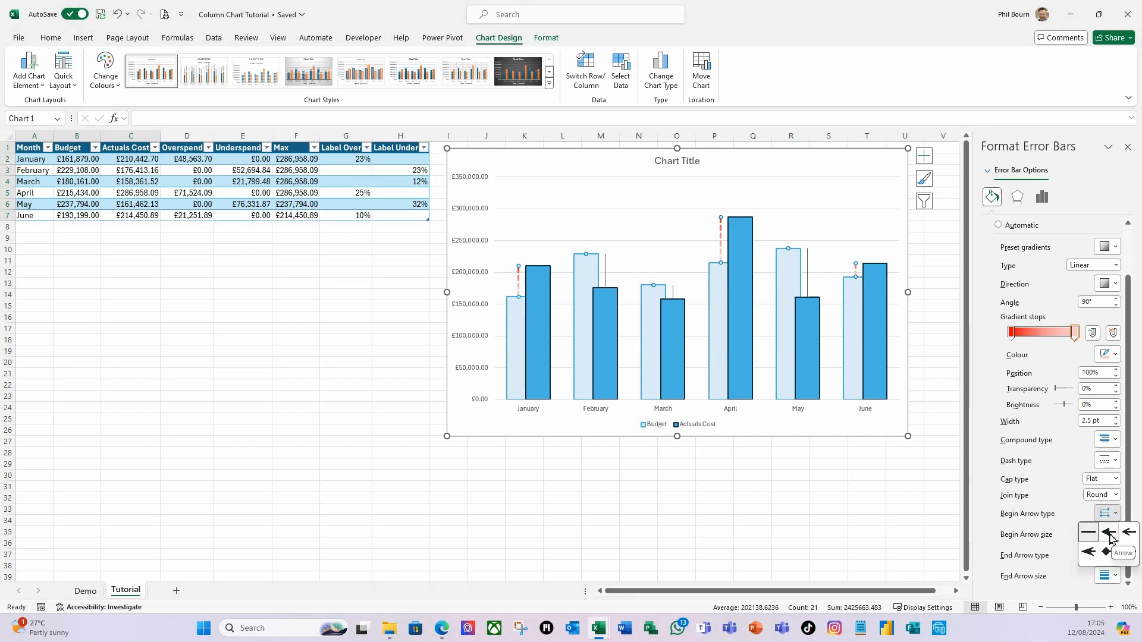
{"action": "left_click", "coordinate": [1110, 534]}
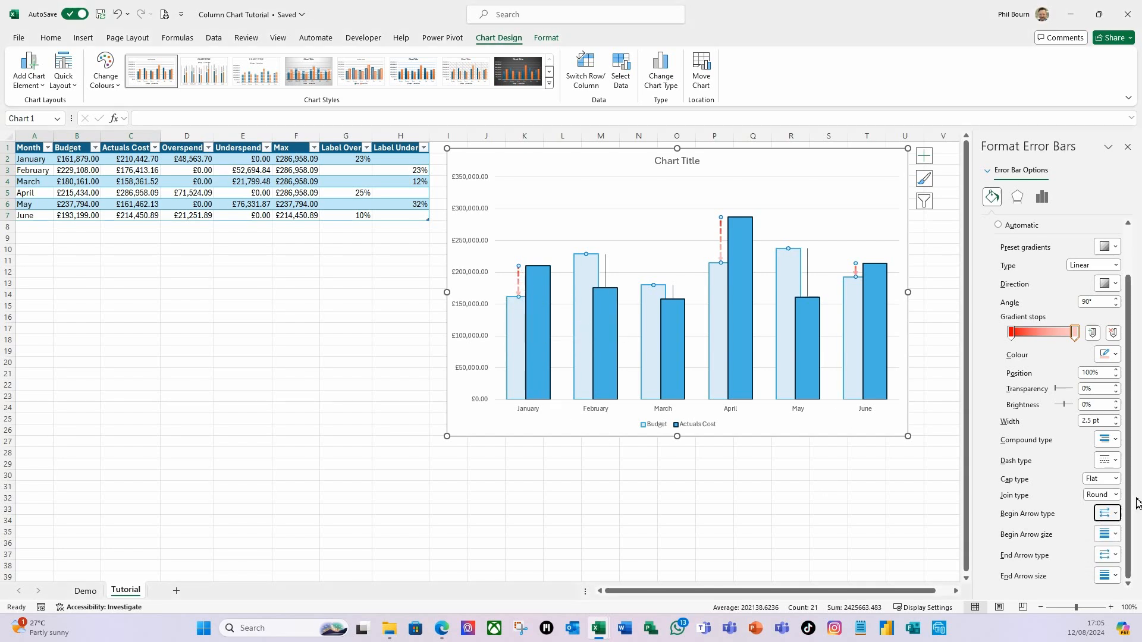
{"action": "left_click", "coordinate": [1115, 515]}
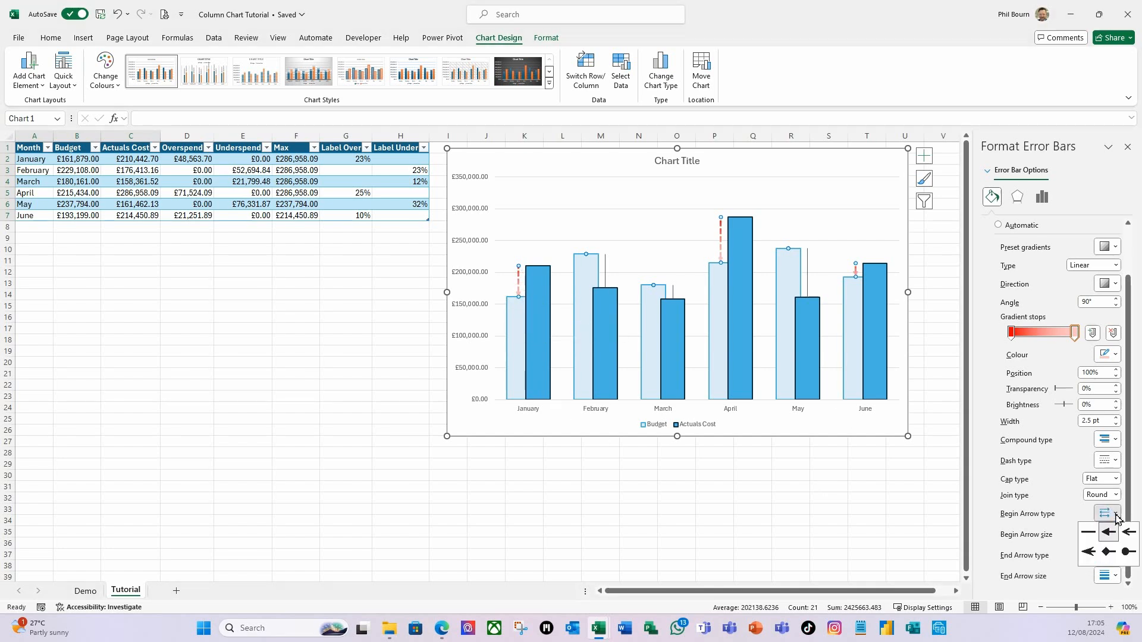
{"action": "left_click", "coordinate": [1129, 555]}
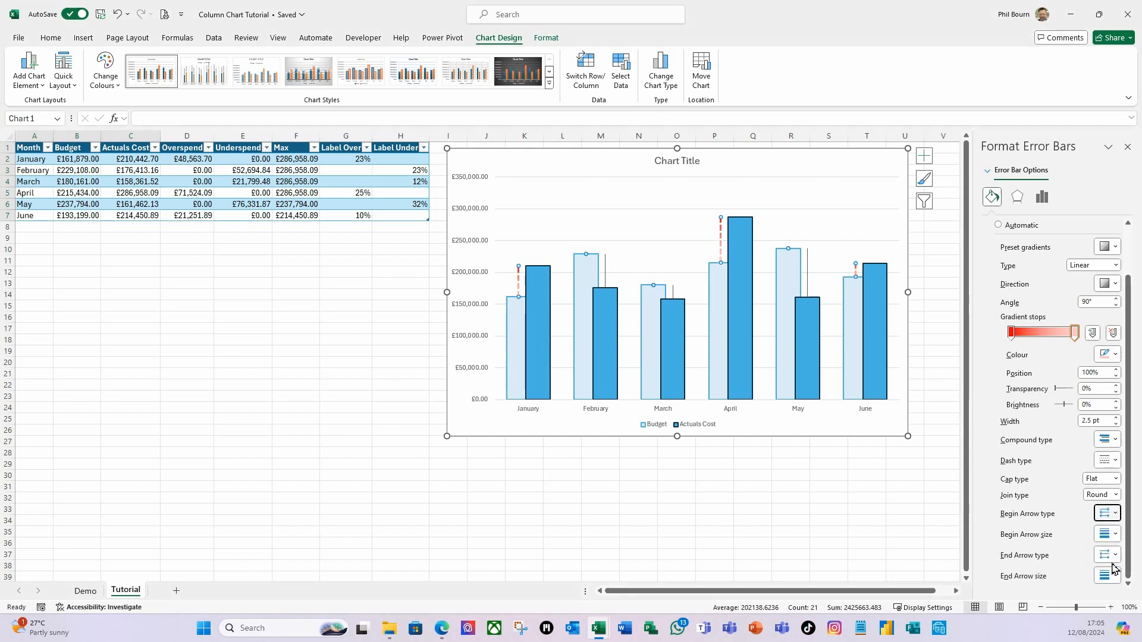
{"action": "left_click", "coordinate": [1116, 559]}
{"action": "left_click", "coordinate": [1109, 580]}
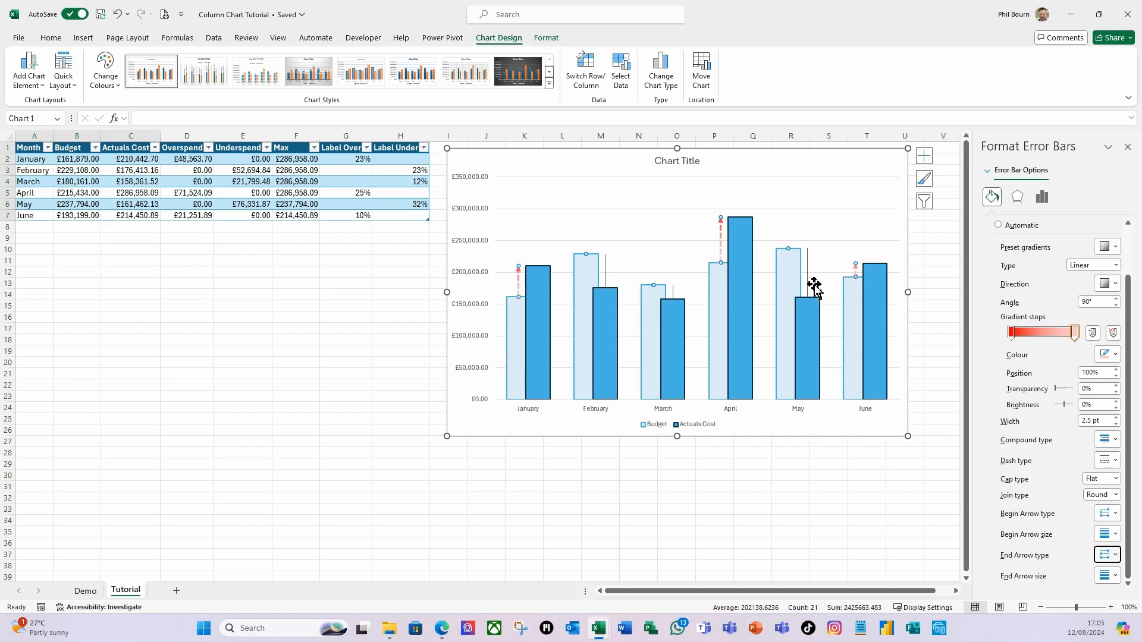
{"action": "left_click", "coordinate": [873, 173]}
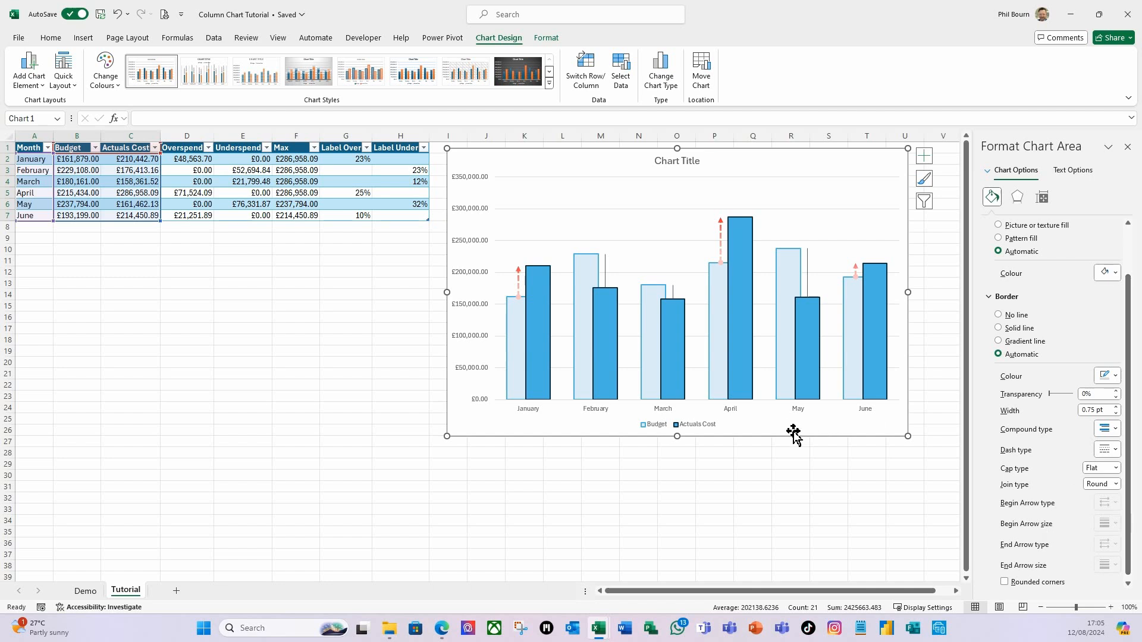
Format the Series "Actuals Cost" Y Error Bars with a gradient line and remove its two middle gradient stops.
{"action": "left_click", "coordinate": [988, 172]}
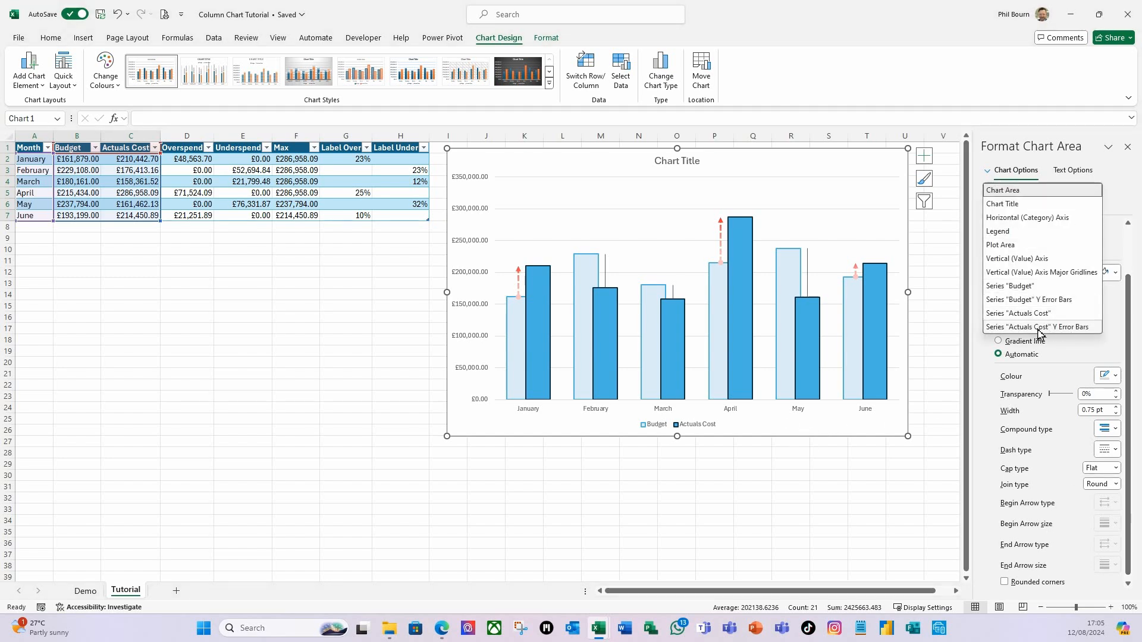
{"action": "left_click", "coordinate": [1081, 327]}
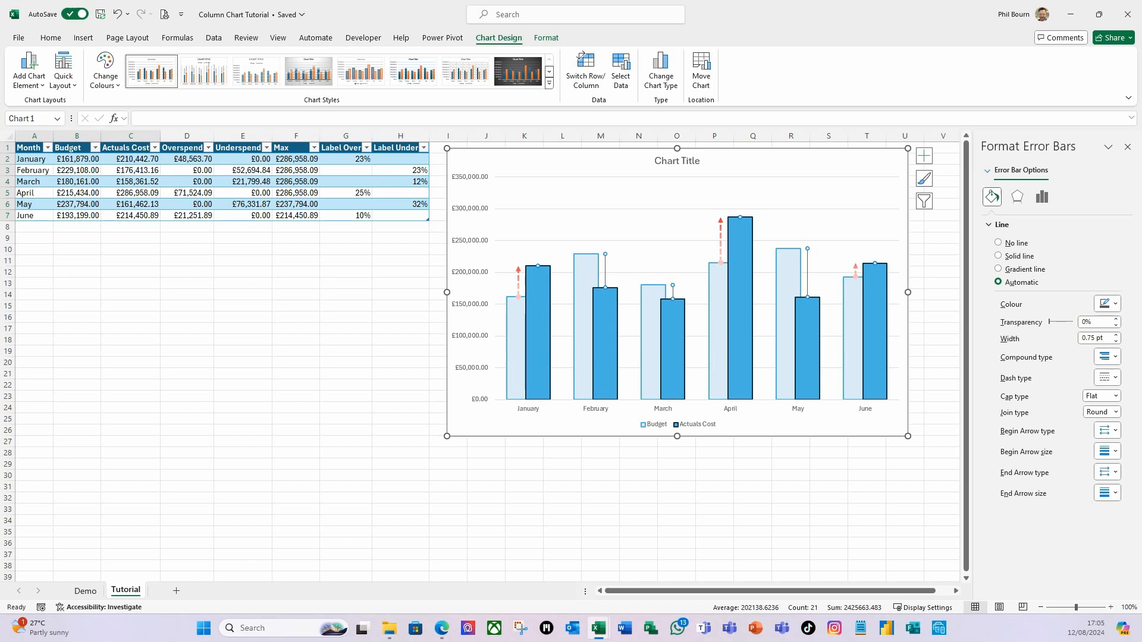
{"action": "left_click", "coordinate": [1030, 275]}
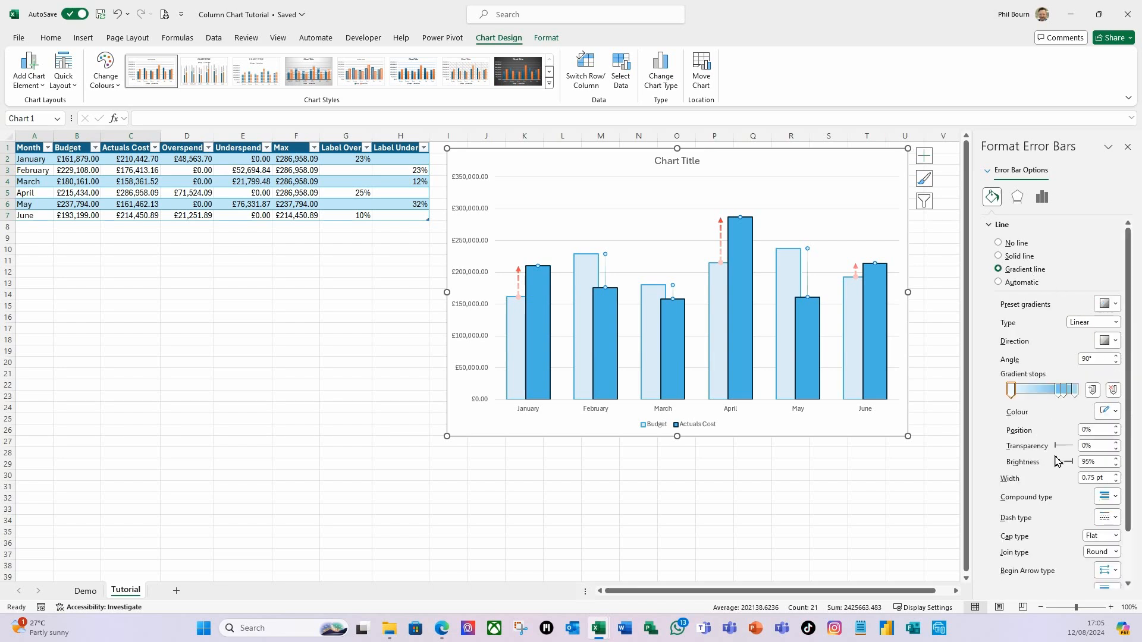
{"action": "left_click", "coordinate": [1060, 395]}
{"action": "left_click_drag", "start_coordinate": [1059, 396], "coordinate": [1062, 427]}
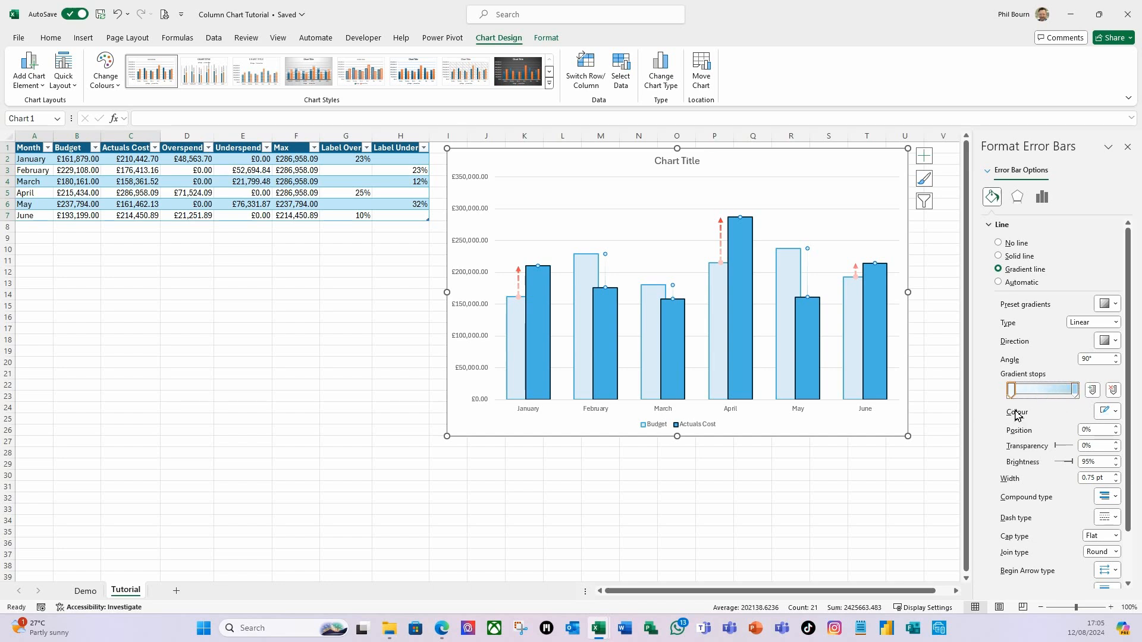
Colour the first gradient stop of the Actuals Cost error bars the lightest theme green and the last stop standard green.
{"action": "left_click", "coordinate": [1110, 412]}
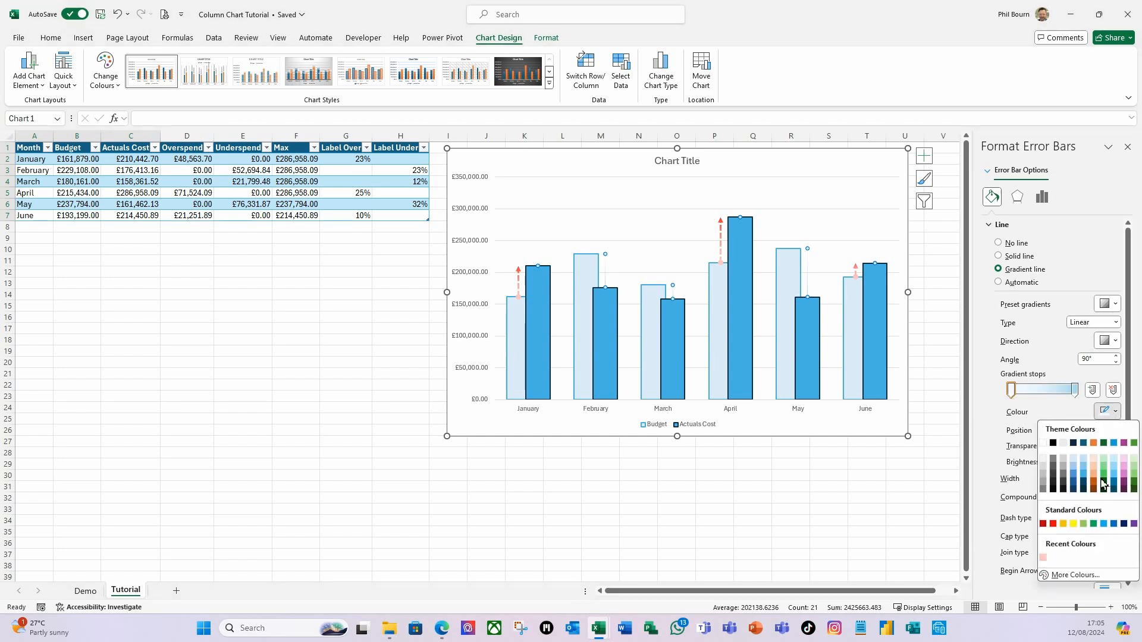
{"action": "left_click", "coordinate": [1104, 459]}
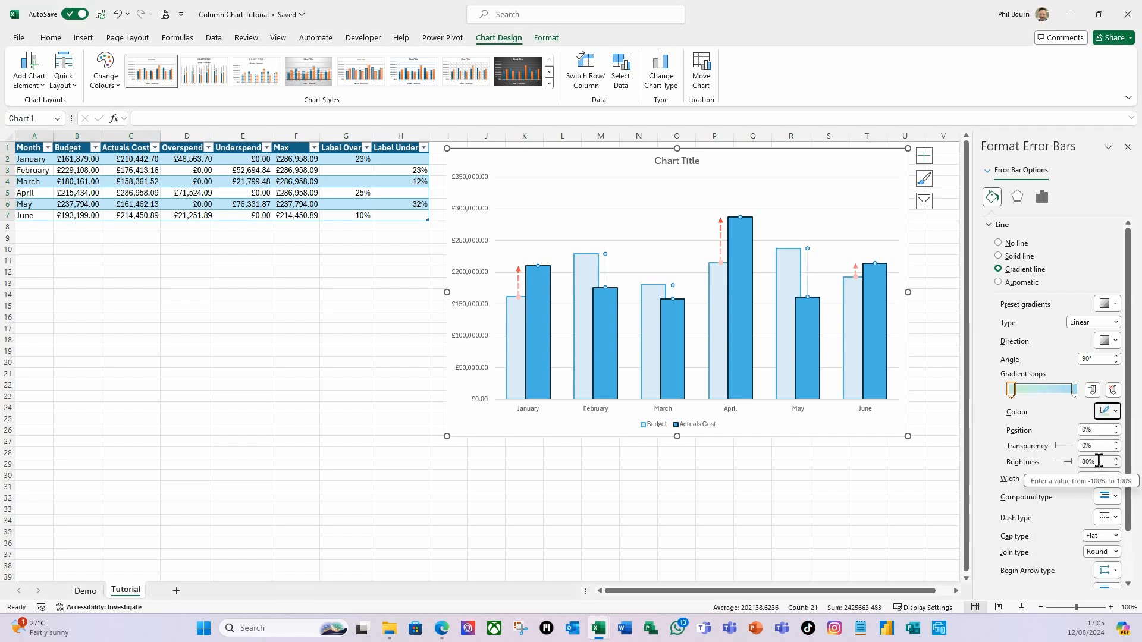
{"action": "left_click", "coordinate": [1075, 395]}
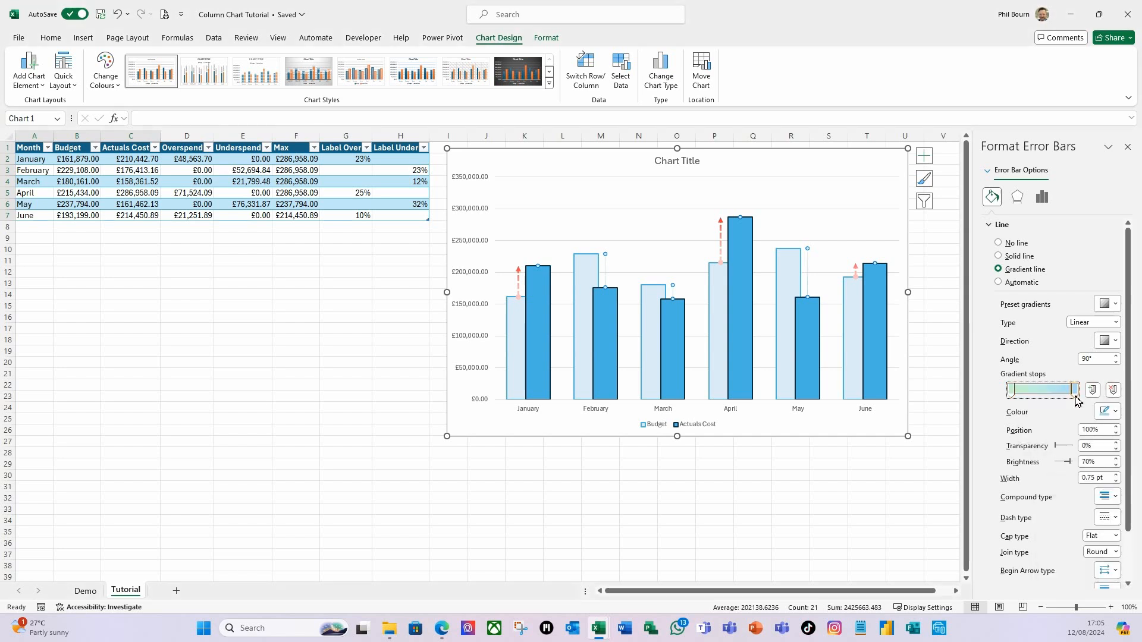
{"action": "left_click", "coordinate": [1108, 411]}
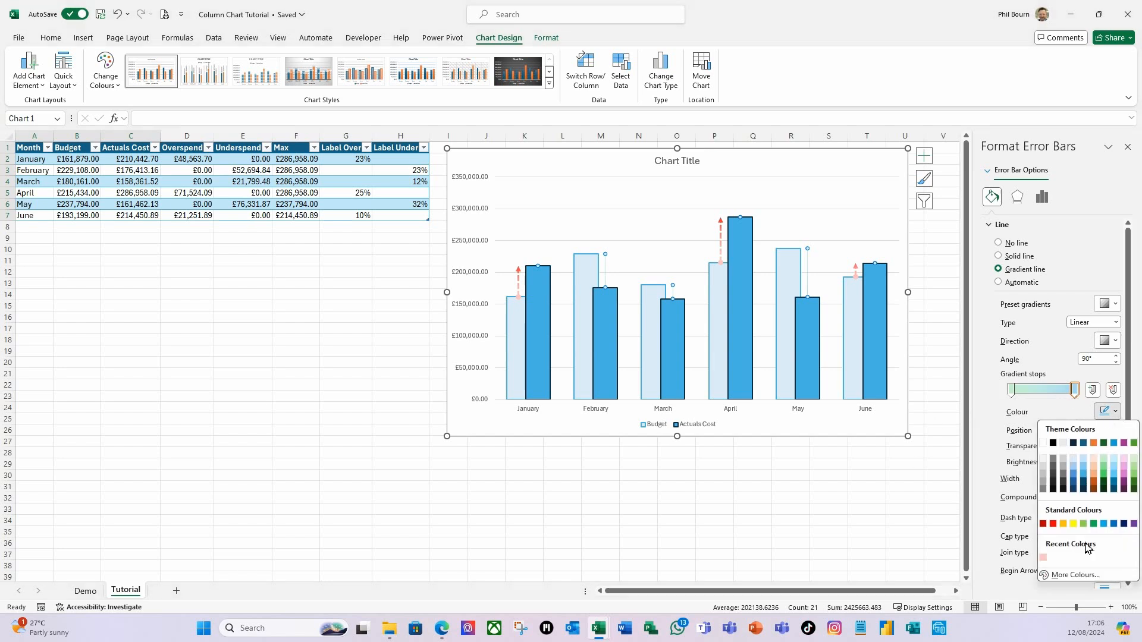
{"action": "left_click", "coordinate": [1093, 524]}
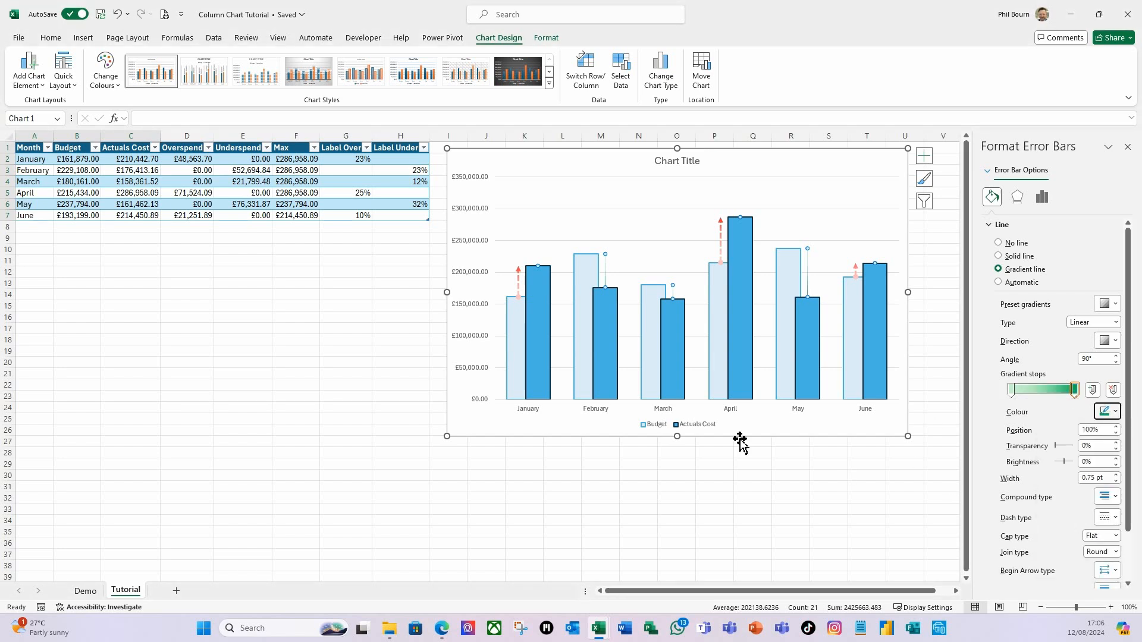
Set the line width of the Actuals Cost error bars to 2.5 pt.
{"action": "left_click", "coordinate": [1115, 475]}
{"action": "left_click", "coordinate": [1115, 475]}
{"action": "left_click", "coordinate": [1115, 475]}
{"action": "left_click", "coordinate": [1116, 474]}
{"action": "left_click", "coordinate": [1115, 474]}
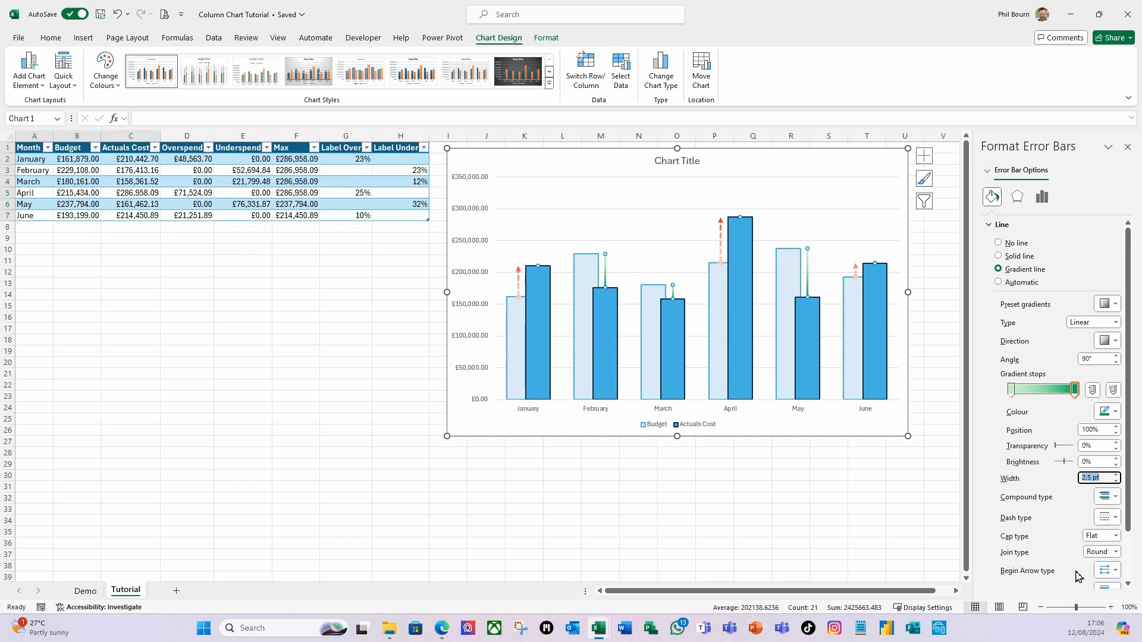
Give the Actuals Cost error bars an Arrow begin arrow type, an oval end arrow type and a dashed line.
{"action": "scroll", "coordinate": [1070, 553], "scroll_direction": "down", "scroll_amount": 1}
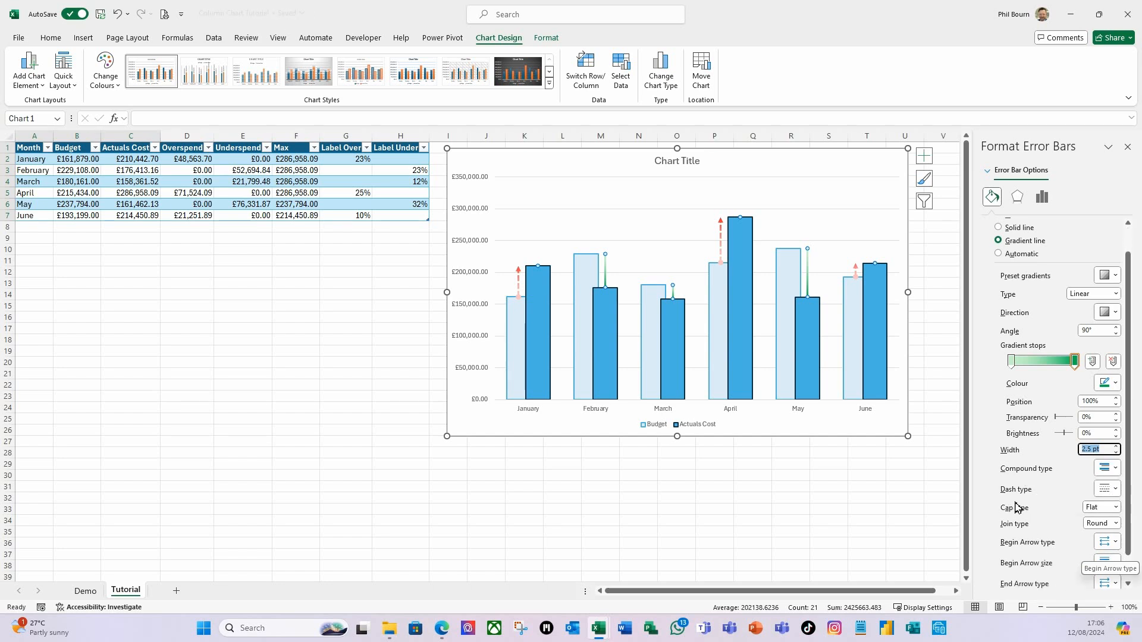
{"action": "scroll", "coordinate": [1053, 546], "scroll_direction": "down", "scroll_amount": 1}
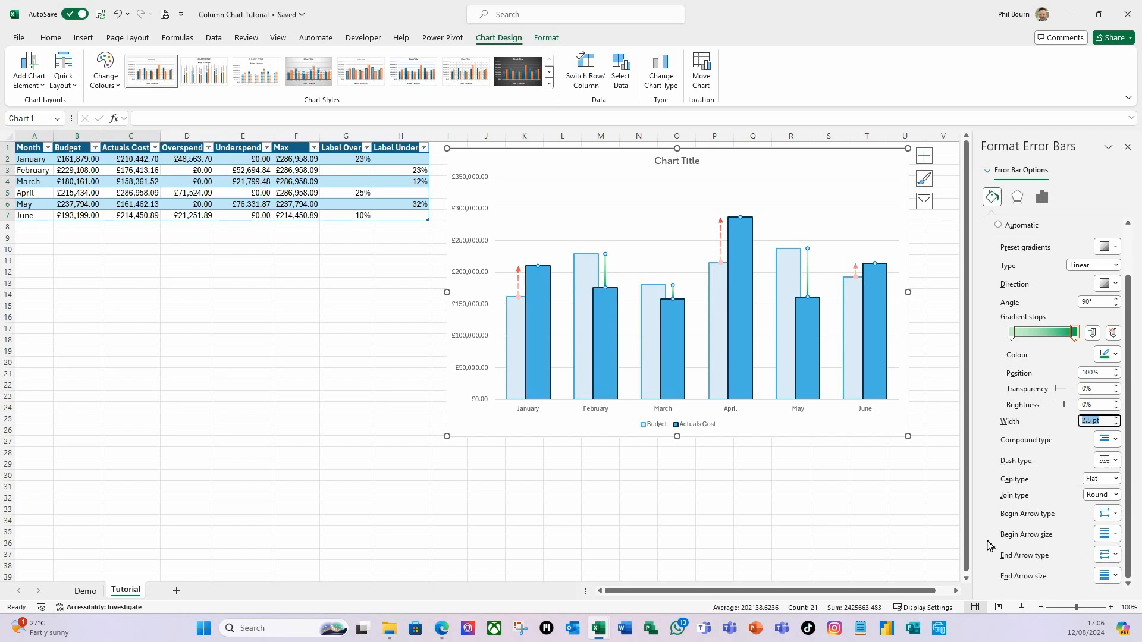
{"action": "left_click", "coordinate": [1115, 514]}
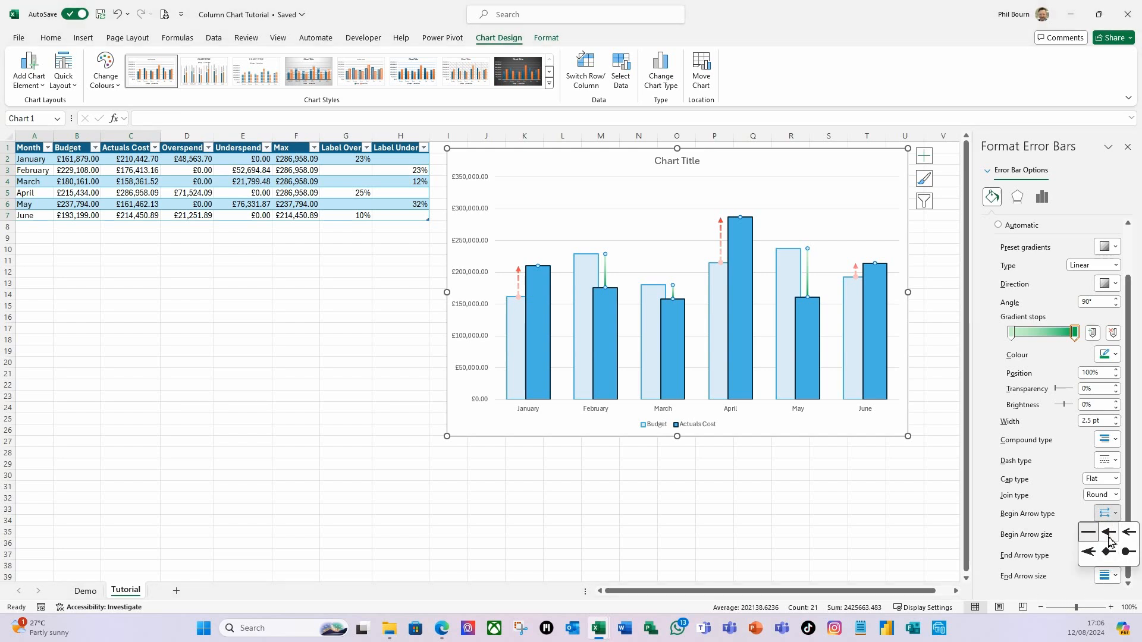
{"action": "left_click", "coordinate": [1109, 533]}
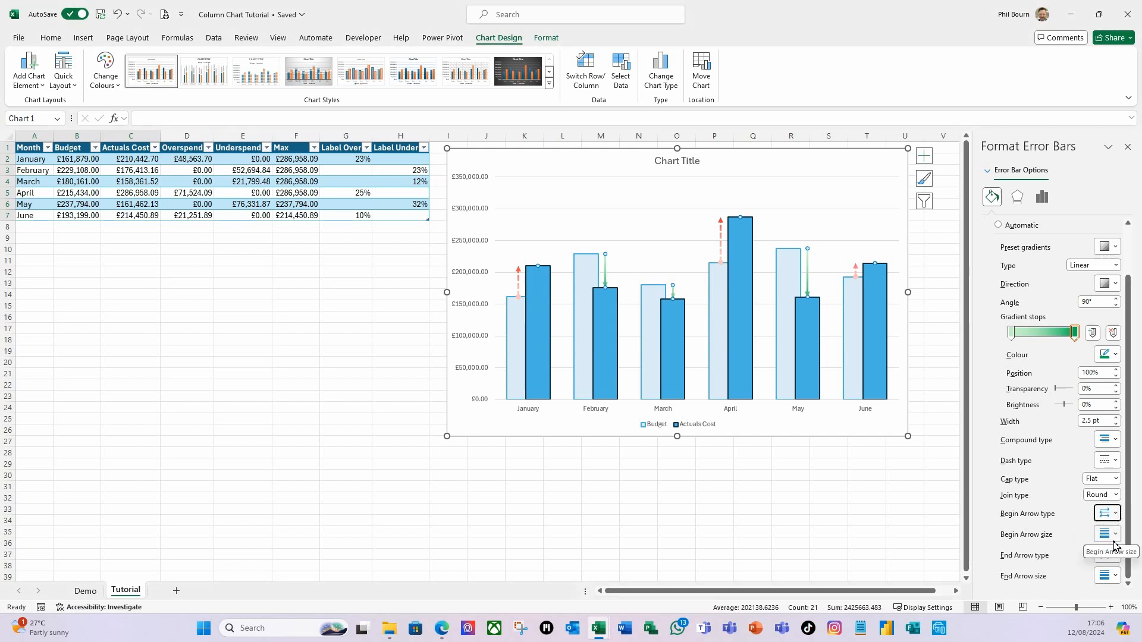
{"action": "left_click", "coordinate": [1115, 558]}
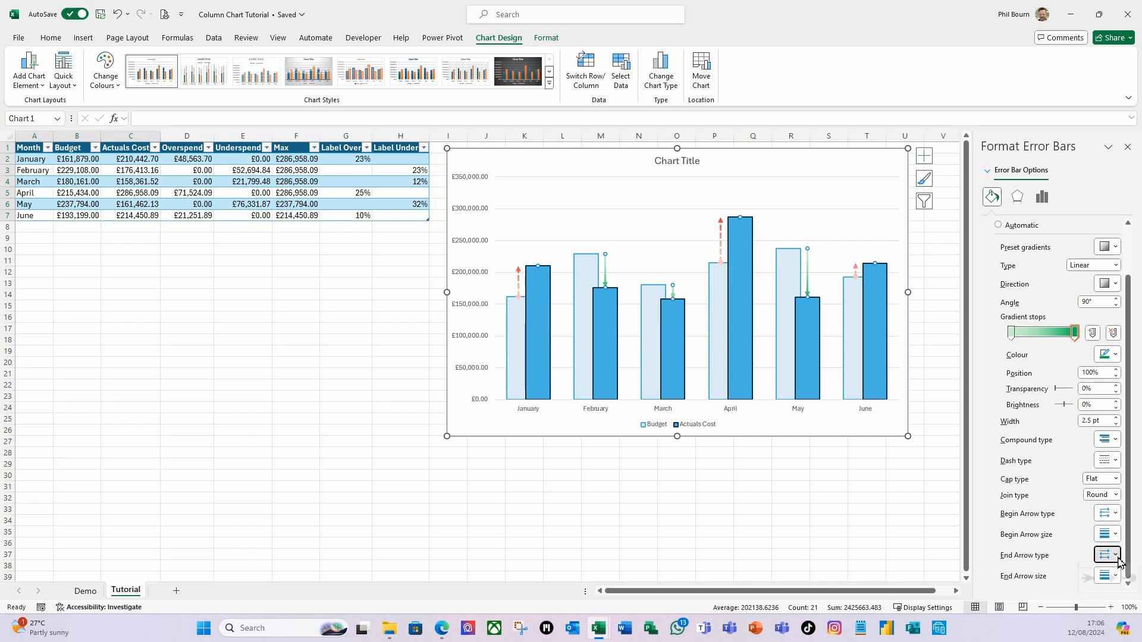
{"action": "left_click", "coordinate": [1130, 598]}
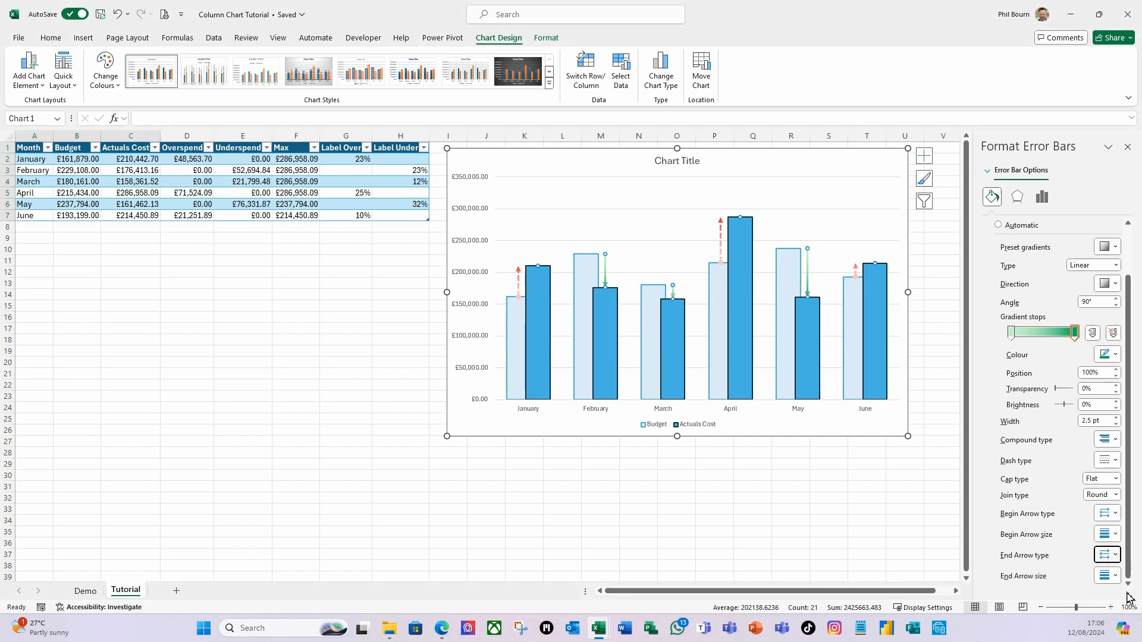
{"action": "left_click", "coordinate": [1104, 460]}
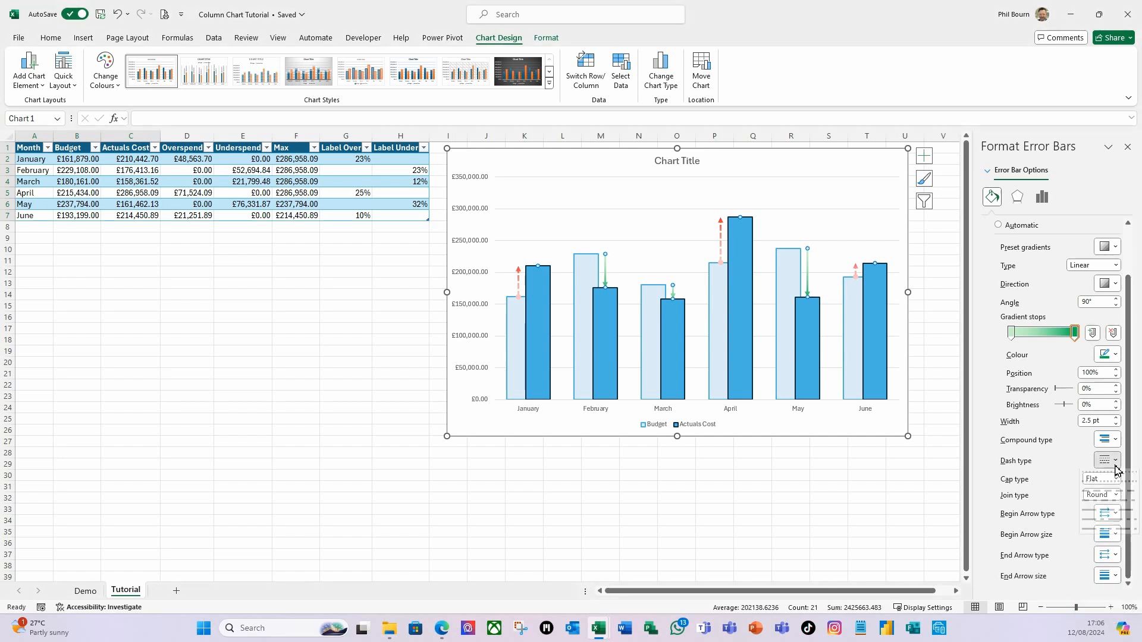
{"action": "left_click", "coordinate": [1084, 493]}
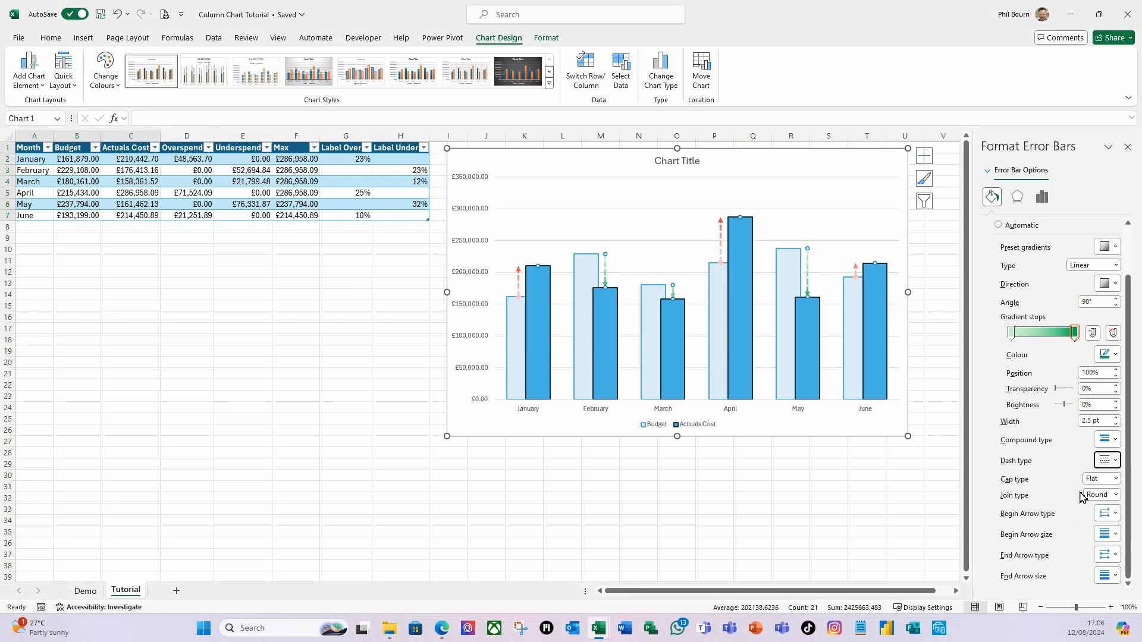
{"action": "left_click", "coordinate": [854, 170]}
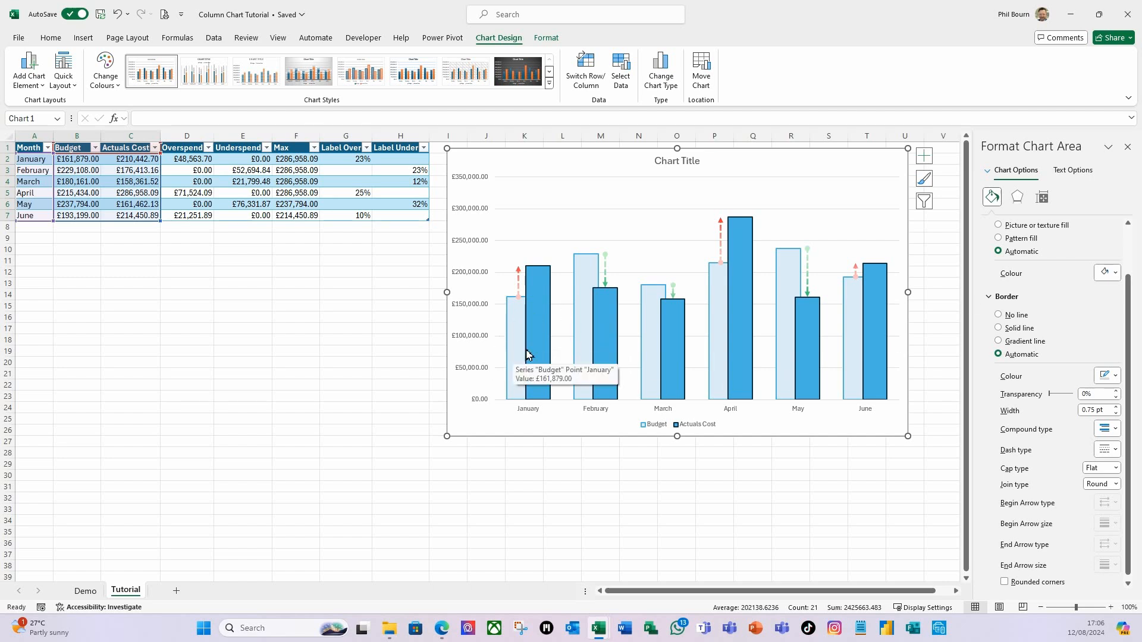
Try adding data labels to the Budget series.
{"action": "left_click", "coordinate": [989, 172]}
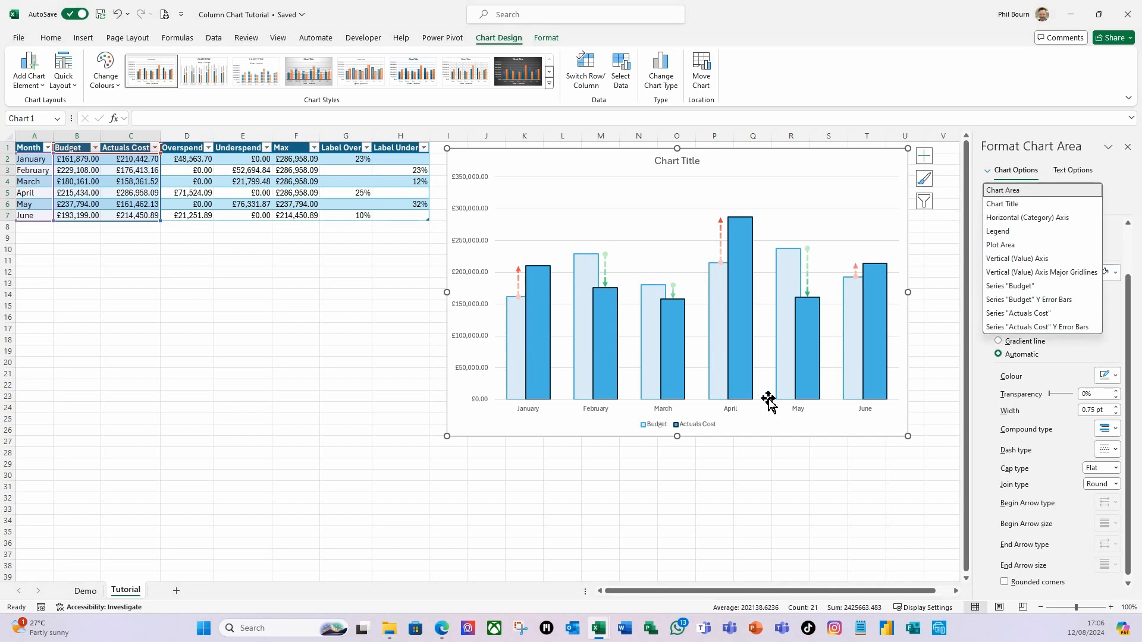
{"action": "left_click", "coordinate": [1009, 286]}
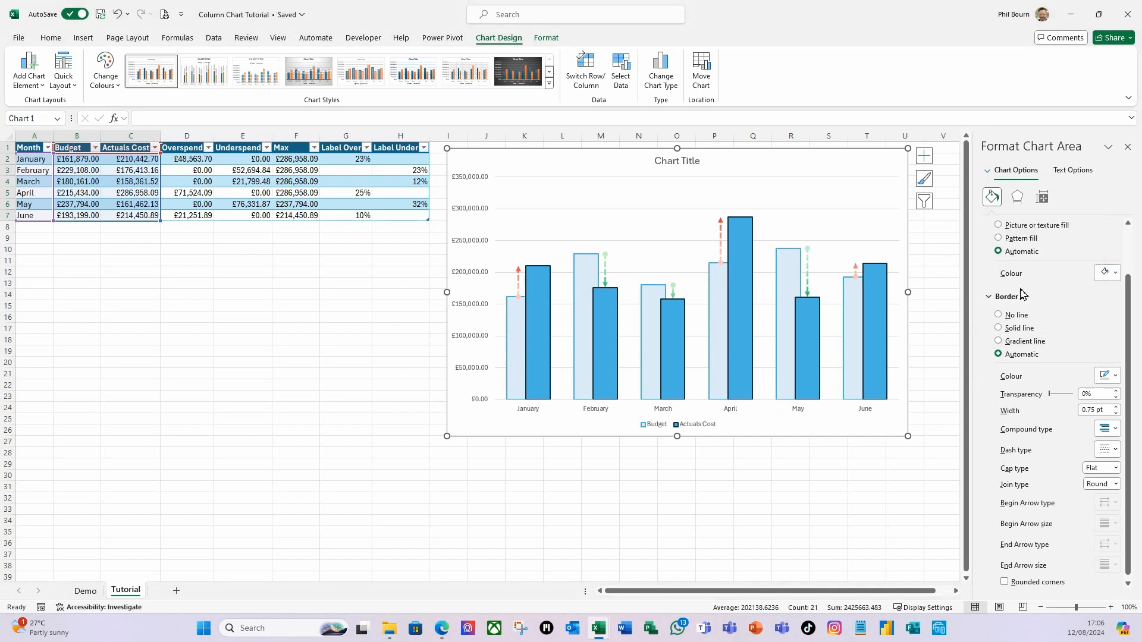
{"action": "left_click", "coordinate": [927, 163]}
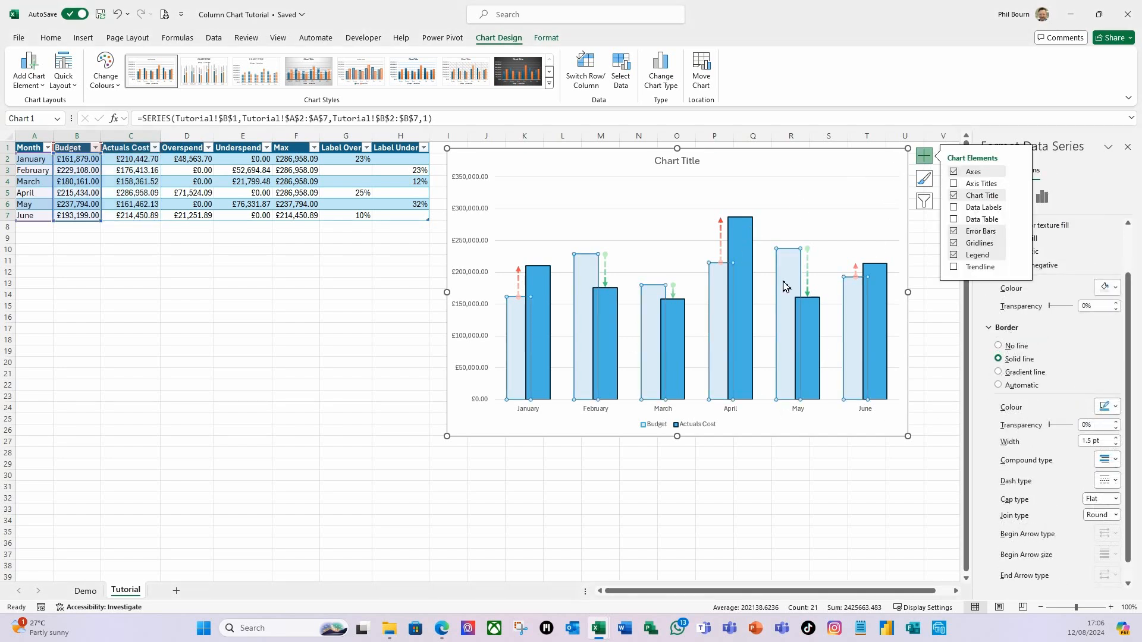
{"action": "left_click", "coordinate": [954, 209]}
{"action": "left_click", "coordinate": [927, 159]}
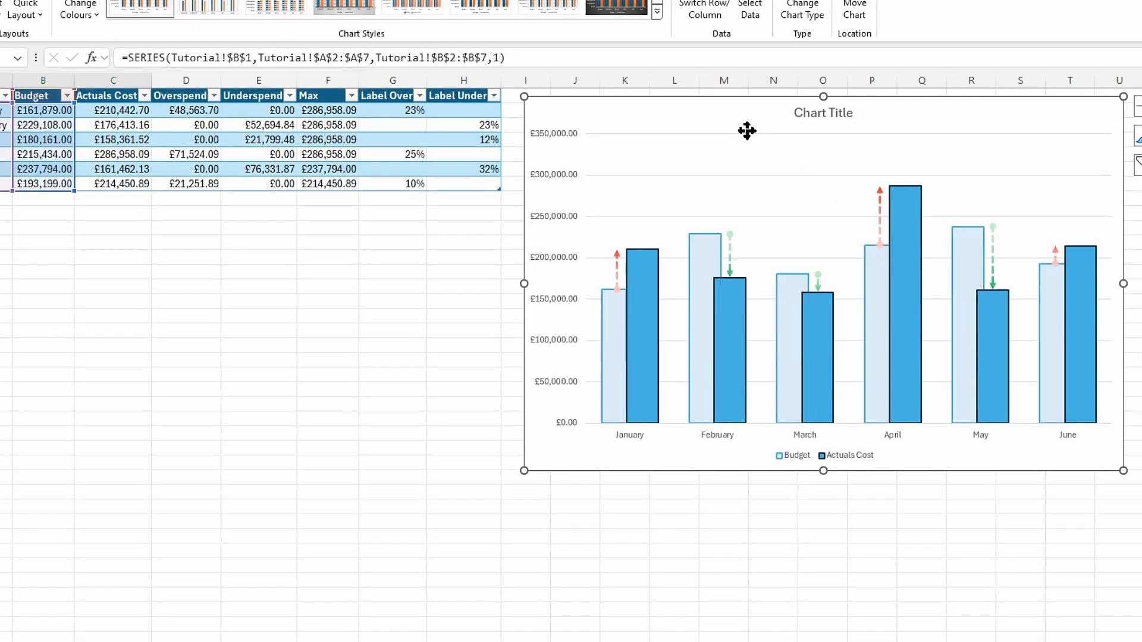
Add a chart data series named Over that takes its values from the Max column, F2:F7.
{"action": "right_click", "coordinate": [665, 158]}
{"action": "left_click", "coordinate": [801, 372]}
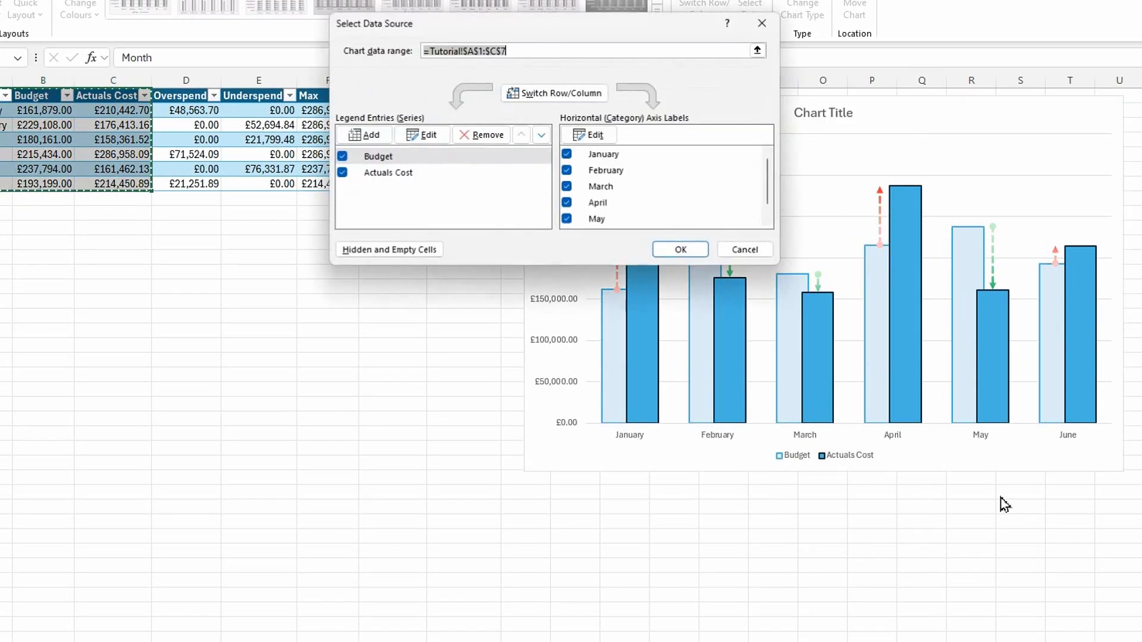
{"action": "left_click", "coordinate": [370, 138]}
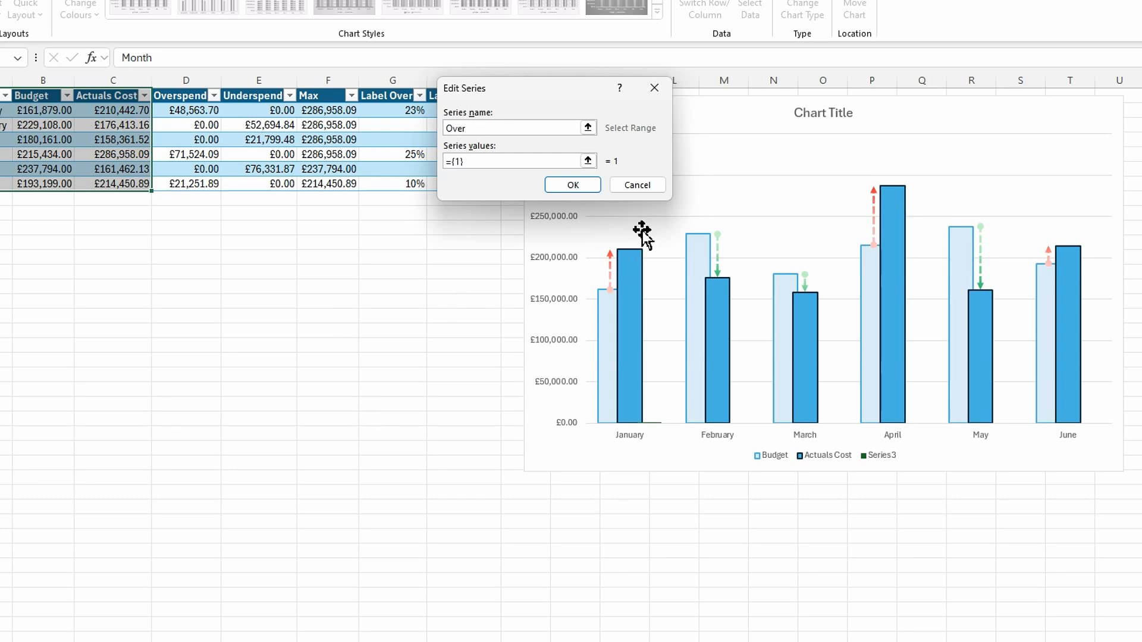
{"action": "left_click", "coordinate": [587, 160]}
{"action": "left_click_drag", "start_coordinate": [330, 109], "coordinate": [331, 184]}
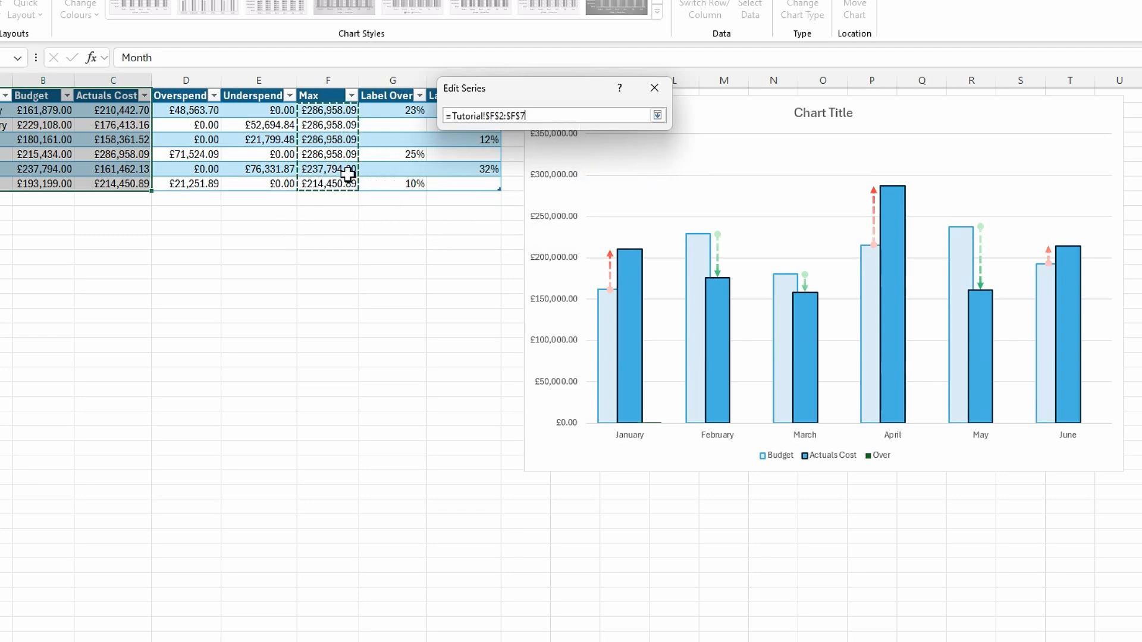
{"action": "key", "text": "Return"}
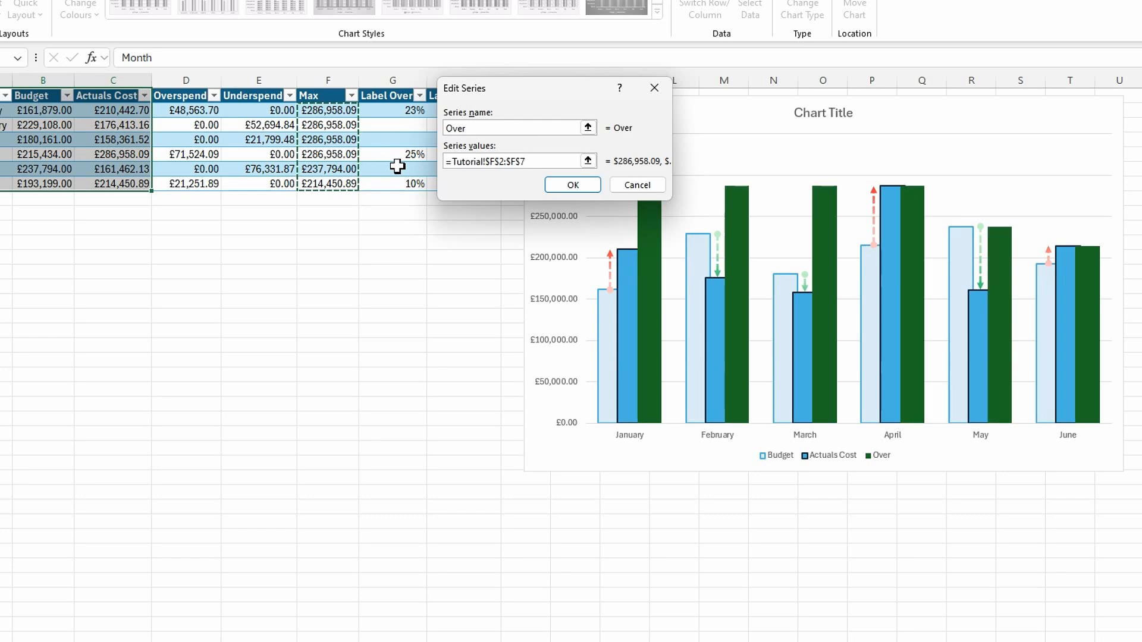
{"action": "left_click", "coordinate": [583, 188]}
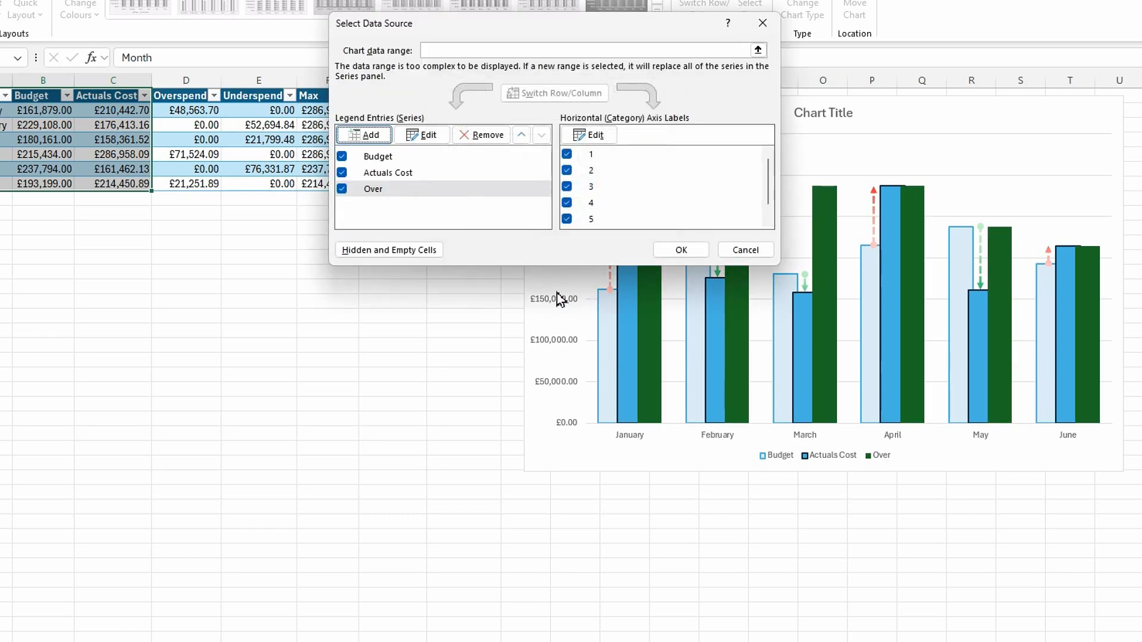
Add a chart data series named Under that takes its values from the Max column, F2:F7.
{"action": "left_click", "coordinate": [381, 138]}
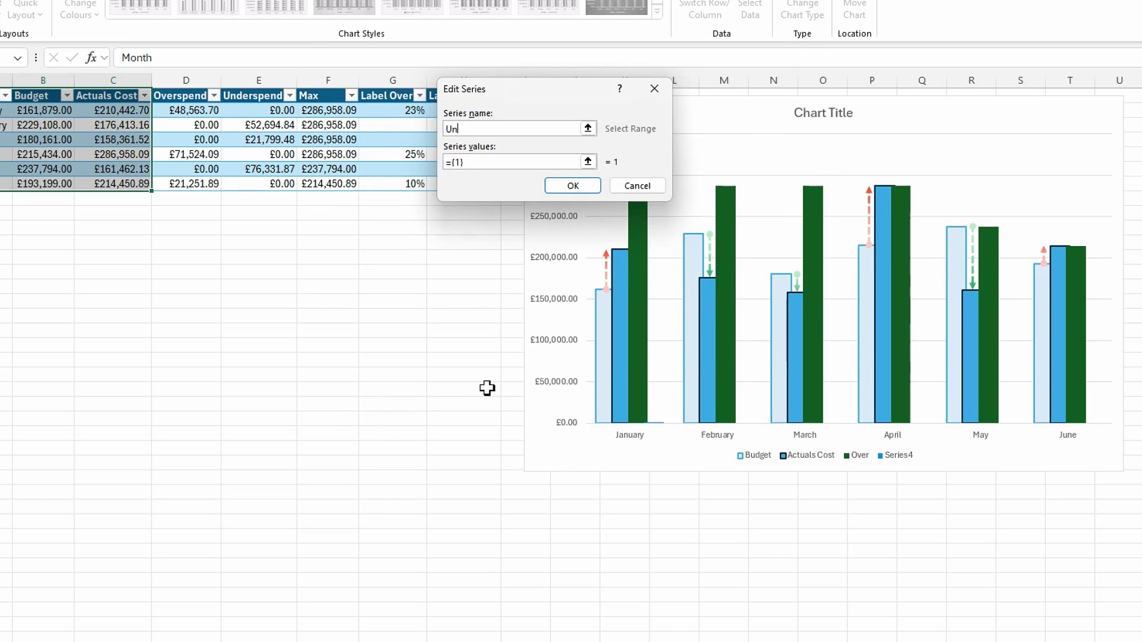
{"action": "left_click", "coordinate": [588, 161]}
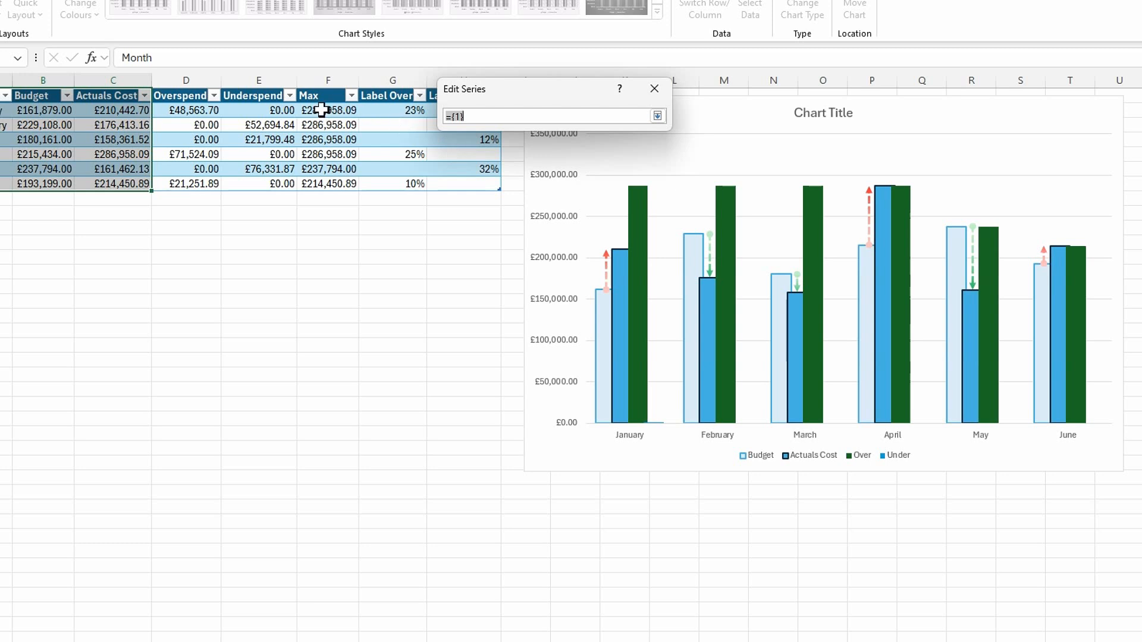
{"action": "left_click_drag", "start_coordinate": [321, 110], "coordinate": [348, 179]}
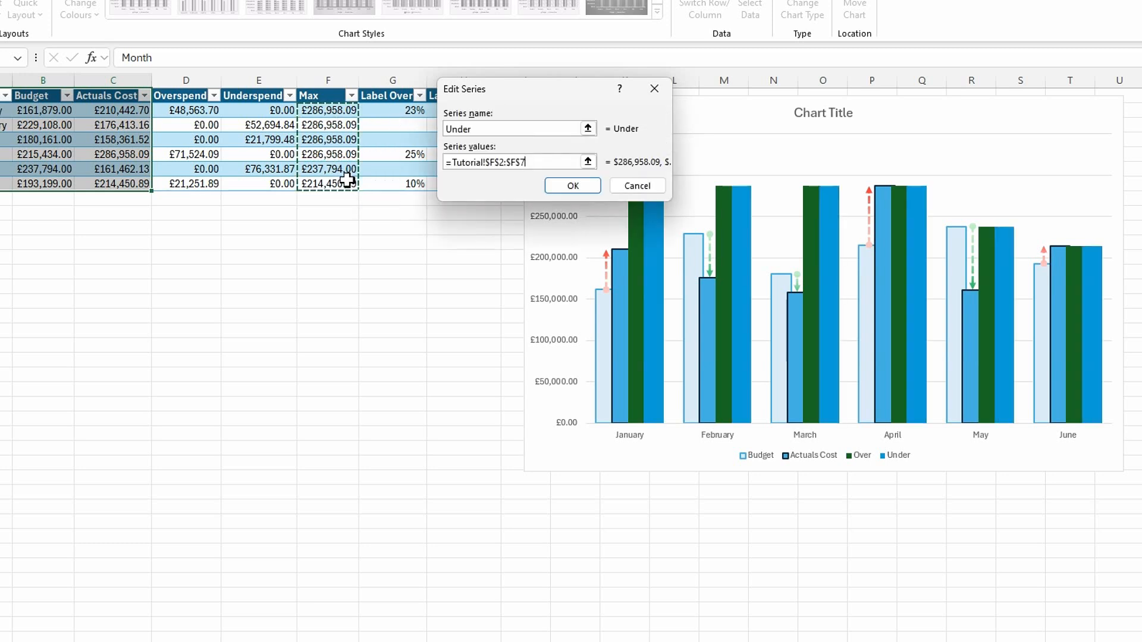
{"action": "left_click", "coordinate": [580, 187]}
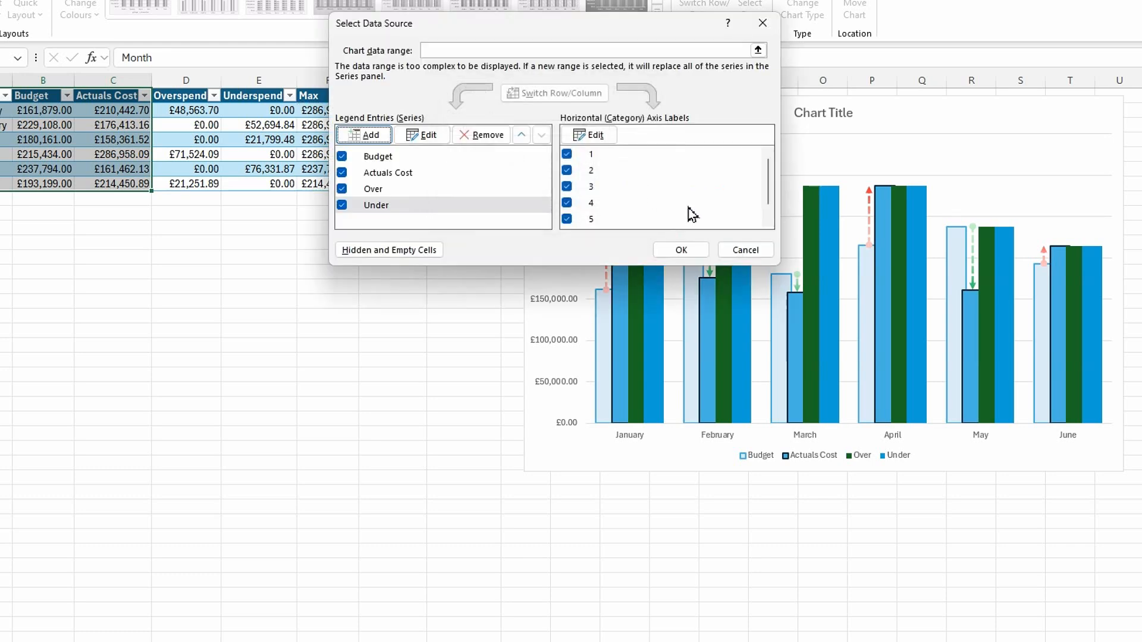
Move the Over series ahead of Budget in the chart's series order and apply the data source changes.
{"action": "left_click", "coordinate": [378, 189]}
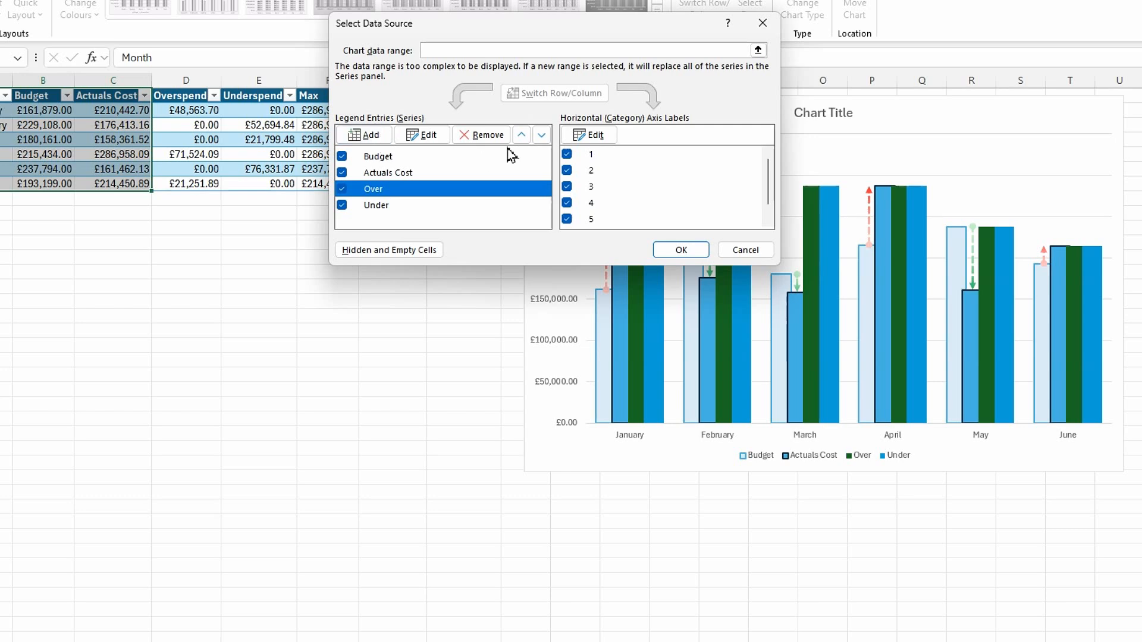
{"action": "left_click", "coordinate": [521, 136]}
{"action": "left_click", "coordinate": [521, 135]}
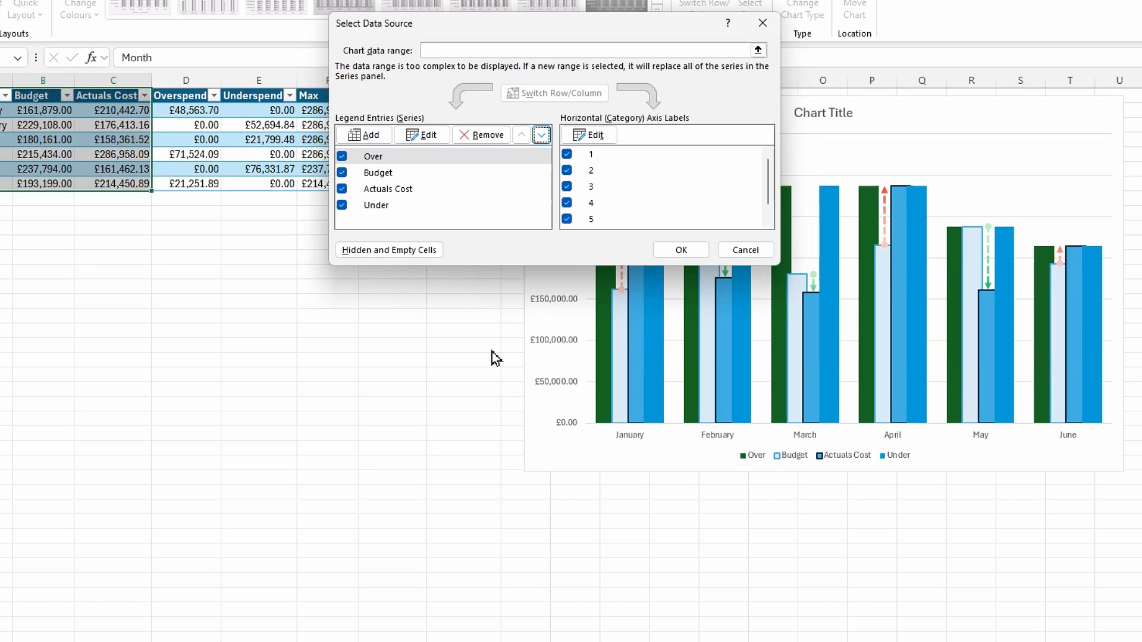
{"action": "left_click", "coordinate": [677, 249]}
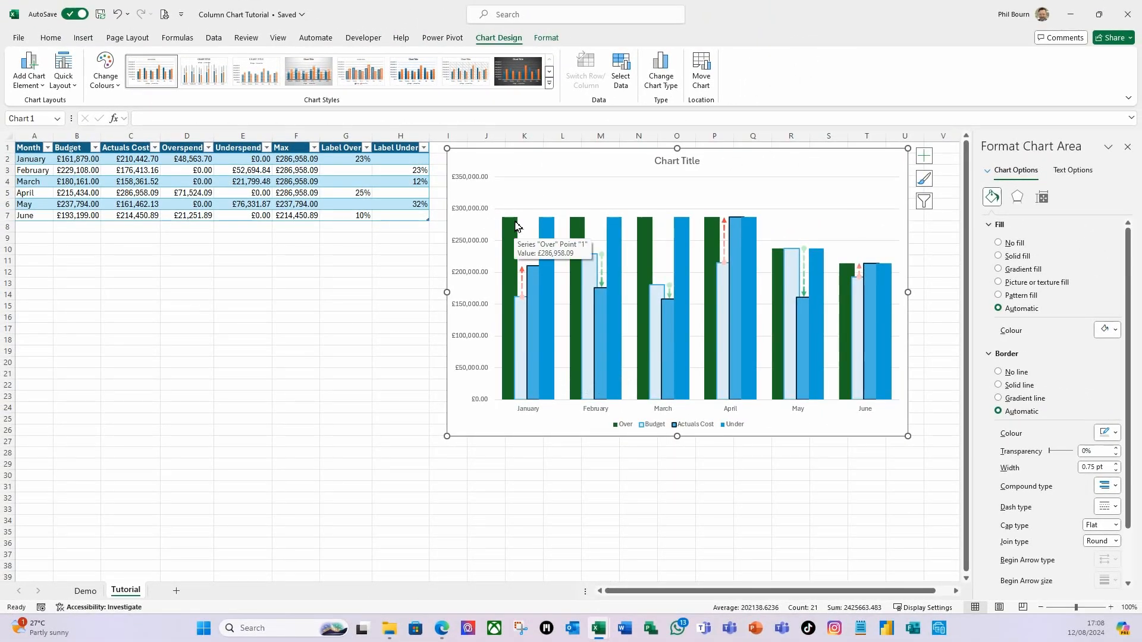
Plot the Over series on the secondary axis and give it no fill and no border line.
{"action": "left_click", "coordinate": [989, 171]}
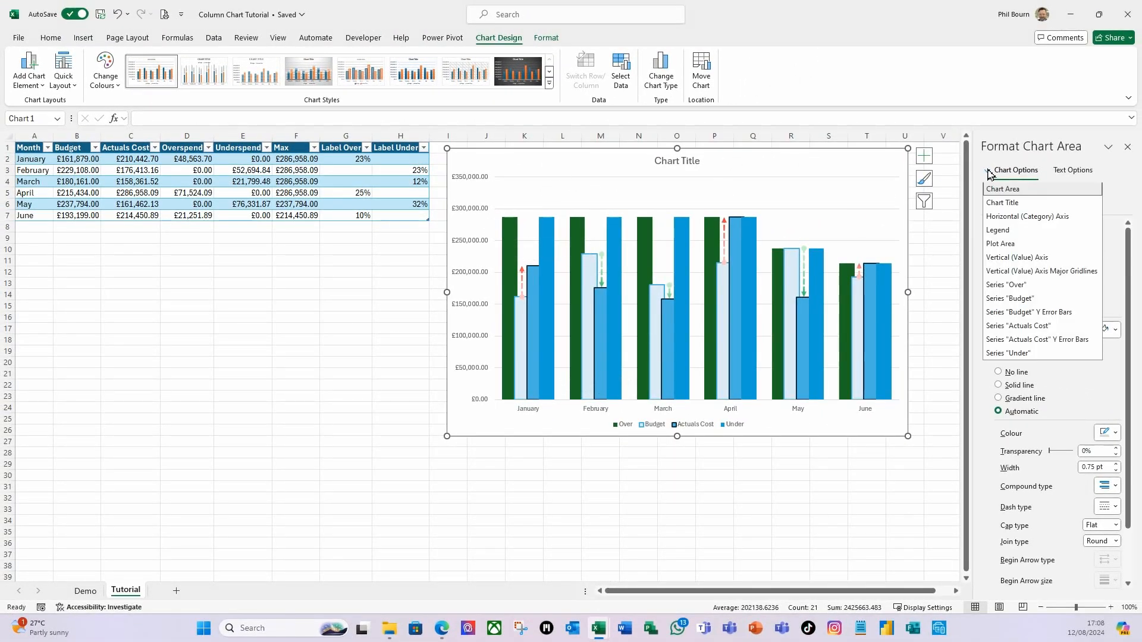
{"action": "left_click", "coordinate": [1004, 287]}
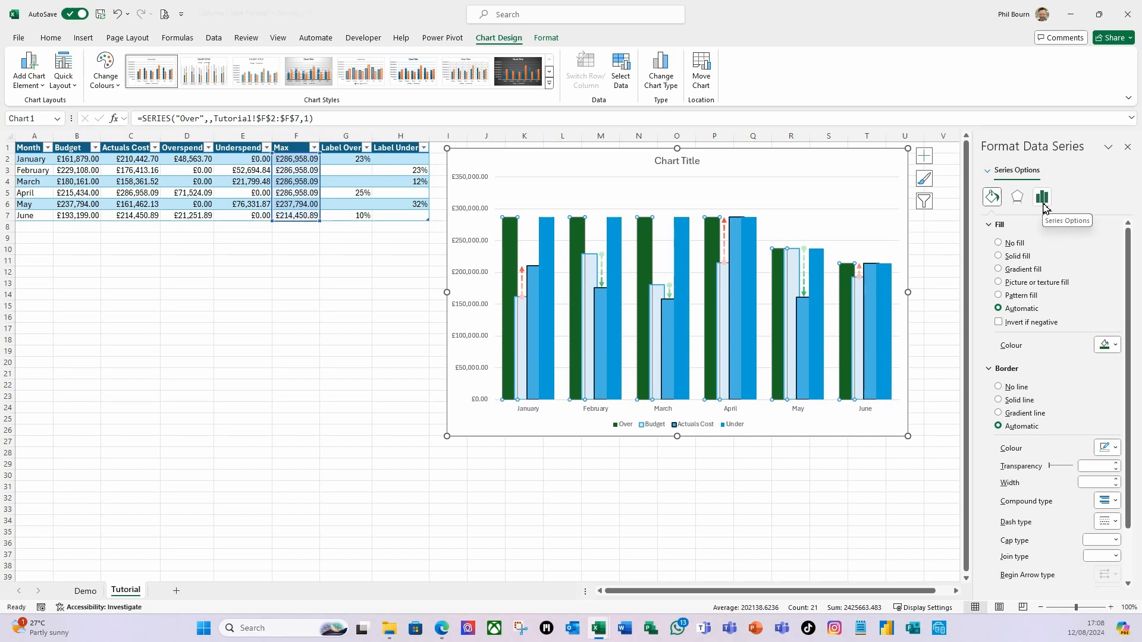
{"action": "left_click", "coordinate": [1042, 197]}
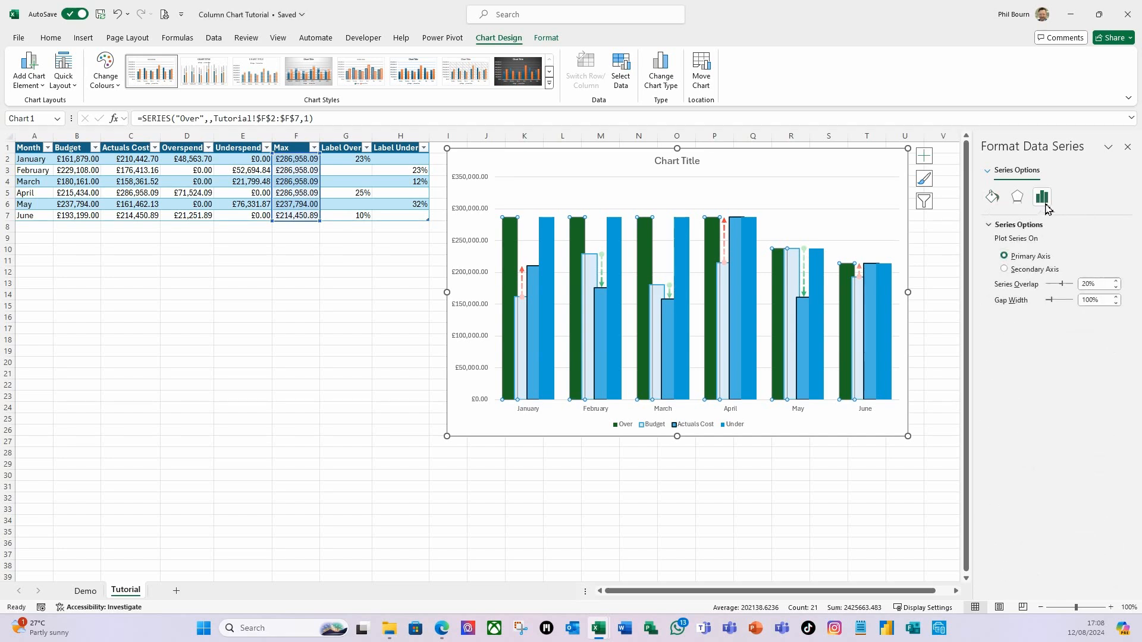
{"action": "left_click", "coordinate": [1006, 272]}
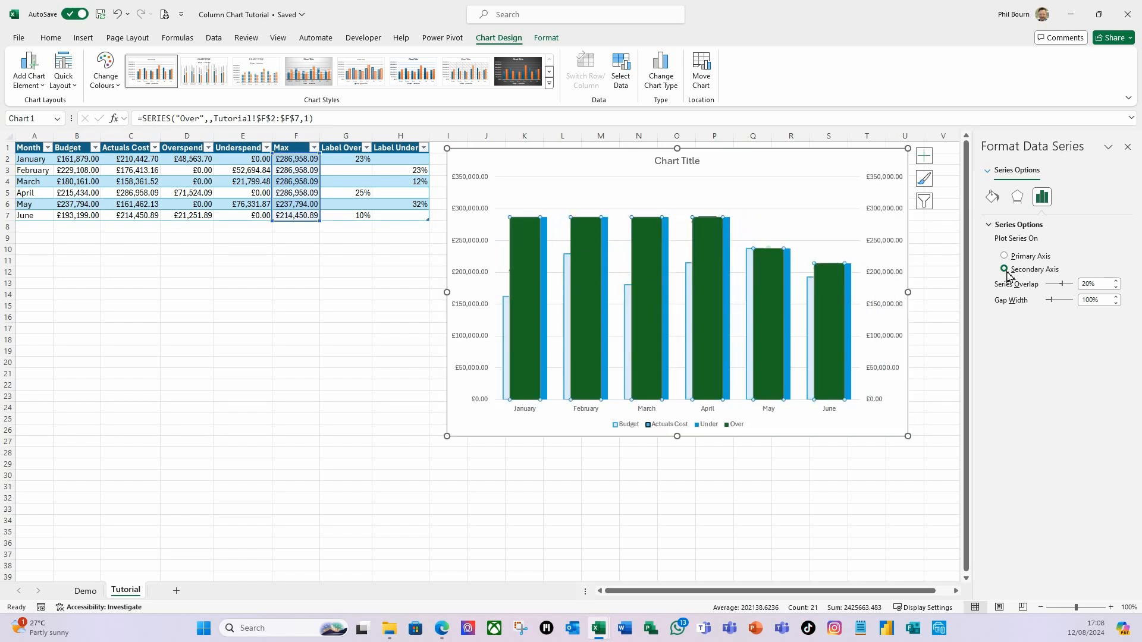
{"action": "left_click", "coordinate": [992, 197]}
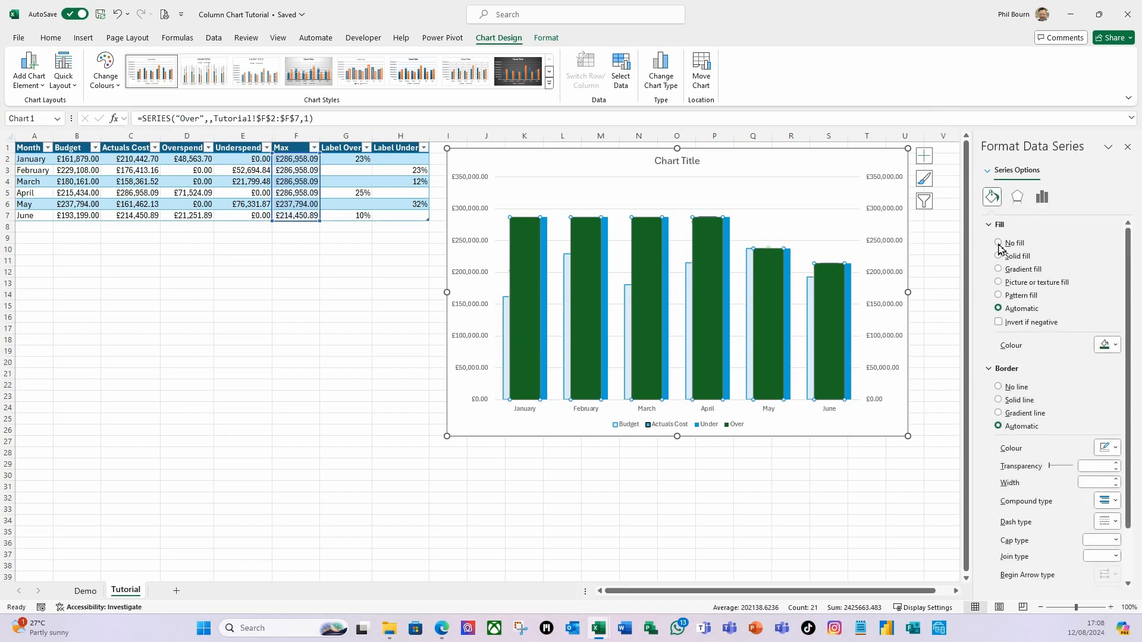
{"action": "left_click", "coordinate": [998, 243]}
{"action": "left_click", "coordinate": [997, 362]}
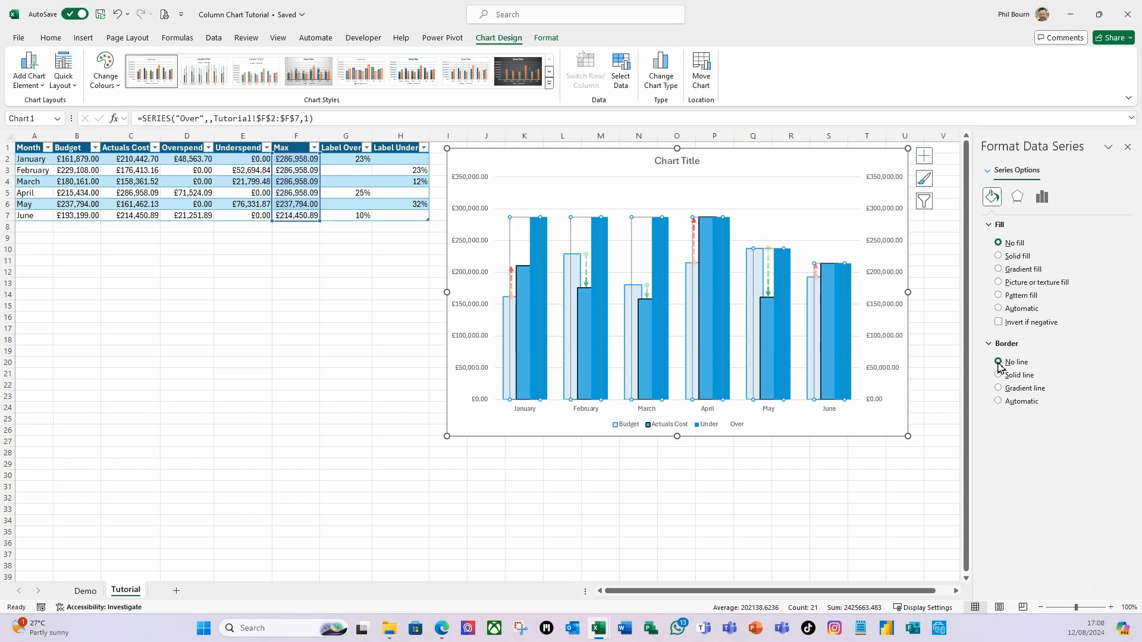
Plot the Under series on the secondary axis and give it no fill and no border line.
{"action": "left_click", "coordinate": [989, 172]}
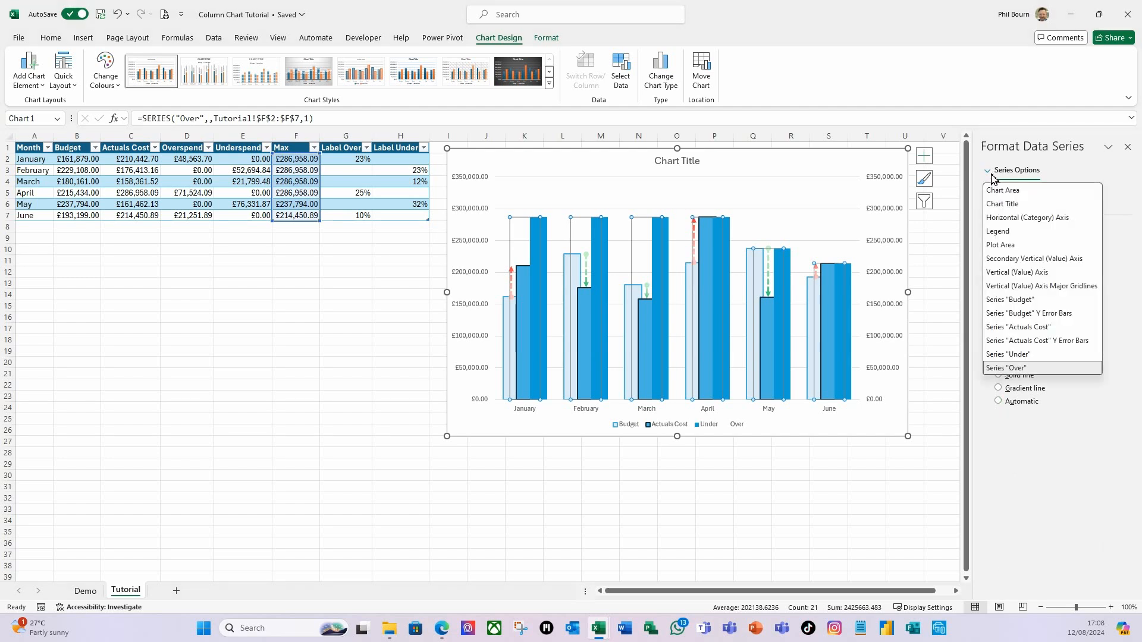
{"action": "left_click", "coordinate": [1035, 355]}
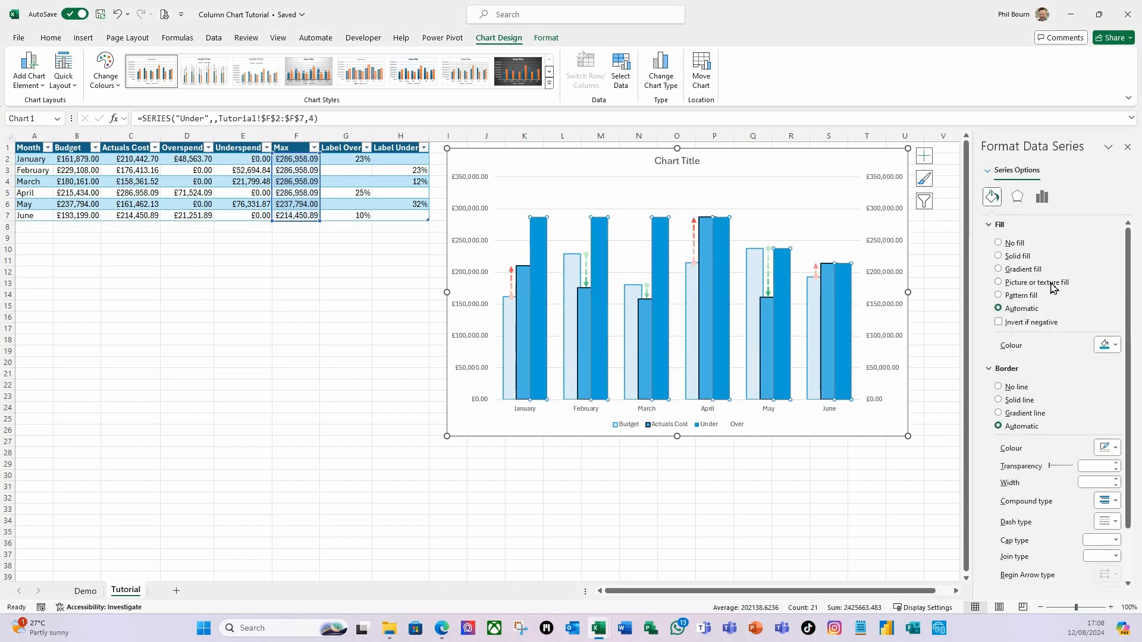
{"action": "left_click", "coordinate": [1046, 201]}
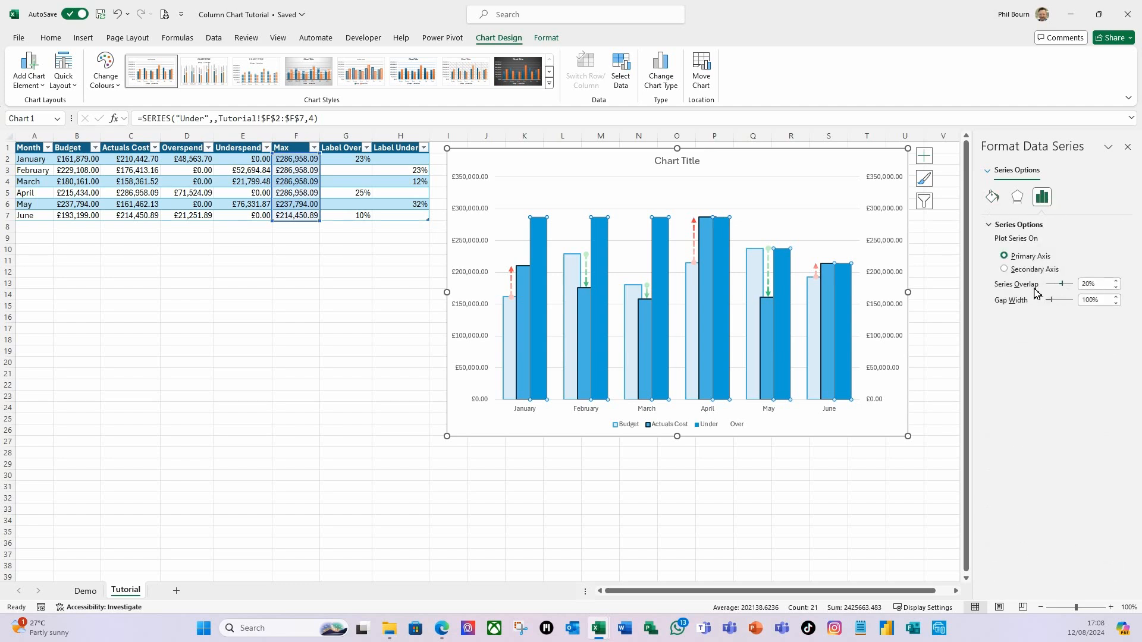
{"action": "left_click", "coordinate": [1005, 270]}
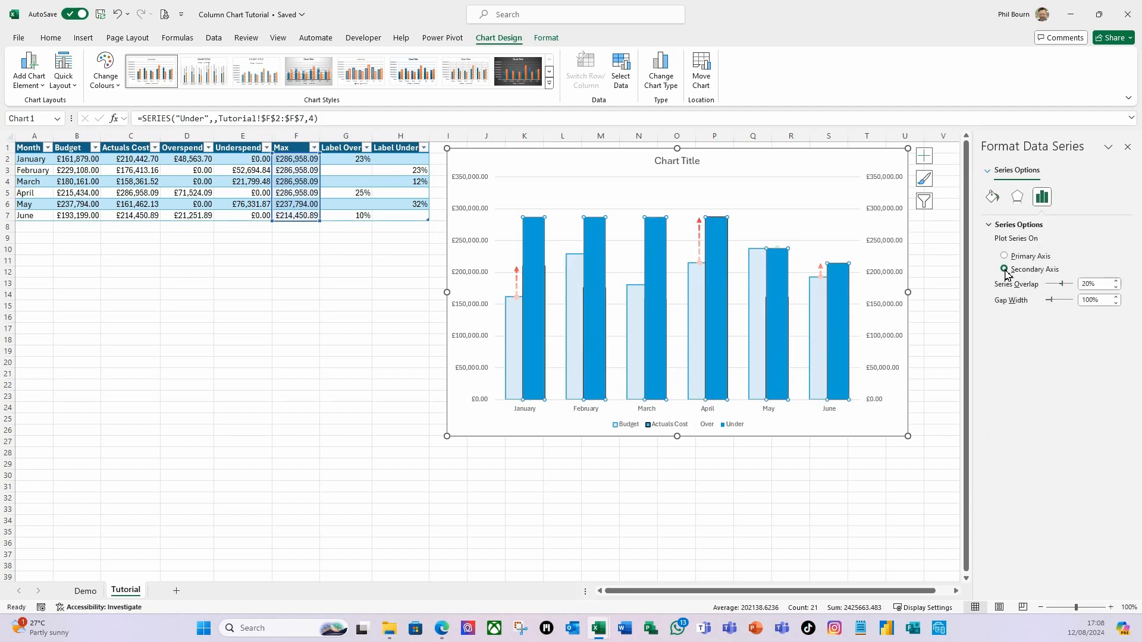
{"action": "left_click", "coordinate": [993, 198]}
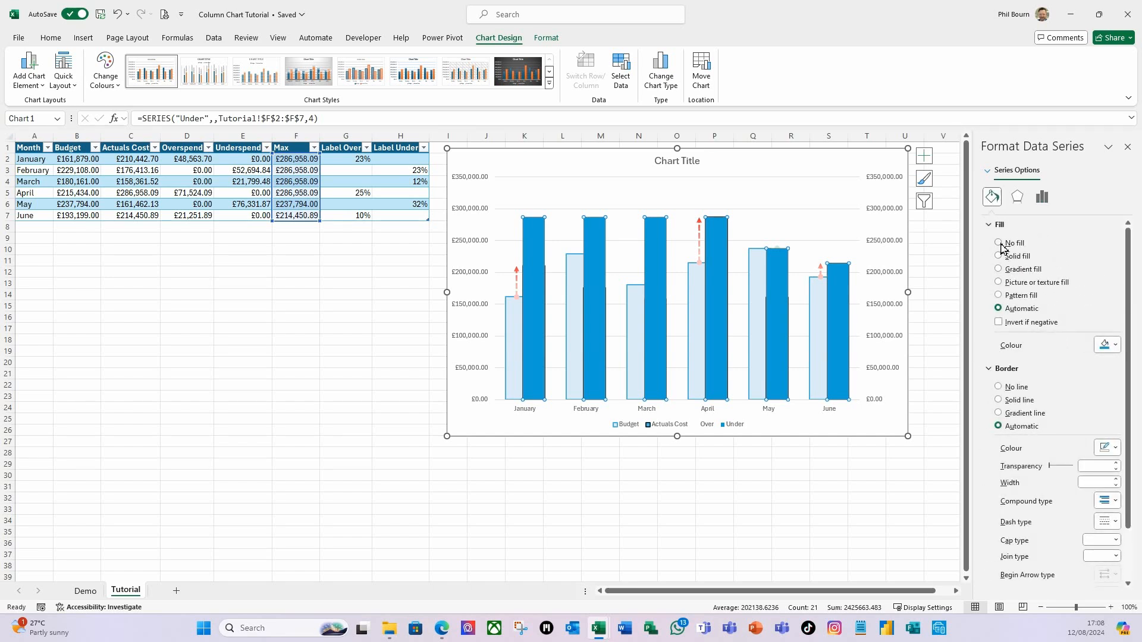
{"action": "left_click", "coordinate": [999, 243]}
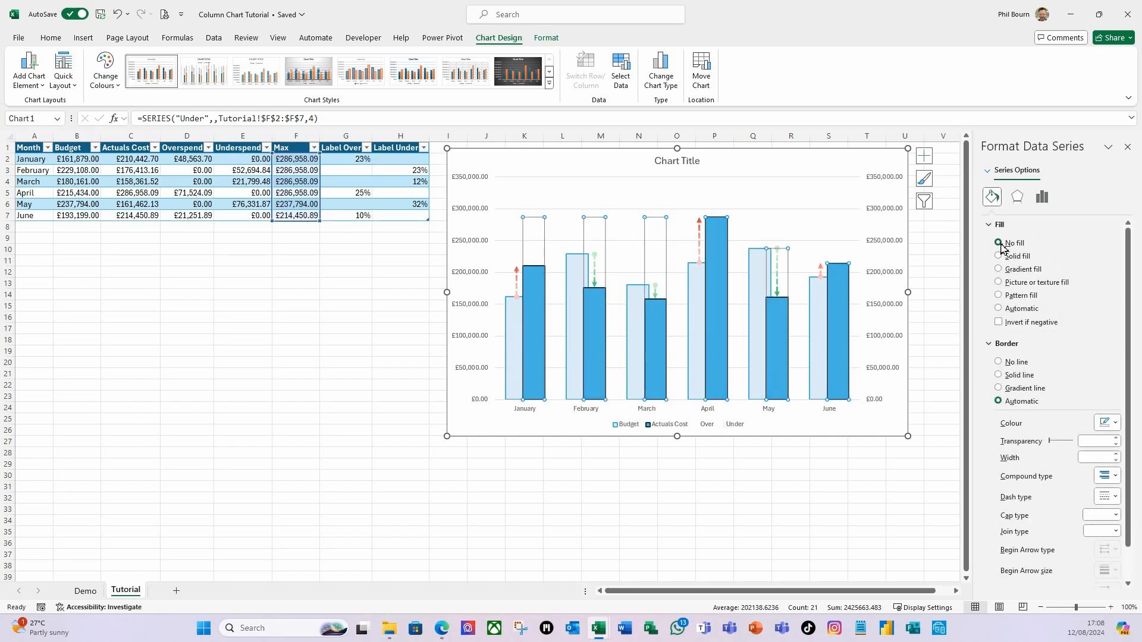
{"action": "left_click", "coordinate": [999, 363]}
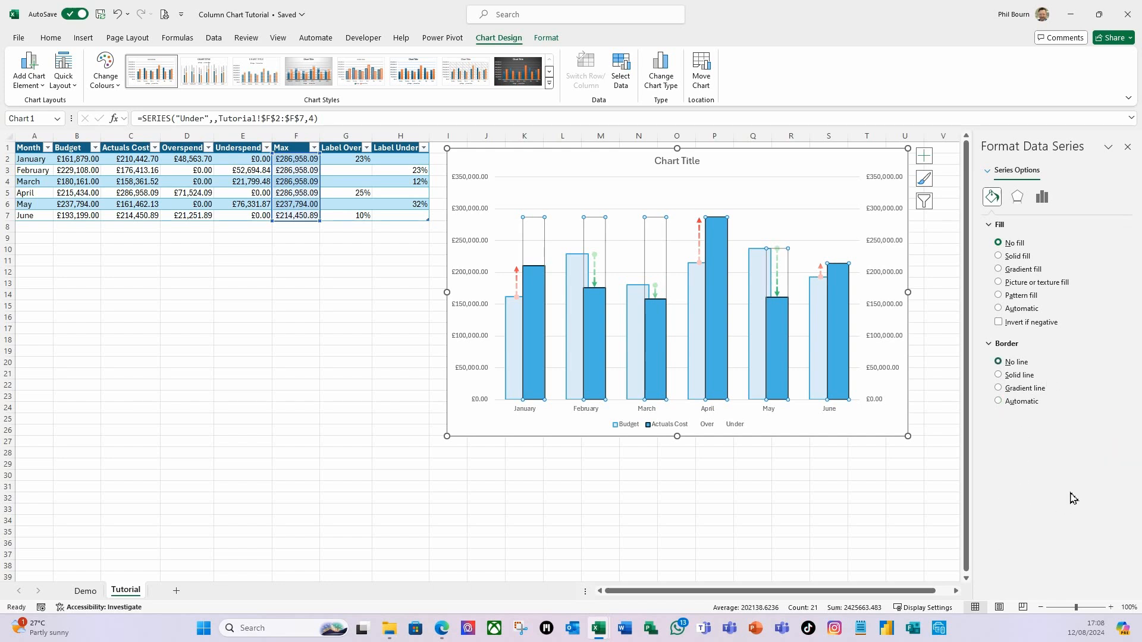
Select the Over series for formatting.
{"action": "left_click", "coordinate": [988, 171]}
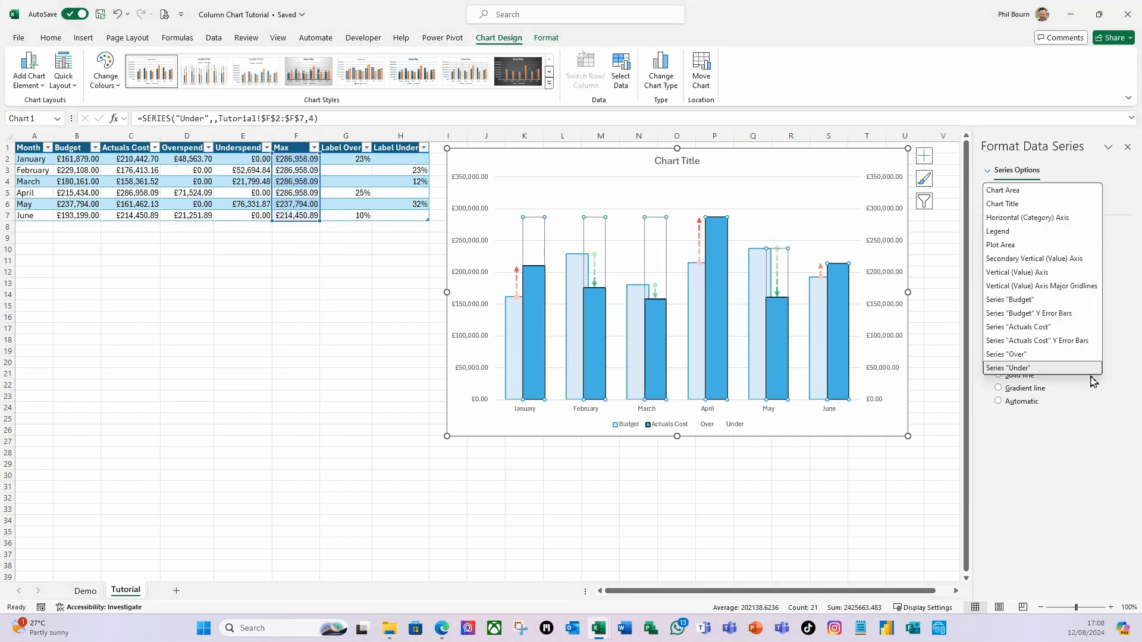
{"action": "left_click", "coordinate": [1014, 354]}
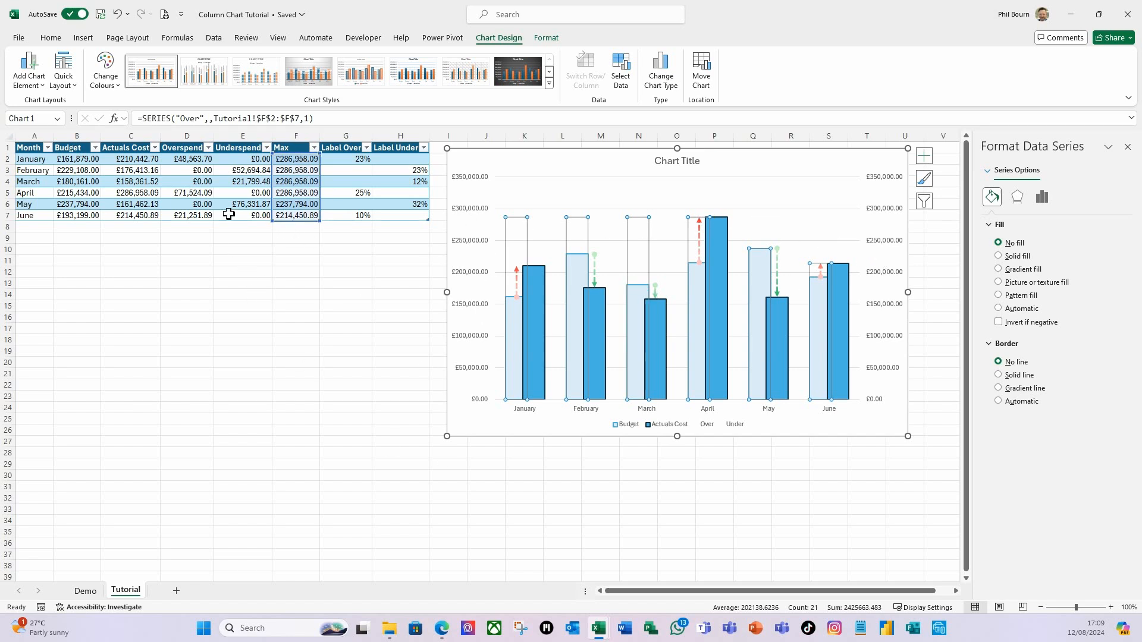
Correct the Max column formula in F2 to =MAX(B2:C2).
{"action": "left_click", "coordinate": [292, 159]}
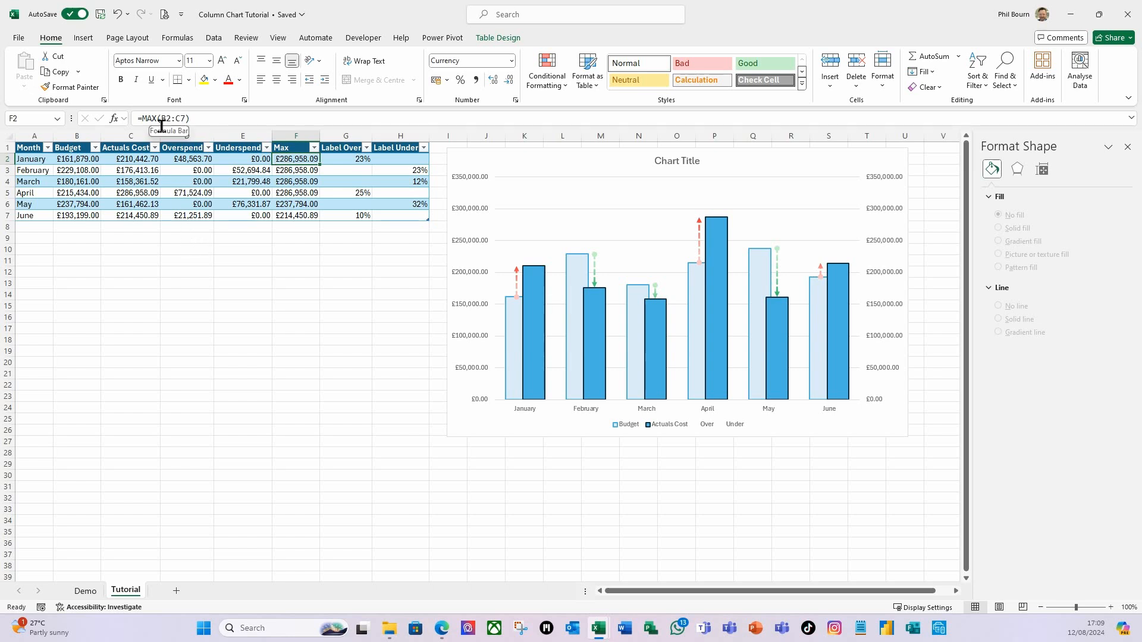
{"action": "left_click", "coordinate": [187, 120]}
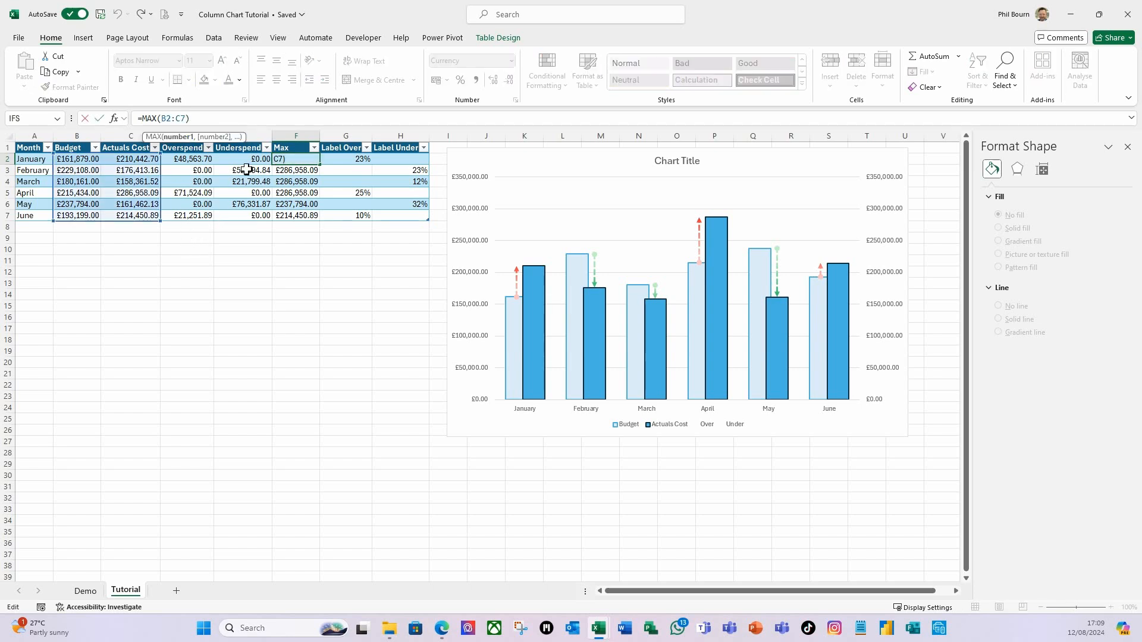
{"action": "key", "text": "BackSpace"}
{"action": "type", "text": "2"}
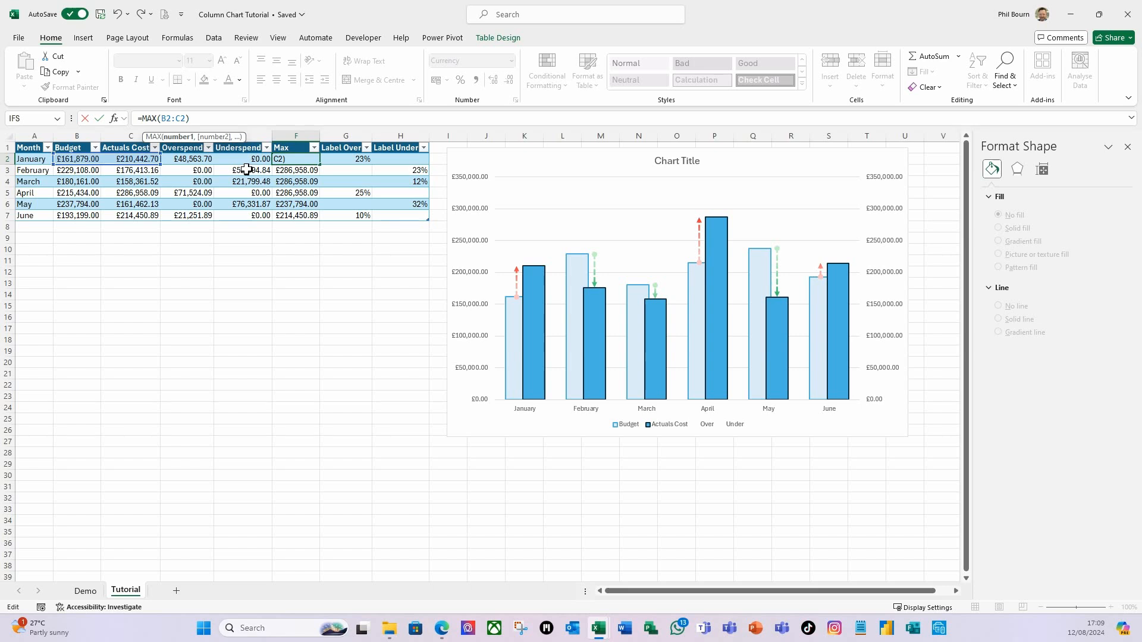
{"action": "key", "text": "Return"}
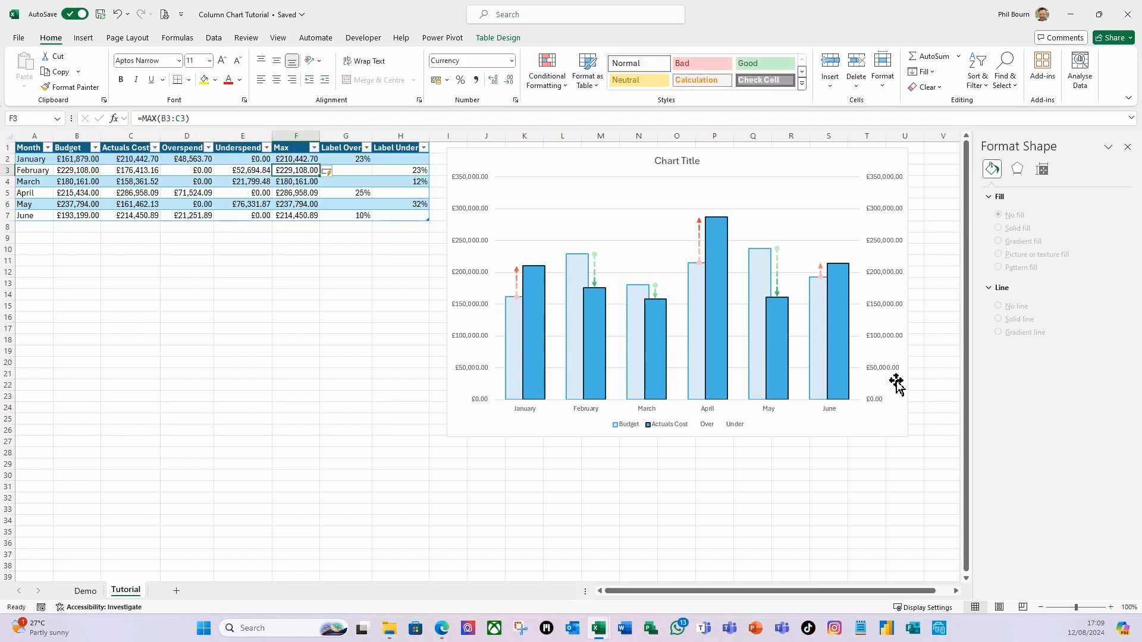
Add data labels to the Over series of the chart.
{"action": "left_click", "coordinate": [812, 168]}
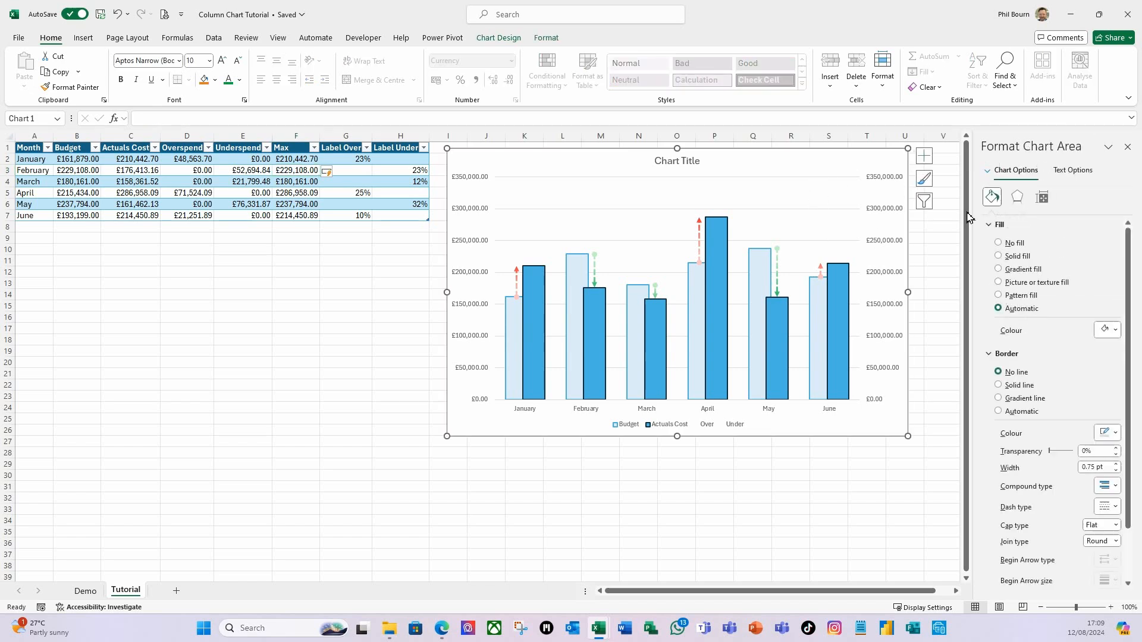
{"action": "left_click", "coordinate": [992, 176]}
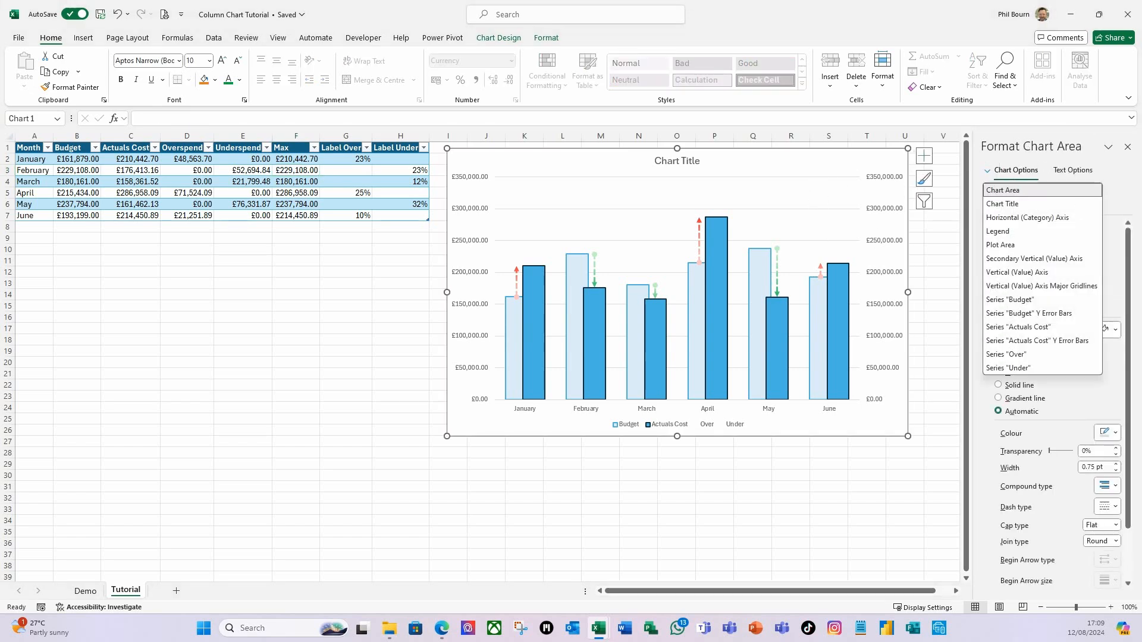
{"action": "left_click", "coordinate": [1008, 360]}
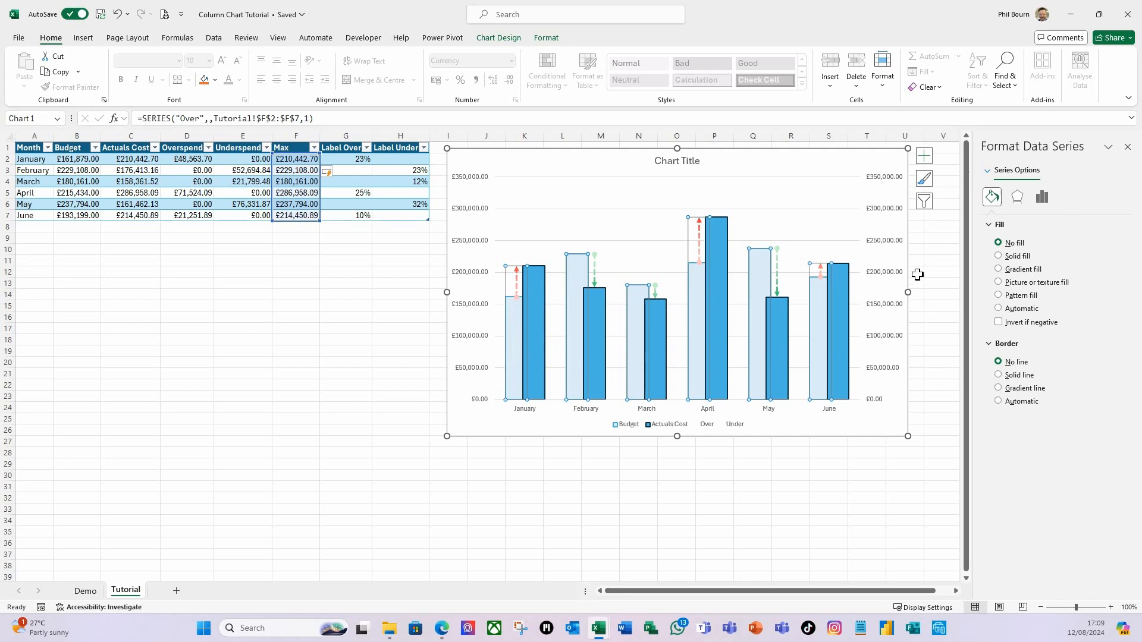
{"action": "left_click", "coordinate": [924, 156]}
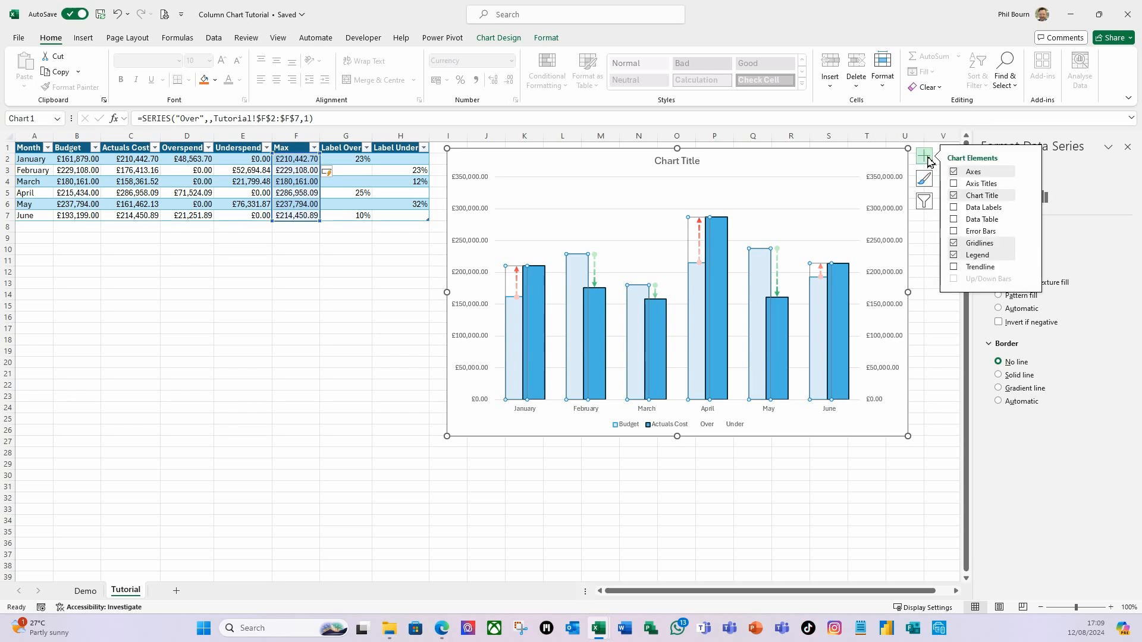
{"action": "left_click", "coordinate": [954, 208]}
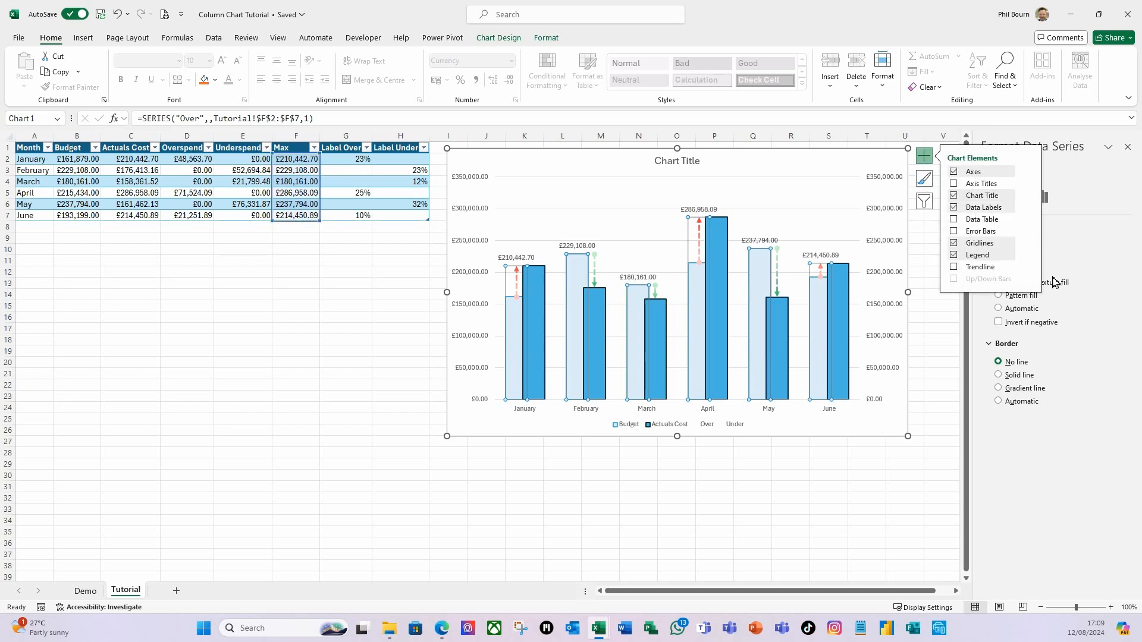
{"action": "left_click", "coordinate": [925, 157]}
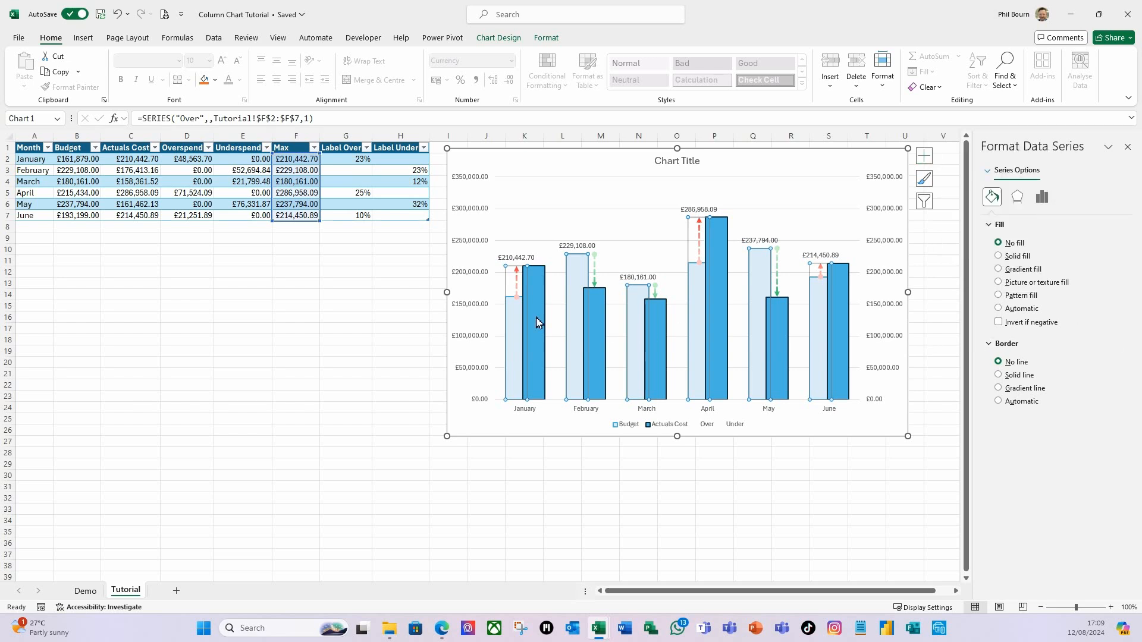
Make the Over data labels show the Label Over percentages from cells G2:G7 instead of the series values.
{"action": "left_click", "coordinate": [508, 258]}
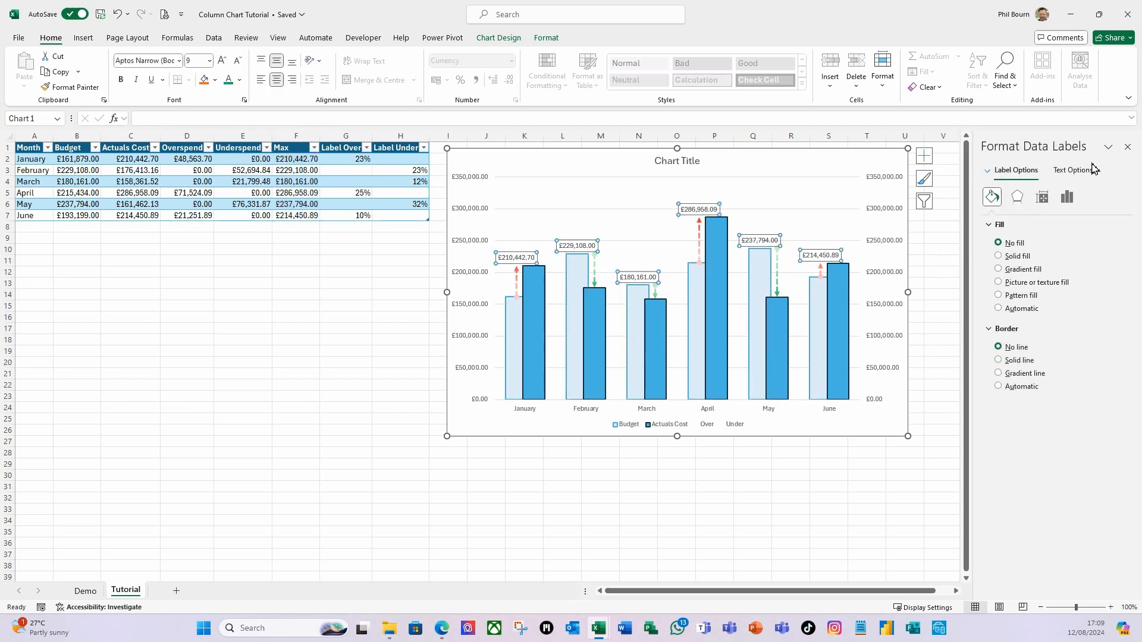
{"action": "left_click", "coordinate": [1067, 199]}
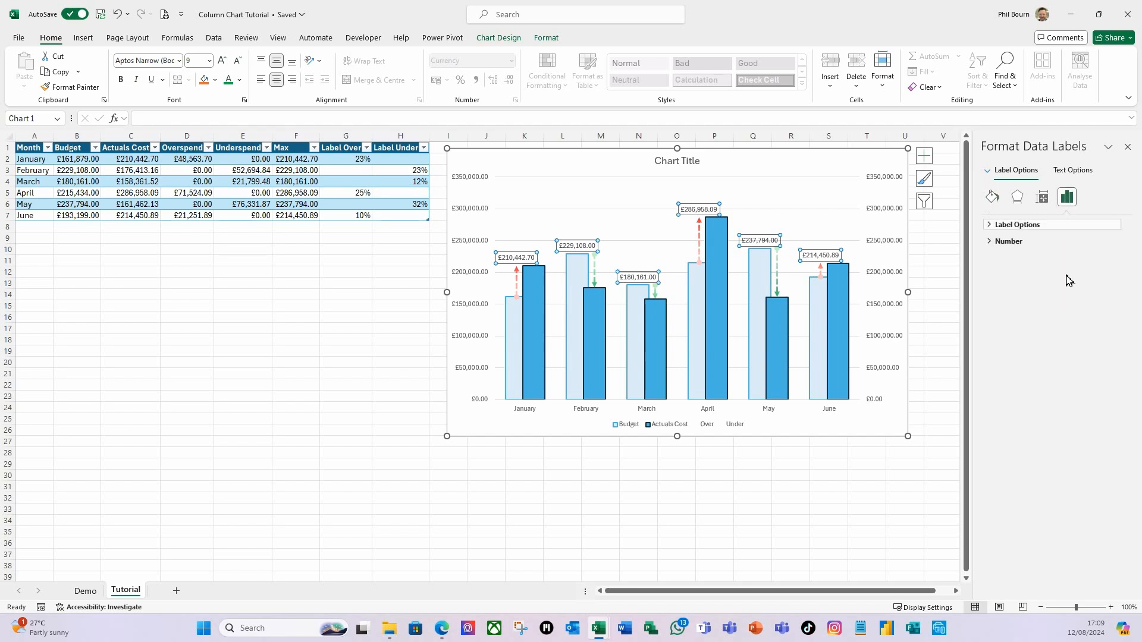
{"action": "left_click", "coordinate": [989, 225]}
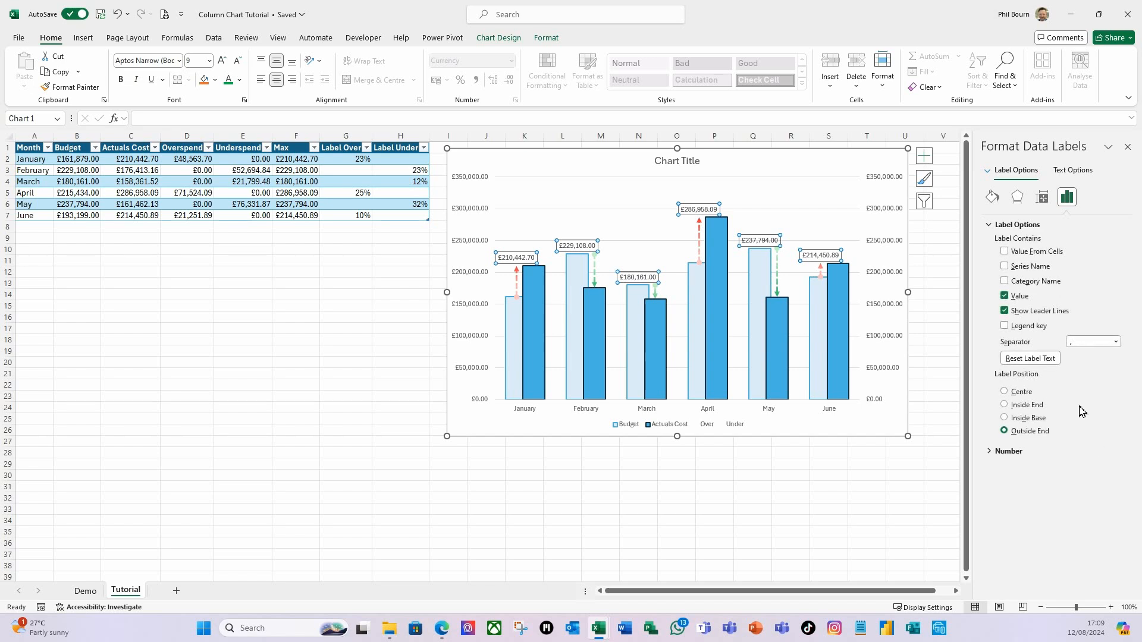
{"action": "left_click", "coordinate": [1005, 252]}
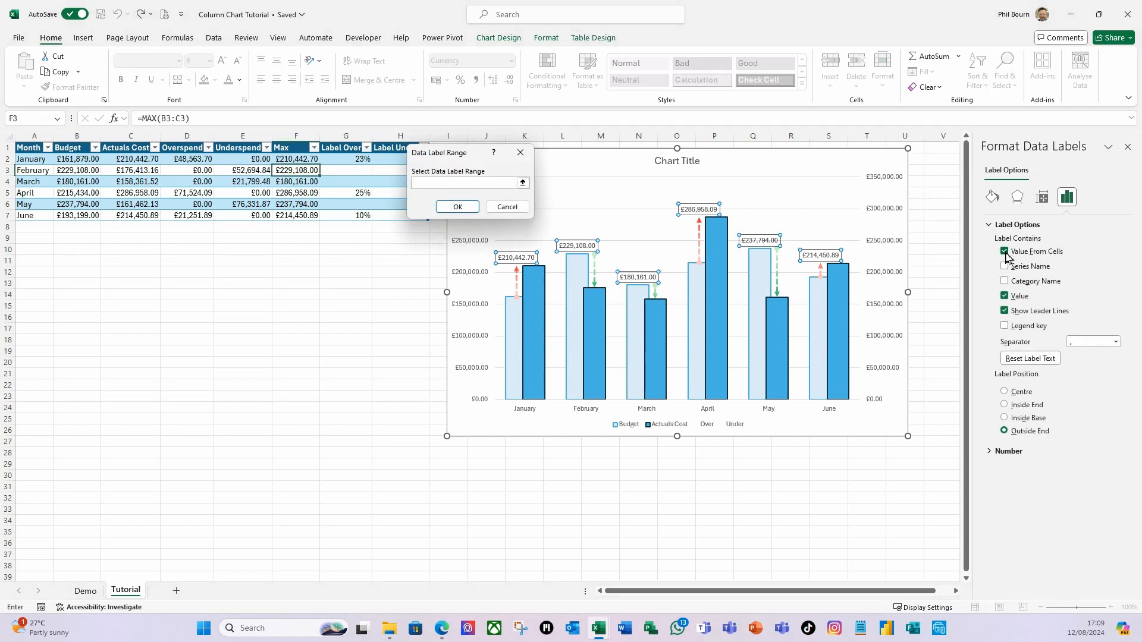
{"action": "left_click", "coordinate": [523, 183]}
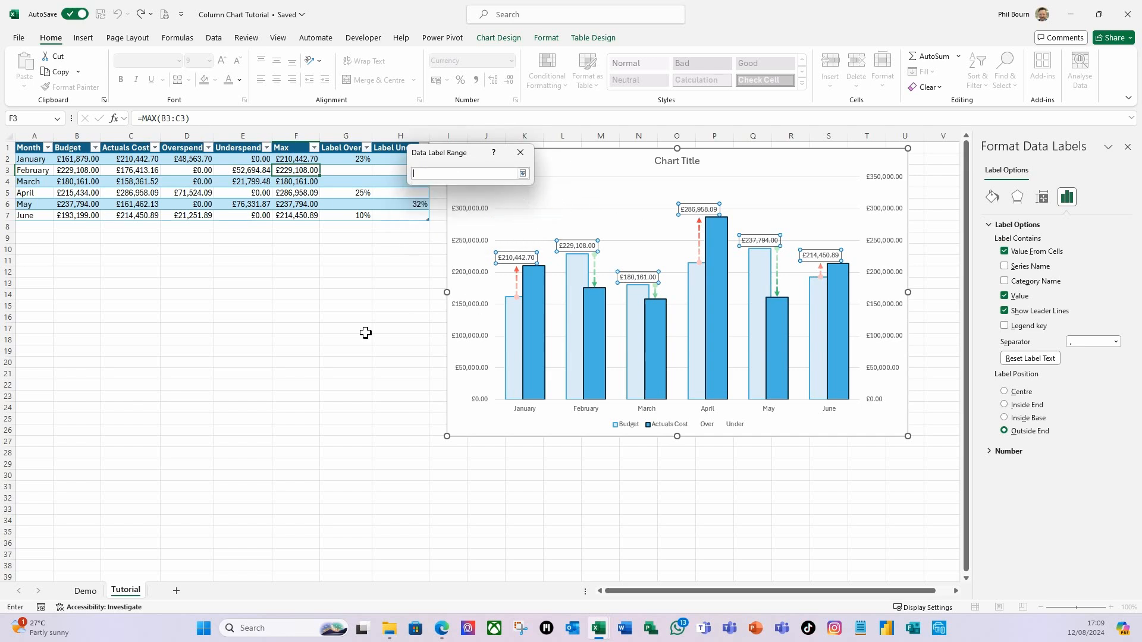
{"action": "left_click_drag", "start_coordinate": [332, 160], "coordinate": [339, 217]}
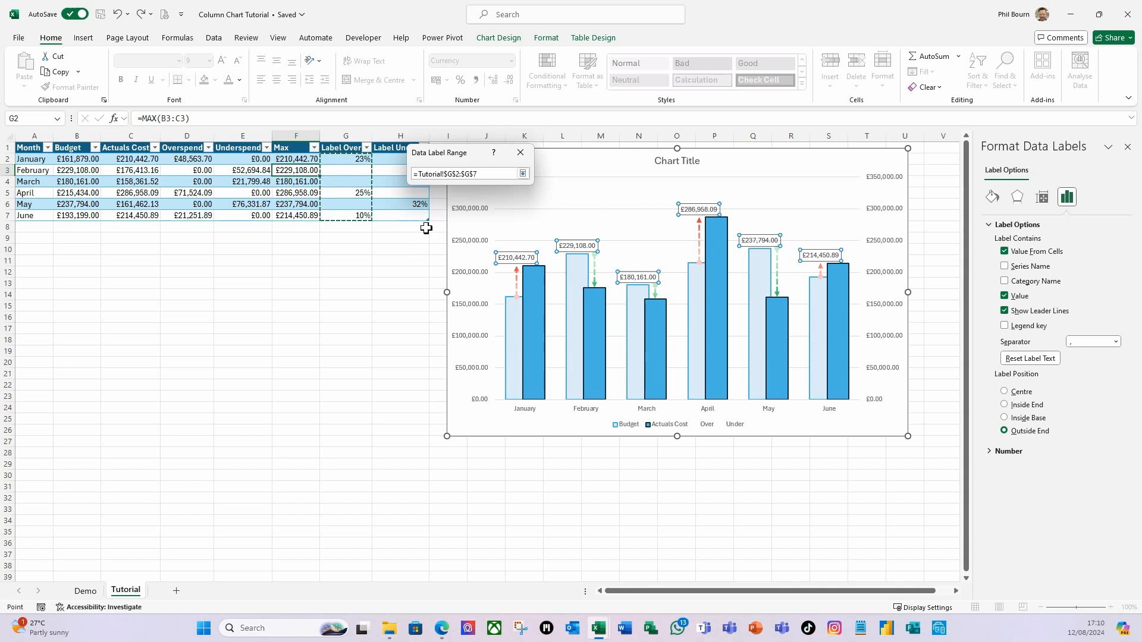
{"action": "key", "text": "Return"}
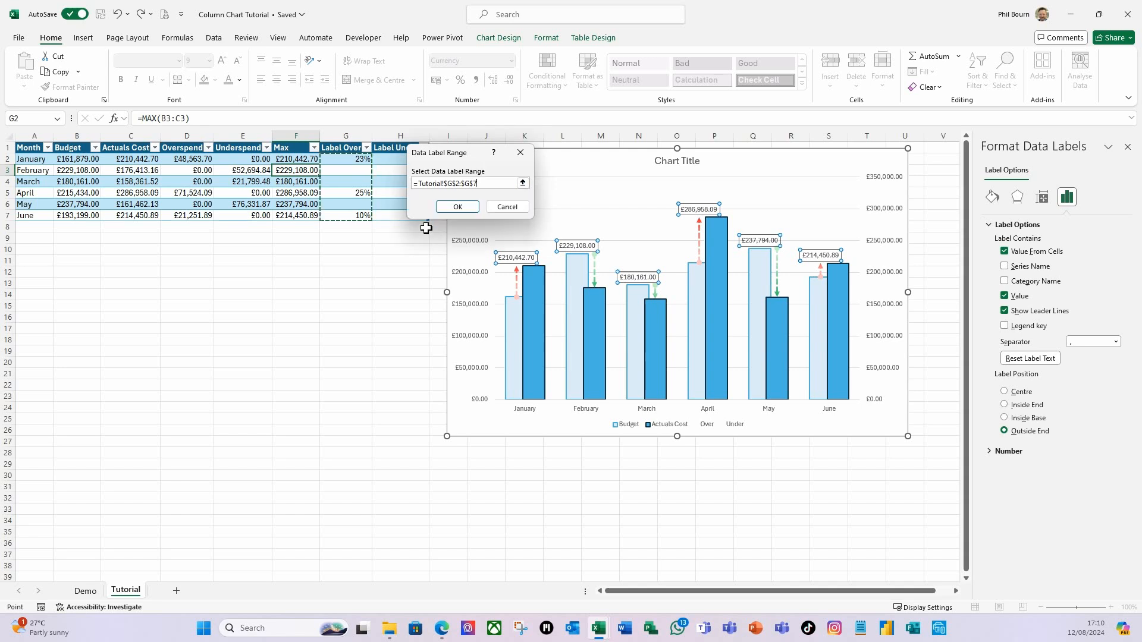
{"action": "left_click", "coordinate": [457, 207]}
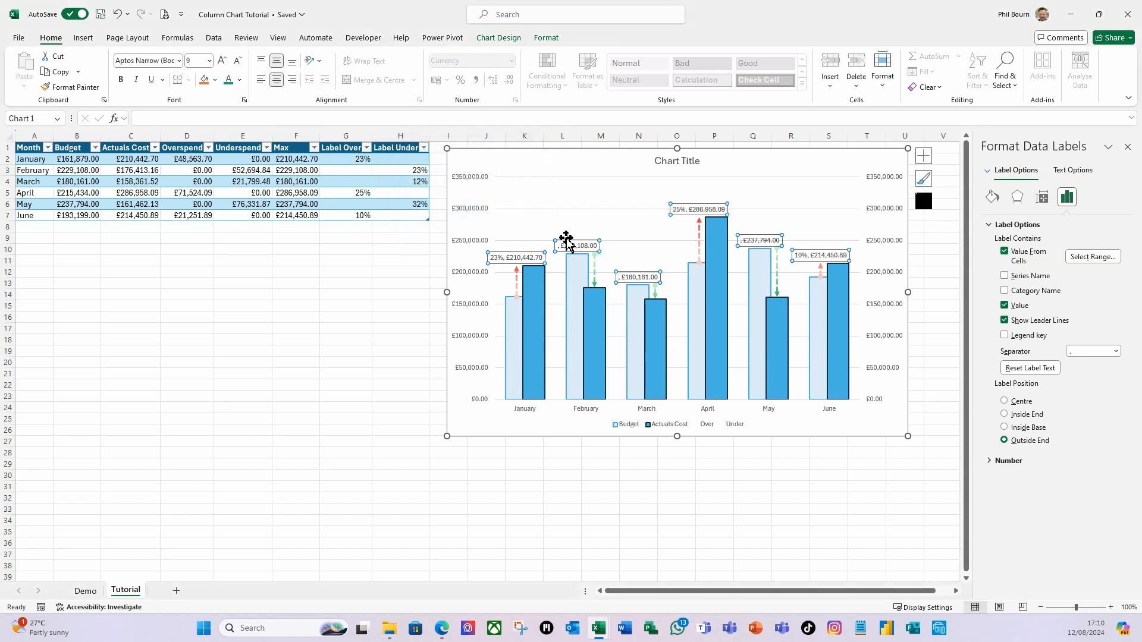
{"action": "left_click", "coordinate": [1005, 306]}
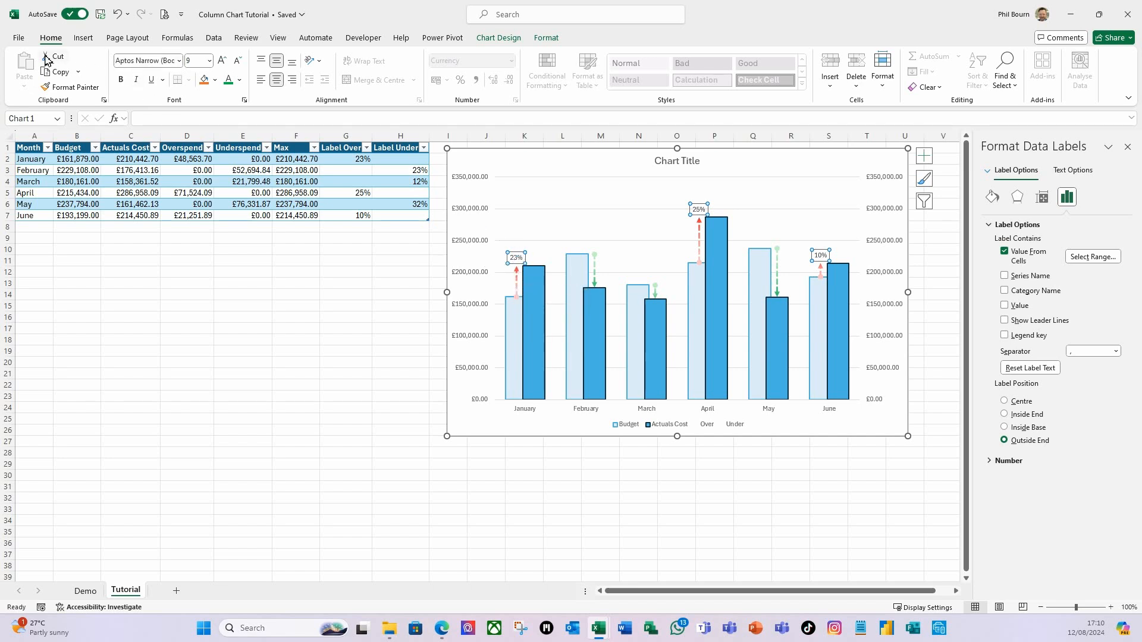
Format the Over data labels as bold, red text at size 11.
{"action": "left_click", "coordinate": [122, 81]}
{"action": "left_click", "coordinate": [241, 80]}
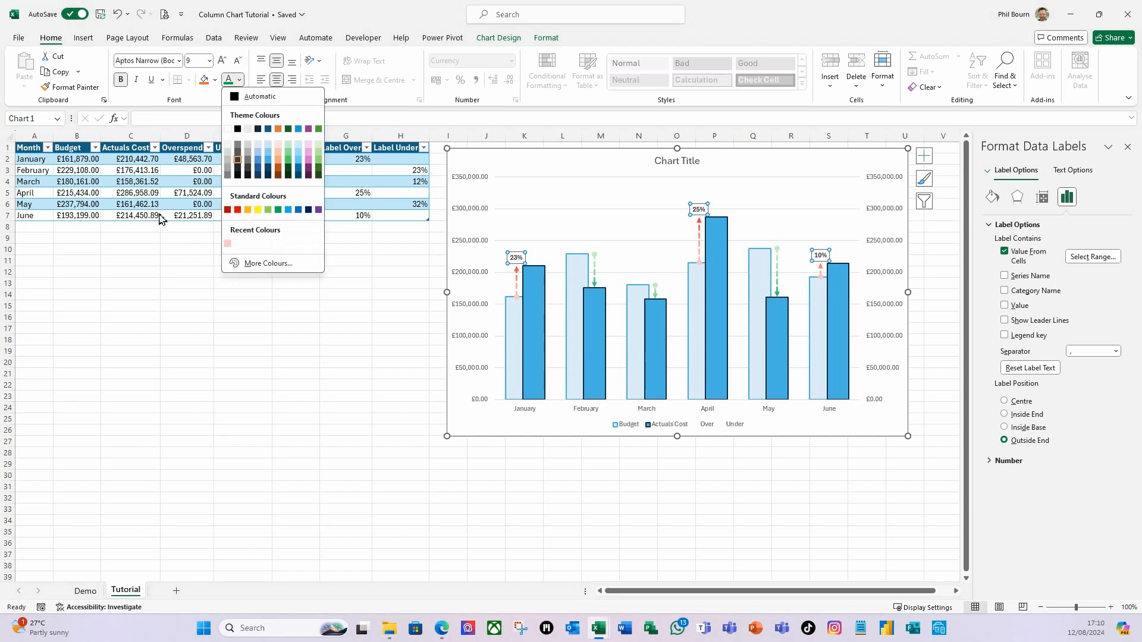
{"action": "left_click", "coordinate": [238, 210]}
{"action": "left_click", "coordinate": [210, 62]}
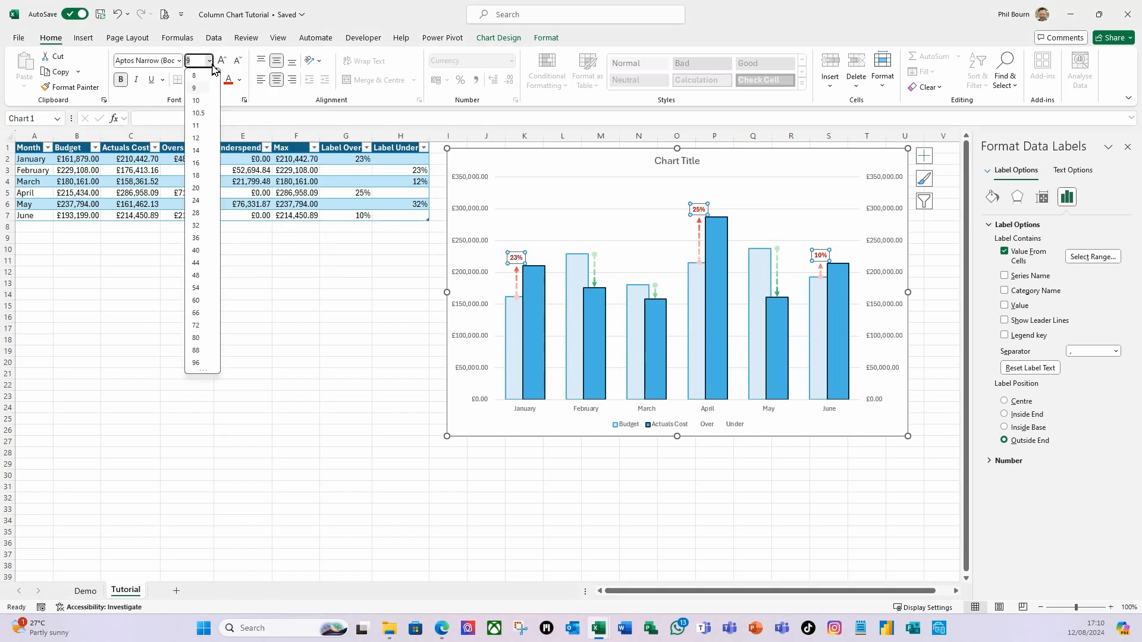
{"action": "left_click", "coordinate": [191, 126]}
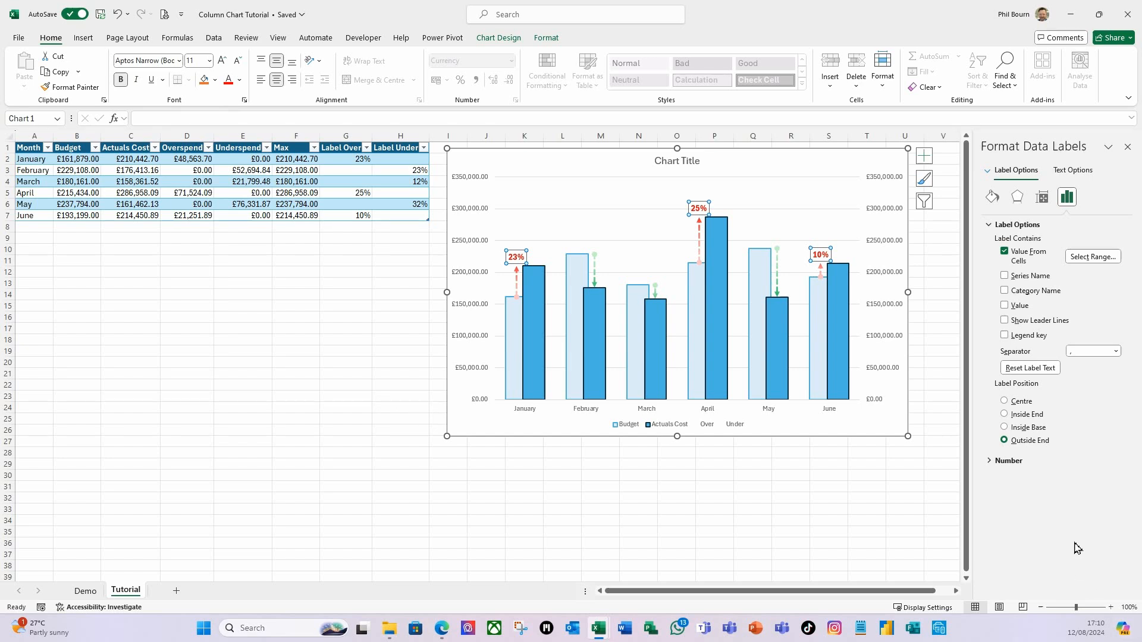
Add data labels to the Under series of the chart.
{"action": "left_click", "coordinate": [988, 173]}
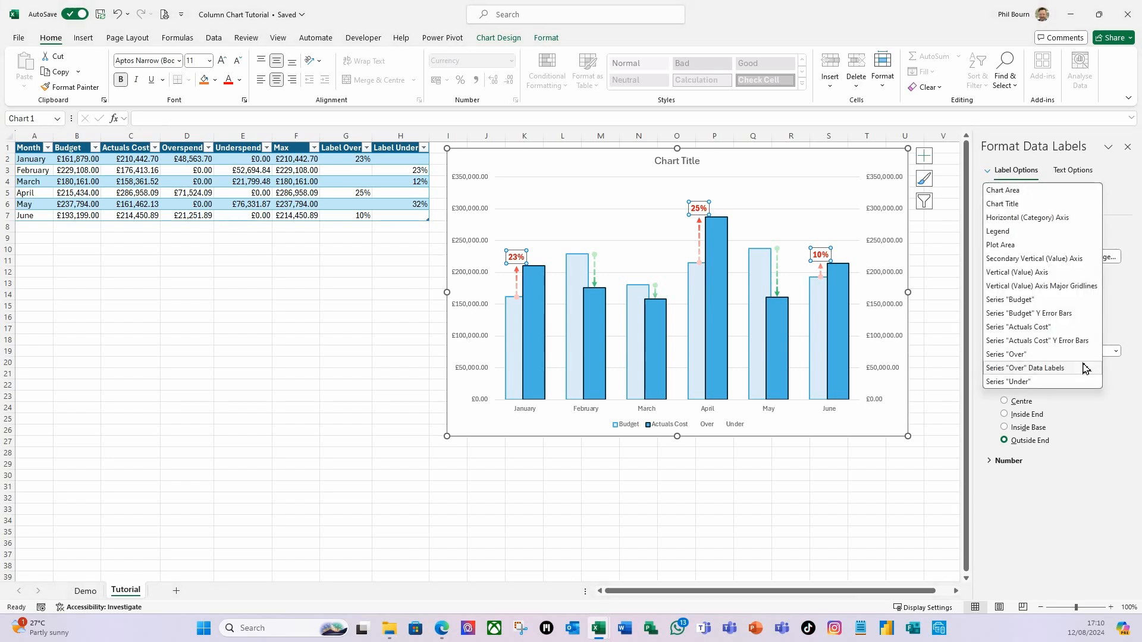
{"action": "left_click", "coordinate": [1010, 382]}
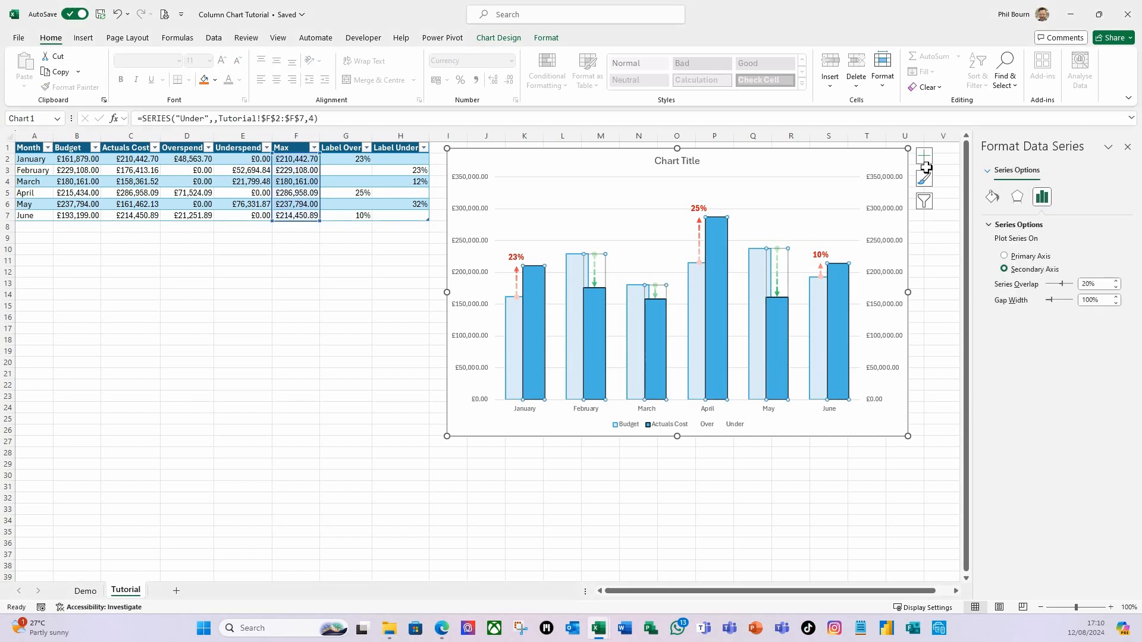
{"action": "left_click", "coordinate": [924, 157]}
{"action": "left_click", "coordinate": [953, 207]}
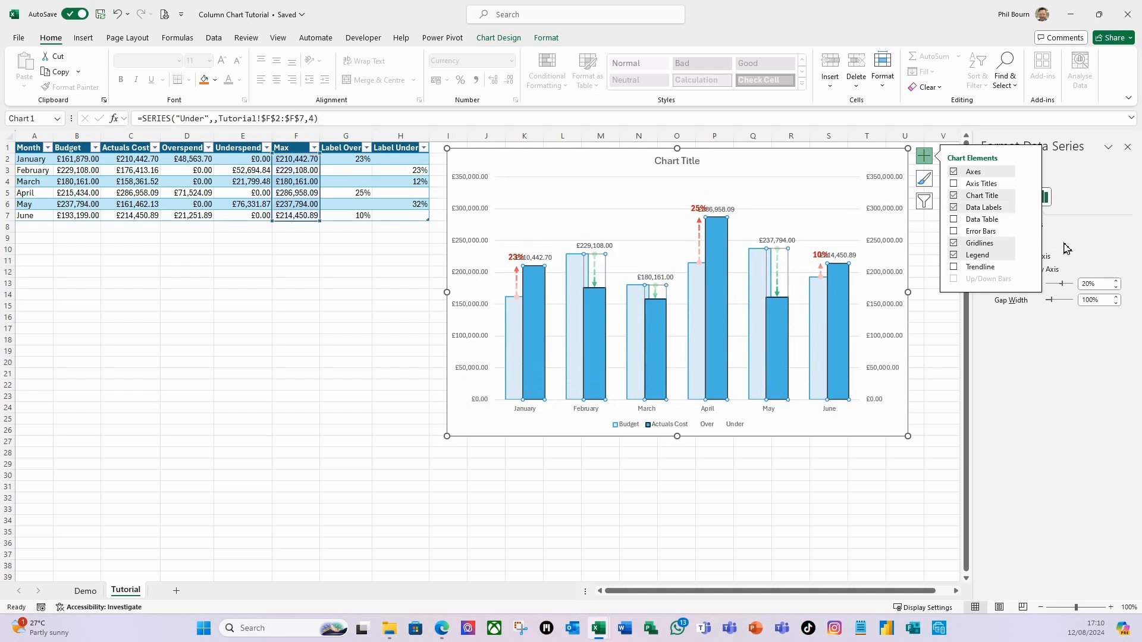
{"action": "left_click", "coordinate": [924, 159]}
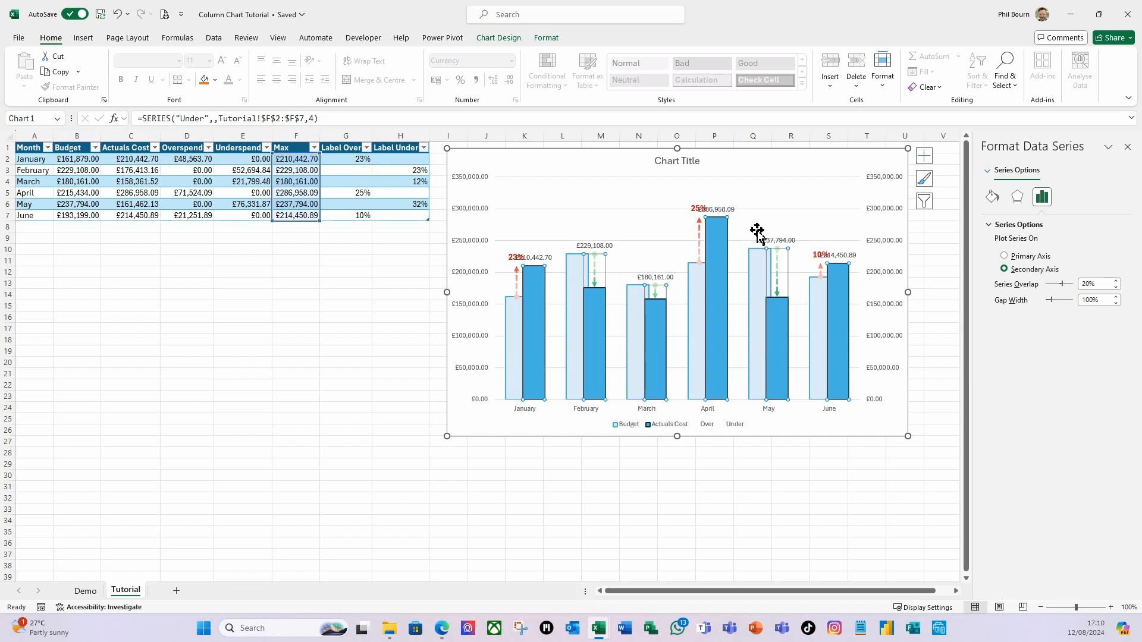
Make the Under data labels show the Label Under percentages from cells H2:H7 instead of the series values.
{"action": "left_click", "coordinate": [728, 213]}
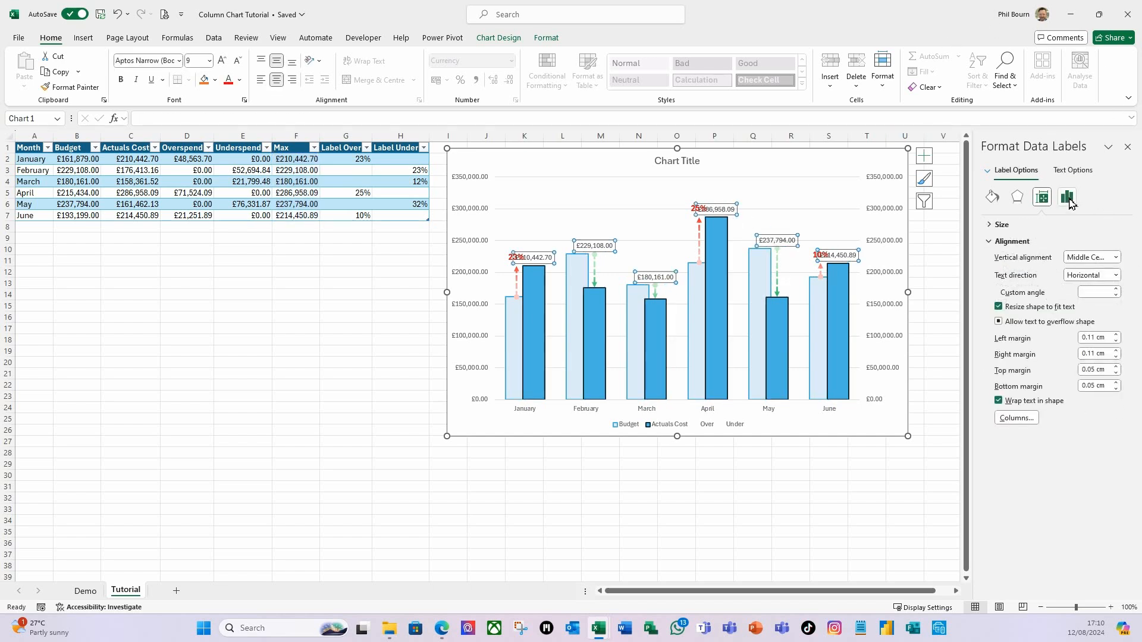
{"action": "left_click", "coordinate": [1062, 201]}
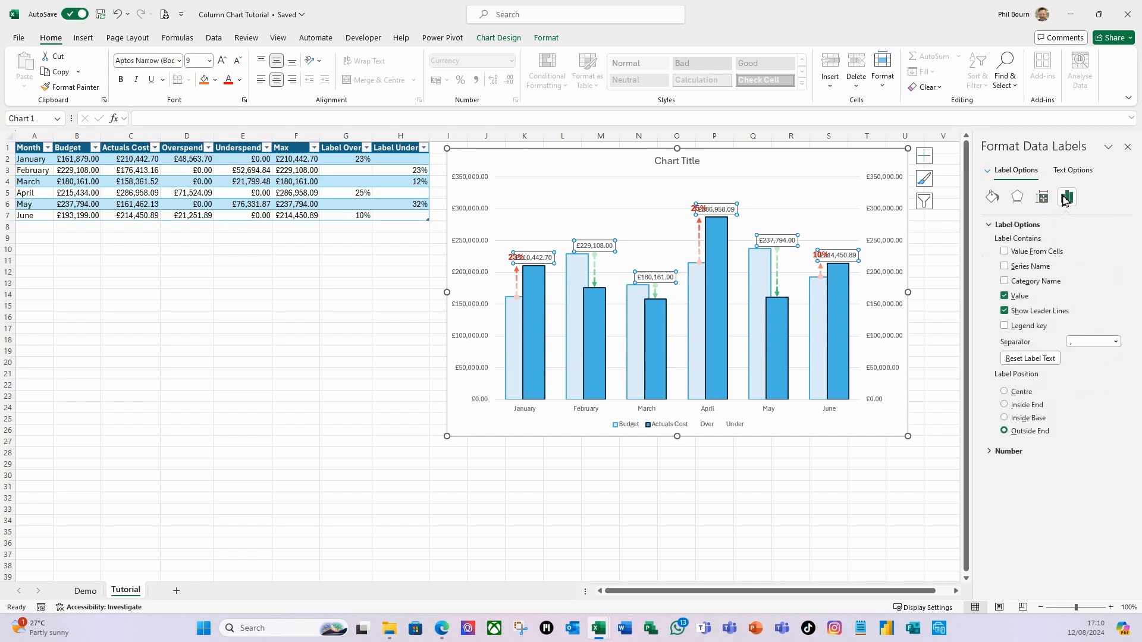
{"action": "left_click", "coordinate": [1005, 252]}
{"action": "left_click", "coordinate": [523, 184]}
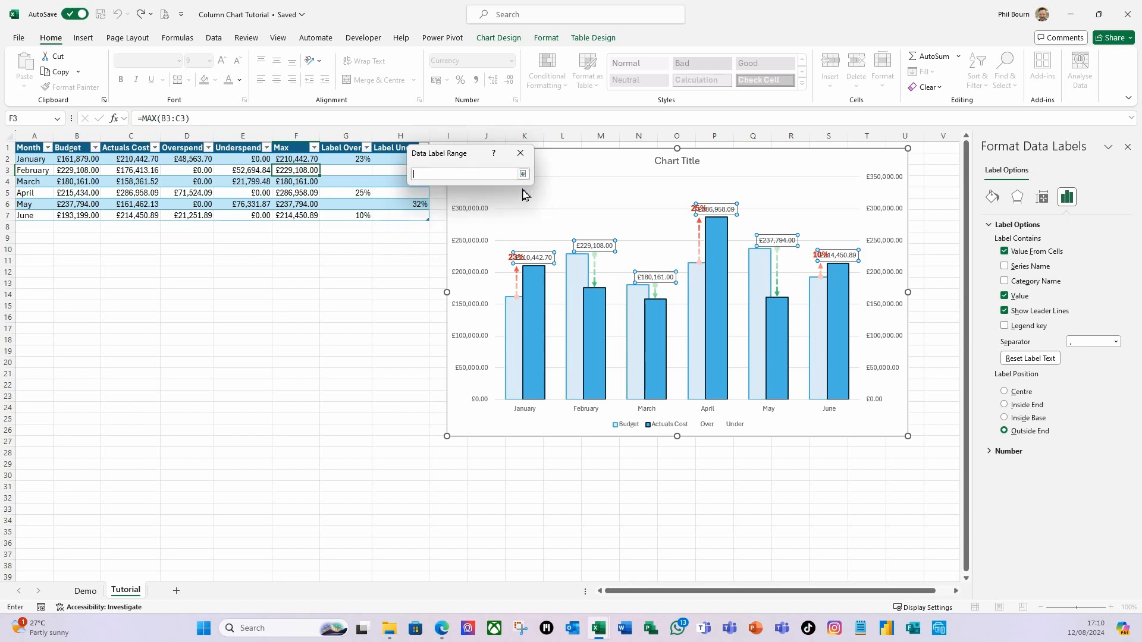
{"action": "left_click_drag", "start_coordinate": [473, 154], "coordinate": [526, 146]}
{"action": "left_click_drag", "start_coordinate": [408, 158], "coordinate": [406, 213]}
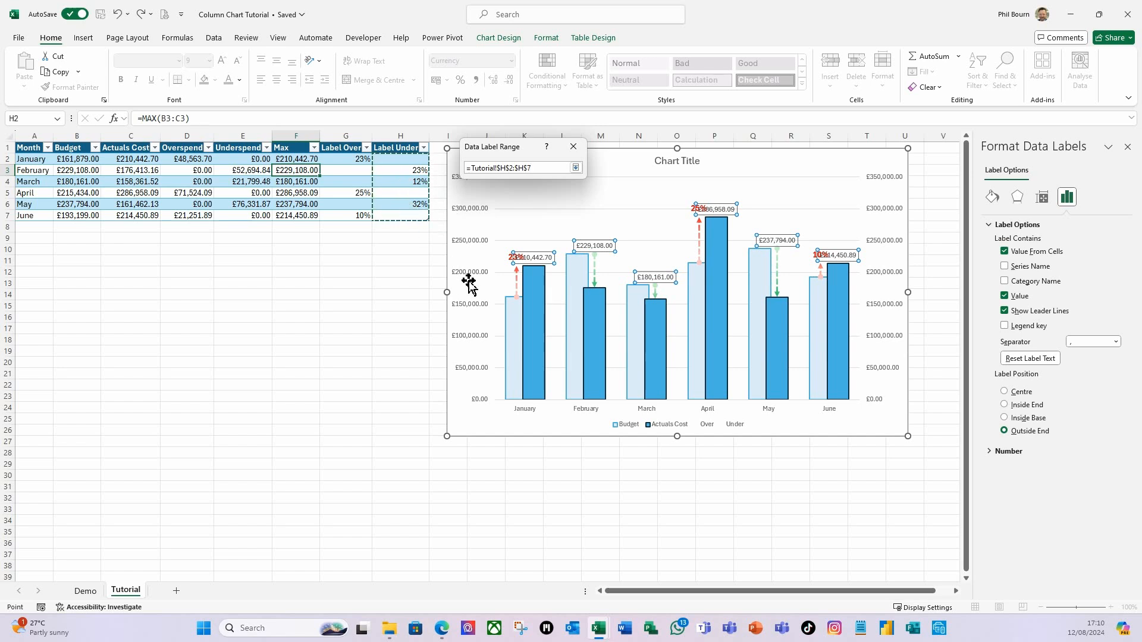
{"action": "key", "text": "Return"}
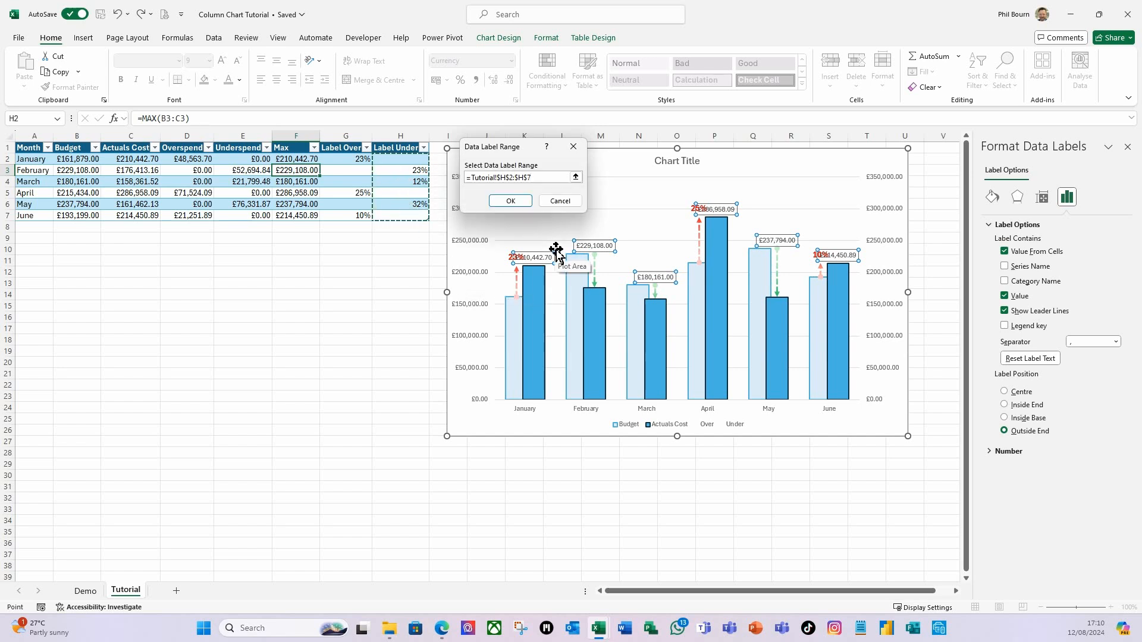
{"action": "left_click", "coordinate": [510, 201]}
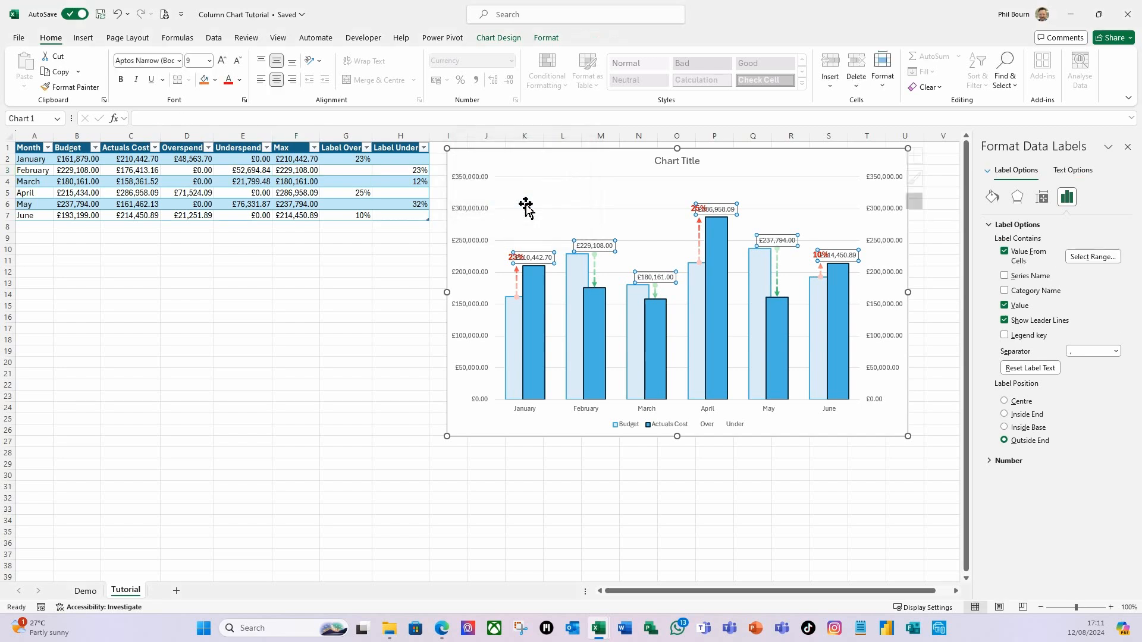
{"action": "left_click", "coordinate": [1005, 306]}
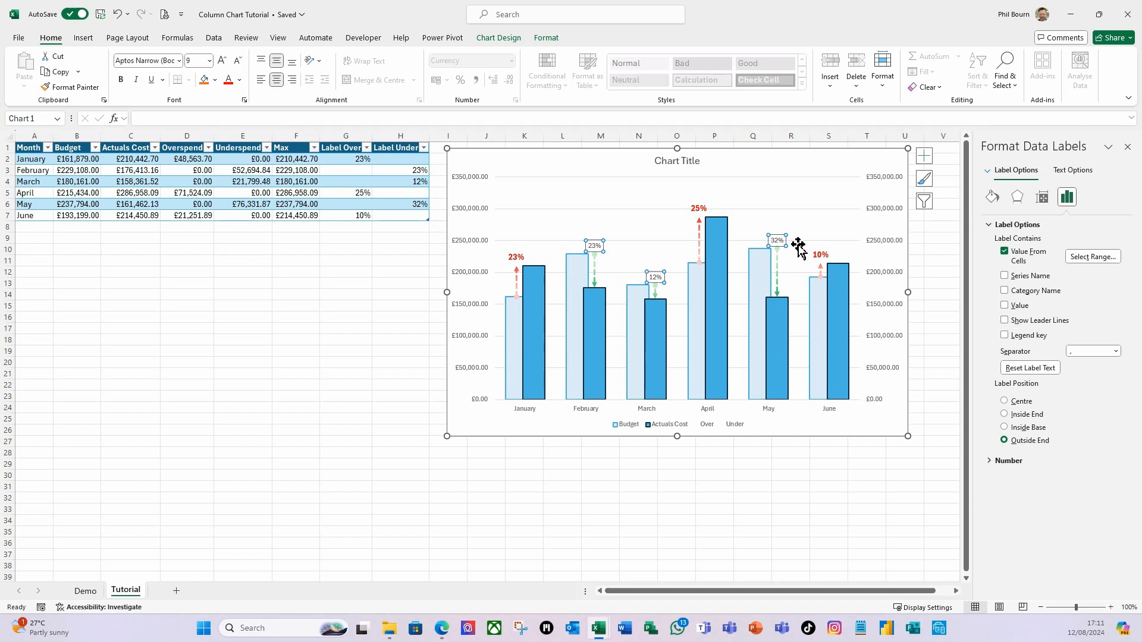
Format the Under data labels as bold, green text at size 11 and deselect the chart.
{"action": "left_click", "coordinate": [121, 82]}
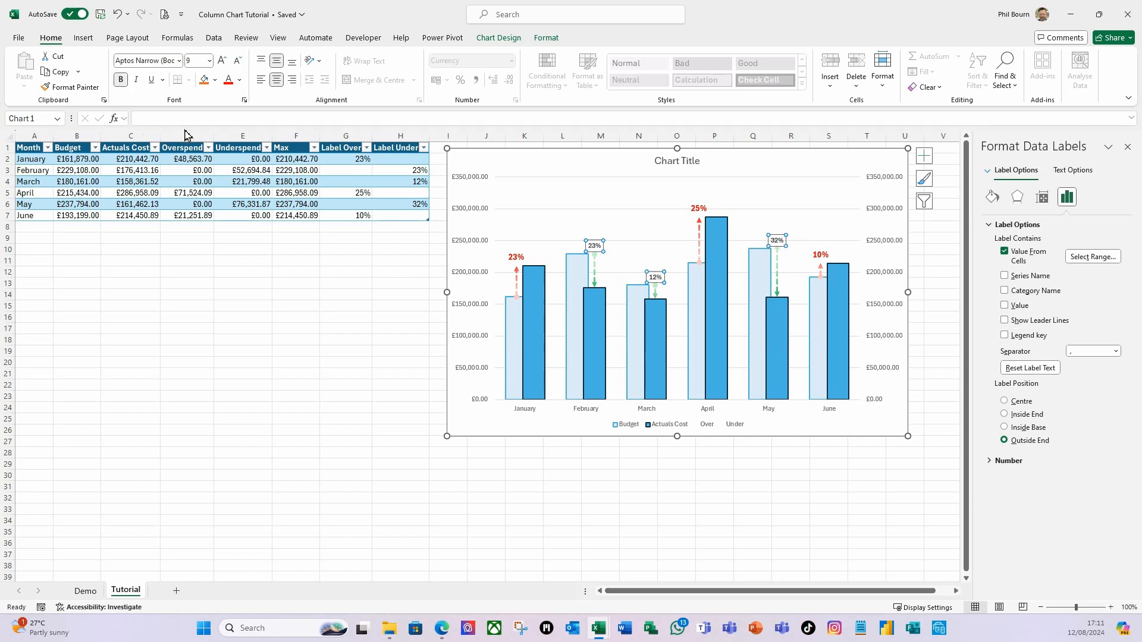
{"action": "left_click", "coordinate": [210, 61]}
{"action": "left_click", "coordinate": [195, 125]}
{"action": "left_click", "coordinate": [240, 81]}
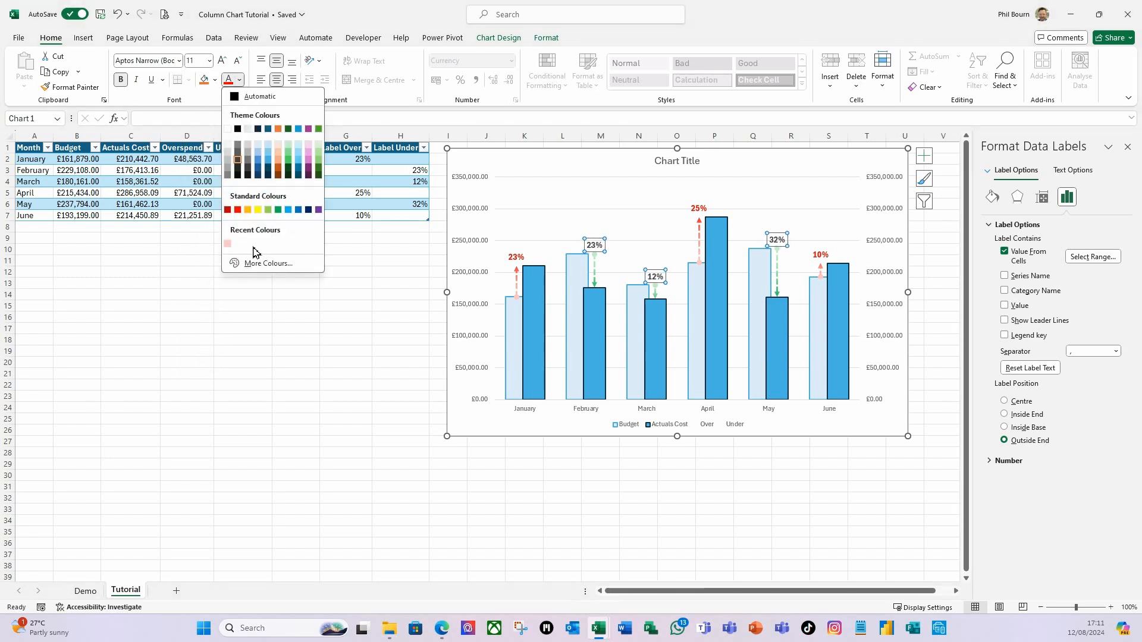
{"action": "left_click", "coordinate": [279, 211]}
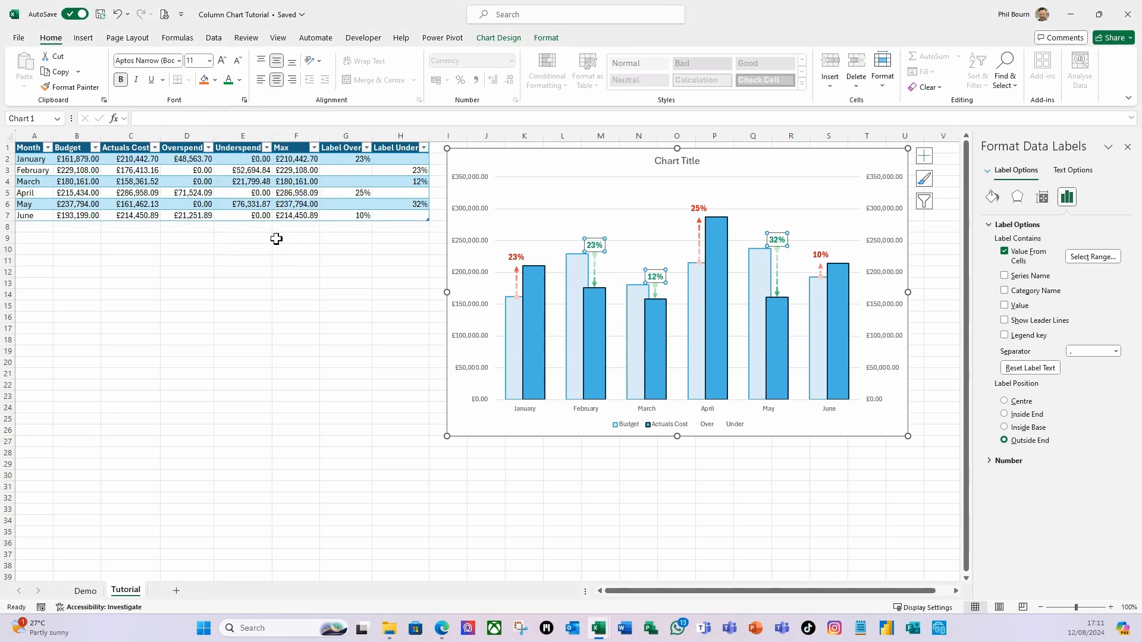
{"action": "left_click", "coordinate": [564, 500]}
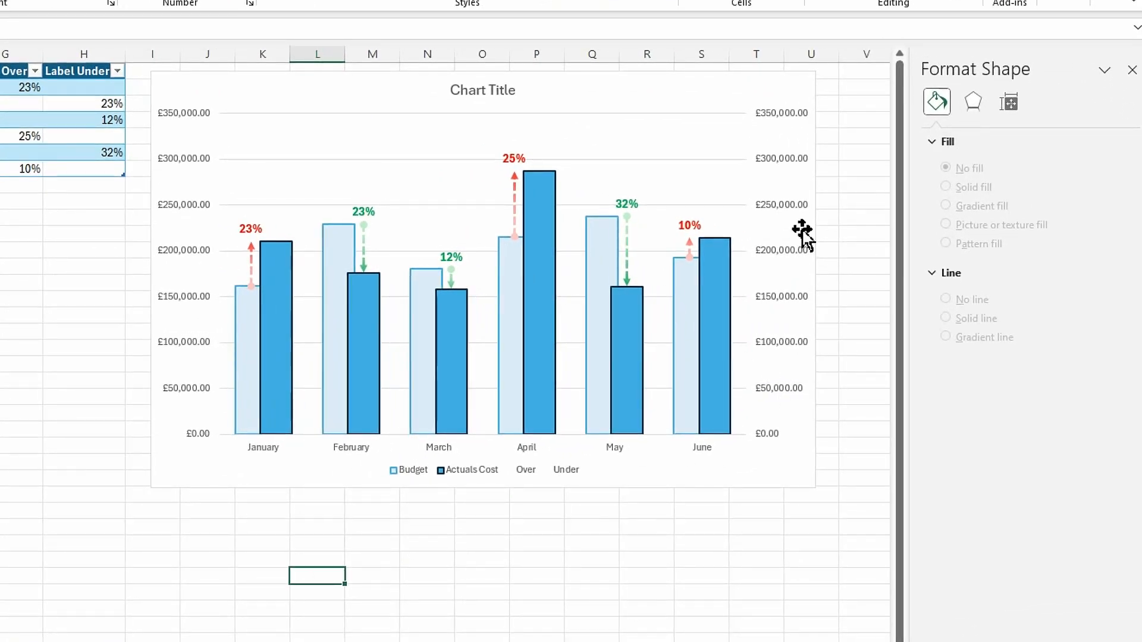
Delete the secondary vertical axis from the chart.
{"action": "left_click", "coordinate": [798, 241]}
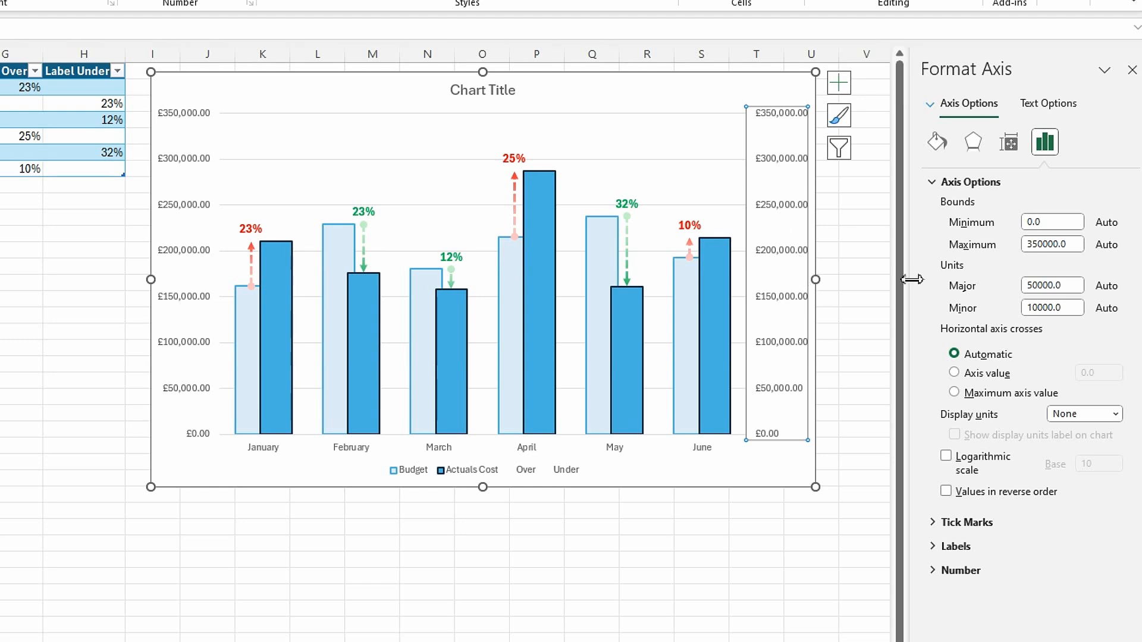
{"action": "key", "text": "Delete"}
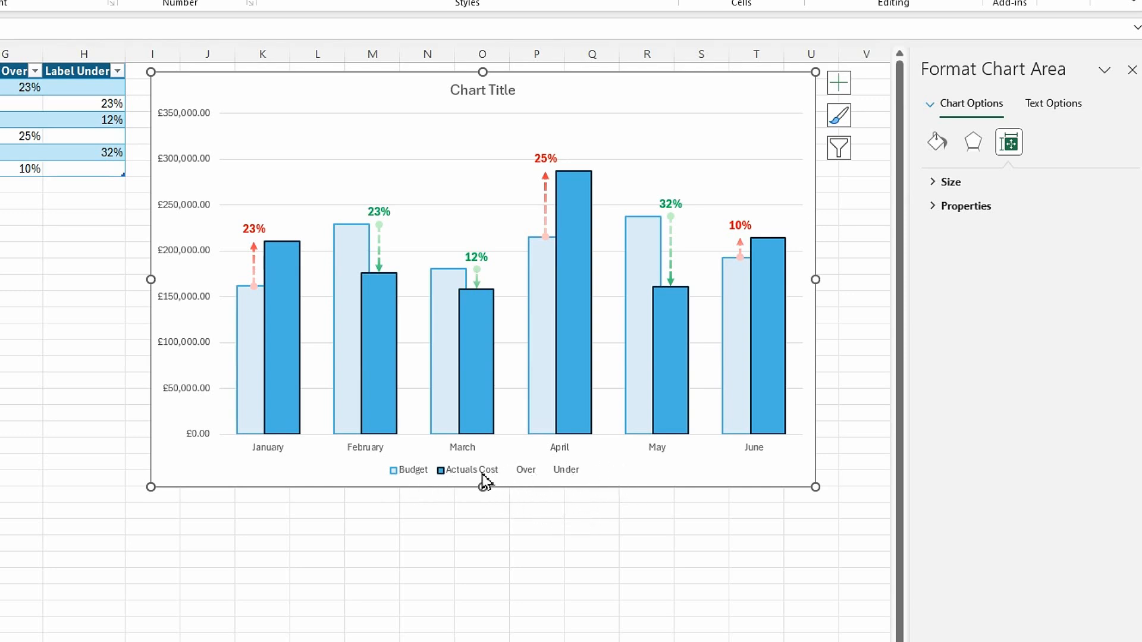
Remove the Over and Under entries from the chart legend.
{"action": "left_click", "coordinate": [510, 471]}
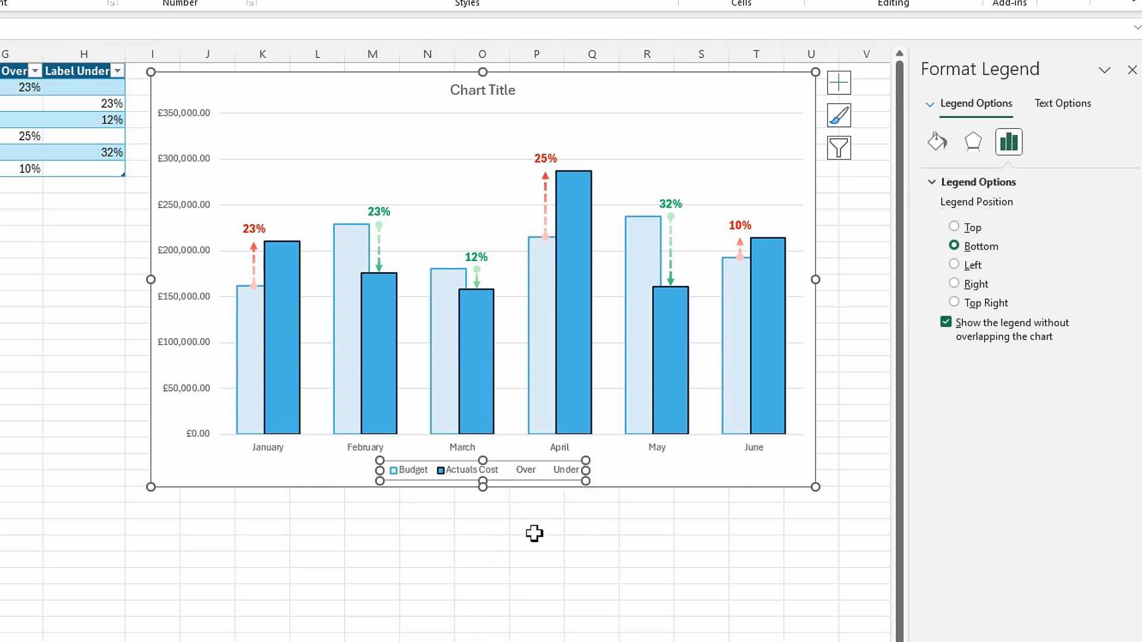
{"action": "left_click", "coordinate": [536, 473]}
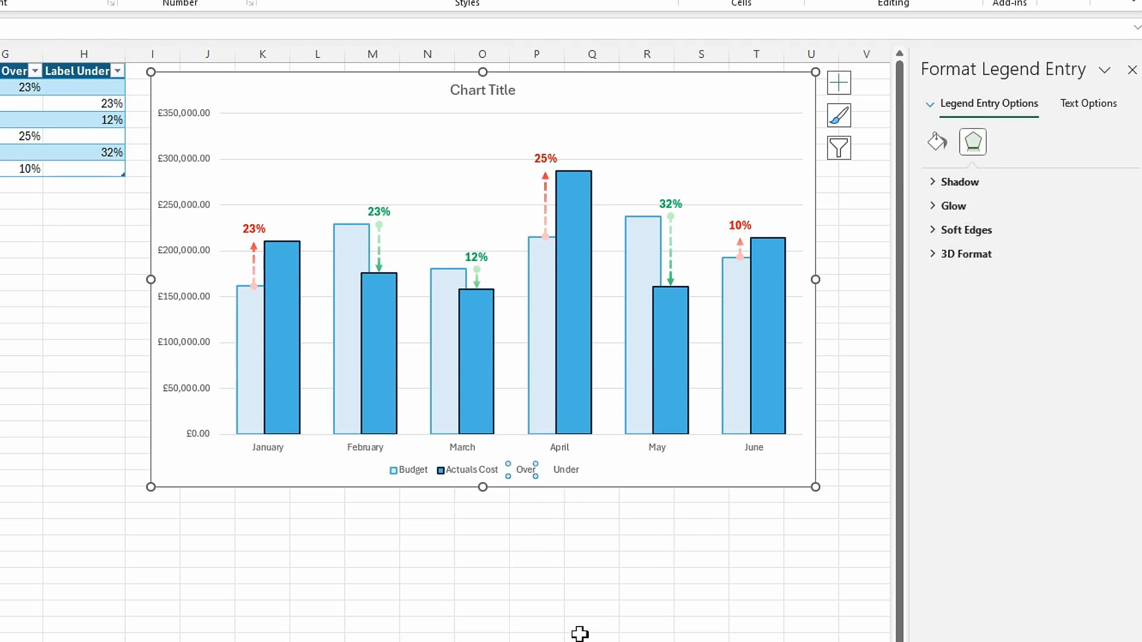
{"action": "key", "text": "Delete"}
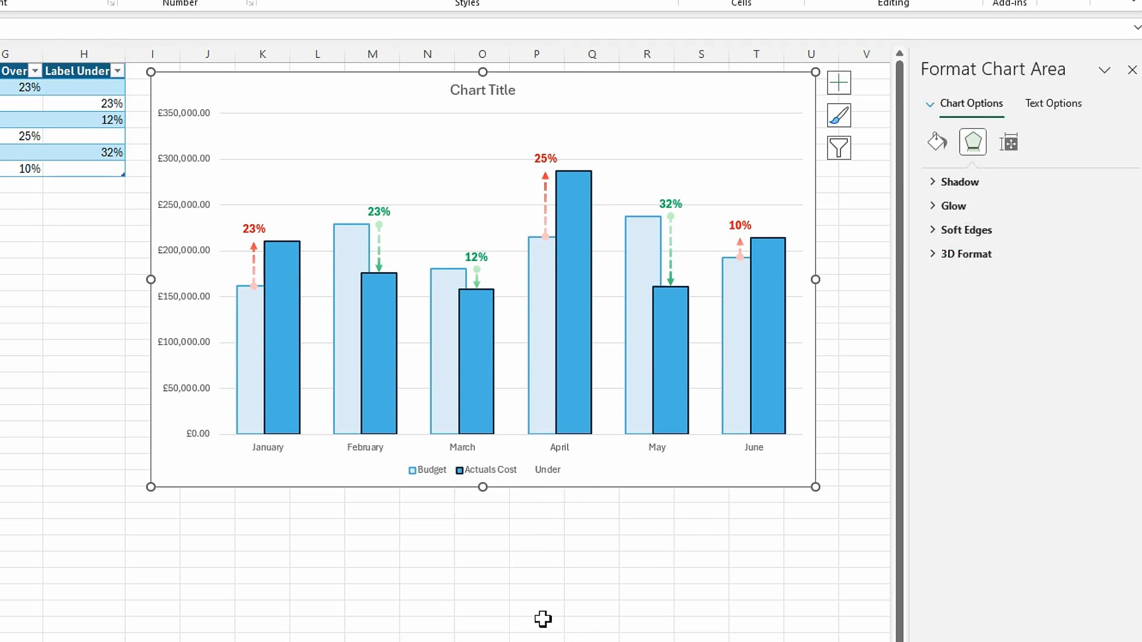
{"action": "left_click", "coordinate": [538, 475]}
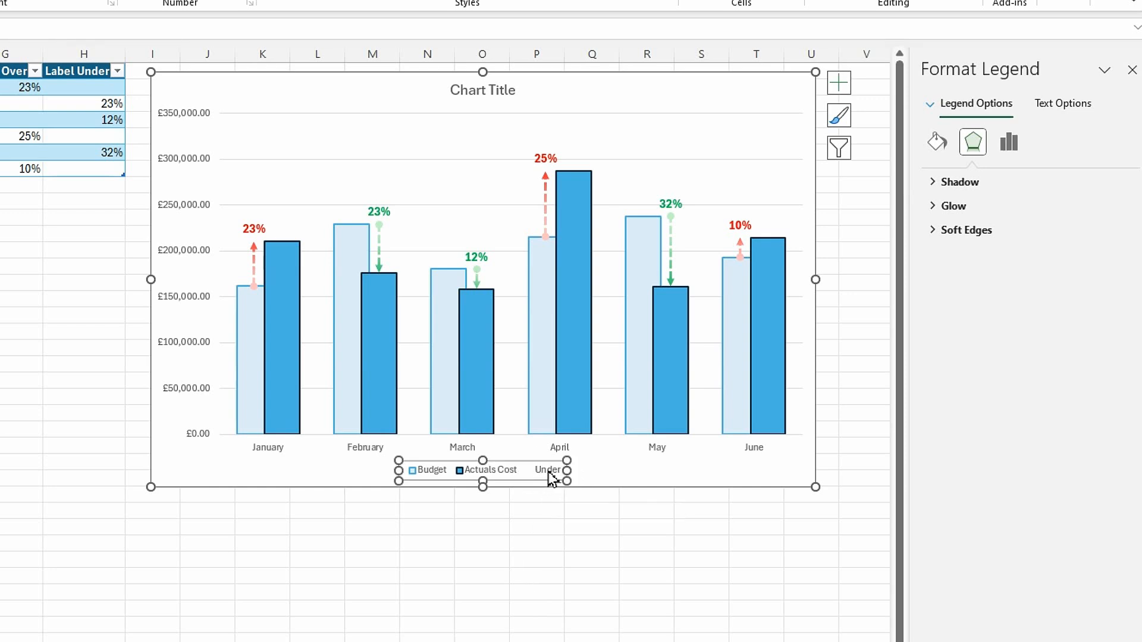
{"action": "left_click", "coordinate": [549, 472]}
{"action": "key", "text": "Delete"}
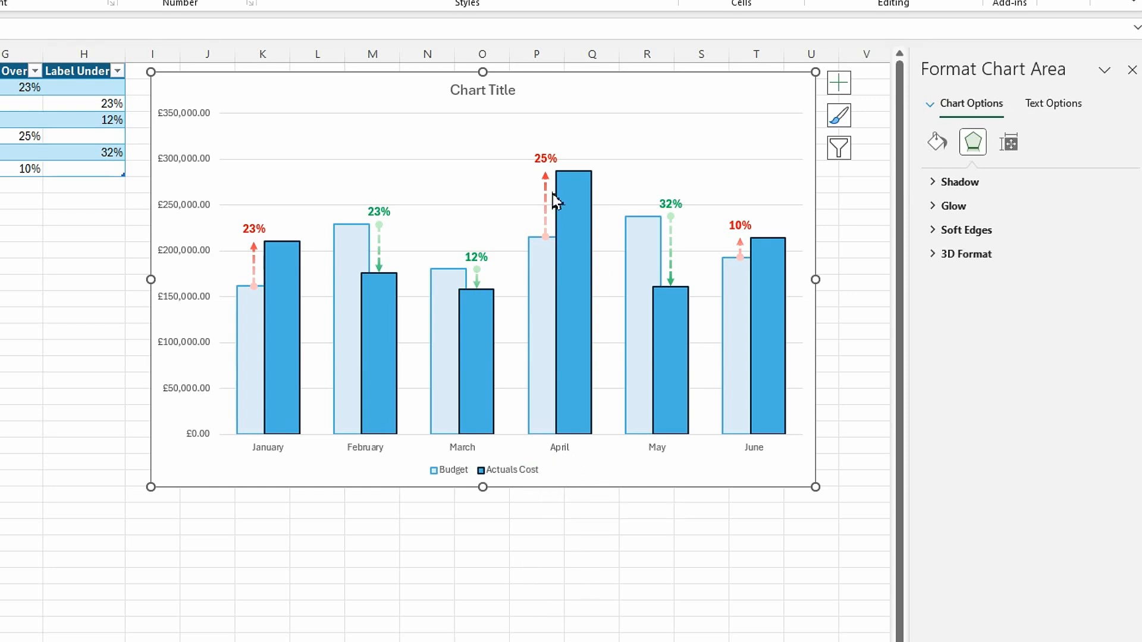
Change the chart title to "Actuals vs Budget".
{"action": "left_click", "coordinate": [499, 91]}
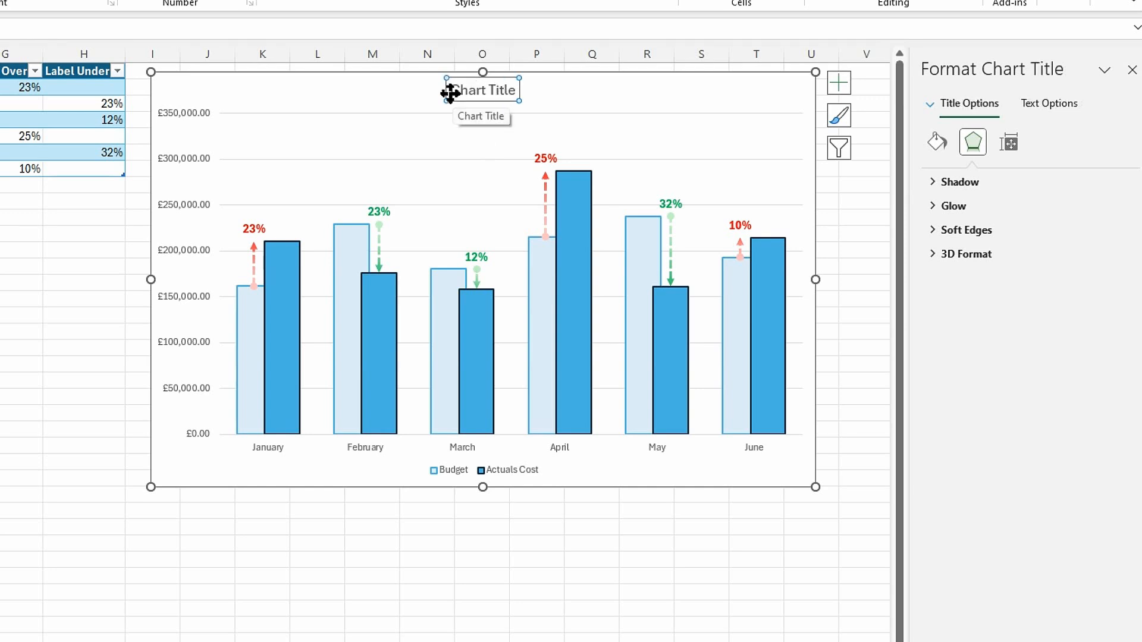
{"action": "left_click_drag", "start_coordinate": [454, 92], "coordinate": [529, 101]}
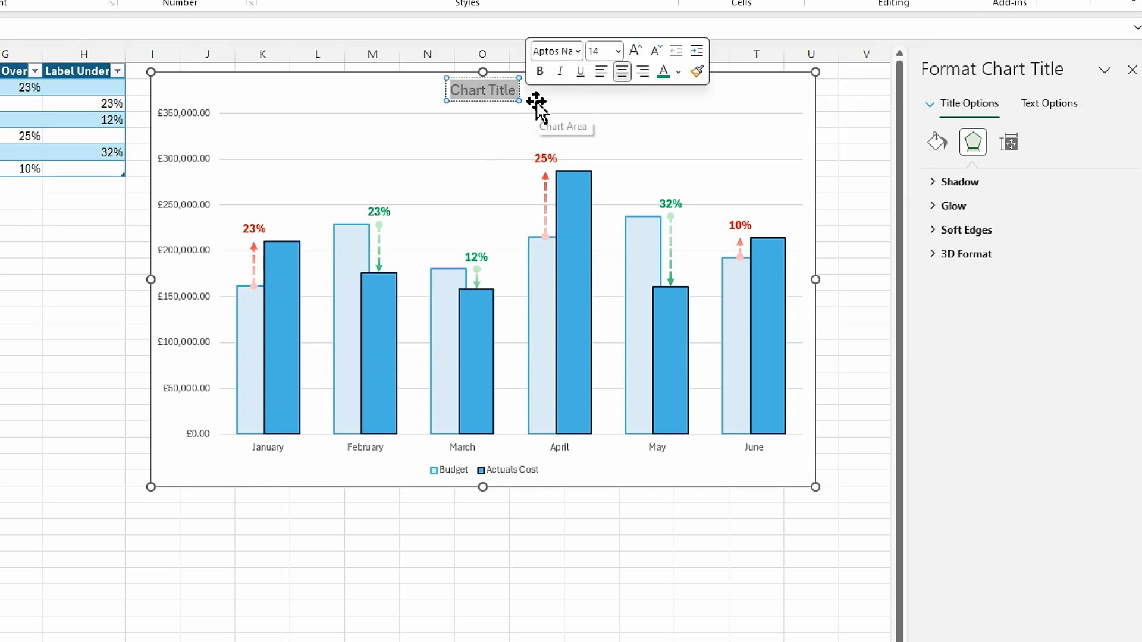
{"action": "type", "text": "Actuals"}
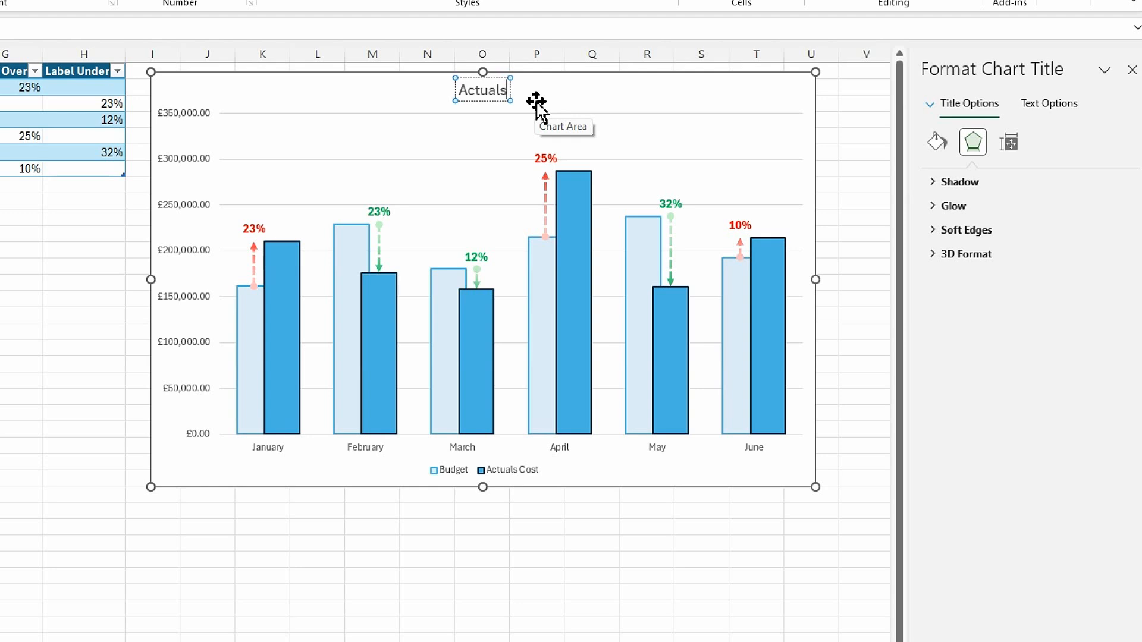
{"action": "type", "text": " vs"}
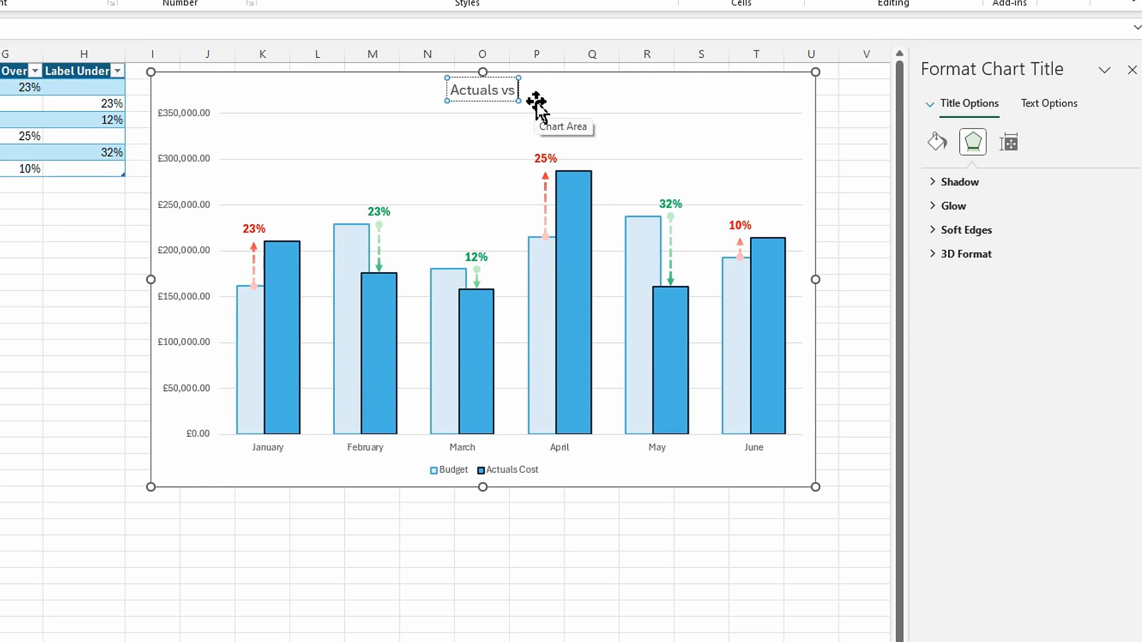
{"action": "type", "text": " Budget"}
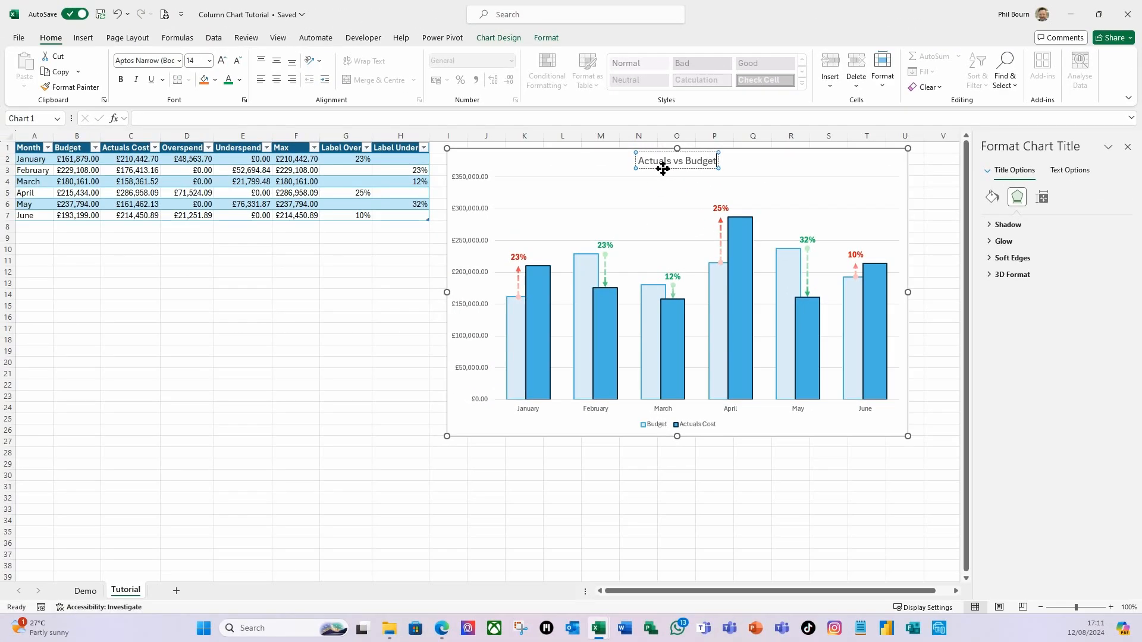
Set the chart title's font size to 24 and deselect the chart.
{"action": "left_click", "coordinate": [482, 109]}
{"action": "left_click", "coordinate": [209, 61]}
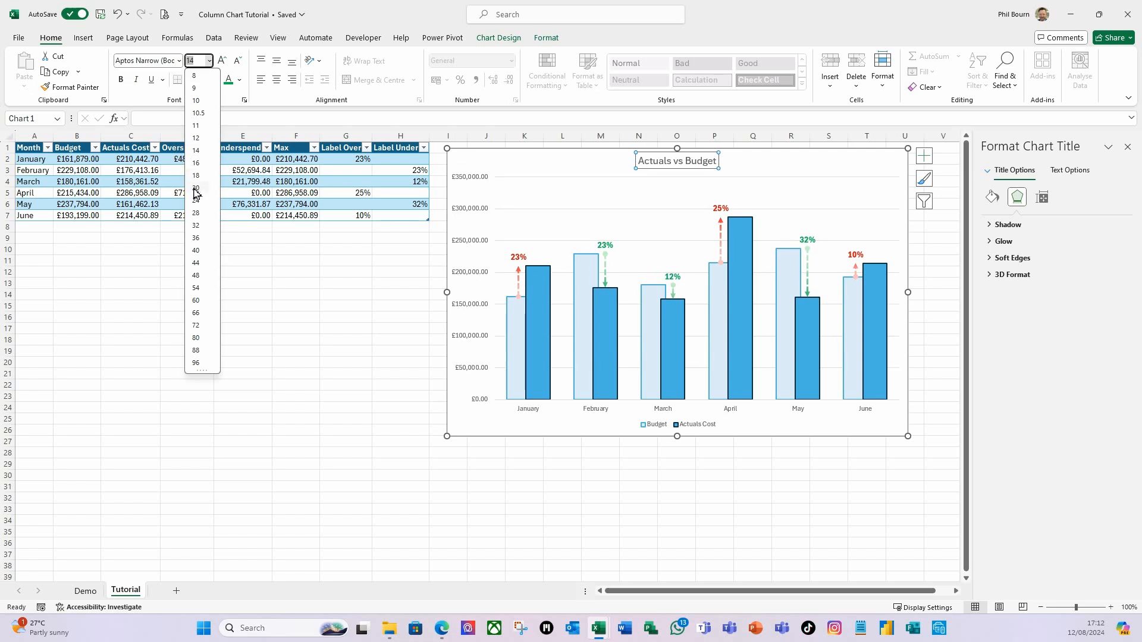
{"action": "left_click", "coordinate": [197, 202]}
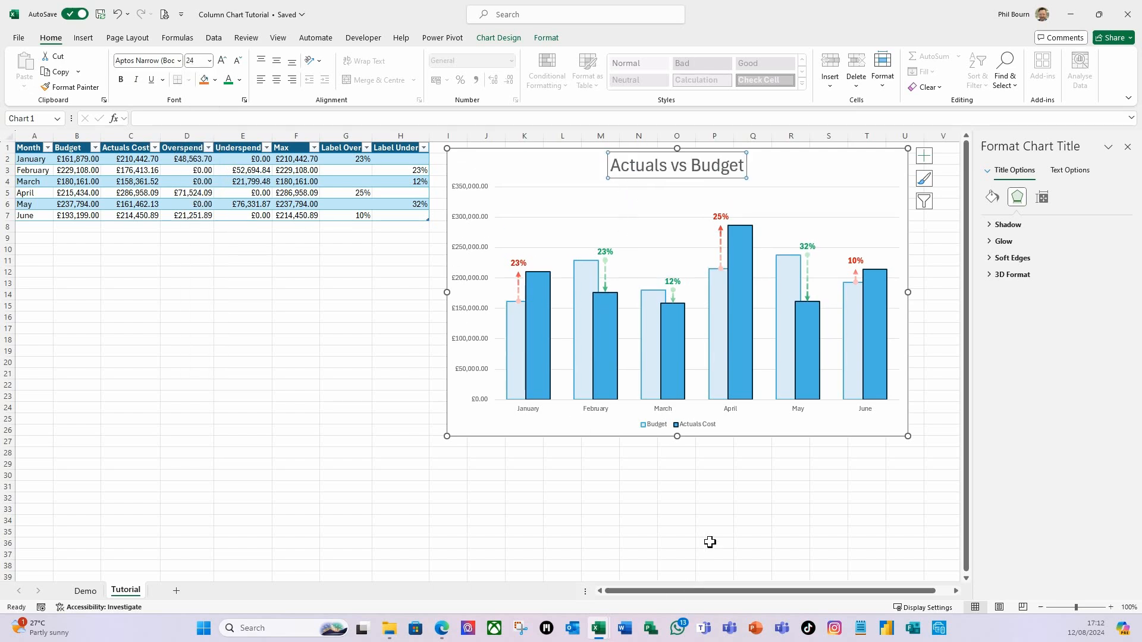
{"action": "left_click", "coordinate": [693, 491]}
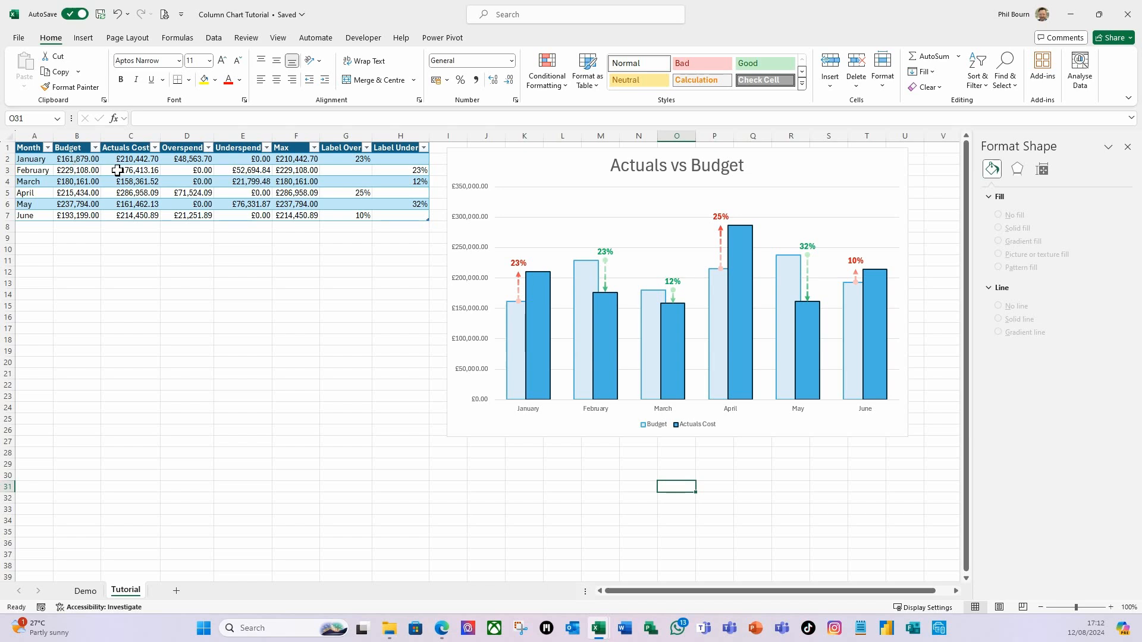
Apply the custom number format £#,##0,"K" to the Budget and Actuals Cost values in B2:C7.
{"action": "left_click_drag", "start_coordinate": [72, 163], "coordinate": [130, 214]}
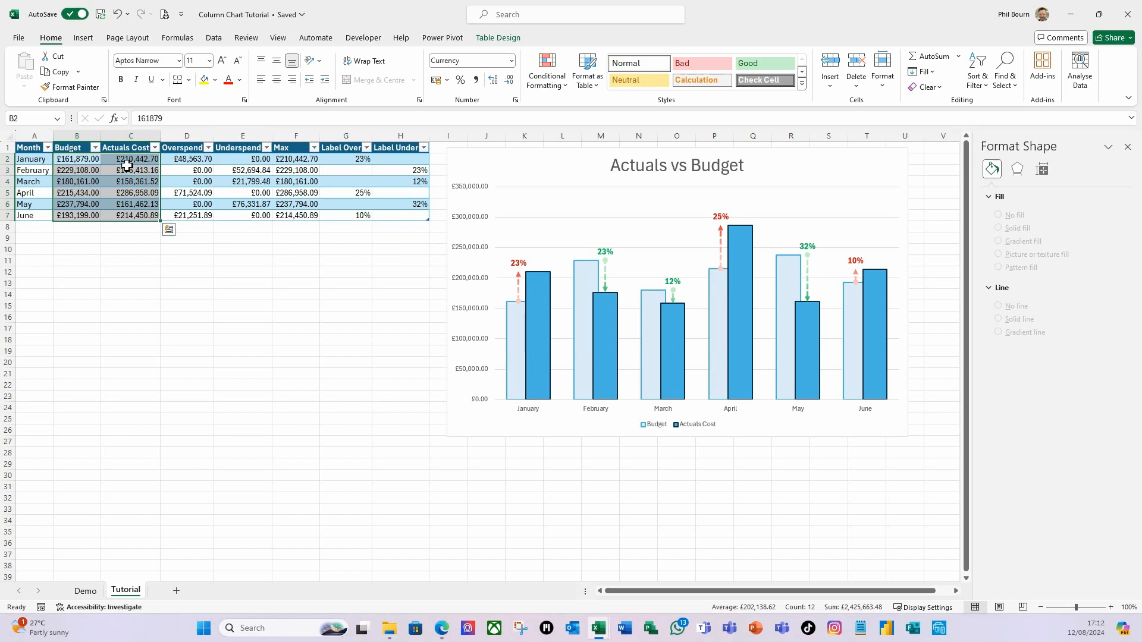
{"action": "key", "text": "ctrl+1"}
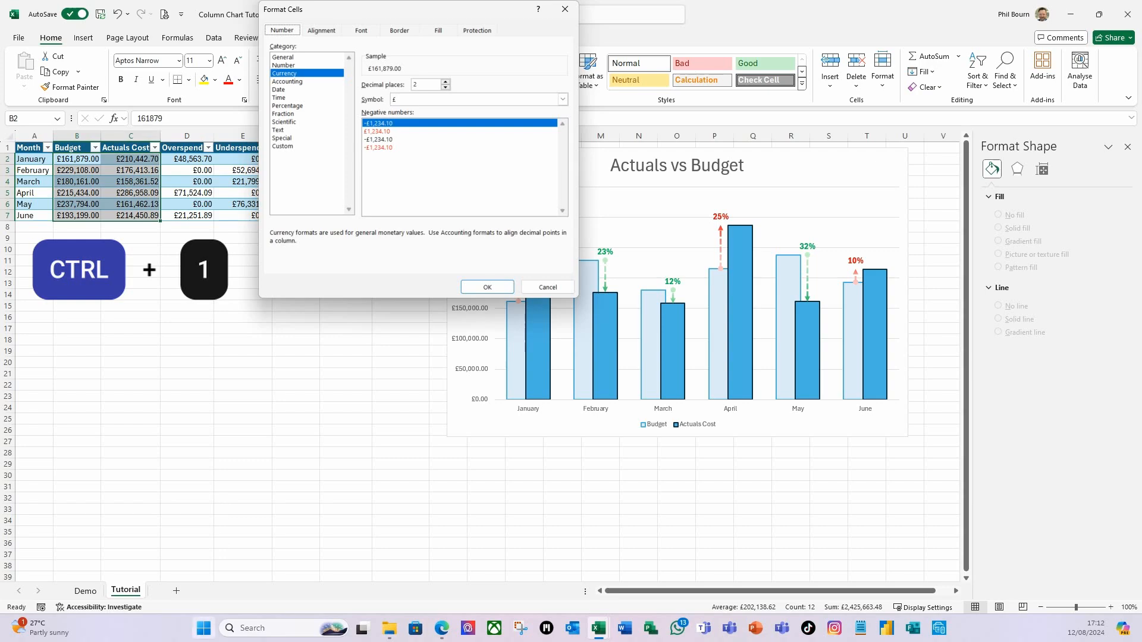
{"action": "left_click_drag", "start_coordinate": [424, 9], "coordinate": [408, 71]}
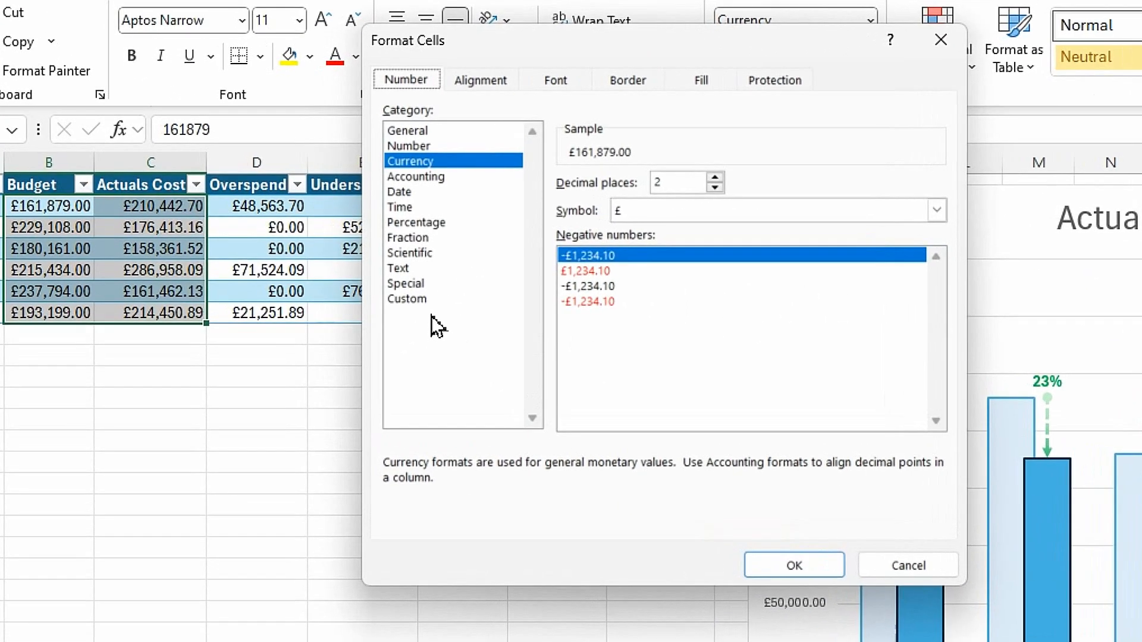
{"action": "left_click", "coordinate": [267, 208]}
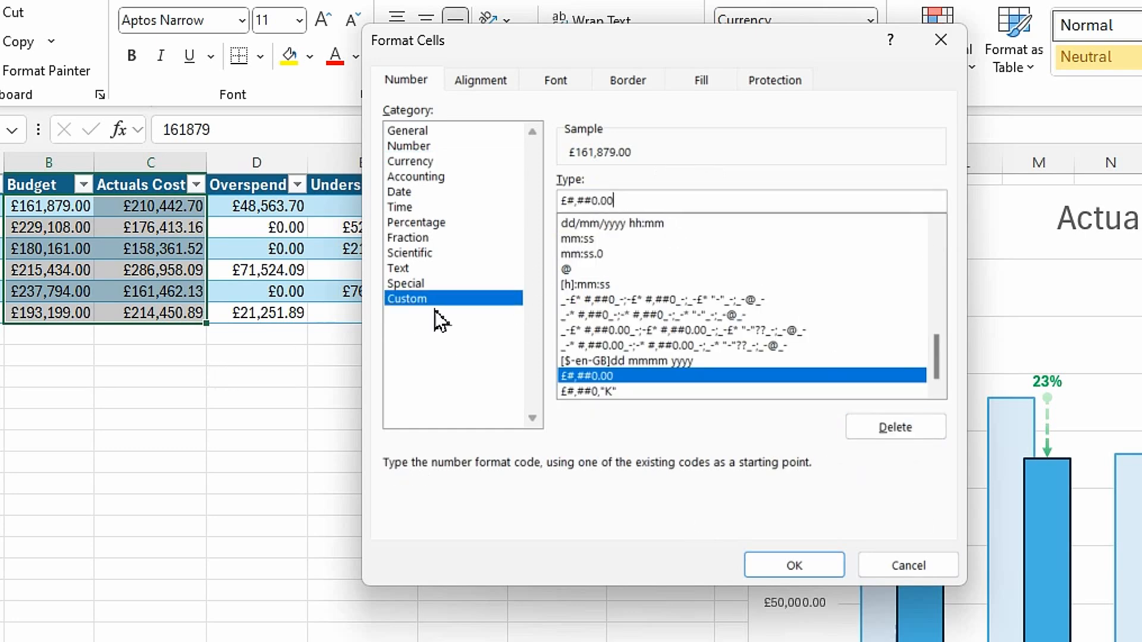
{"action": "key", "text": "BackSpace"}
{"action": "key", "text": "BackSpace"}
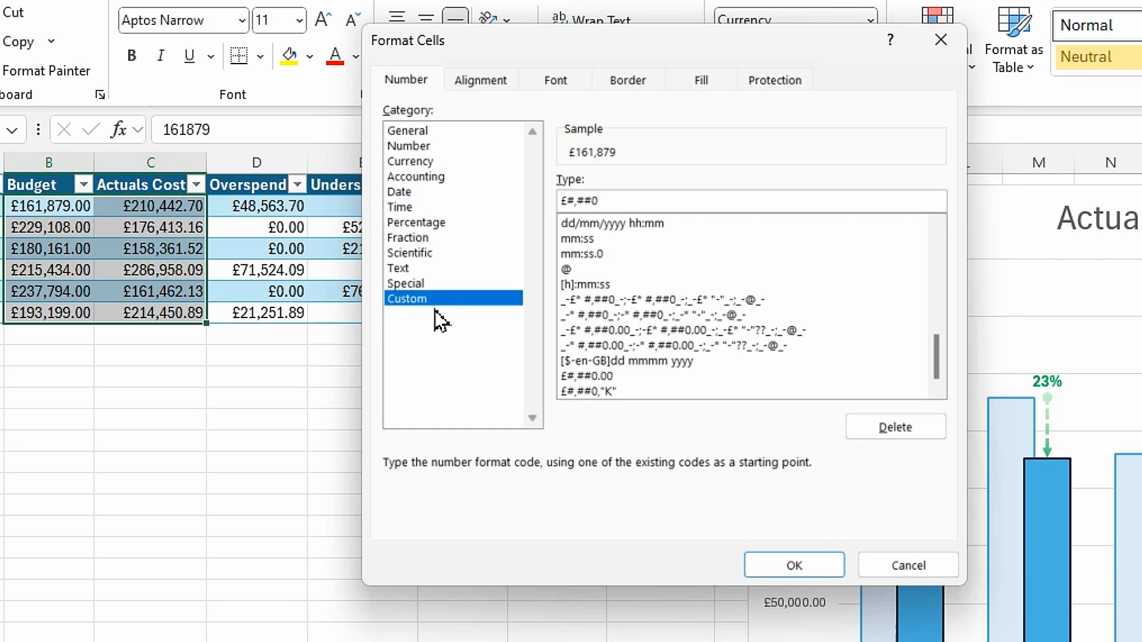
{"action": "type", "text": ",\"K"}
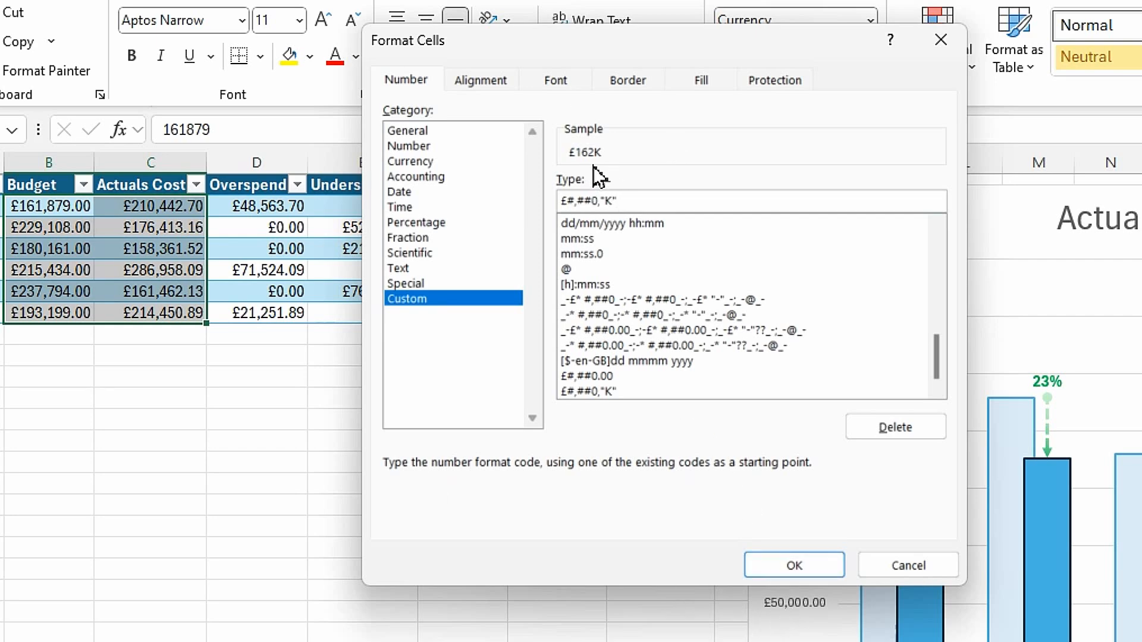
{"action": "left_click", "coordinate": [784, 567]}
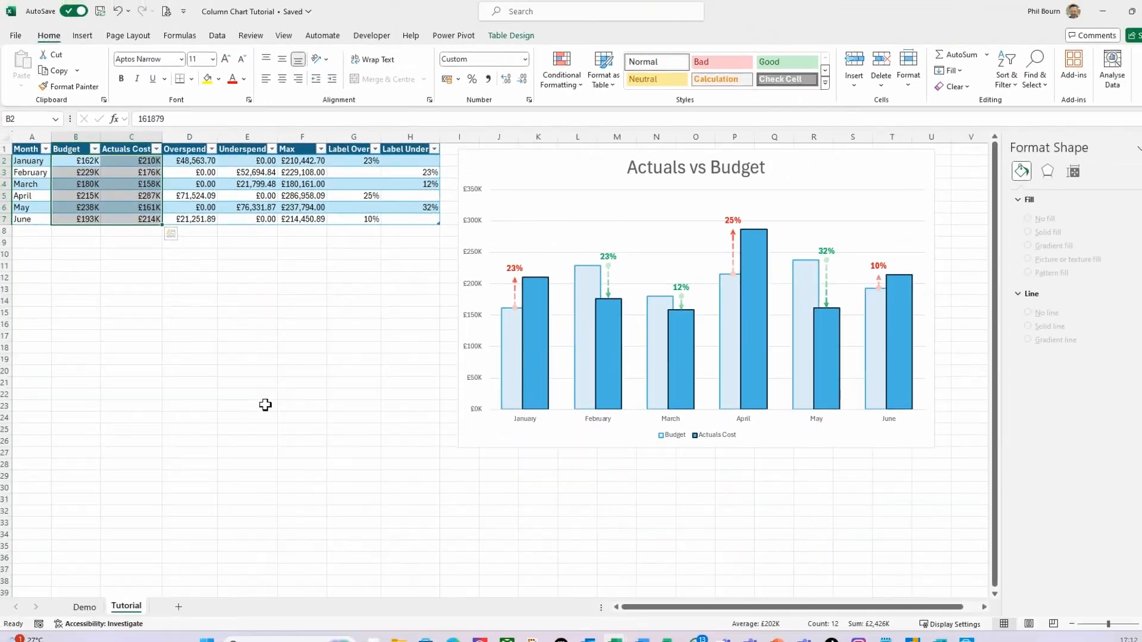
{"action": "left_click", "coordinate": [364, 441]}
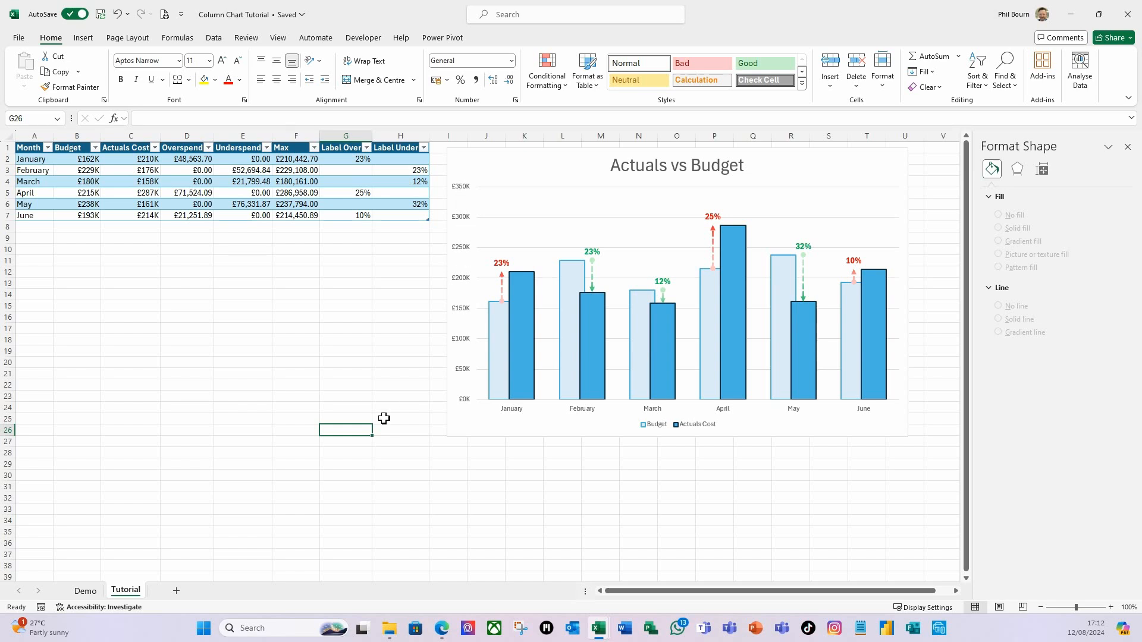
Copy the July data in A8:C8 of the Demo sheet and paste it as values into A8 of the Tutorial sheet.
{"action": "left_click", "coordinate": [834, 433]}
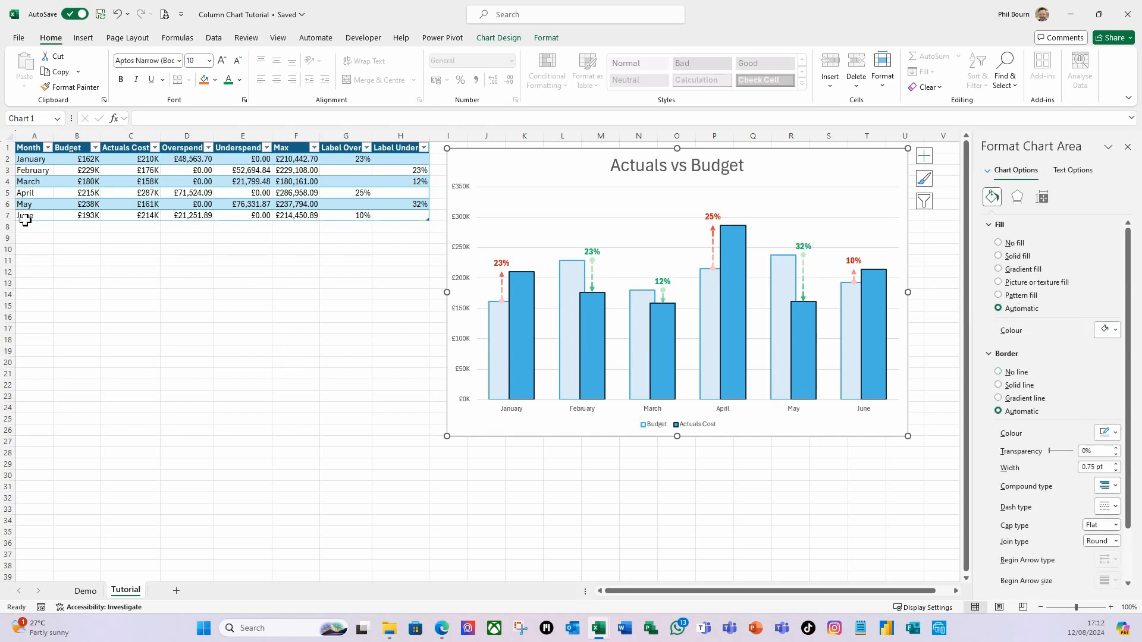
{"action": "left_click", "coordinate": [85, 591]}
{"action": "left_click_drag", "start_coordinate": [28, 228], "coordinate": [119, 227]}
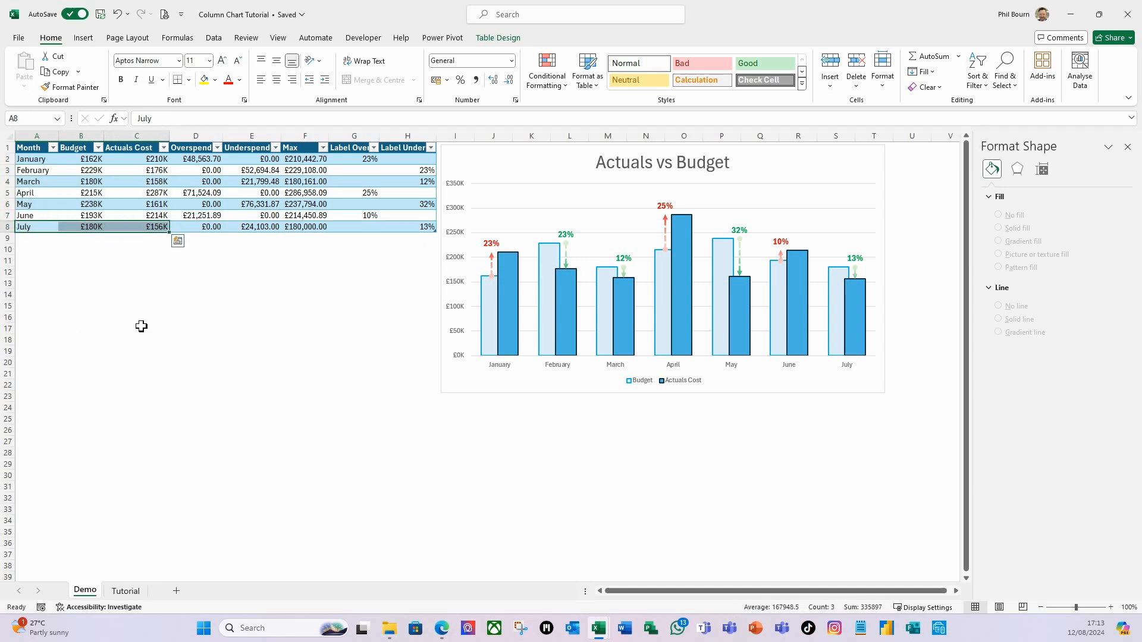
{"action": "key", "text": "ctrl+c"}
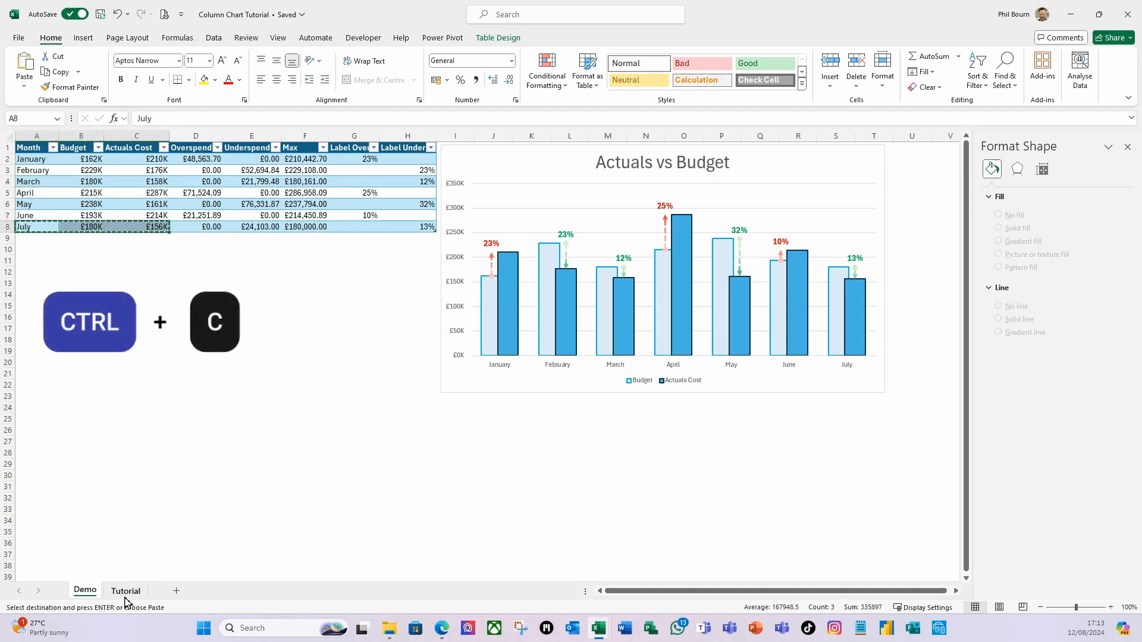
{"action": "left_click", "coordinate": [126, 591]}
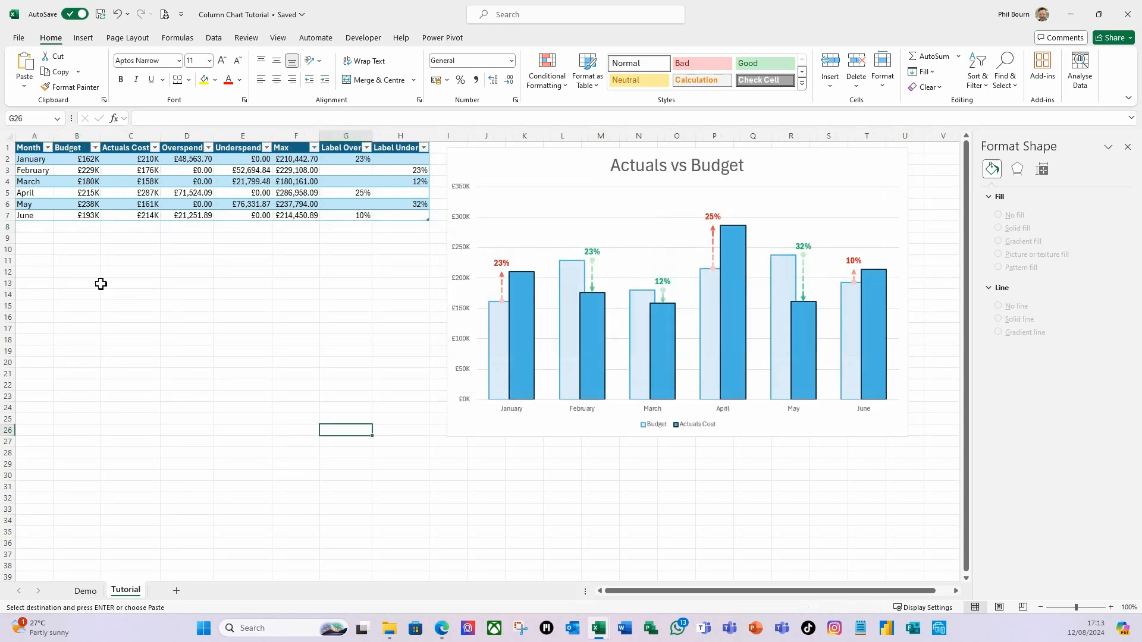
{"action": "left_click", "coordinate": [29, 231]}
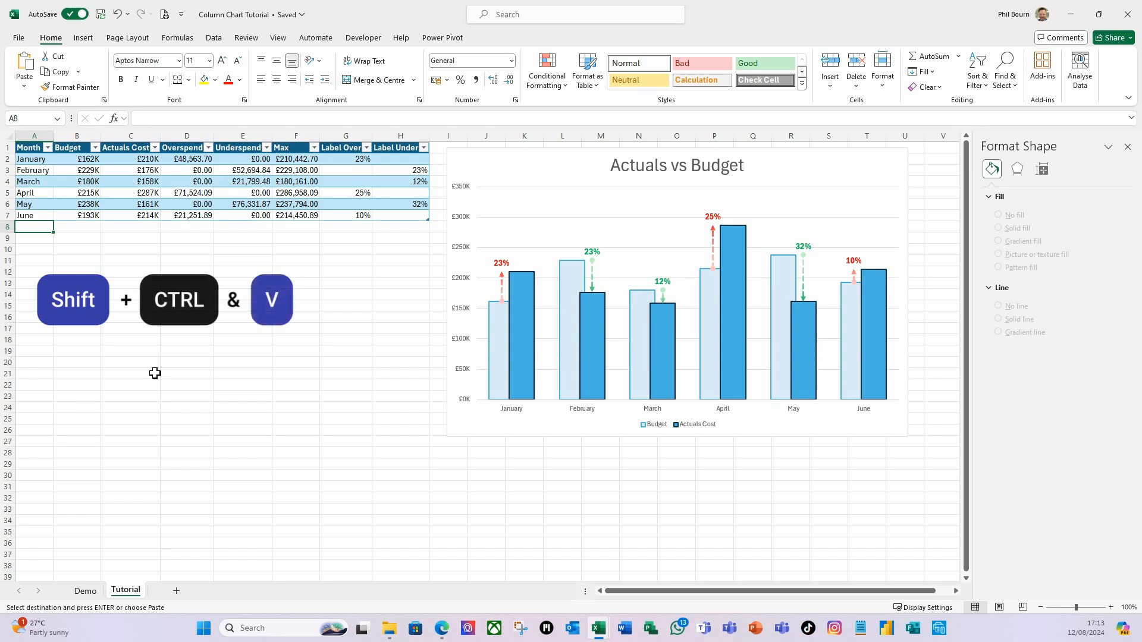
{"action": "key", "text": "ctrl+shift+v"}
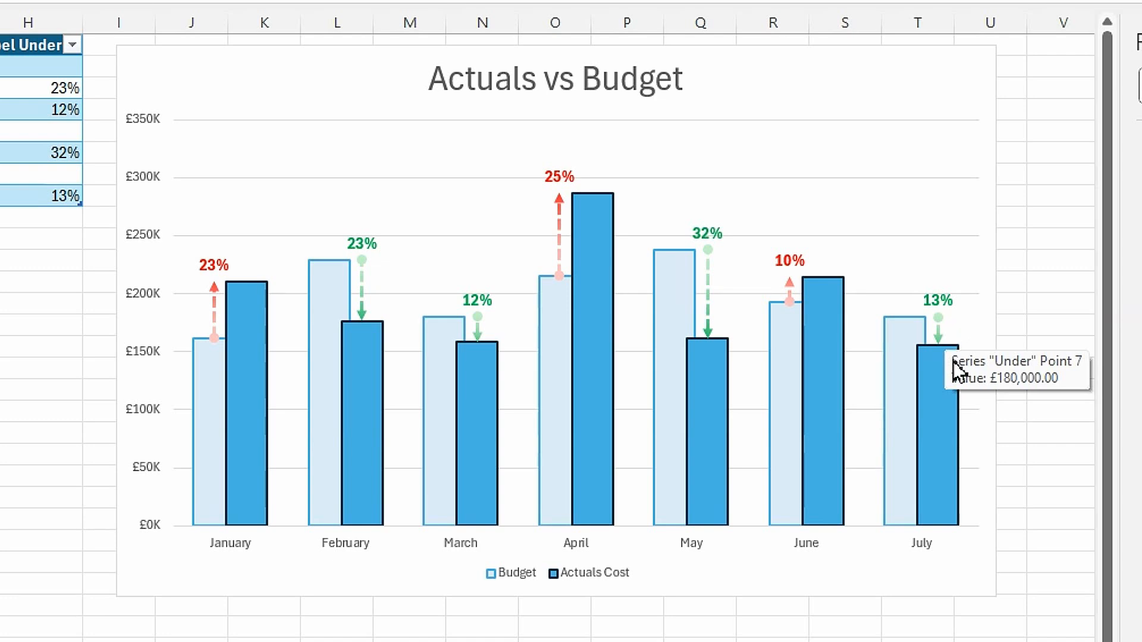
Select the updated chart on the Tutorial sheet and close the formatting pane.
{"action": "left_click", "coordinate": [366, 598]}
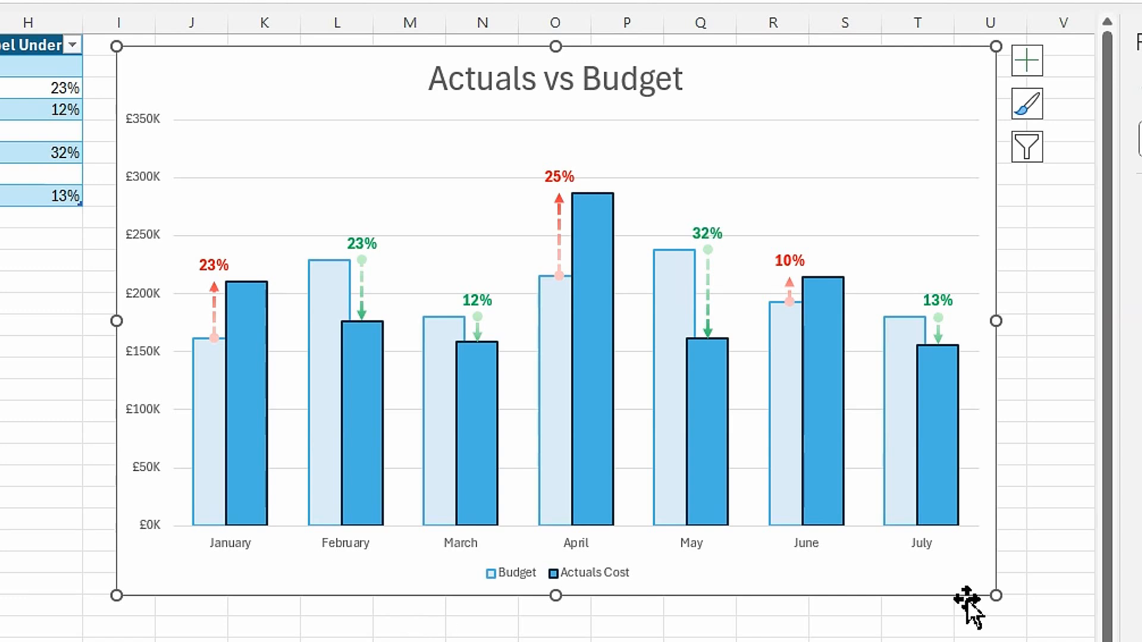
{"action": "left_click", "coordinate": [1141, 41]}
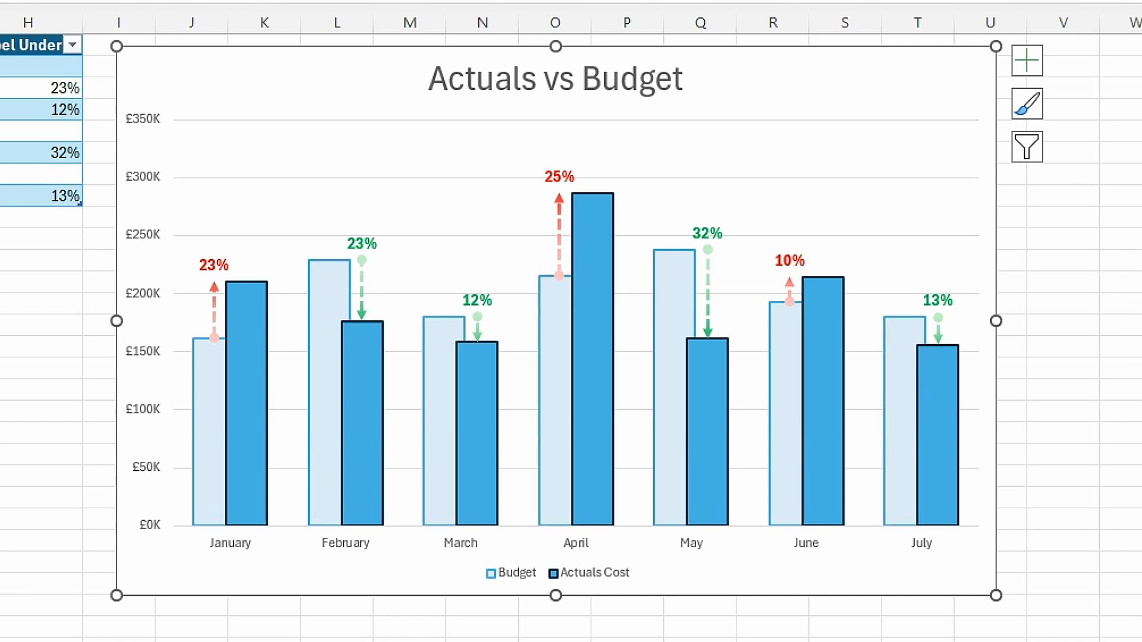